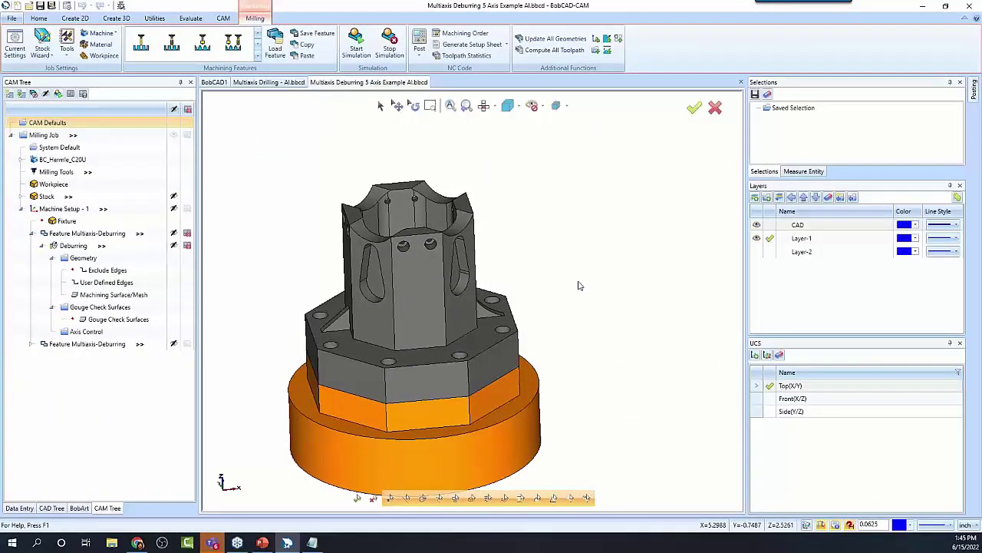
# Step: Examine the octagonal flanged part and its fixture from several sides, including the scalloped rim, slots, holes and ribs
pyautogui.scroll(-1, 572, 278)
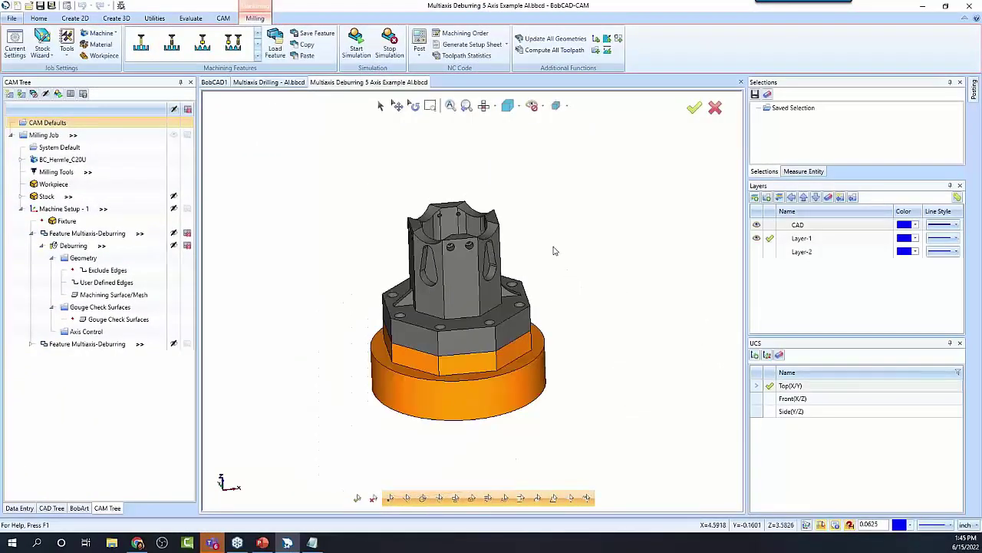
pyautogui.scroll(1, 541, 307)
pyautogui.moveTo(535, 324); pyautogui.dragTo(538, 317, button='middle')
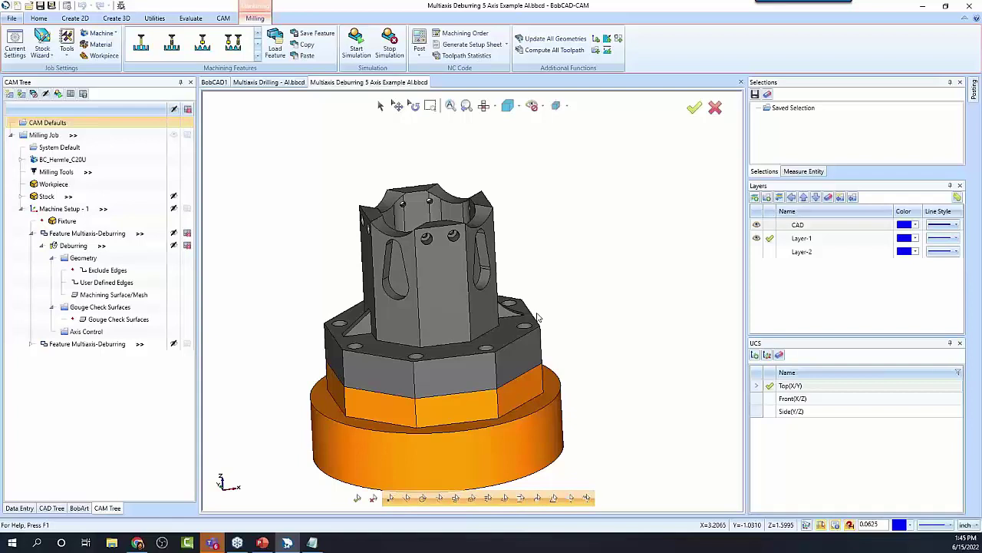
pyautogui.scroll(-2, 550, 277)
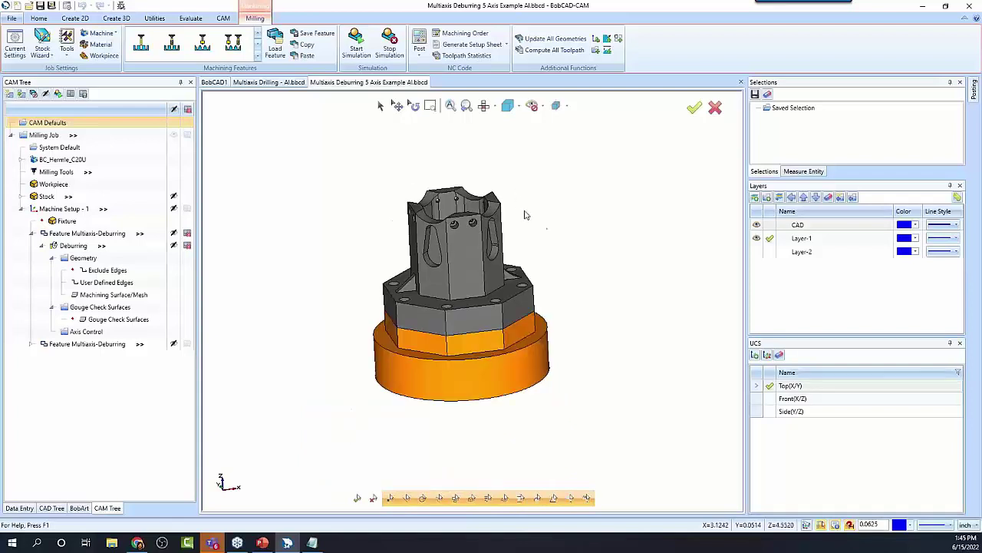
pyautogui.moveTo(524, 213); pyautogui.dragTo(552, 265, button='middle')
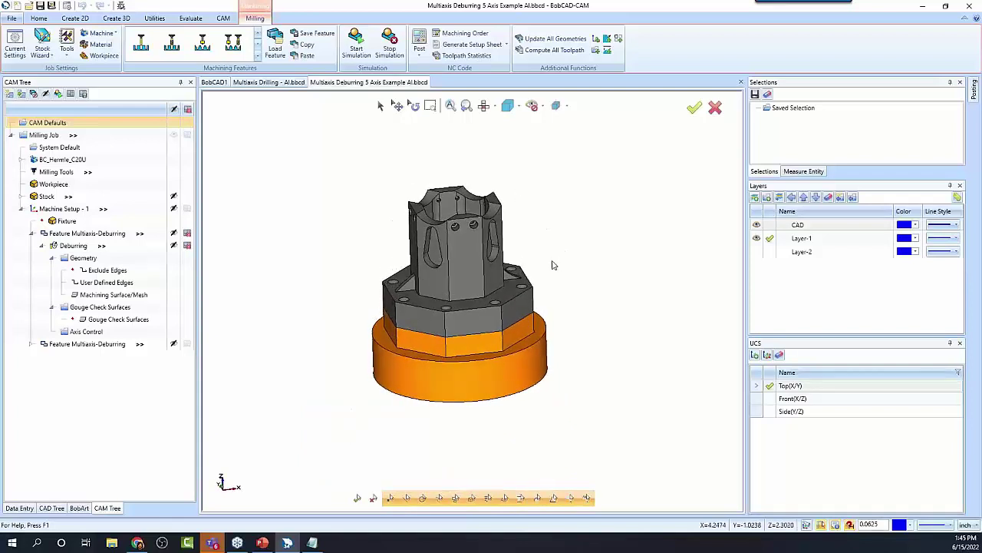
pyautogui.scroll(3, 474, 244)
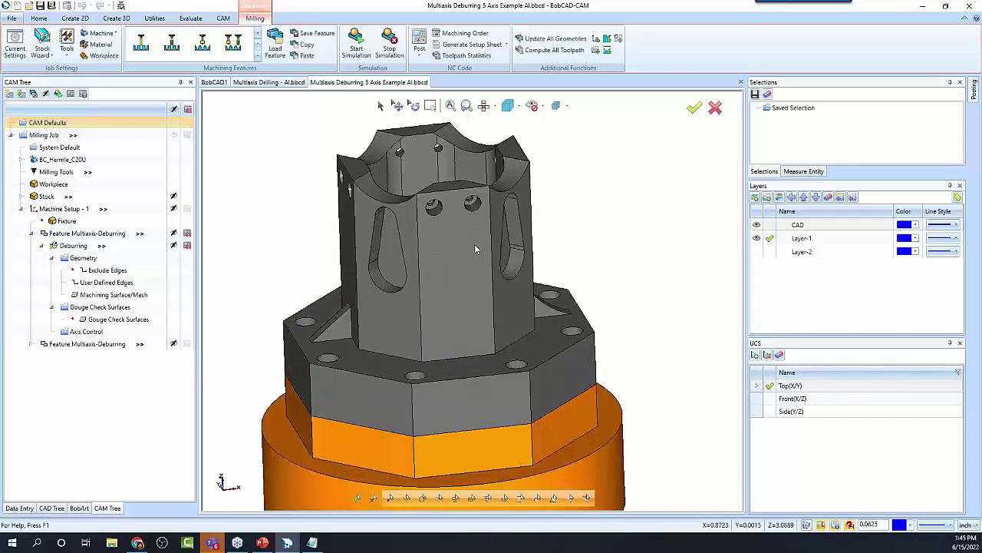
pyautogui.moveTo(452, 320); pyautogui.dragTo(390, 374, button='middle')
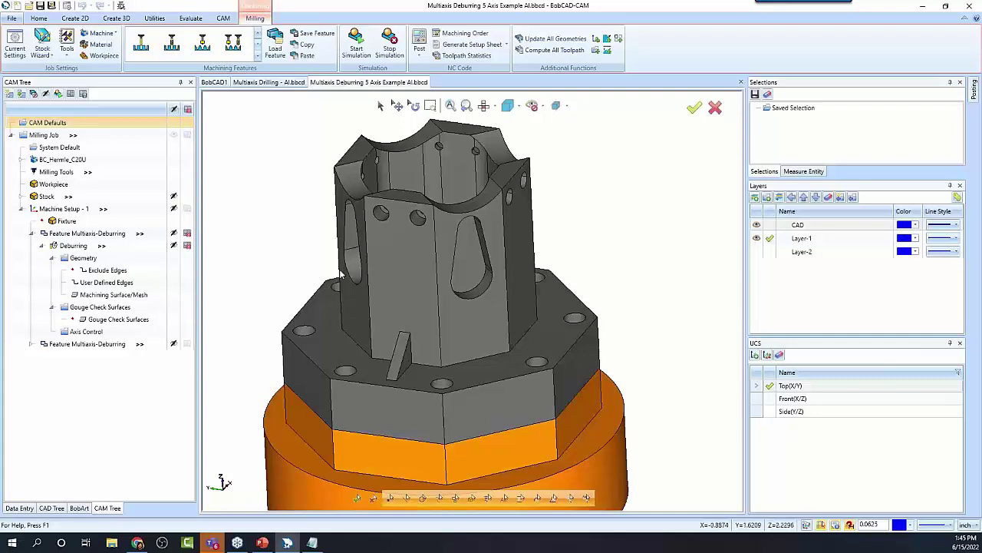
pyautogui.moveTo(452, 397)
pyautogui.mouseDown(button='middle')
pyautogui.moveTo(480, 391)
pyautogui.moveTo(457, 394)
pyautogui.mouseUp(button='middle')
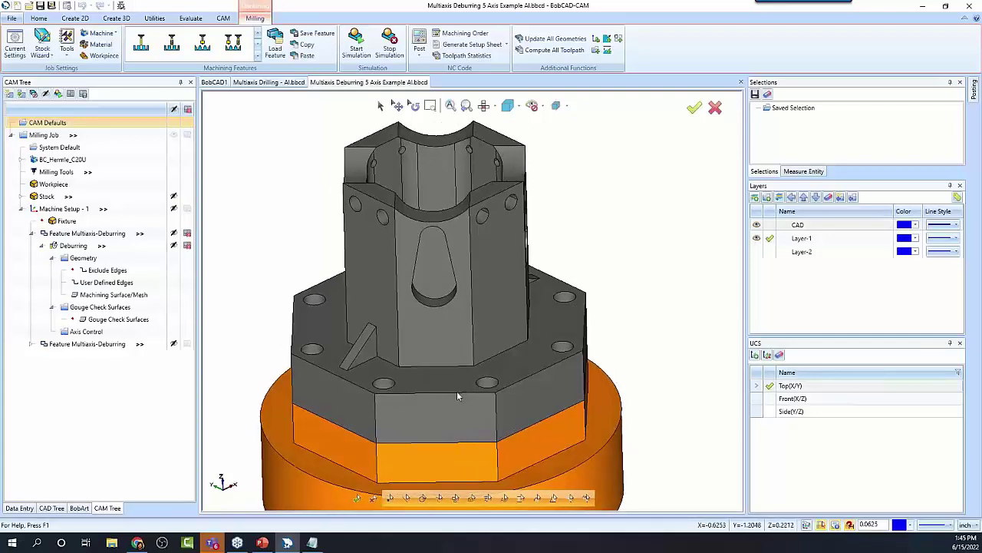
pyautogui.moveTo(485, 364); pyautogui.dragTo(471, 374, button='middle')
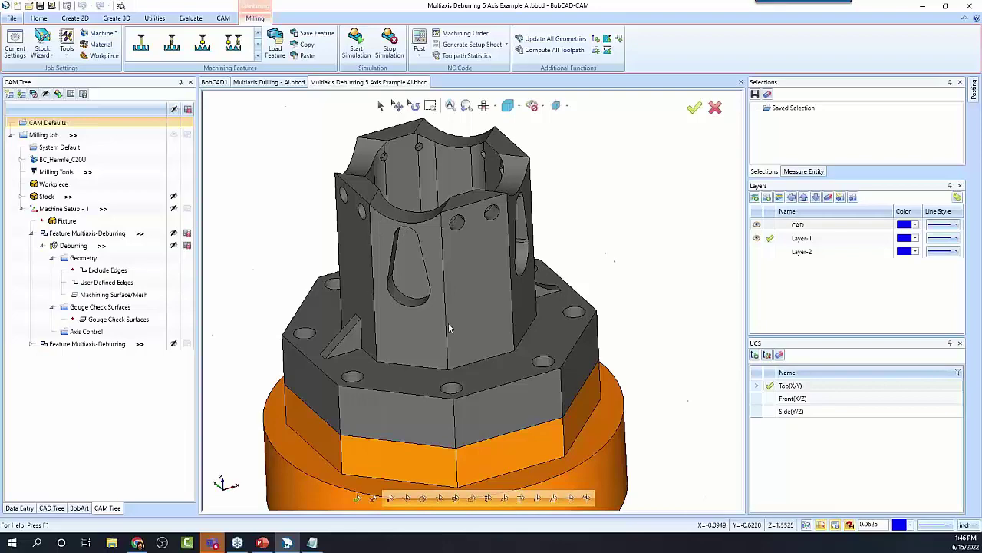
pyautogui.scroll(3, 450, 327)
pyautogui.scroll(-5, 449, 323)
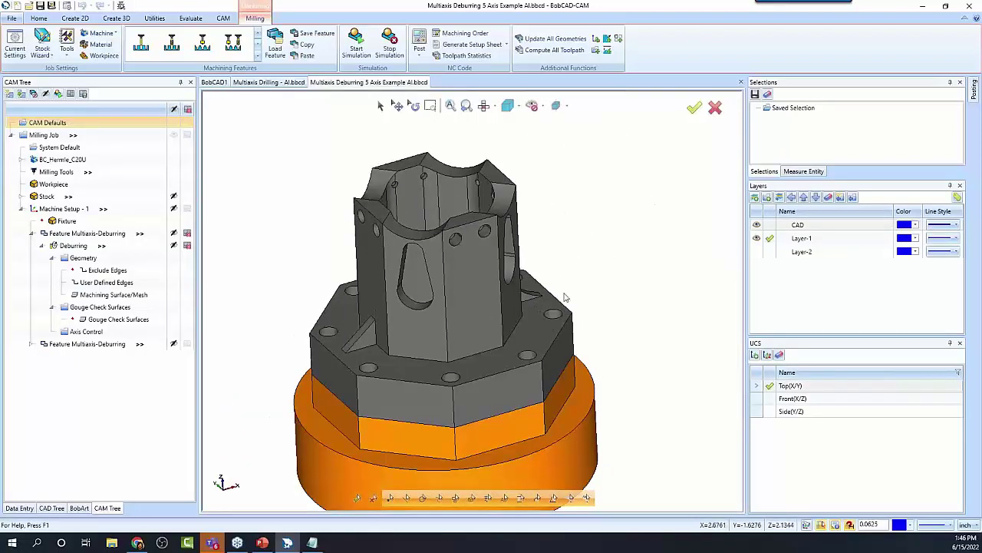
pyautogui.moveTo(565, 298); pyautogui.dragTo(612, 365, button='middle')
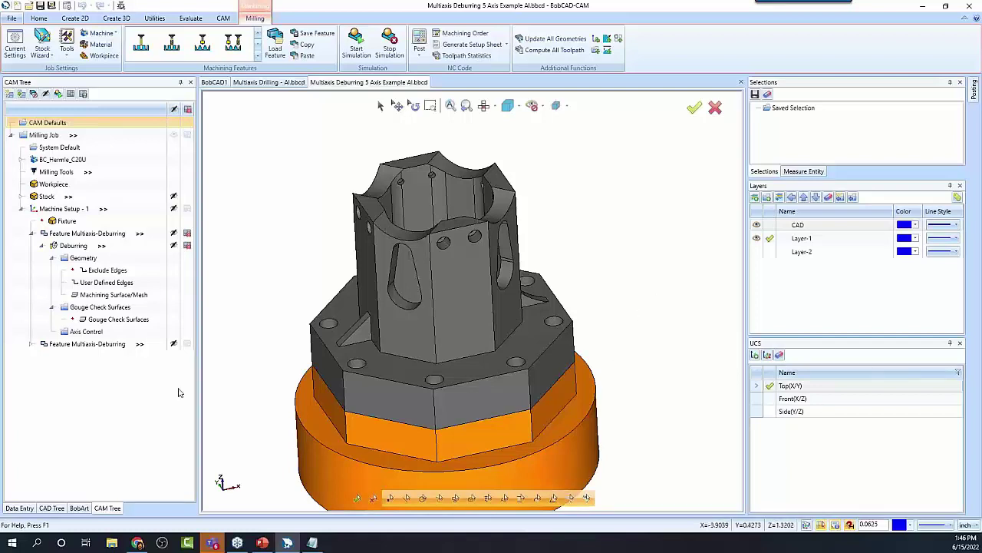
# Step: Highlight the user-defined edges and the machining surface of the first Deburring operation to check which geometry it uses
pyautogui.click(123, 282)
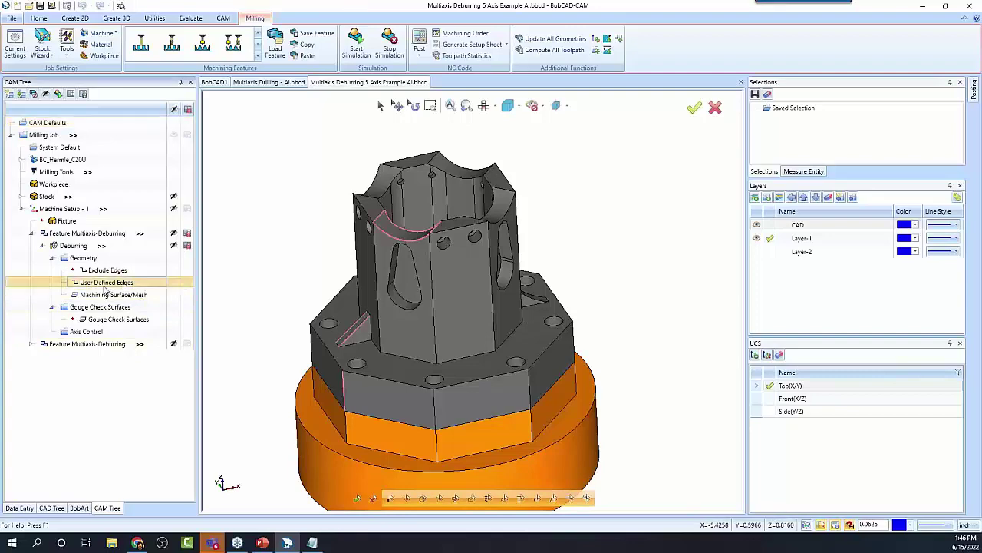
pyautogui.moveTo(301, 287); pyautogui.dragTo(438, 300, button='middle')
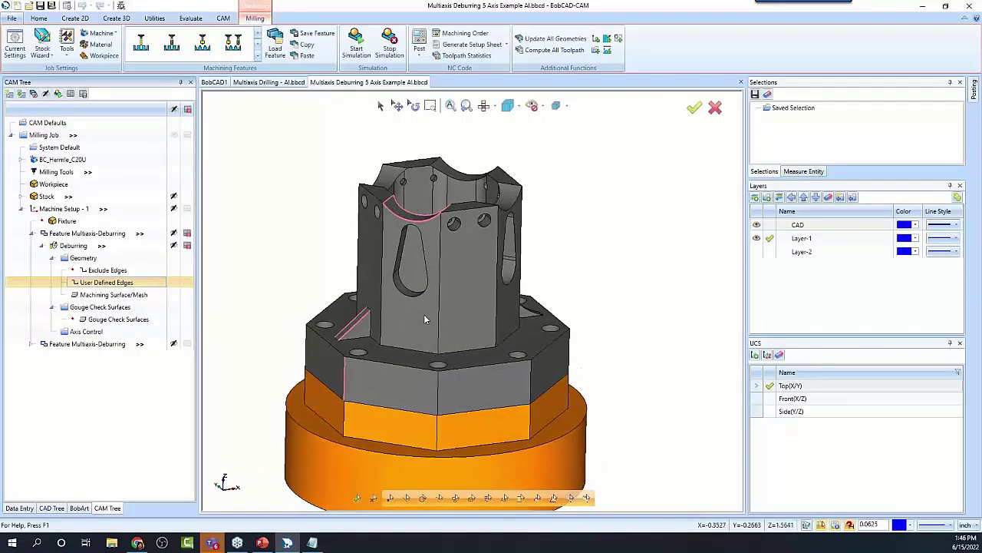
pyautogui.scroll(-2, 437, 299)
pyautogui.scroll(2, 437, 299)
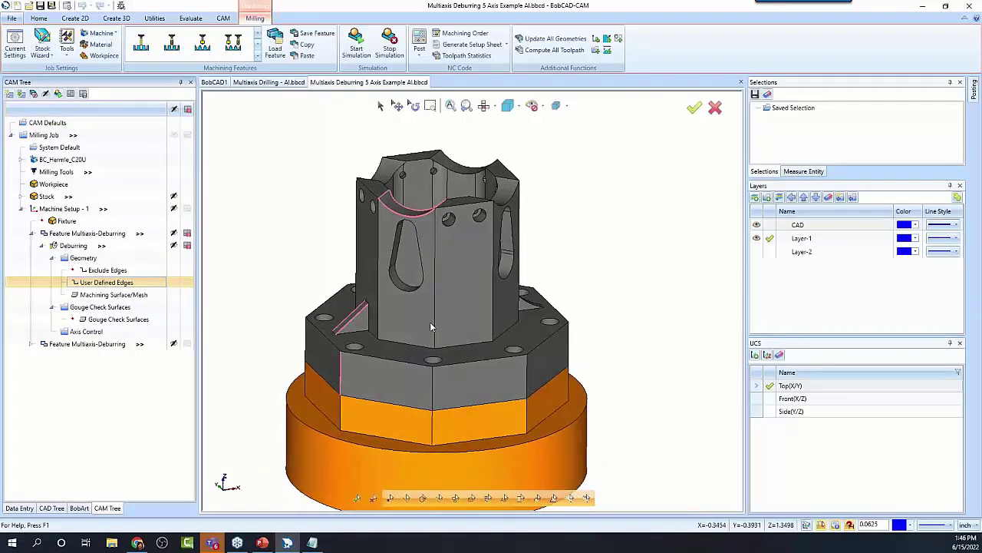
pyautogui.press('Down')
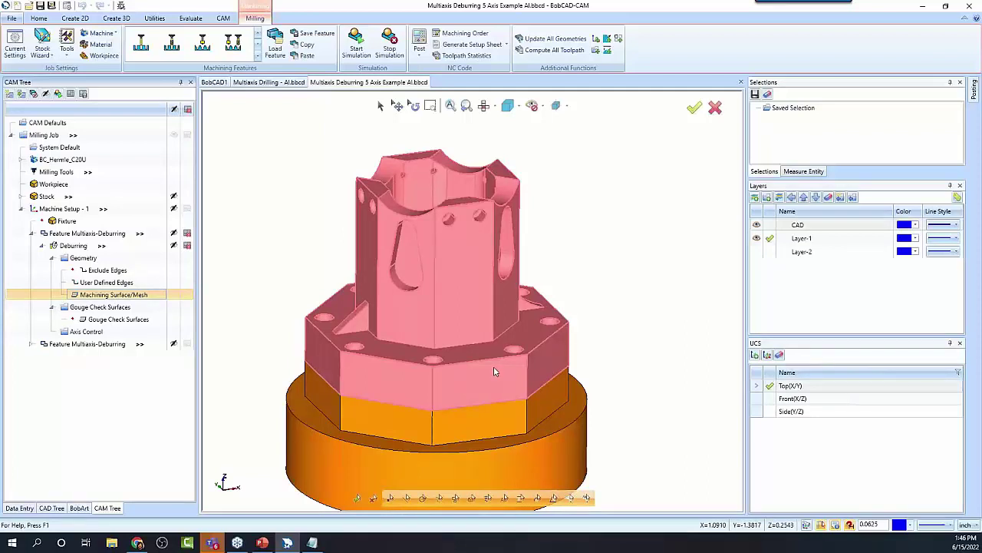
pyautogui.click(112, 284)
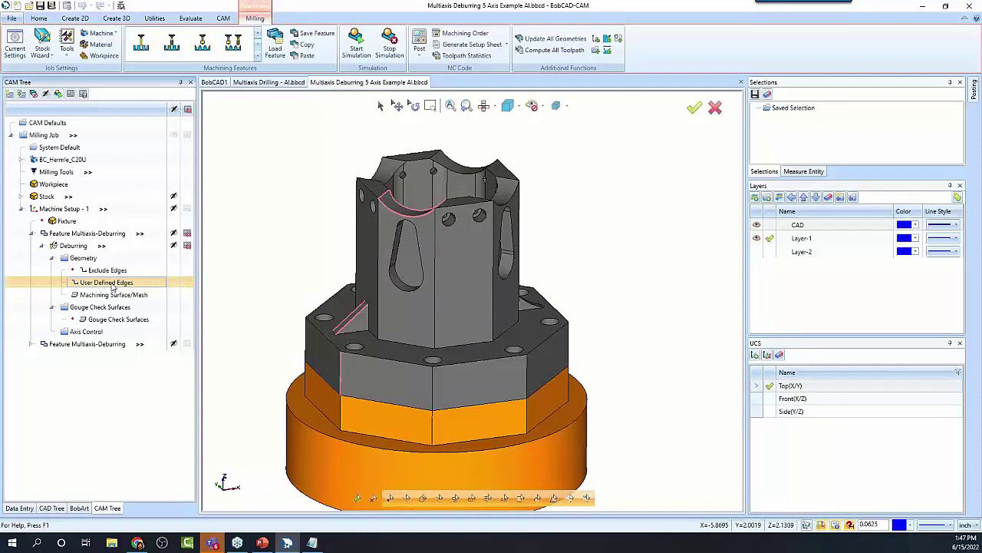
pyautogui.moveTo(469, 314); pyautogui.dragTo(463, 311, button='middle')
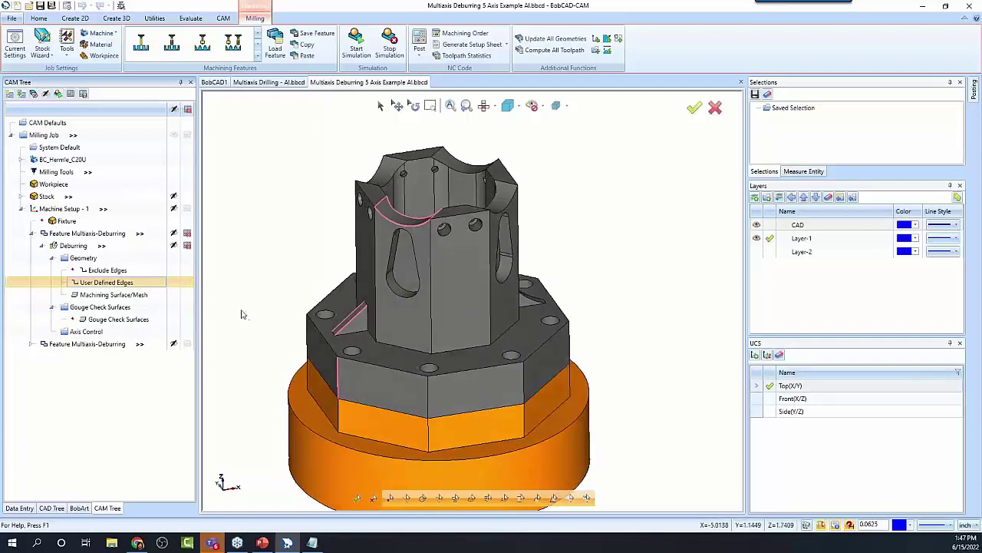
# Step: Backplot the Deburring toolpath, inspect the tool's contact with the edge beside the scalloped rim, and close the backplot
pyautogui.click(74, 246)
pyautogui.rightClick(76, 247)
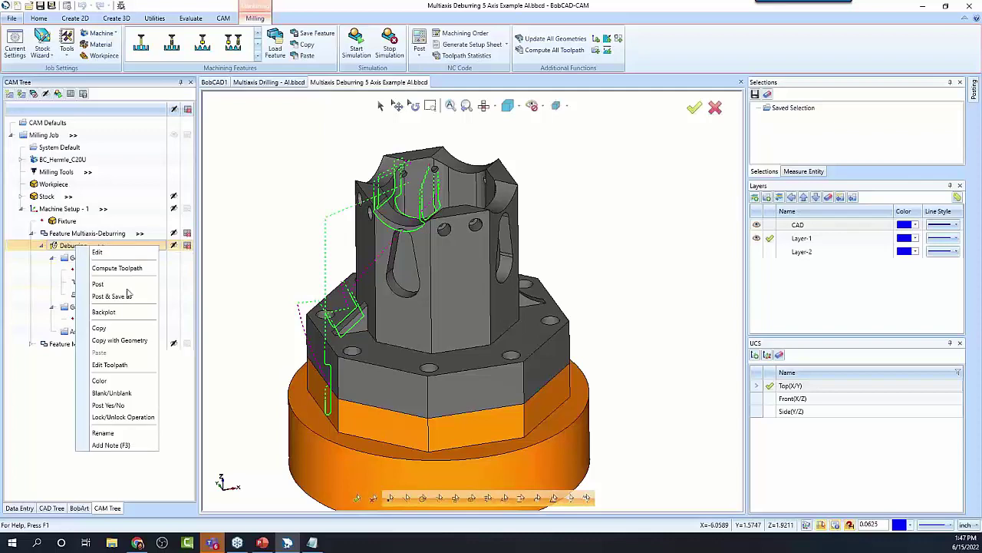
pyautogui.click(107, 311)
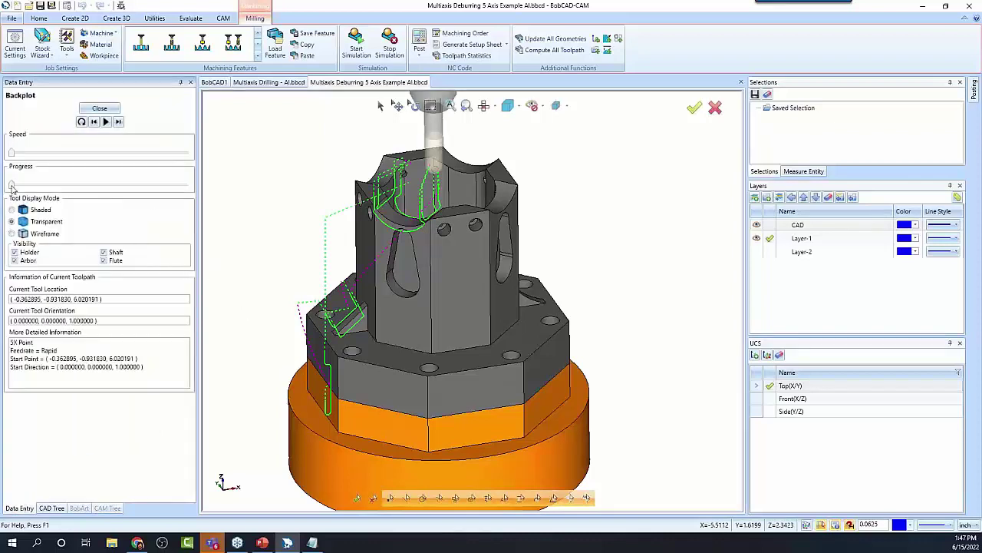
pyautogui.moveTo(11, 186); pyautogui.dragTo(51, 185)
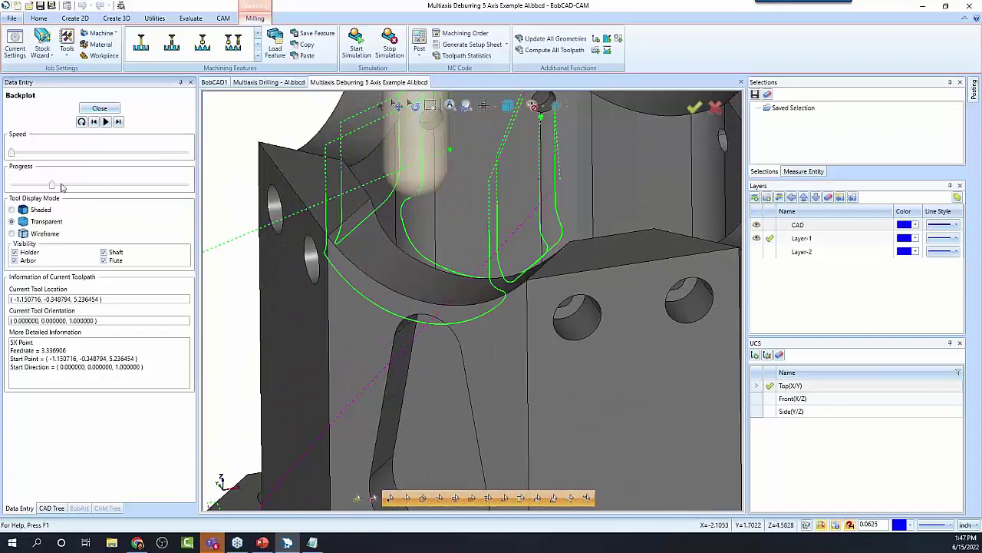
pyautogui.moveTo(52, 185); pyautogui.dragTo(64, 185)
pyautogui.scroll(3, 375, 218)
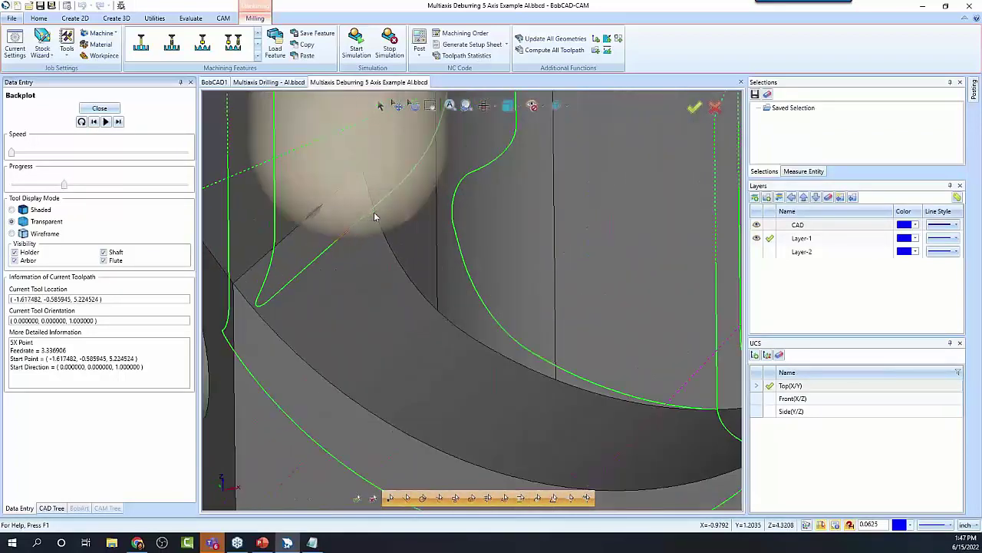
pyautogui.scroll(2, 375, 217)
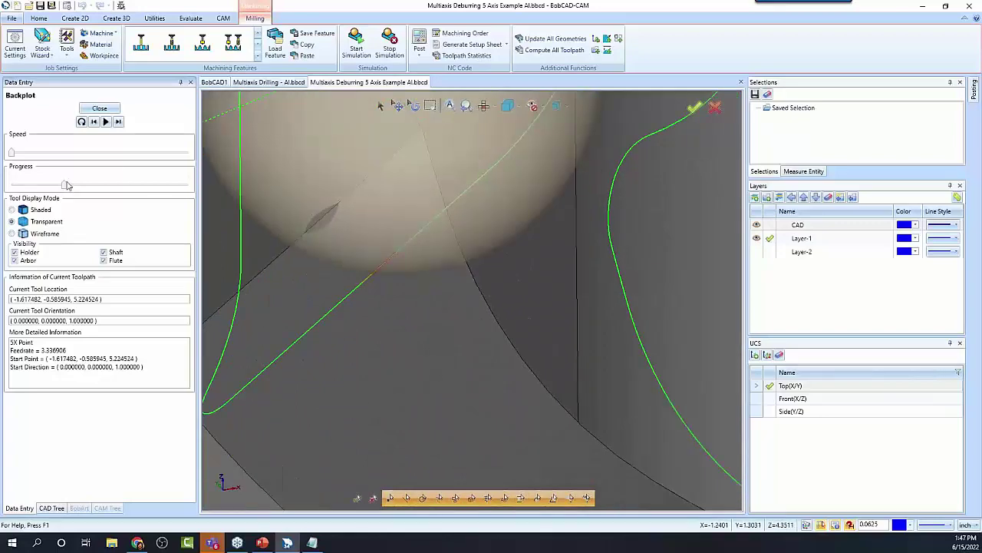
pyautogui.moveTo(65, 187); pyautogui.dragTo(61, 186)
pyautogui.scroll(-5, 482, 235)
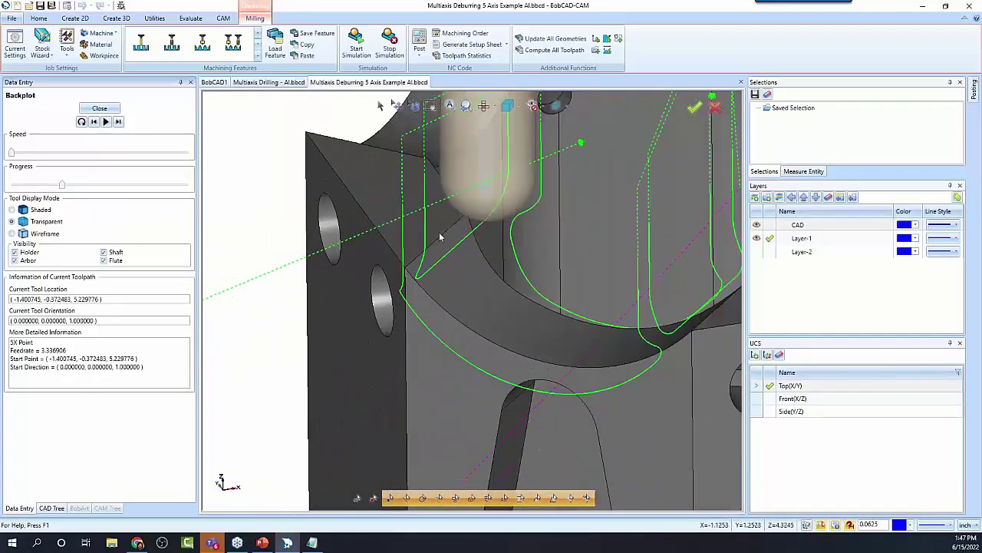
pyautogui.click(99, 107)
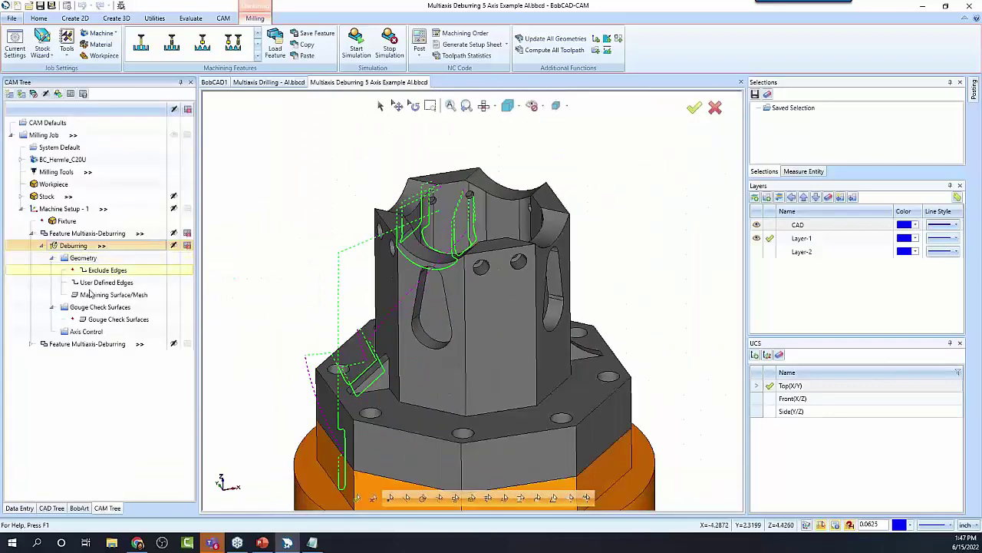
# Step: Open the Deburring operation's surface path parameters and review the selected part surfaces without changing them
pyautogui.scroll(-2, 442, 306)
pyautogui.scroll(2, 430, 315)
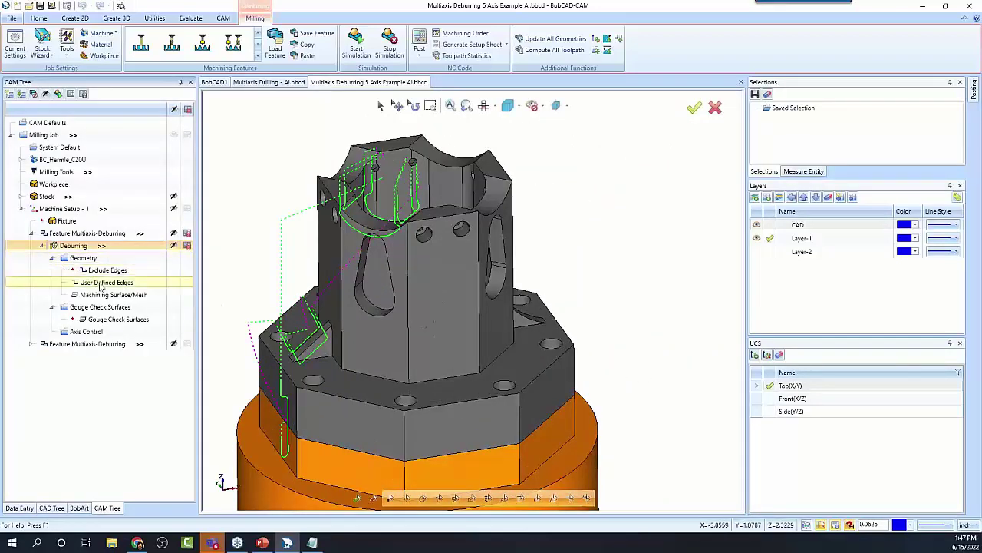
pyautogui.doubleClick(77, 245)
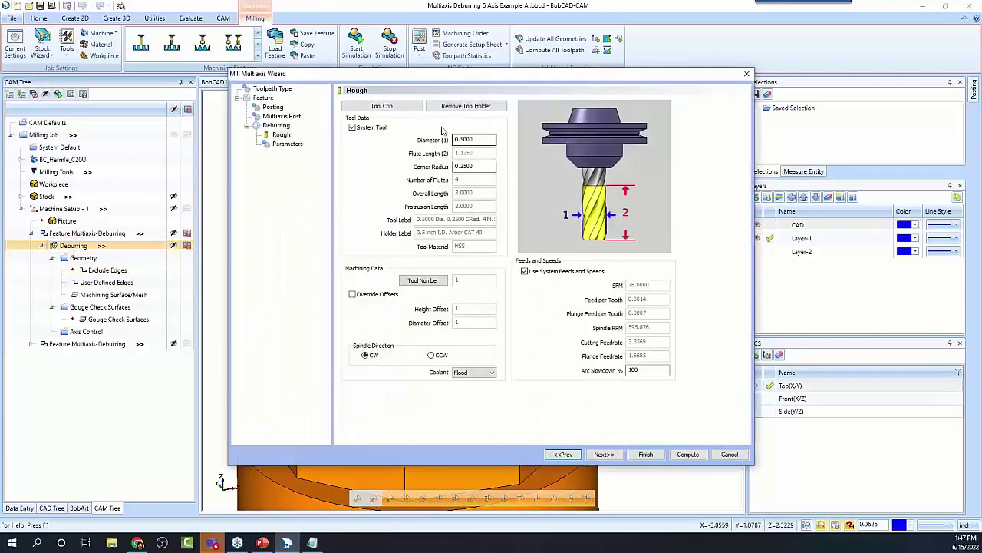
pyautogui.click(298, 145)
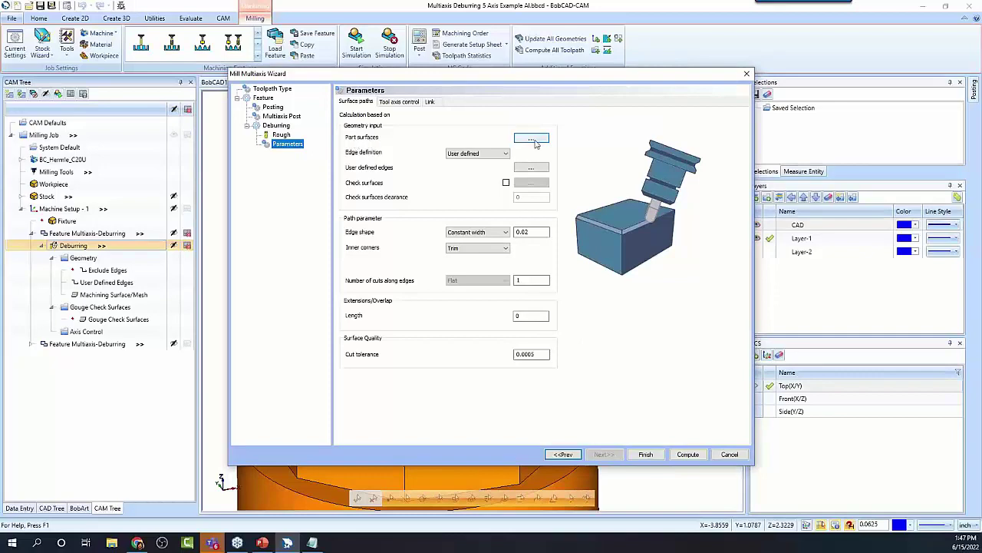
pyautogui.click(533, 138)
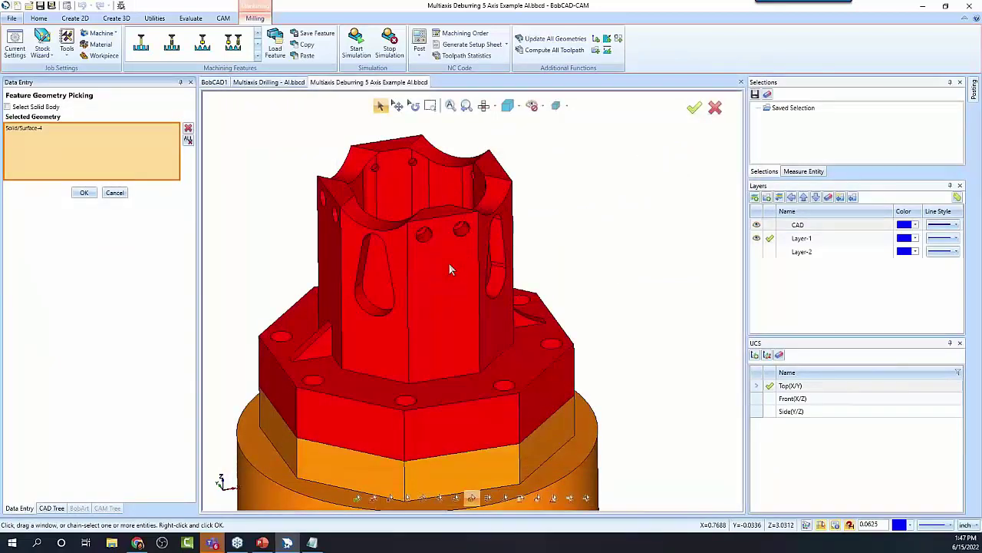
pyautogui.click(115, 193)
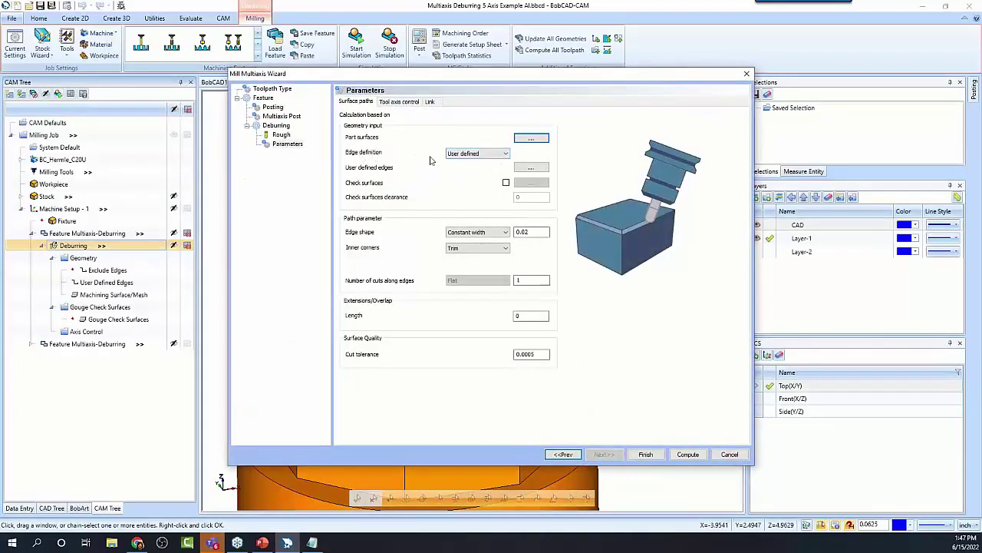
# Step: Keep the edge definition as User defined, accept the picked edges, and compute the Deburring toolpath
pyautogui.click(498, 157)
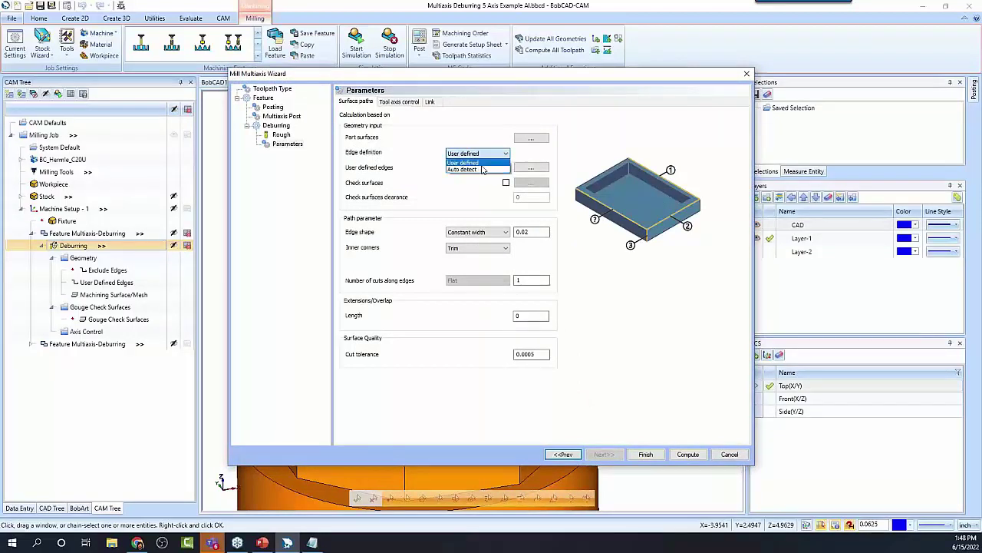
pyautogui.click(478, 163)
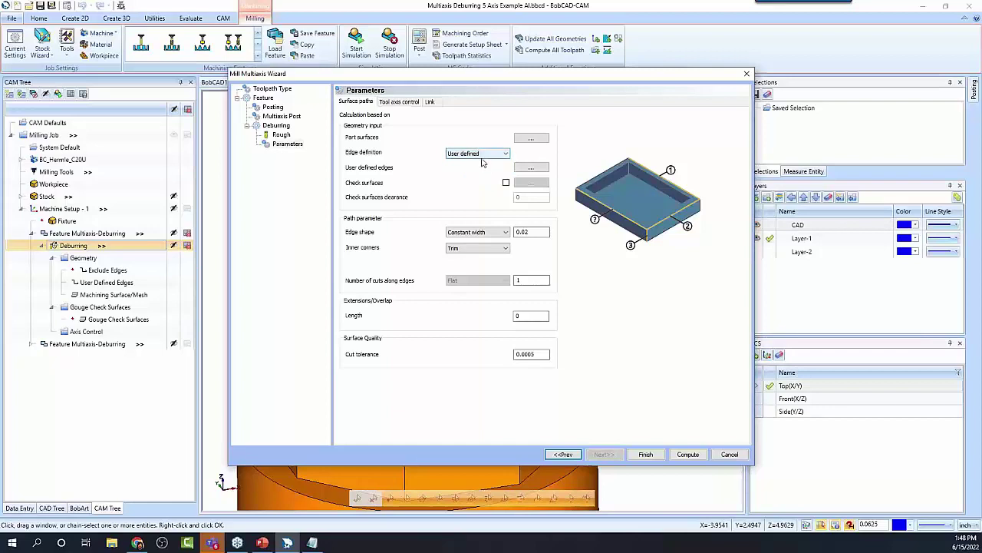
pyautogui.click(532, 168)
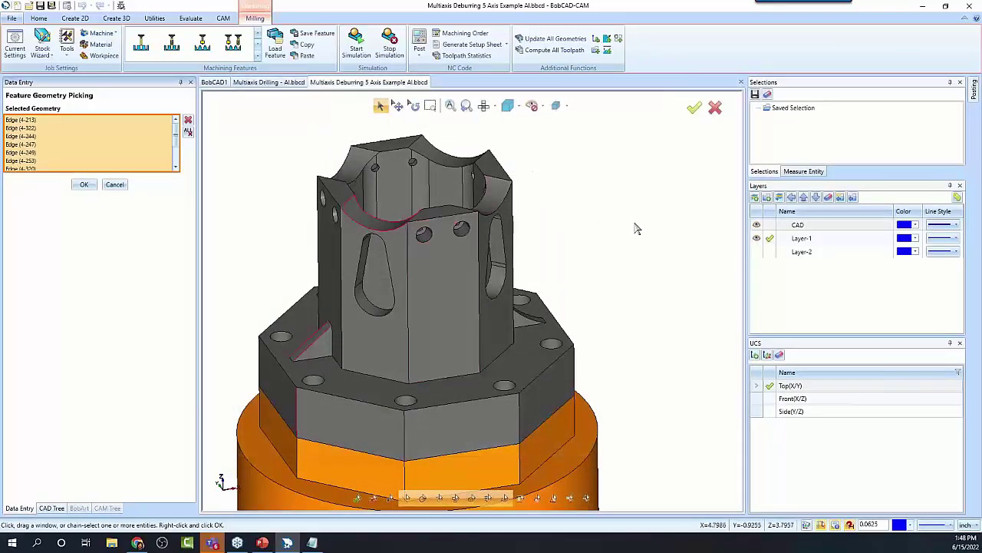
pyautogui.click(85, 184)
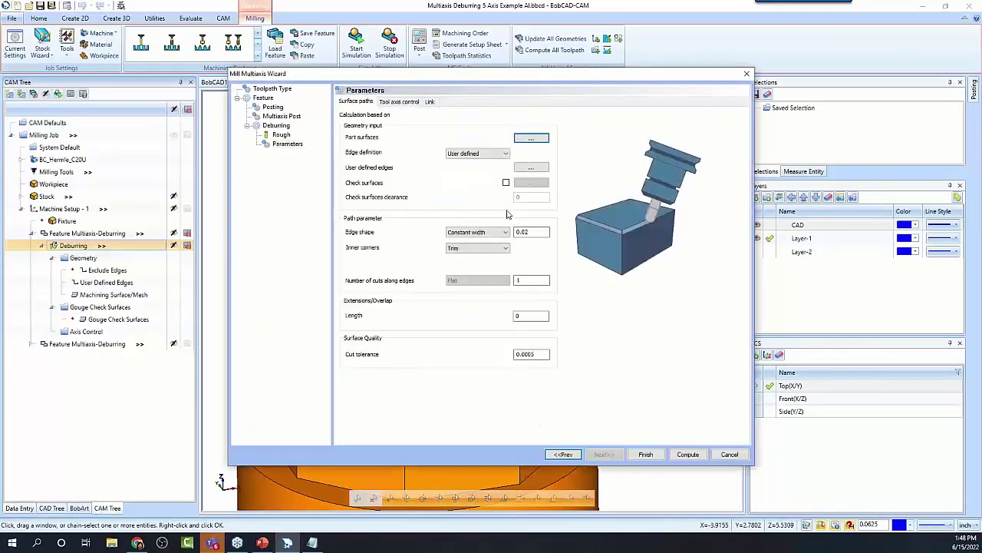
pyautogui.click(688, 455)
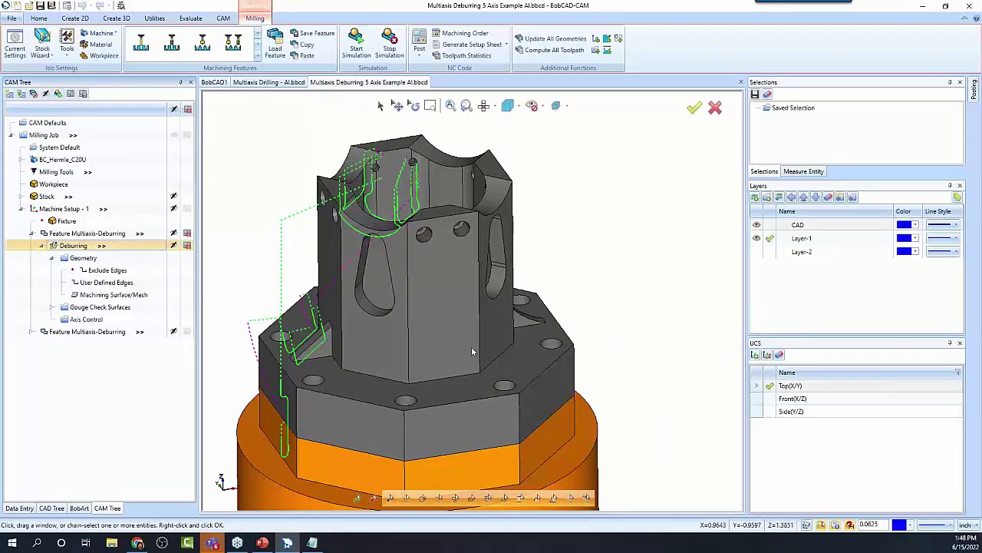
# Step: Highlight the computed Deburring operation's user-defined edges on the whole part
pyautogui.moveTo(471, 346); pyautogui.dragTo(477, 290, button='middle')
pyautogui.scroll(-3, 477, 291)
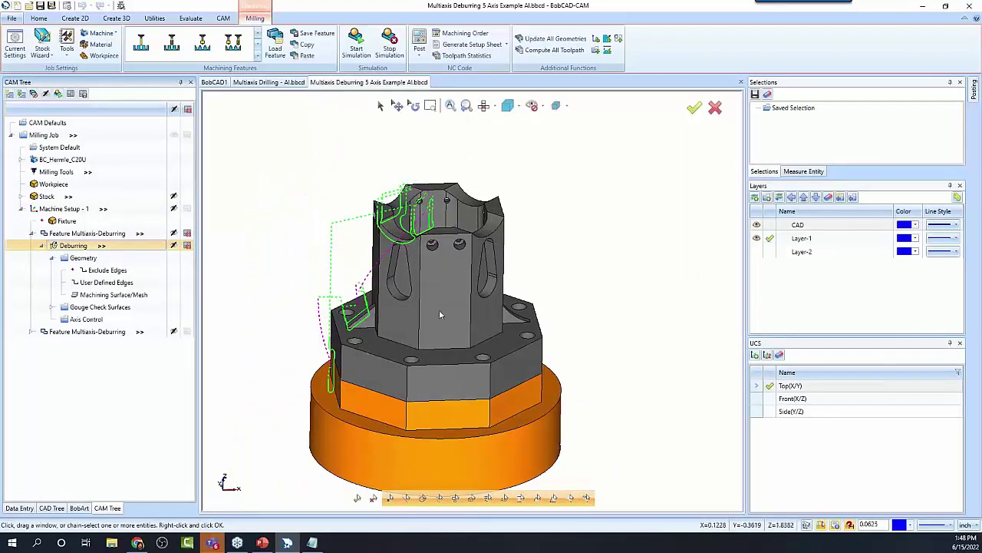
pyautogui.click(97, 286)
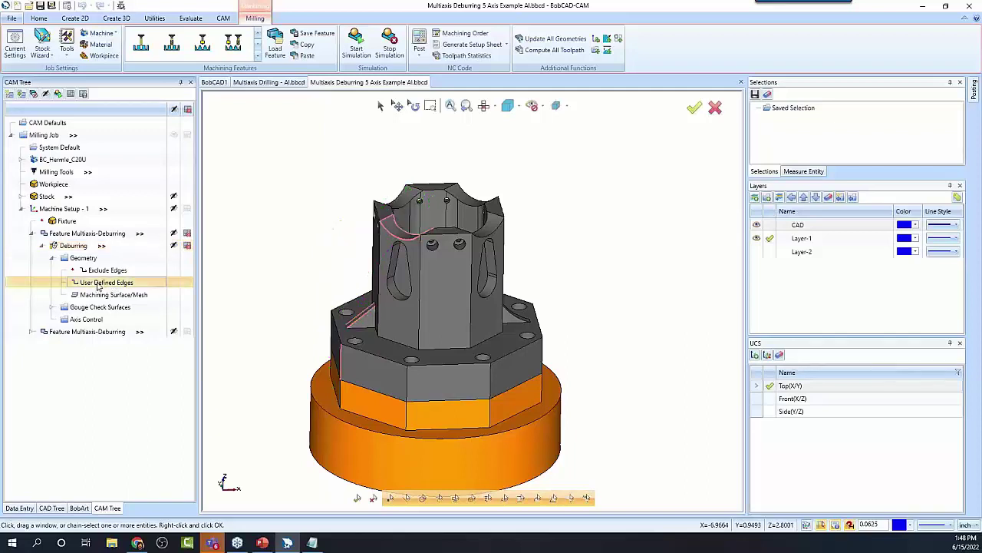
# Step: Reselect the Deburring operation's user-defined edges and add both vertical edges of the tower's front face with two holes
pyautogui.rightClick(98, 286)
pyautogui.click(123, 289)
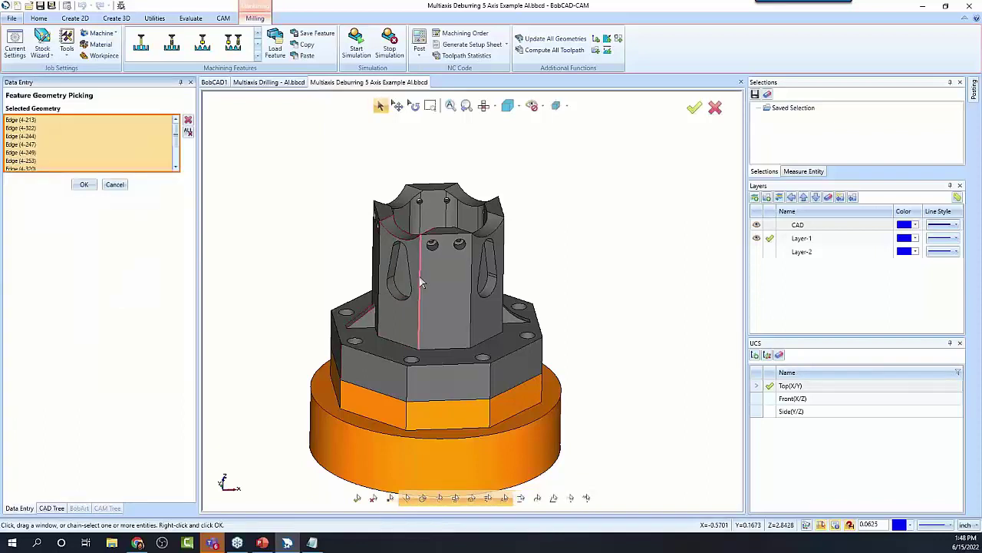
pyautogui.moveTo(624, 325)
pyautogui.mouseDown(button='middle')
pyautogui.moveTo(601, 333)
pyautogui.moveTo(614, 334)
pyautogui.mouseUp(button='middle')
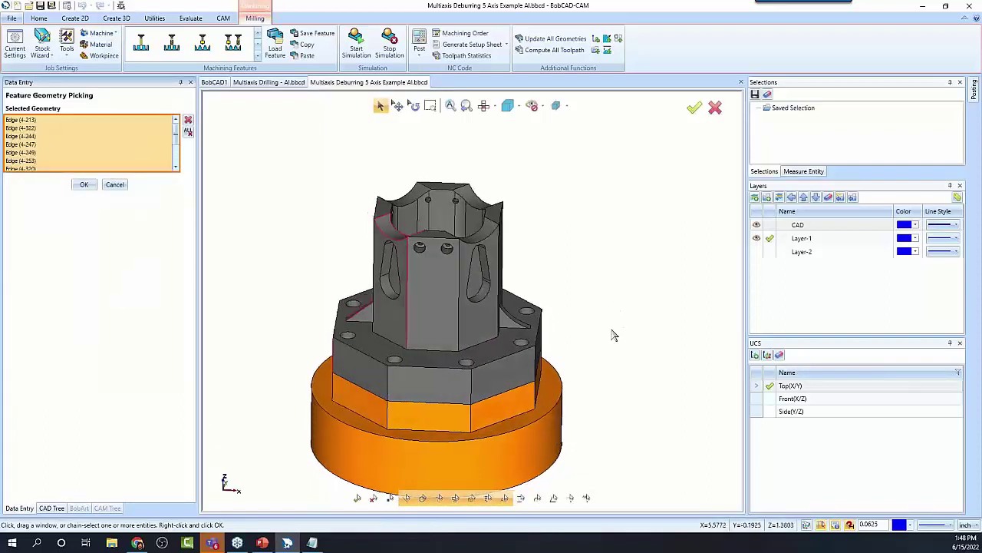
pyautogui.moveTo(586, 302); pyautogui.dragTo(605, 302, button='middle')
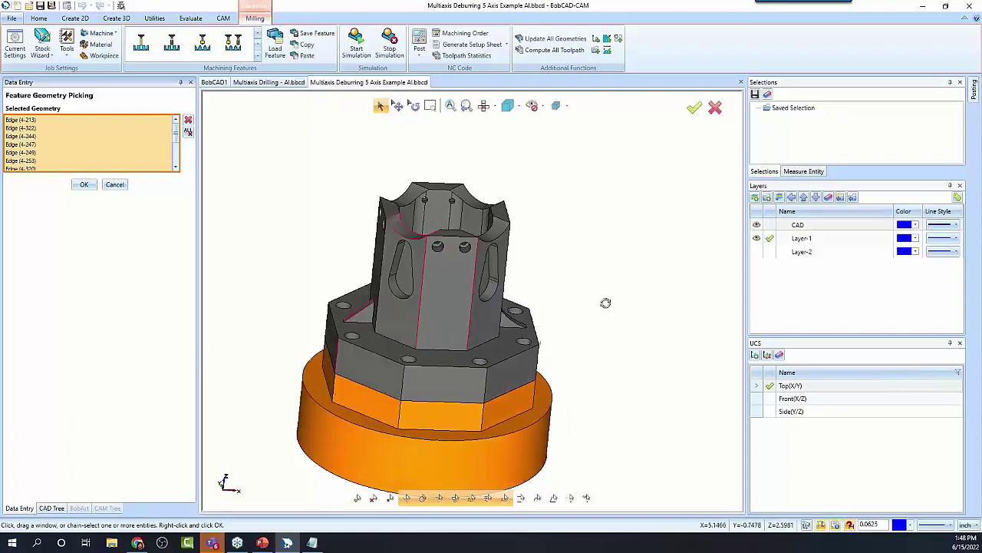
pyautogui.scroll(2, 392, 307)
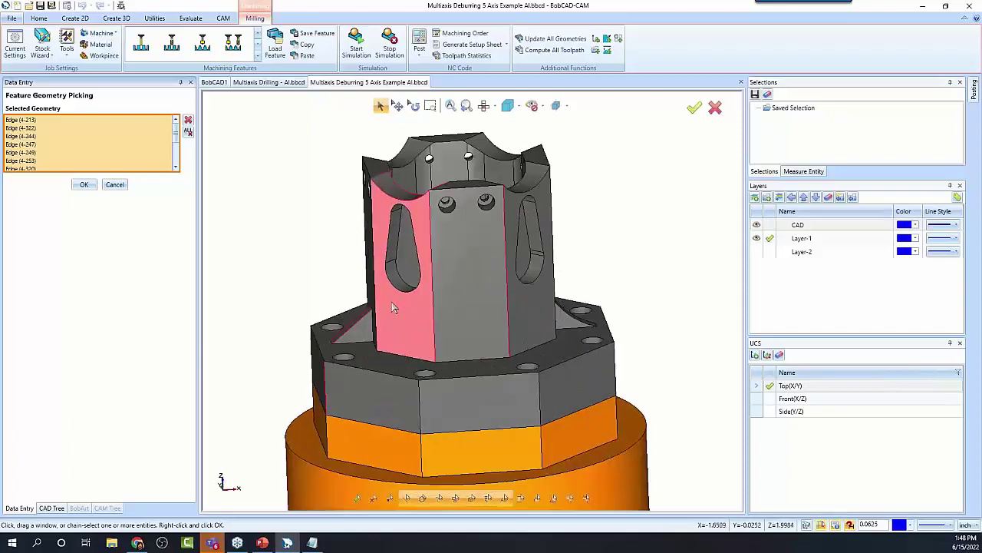
# Step: Add the outline of the teardrop pocket beside that face with Loop Selection, checking the picked edges in wireframe display
pyautogui.rightClick(387, 244)
pyautogui.click(415, 253)
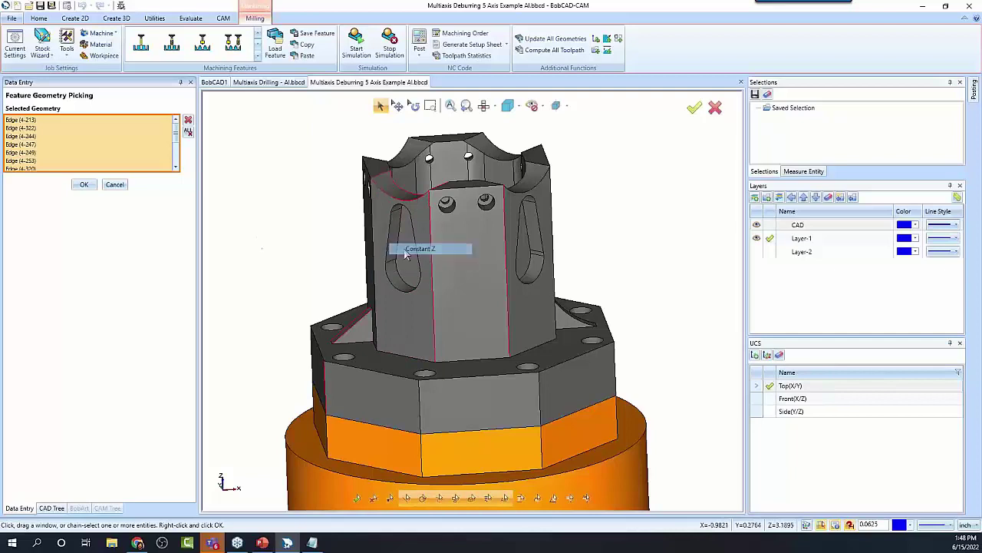
pyautogui.rightClick(392, 244)
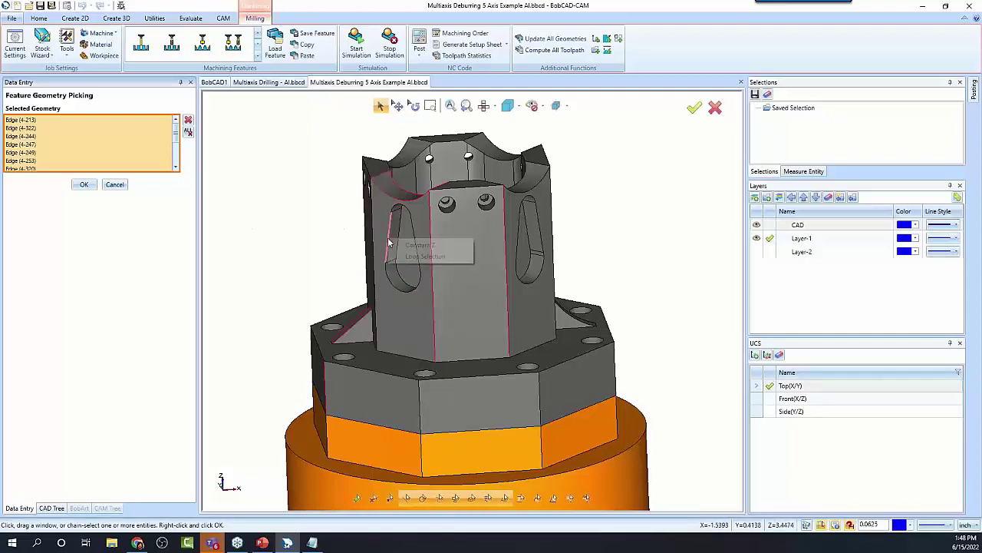
pyautogui.click(407, 246)
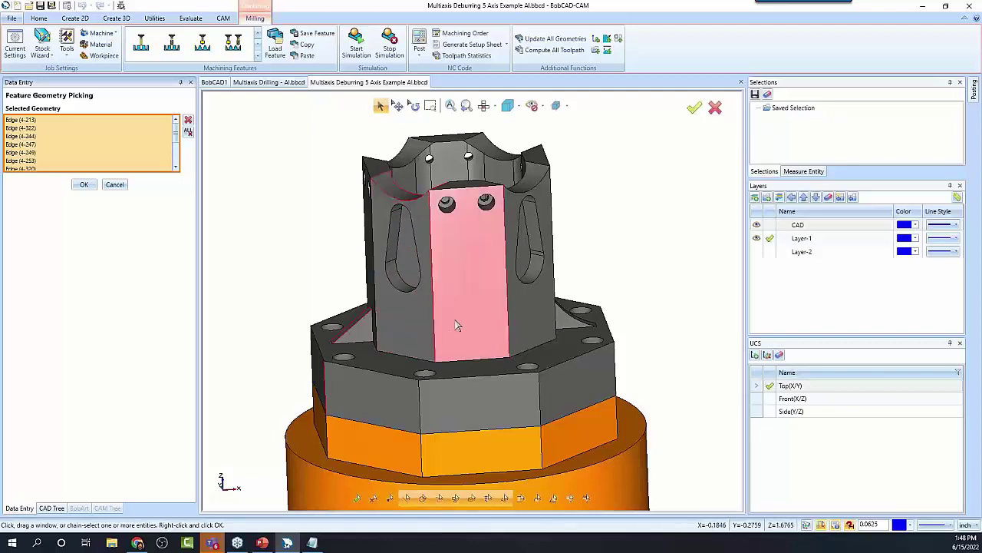
pyautogui.rightClick(389, 250)
pyautogui.click(415, 264)
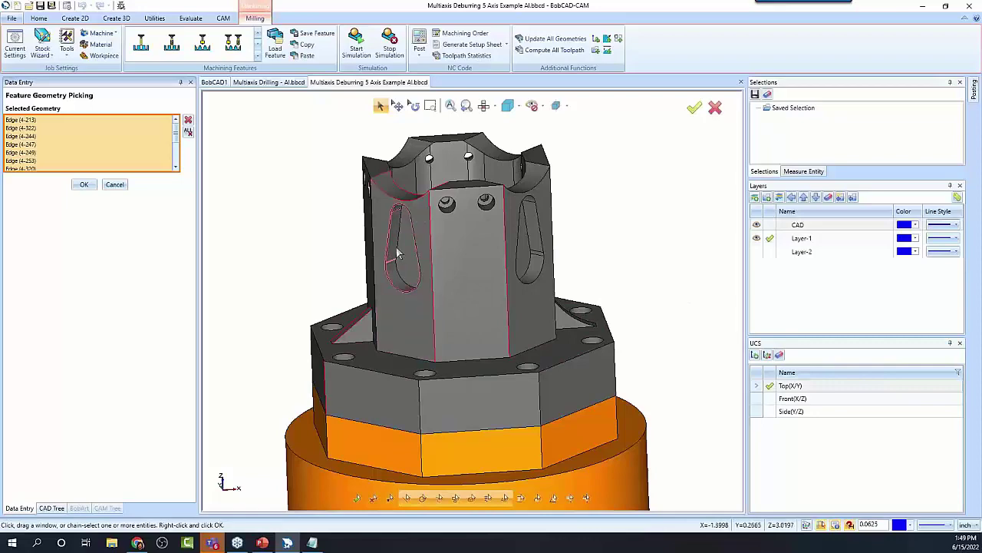
pyautogui.press('w')
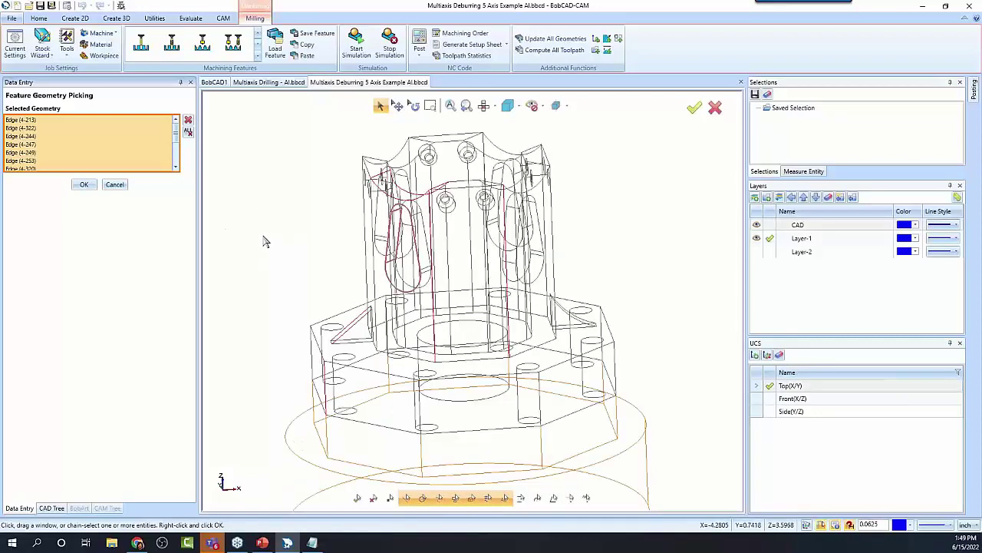
pyautogui.scroll(3, 398, 239)
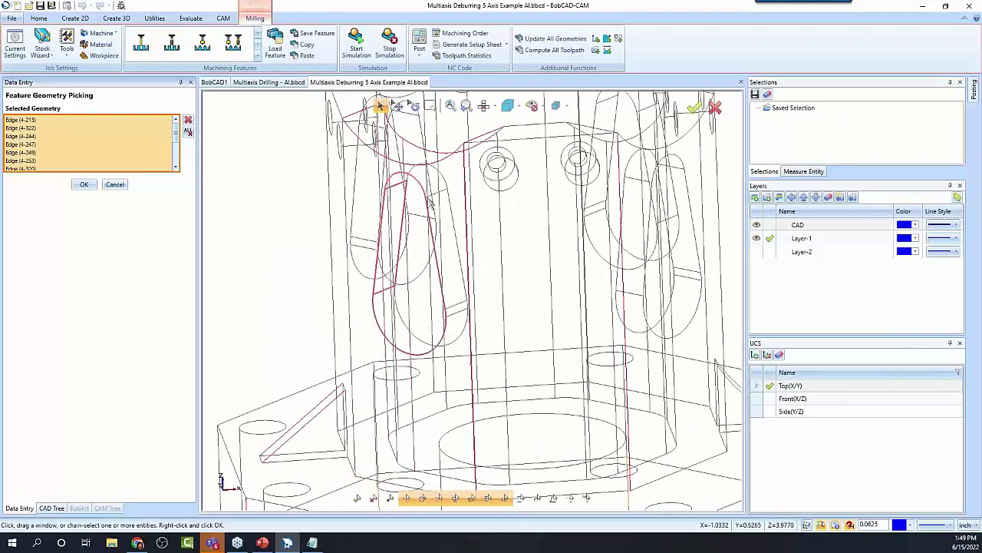
pyautogui.moveTo(417, 316); pyautogui.dragTo(501, 342, button='middle')
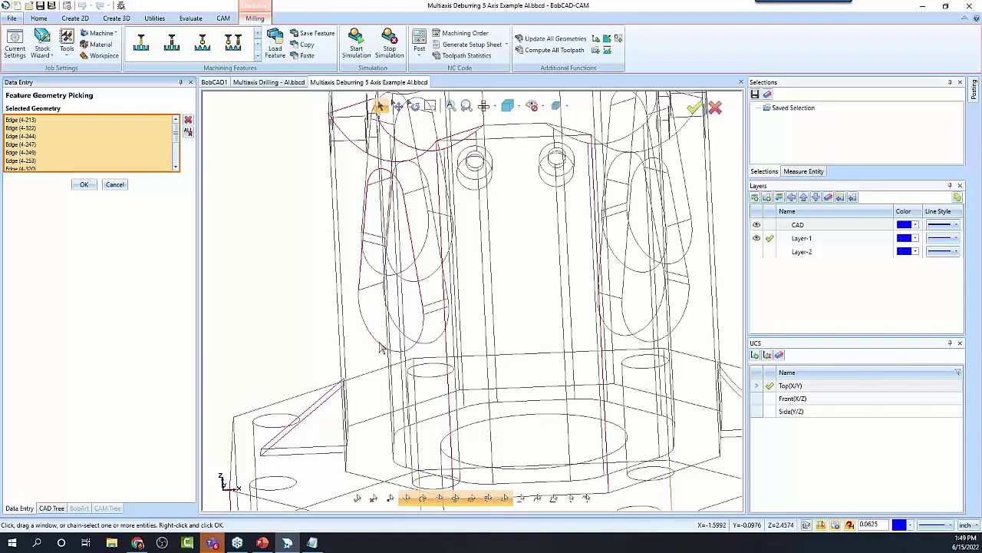
pyautogui.scroll(-4, 352, 262)
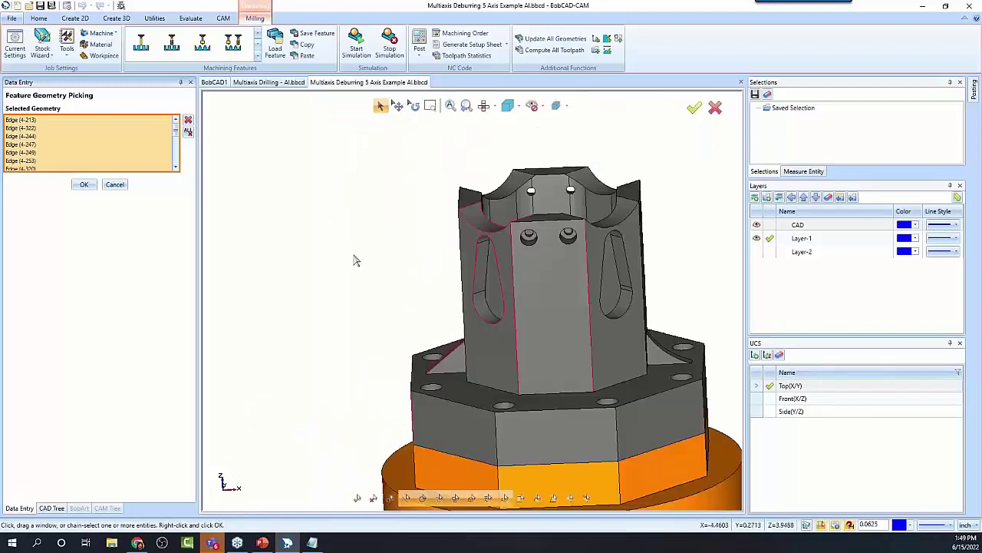
# Step: Add the outline of the teardrop pocket across the two-hole face to the picked edges with Loop Selection
pyautogui.moveTo(546, 368)
pyautogui.mouseDown(button='middle')
pyautogui.moveTo(527, 368)
pyautogui.moveTo(549, 361)
pyautogui.mouseUp(button='middle')
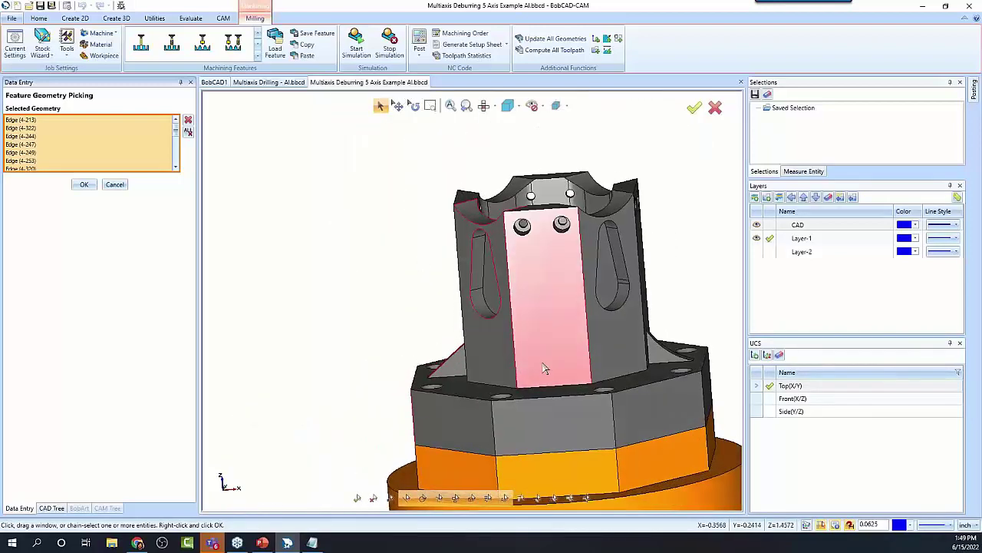
pyautogui.rightClick(627, 270)
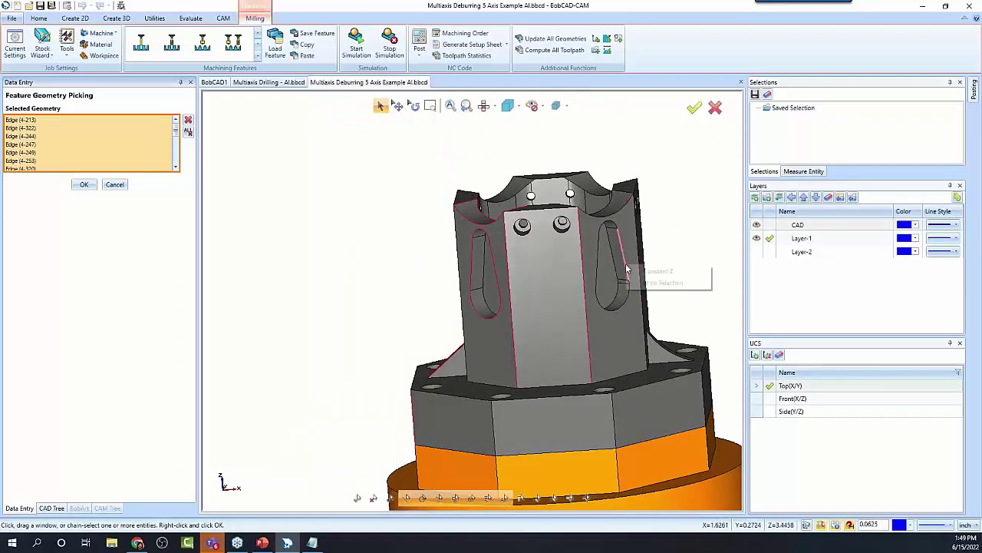
pyautogui.click(649, 283)
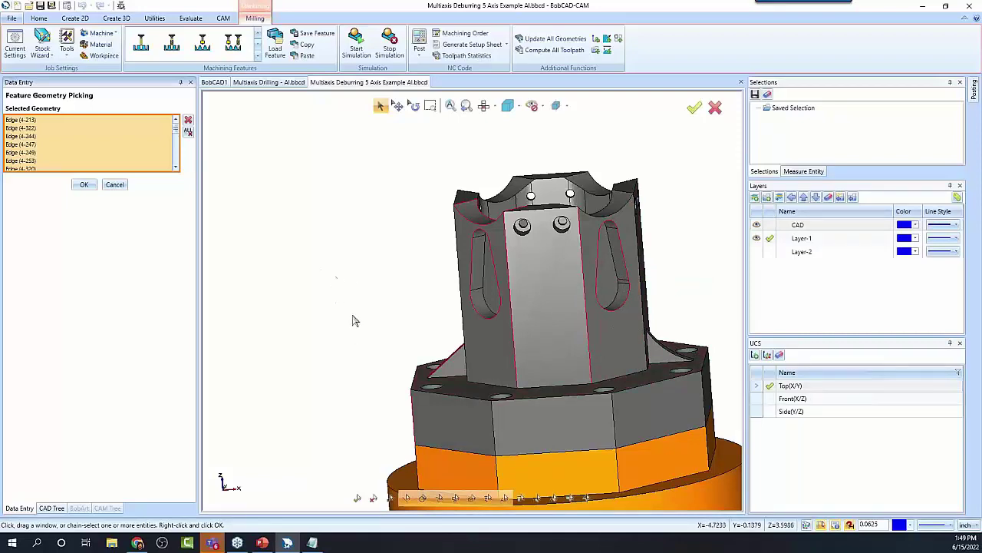
# Step: Add the edge loop of the flat land at the back of the scalloped rim and accept the edge selection
pyautogui.moveTo(351, 354); pyautogui.dragTo(325, 358, button='middle')
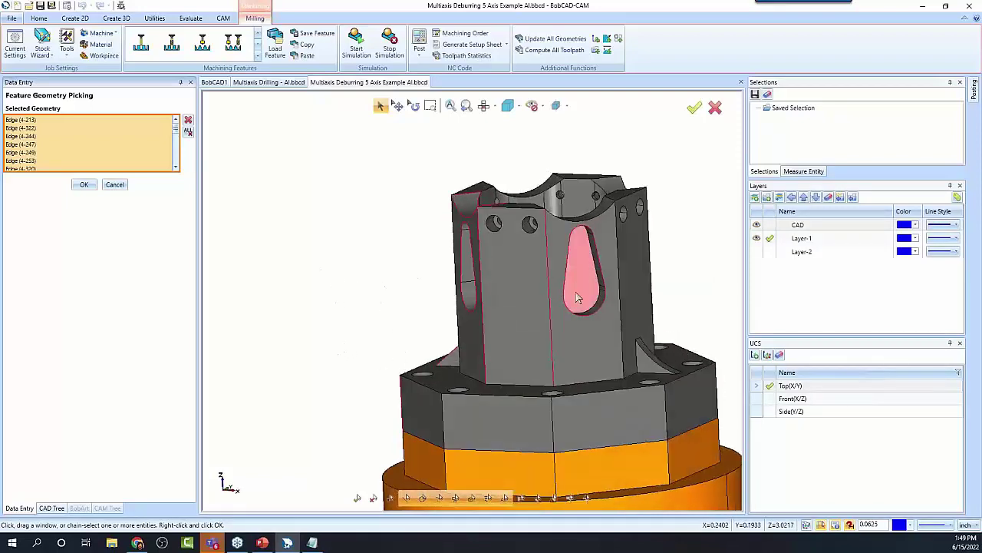
pyautogui.moveTo(438, 281); pyautogui.dragTo(456, 314, button='middle')
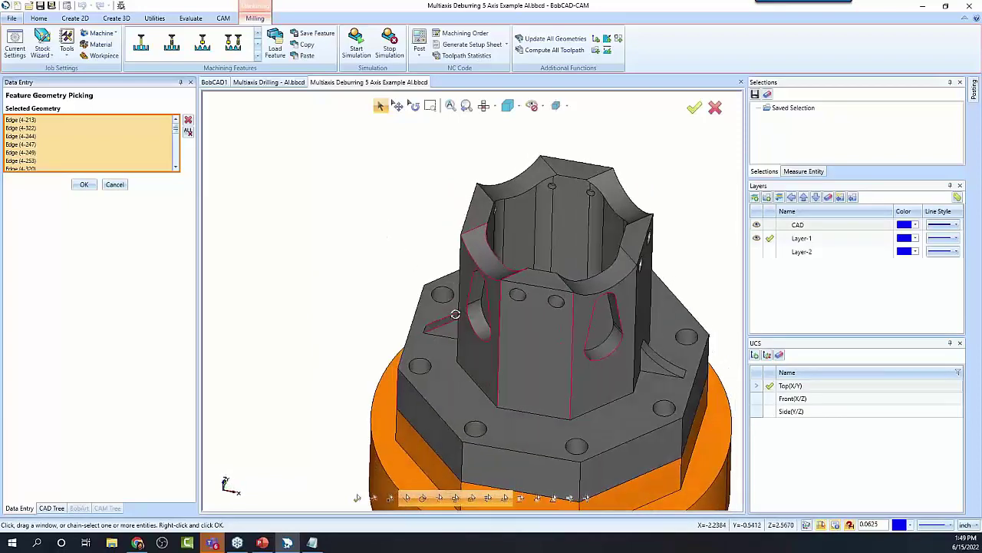
pyautogui.click(575, 183)
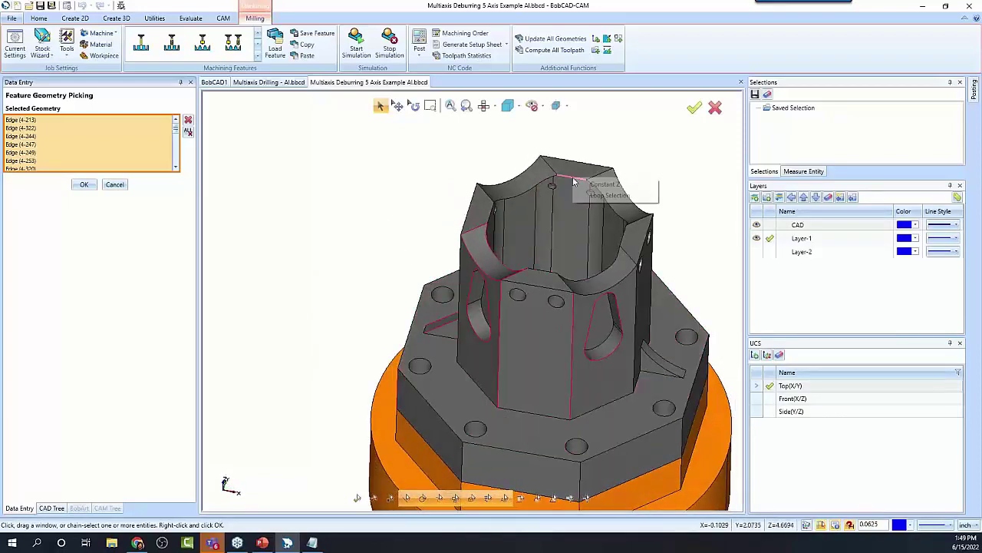
pyautogui.click(614, 185)
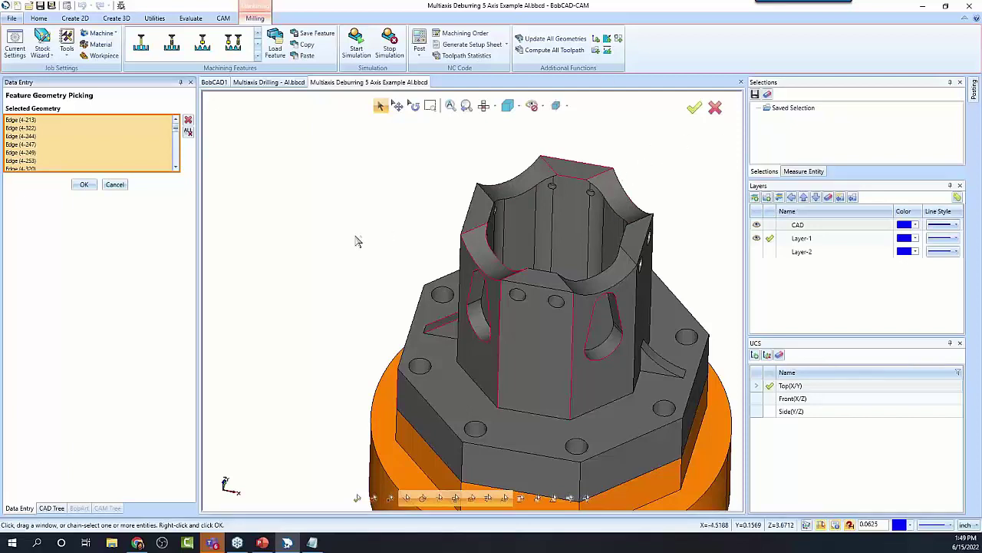
pyautogui.click(86, 186)
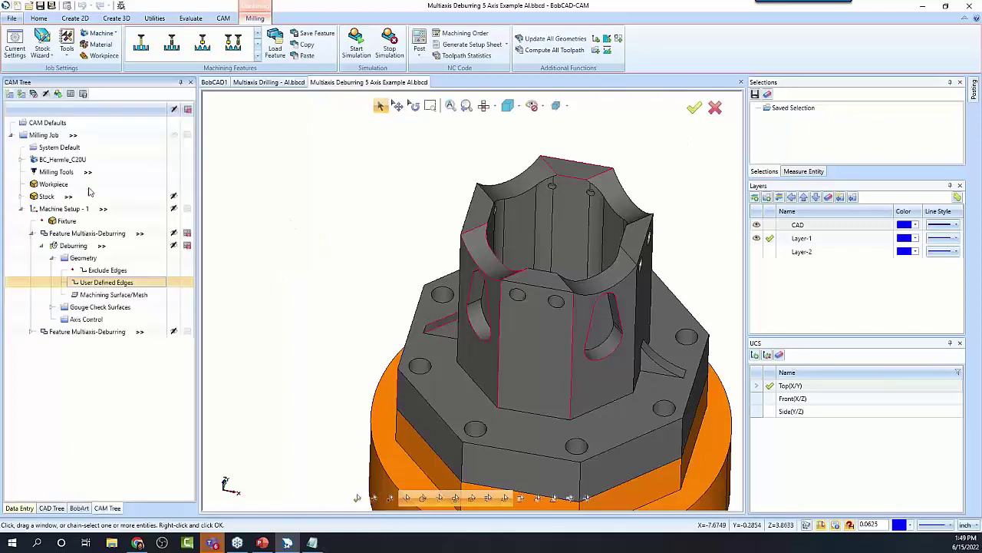
# Step: Compute the Deburring operation's toolpath with the added edges and view it around the part
pyautogui.click(85, 245)
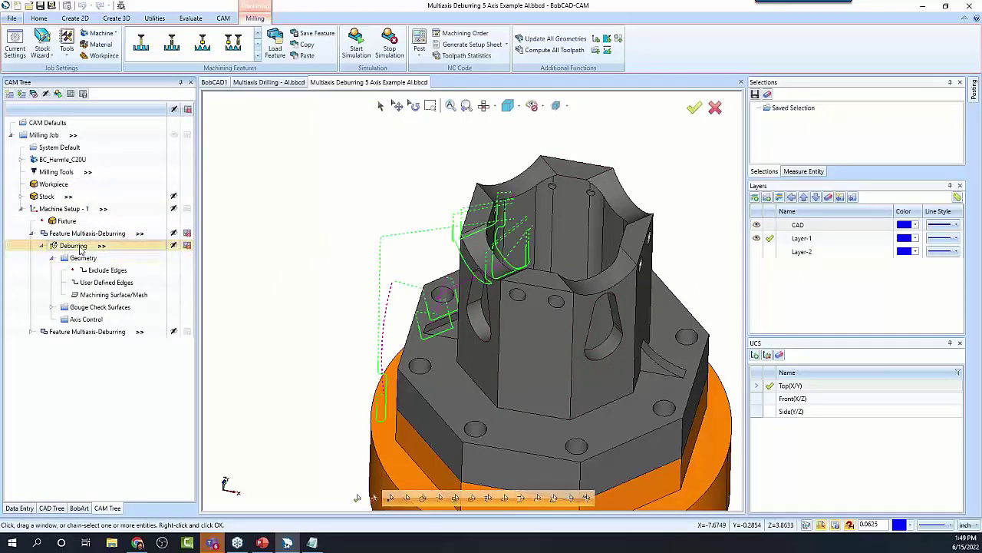
pyautogui.rightClick(80, 246)
pyautogui.click(132, 269)
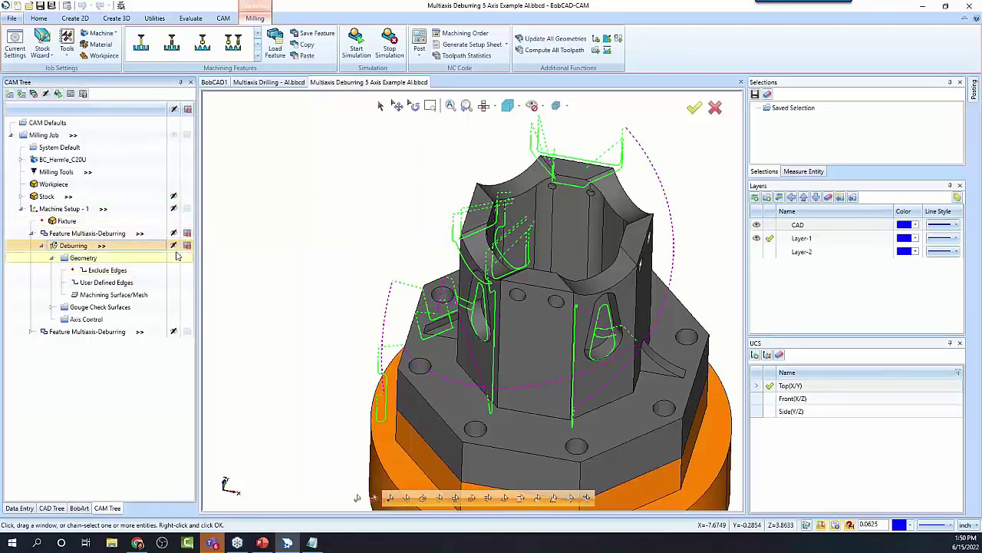
pyautogui.moveTo(522, 261); pyautogui.dragTo(540, 337, button='middle')
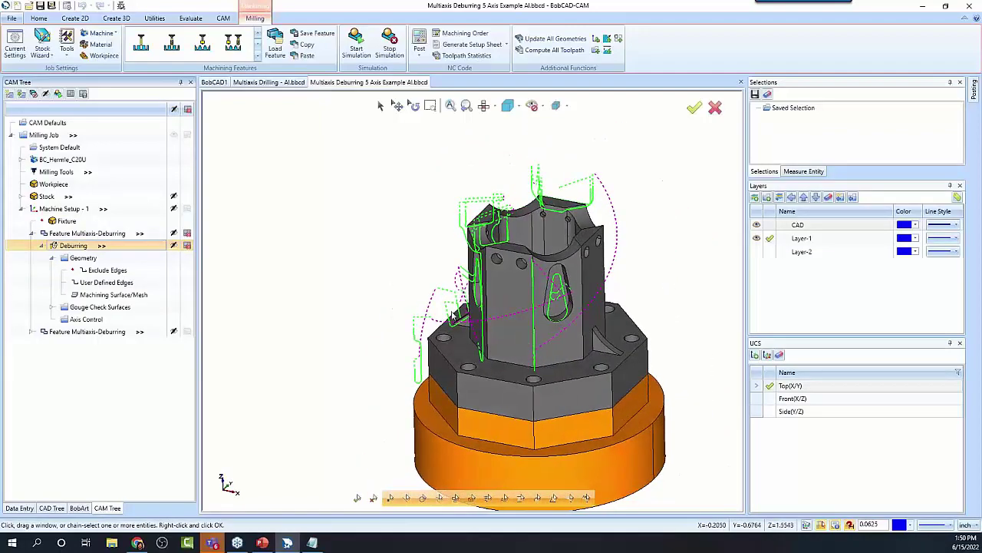
# Step: Backplot the Deburring toolpath with a shaded tool, run through its progress to the end, and close the backplot
pyautogui.rightClick(77, 246)
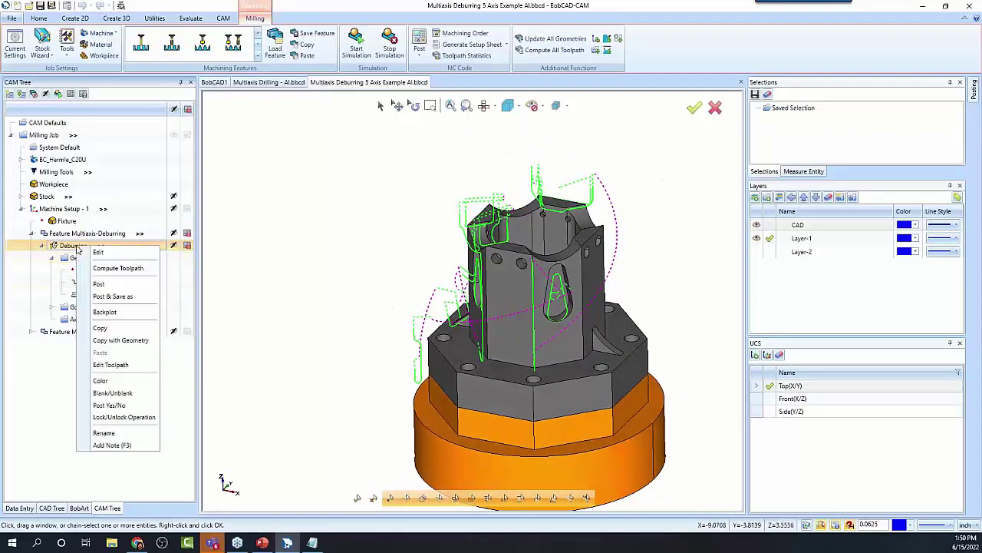
pyautogui.click(120, 314)
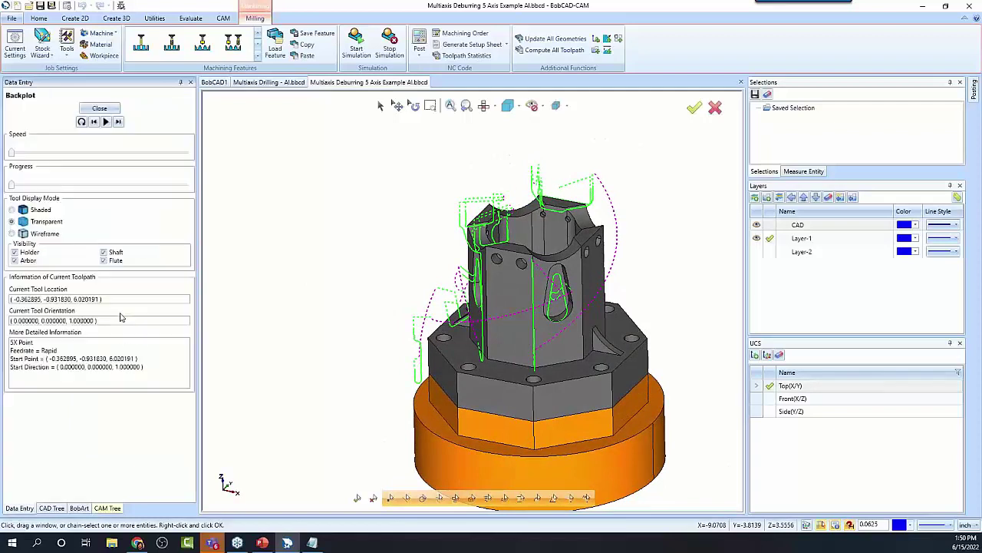
pyautogui.click(12, 211)
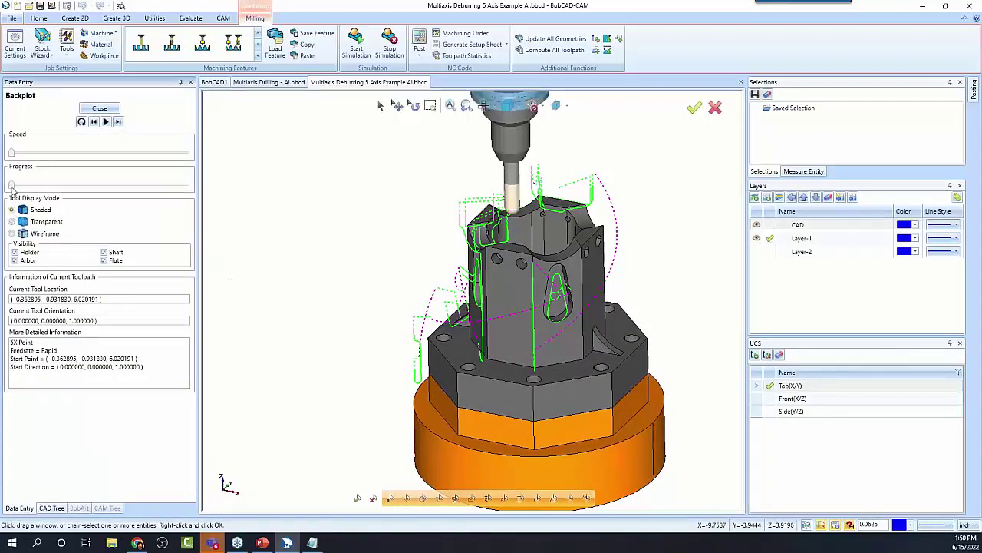
pyautogui.moveTo(11, 187); pyautogui.dragTo(190, 170)
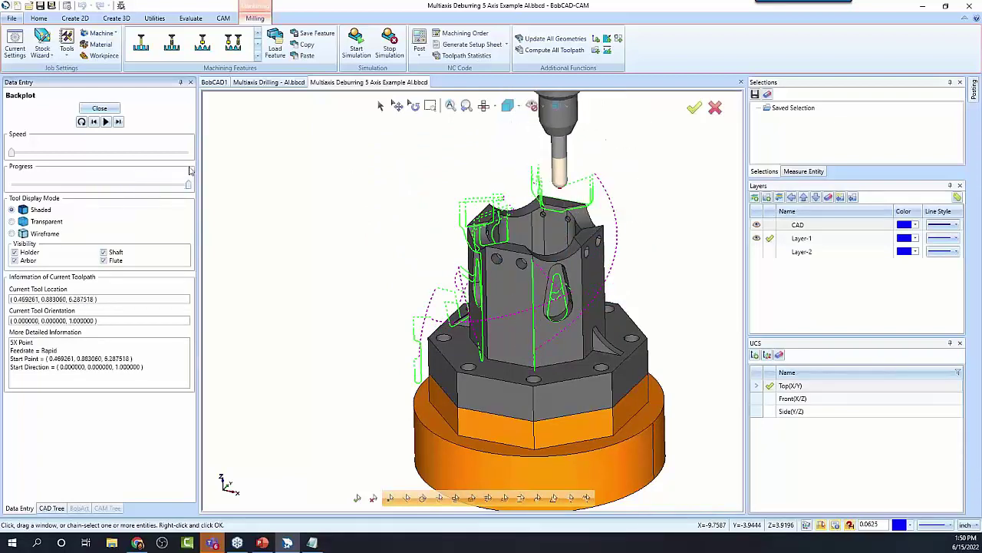
pyautogui.moveTo(407, 357); pyautogui.dragTo(428, 367, button='middle')
pyautogui.scroll(-2, 428, 367)
pyautogui.click(100, 108)
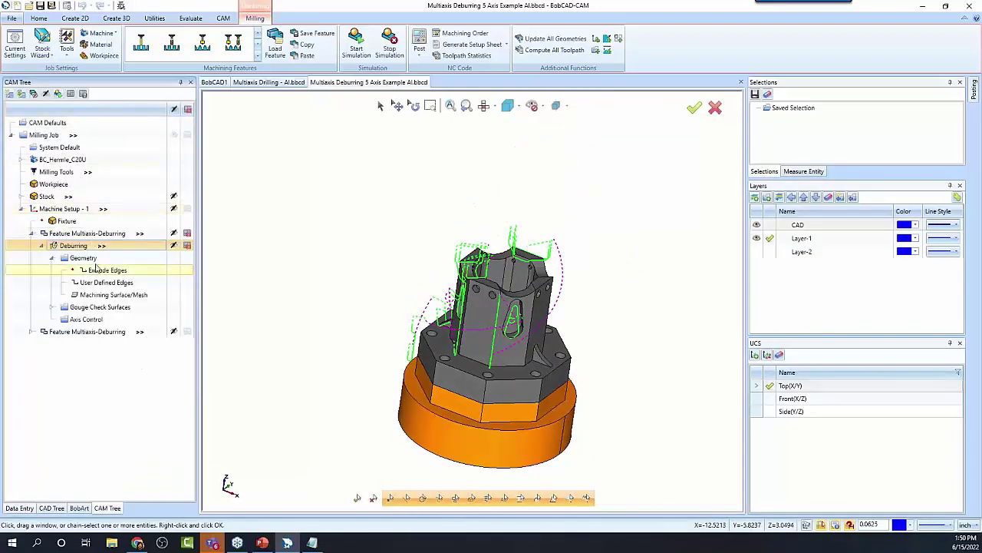
# Step: Clear the Deburring operation's user-defined edges and pick only the two vertical edges of the tower's two-hole face
pyautogui.click(97, 284)
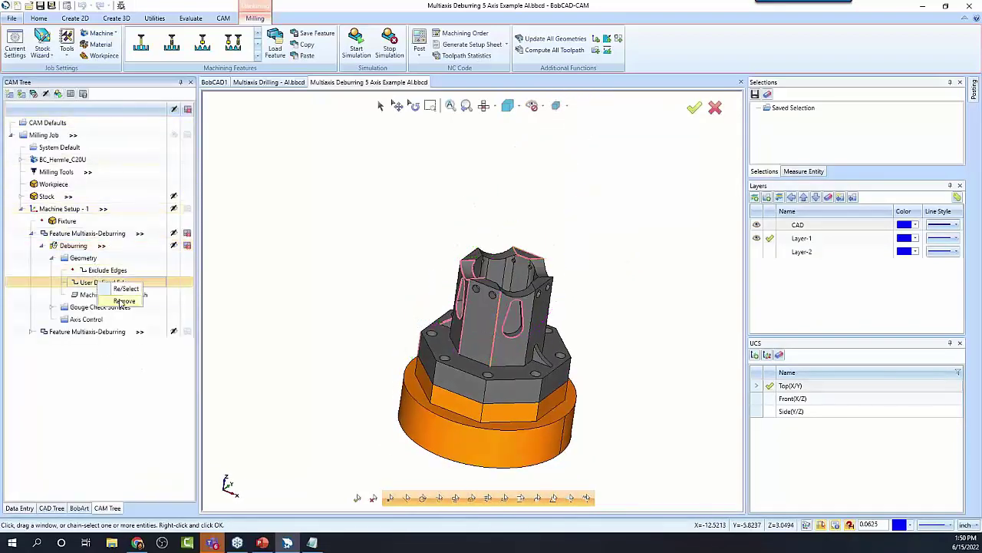
pyautogui.rightClick(113, 288)
pyautogui.click(188, 282)
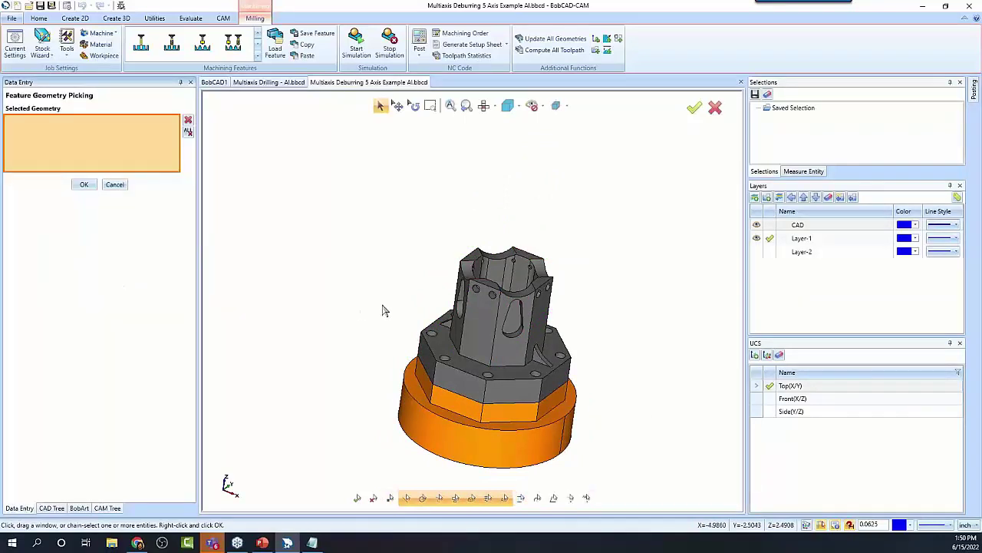
pyautogui.click(465, 313)
pyautogui.click(495, 320)
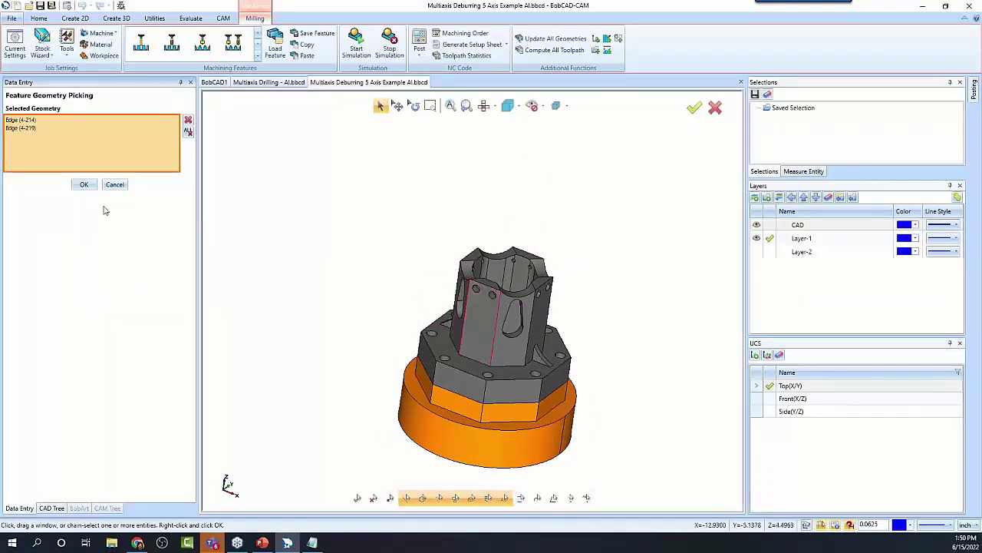
pyautogui.click(85, 185)
# Step: Compute all toolpaths of the first Multiaxis-Deburring feature with the two vertical edges
pyautogui.rightClick(74, 234)
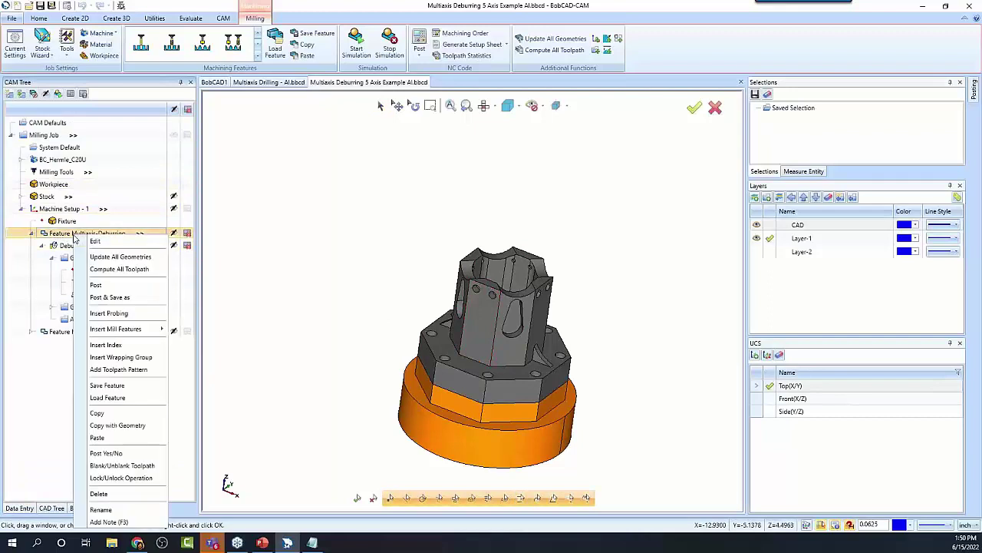
pyautogui.click(122, 269)
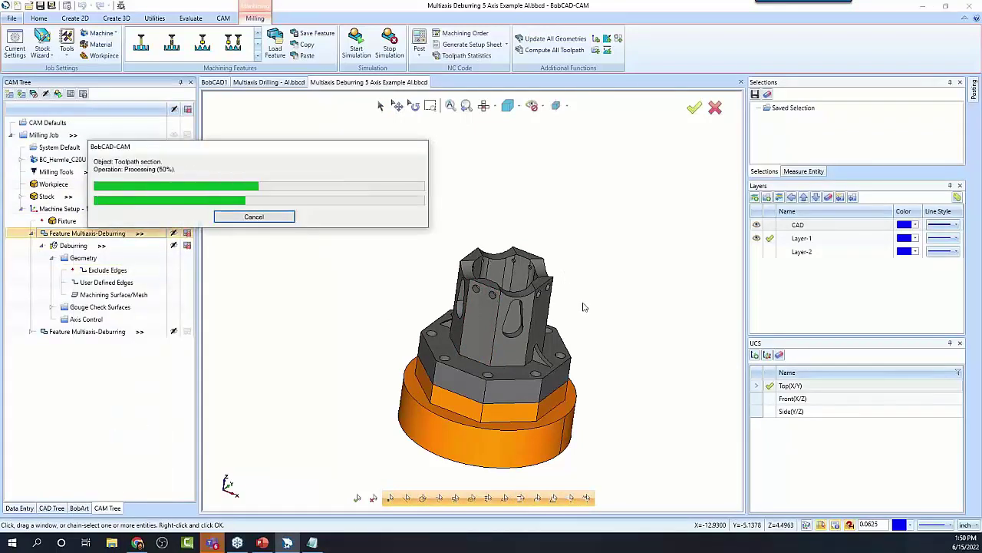
pyautogui.moveTo(584, 323); pyautogui.dragTo(565, 303, button='middle')
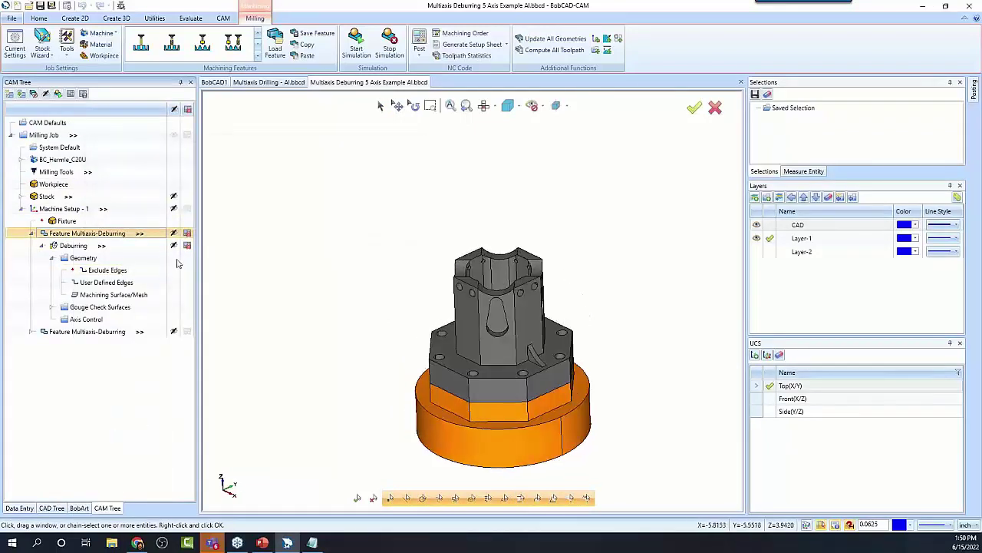
# Step: Backplot the Deburring toolpath along the two vertical edges, run its progress to the end, and close the backplot
pyautogui.click(73, 245)
pyautogui.rightClick(75, 246)
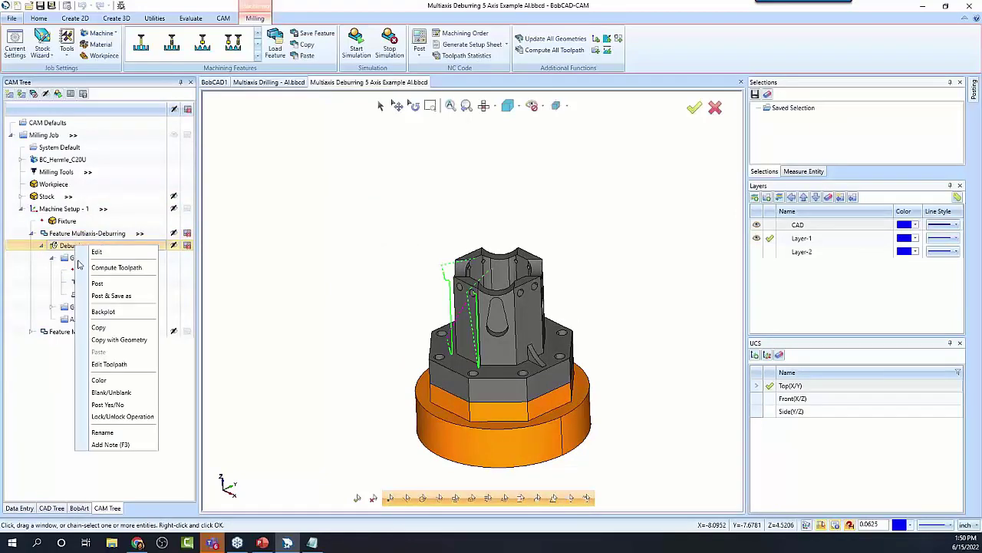
pyautogui.click(103, 312)
pyautogui.click(118, 122)
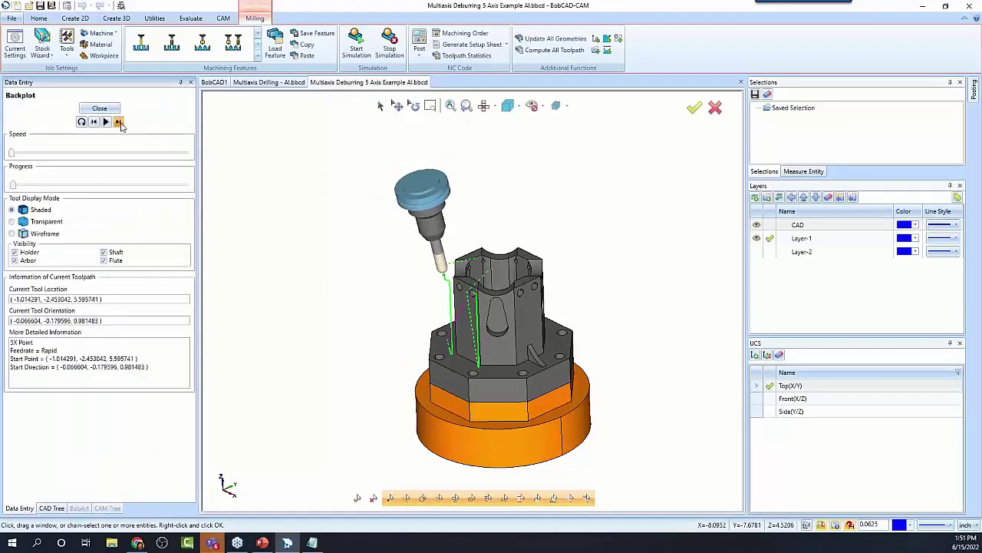
pyautogui.scroll(-3, 459, 285)
pyautogui.scroll(5, 458, 284)
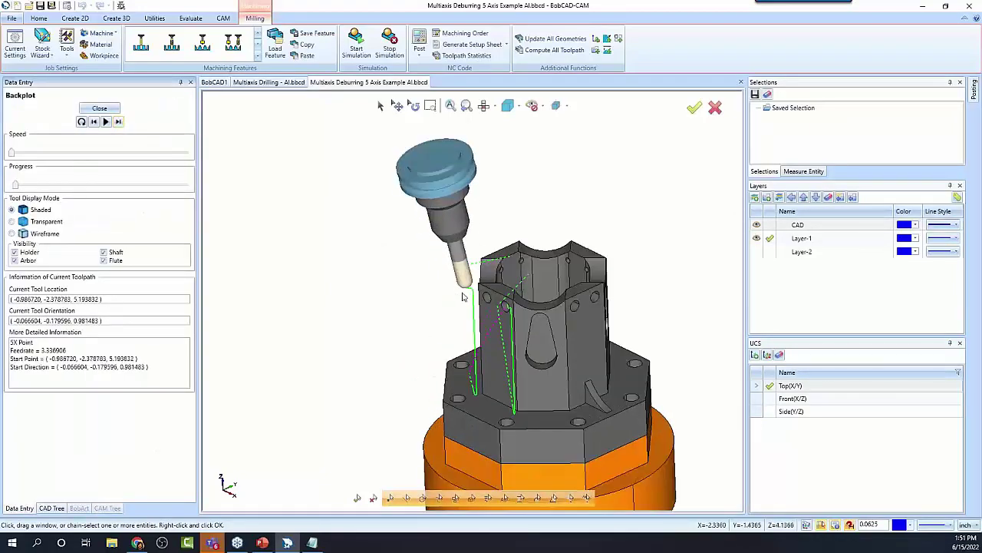
pyautogui.moveTo(17, 185); pyautogui.dragTo(188, 198)
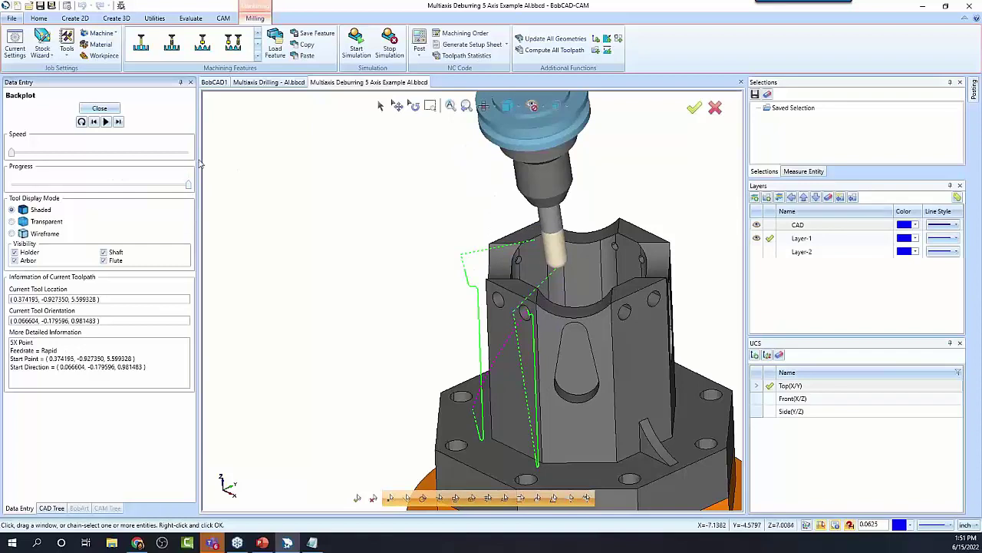
pyautogui.click(100, 109)
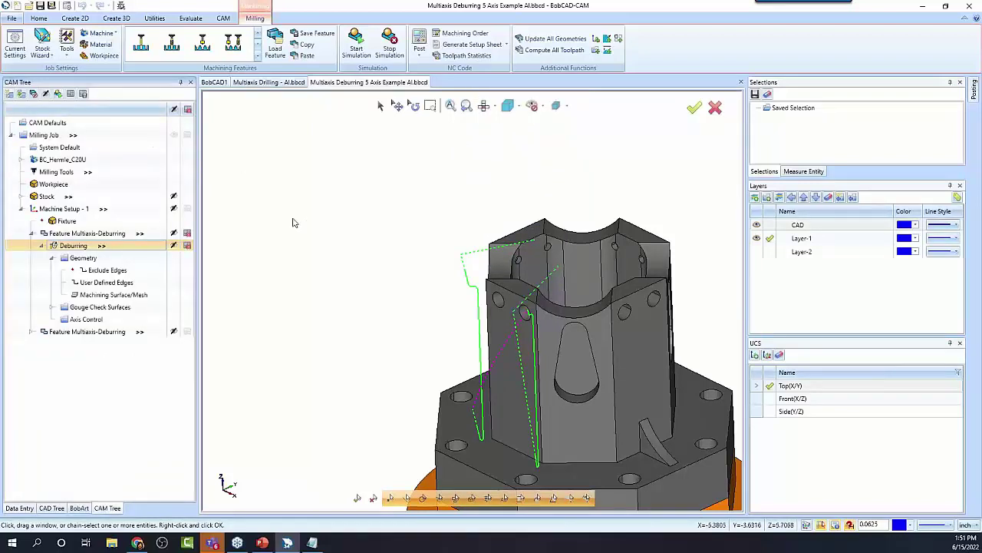
pyautogui.scroll(-2, 376, 248)
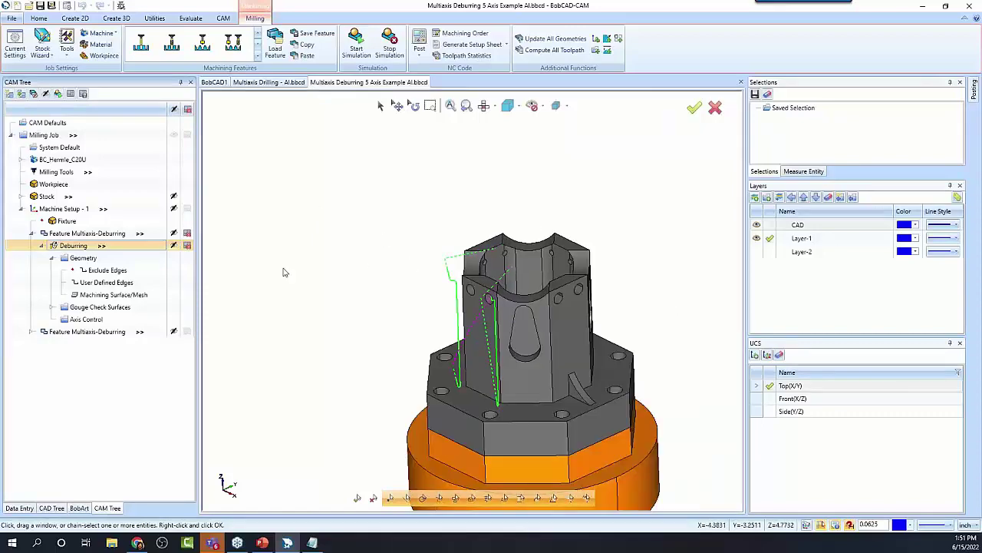
# Step: Open the first Deburring operation's tool crib and check its rough and finish endmill categories
pyautogui.doubleClick(75, 246)
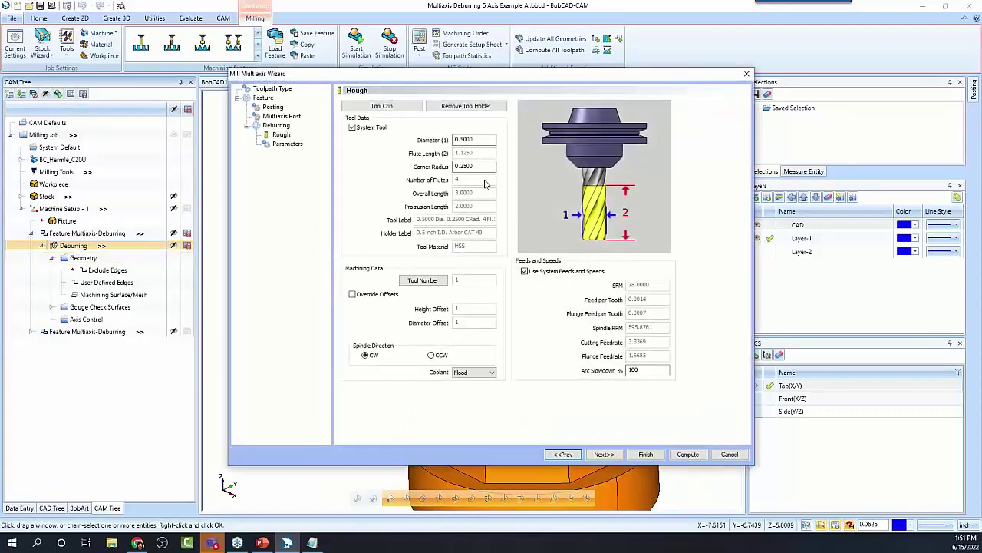
pyautogui.click(409, 108)
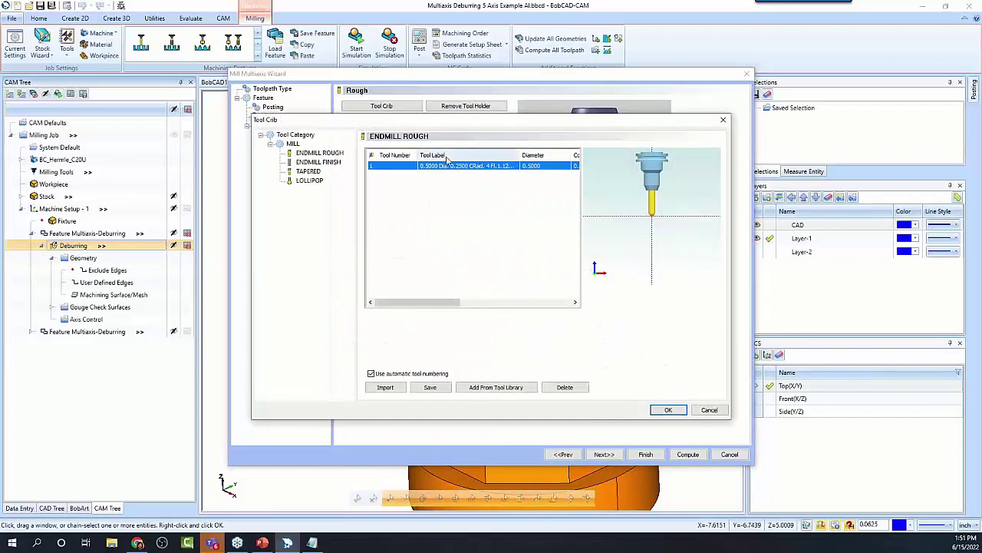
pyautogui.moveTo(449, 126); pyautogui.dragTo(406, 126)
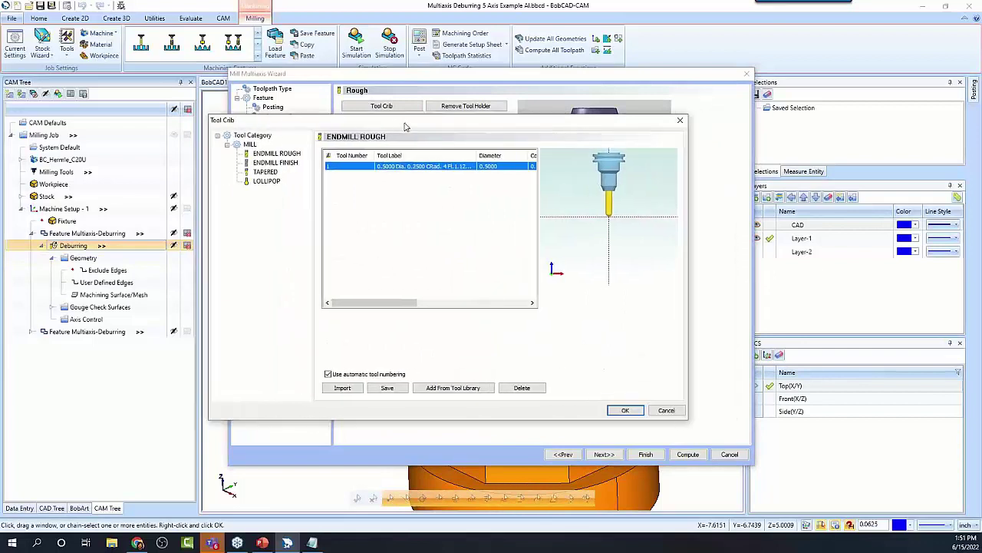
pyautogui.click(665, 410)
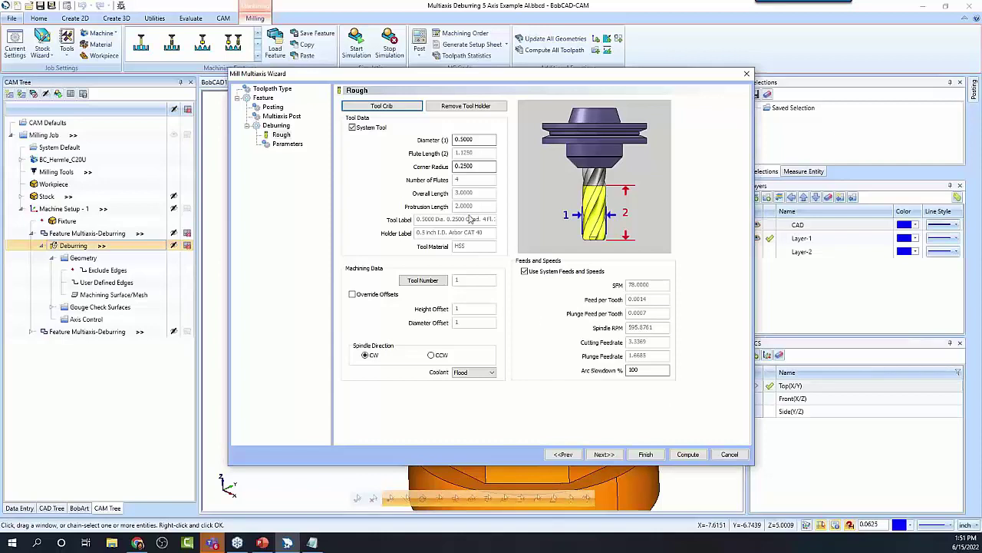
pyautogui.click(402, 109)
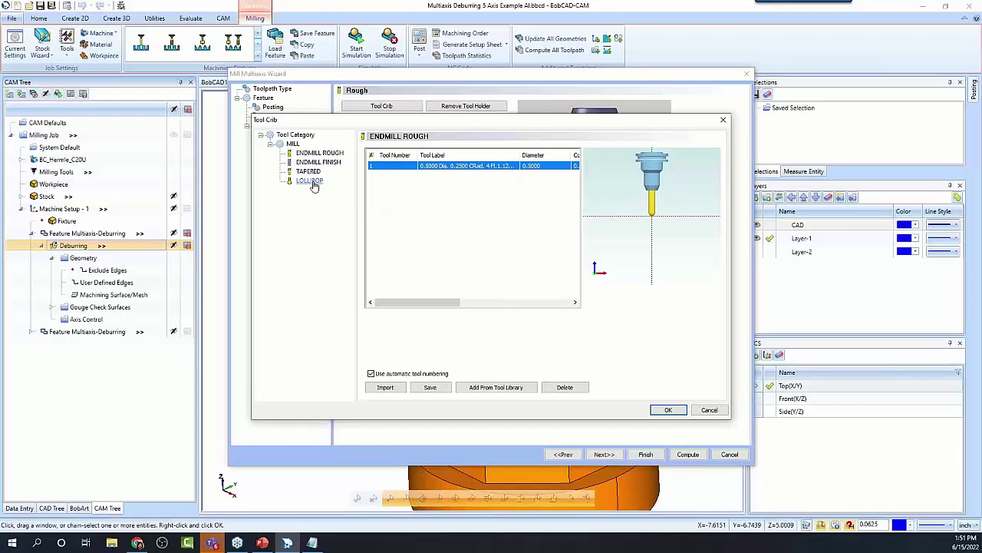
pyautogui.click(320, 152)
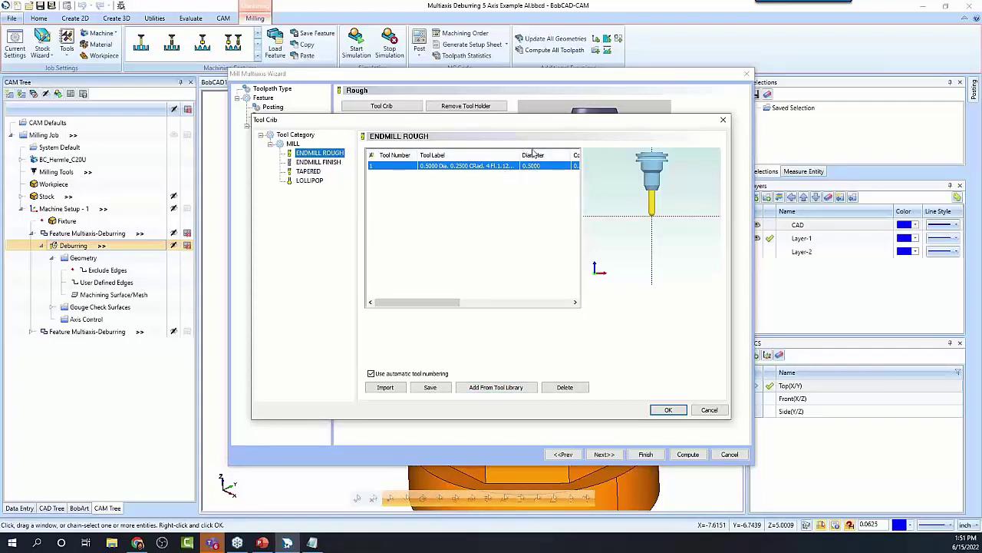
pyautogui.click(336, 162)
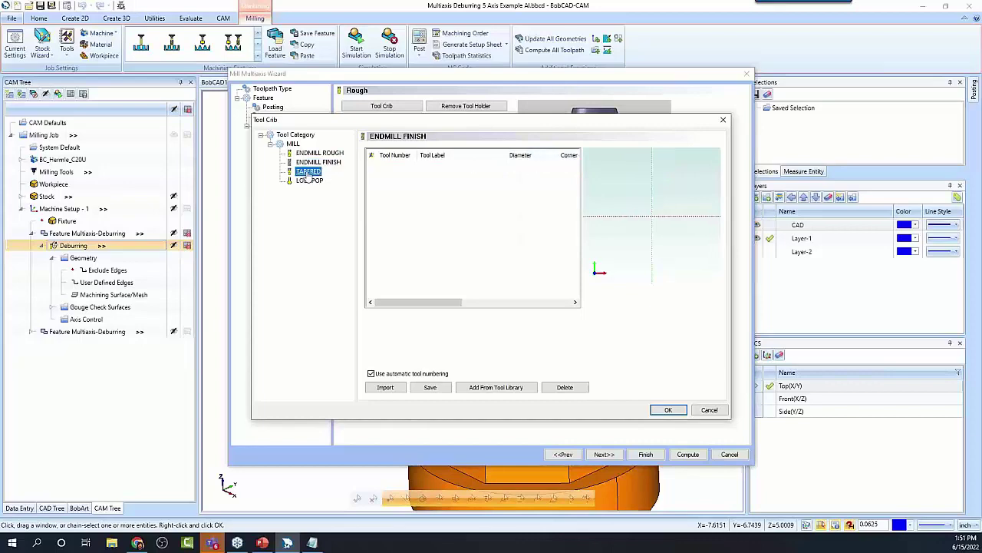
# Step: Try to compute Deburring with tapered library tool 522, the .1875D - 10DEG - FLAT BOTTOM TAPER
pyautogui.click(308, 171)
pyautogui.click(490, 387)
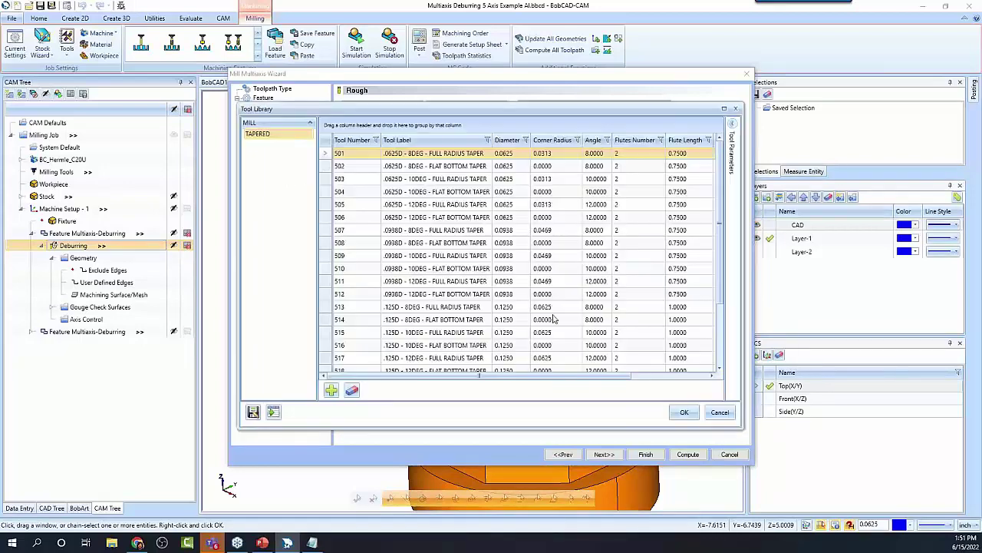
pyautogui.scroll(-3, 445, 330)
pyautogui.click(442, 341)
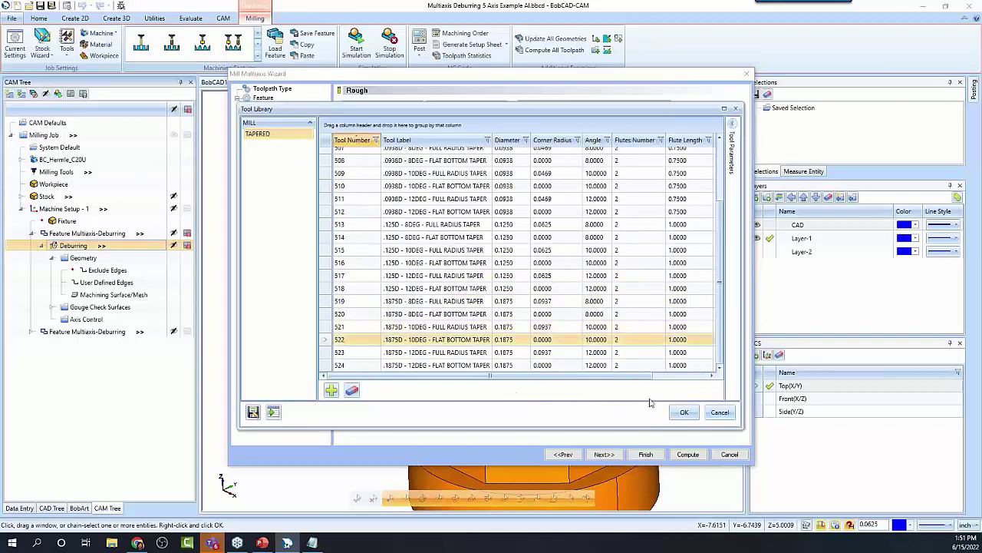
pyautogui.click(684, 412)
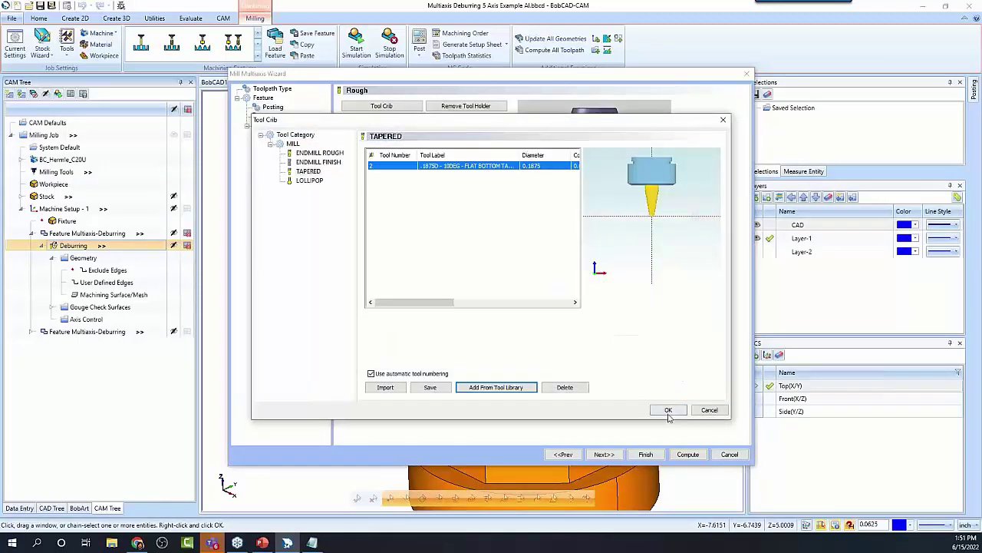
pyautogui.click(668, 410)
pyautogui.click(688, 455)
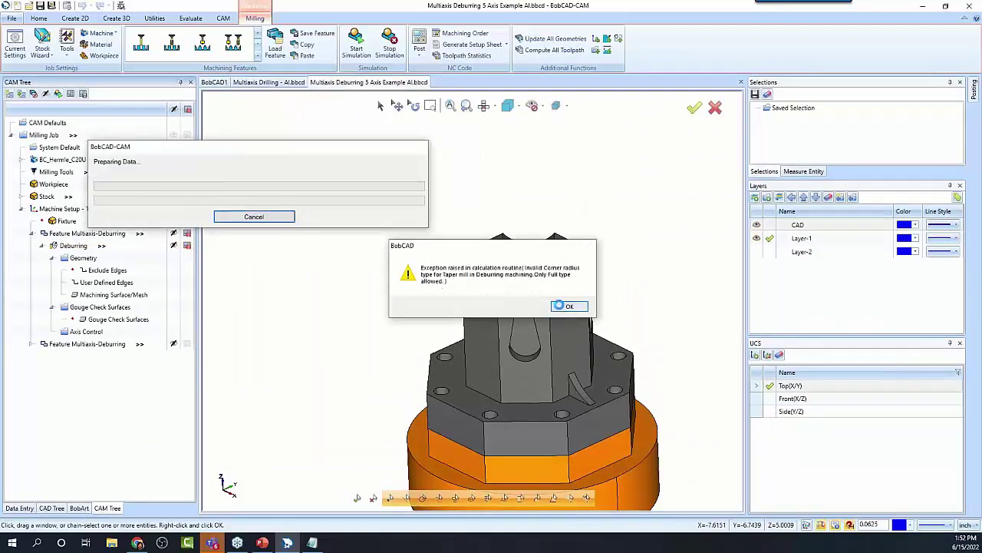
pyautogui.click(551, 307)
# Step: Reopen the Deburring operation's tool crib and look through its rough endmill, finish endmill, tapered and lollipop categories
pyautogui.doubleClick(73, 246)
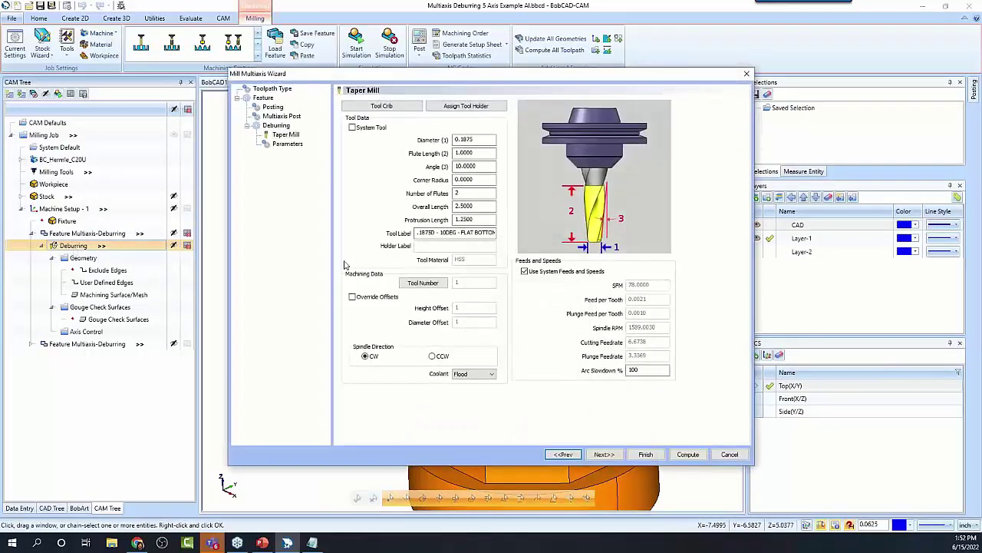
pyautogui.click(382, 106)
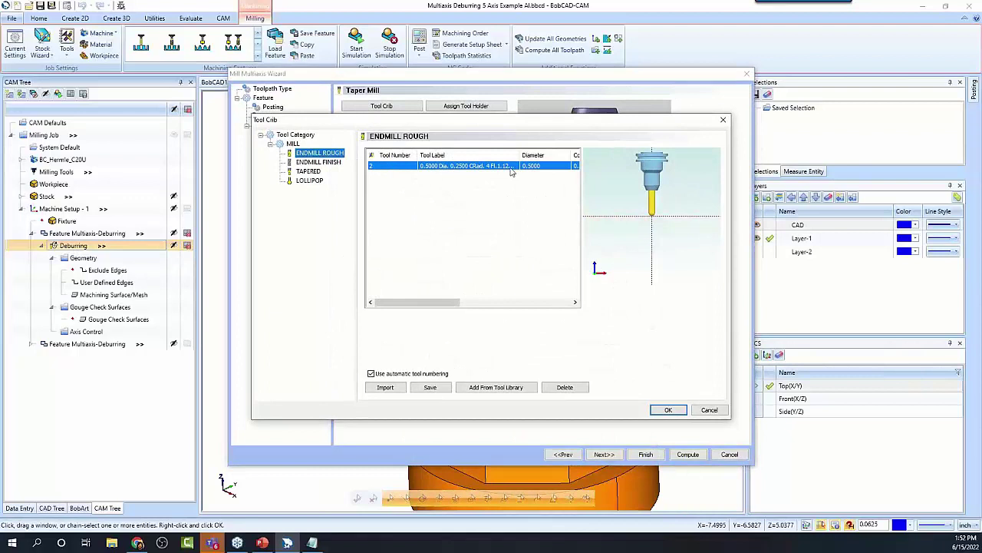
pyautogui.click(310, 181)
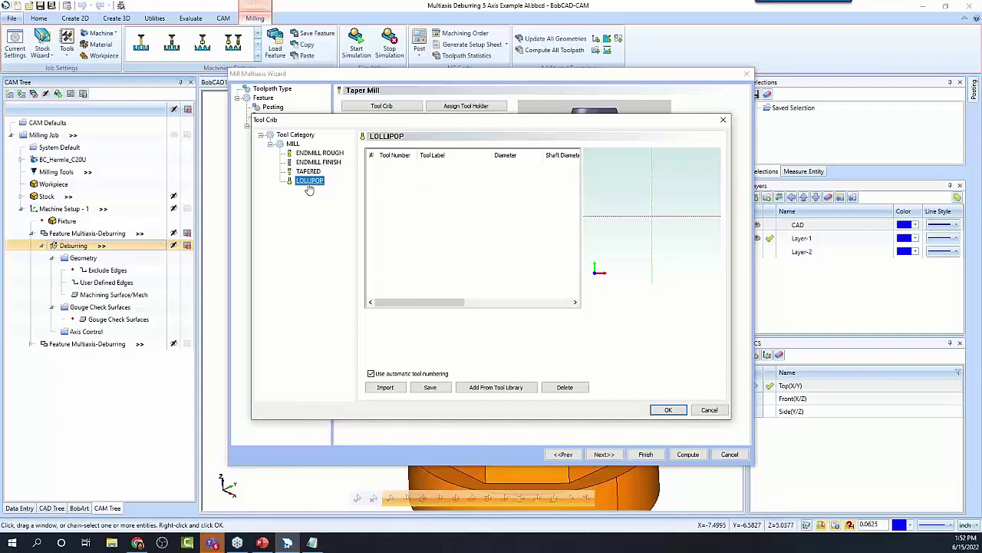
pyautogui.click(323, 153)
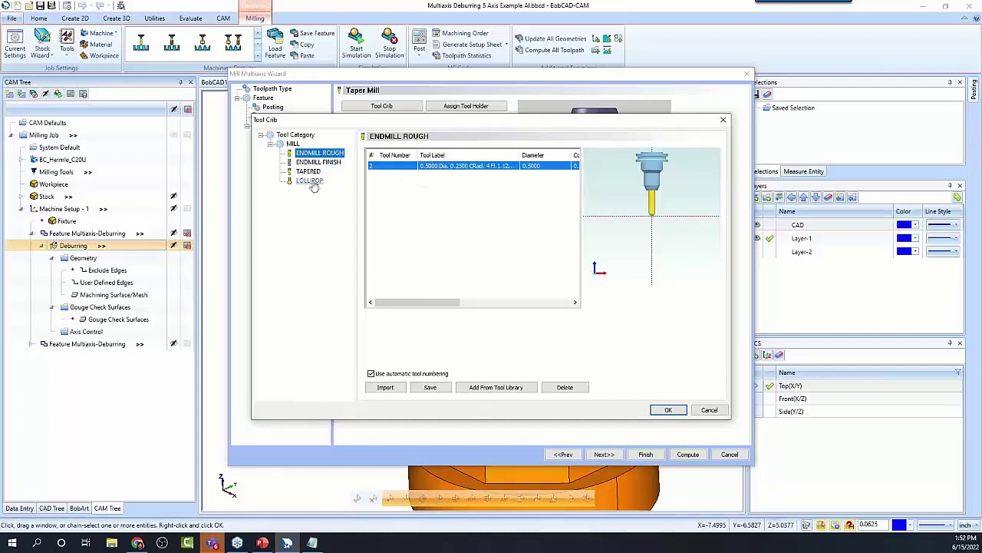
pyautogui.click(309, 180)
pyautogui.click(326, 153)
pyautogui.click(318, 162)
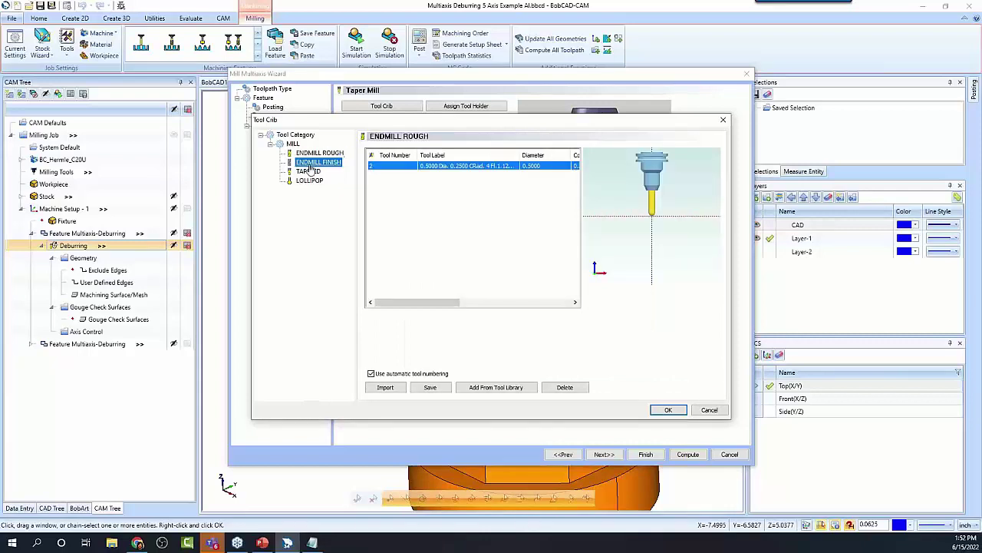
pyautogui.click(308, 171)
pyautogui.click(309, 181)
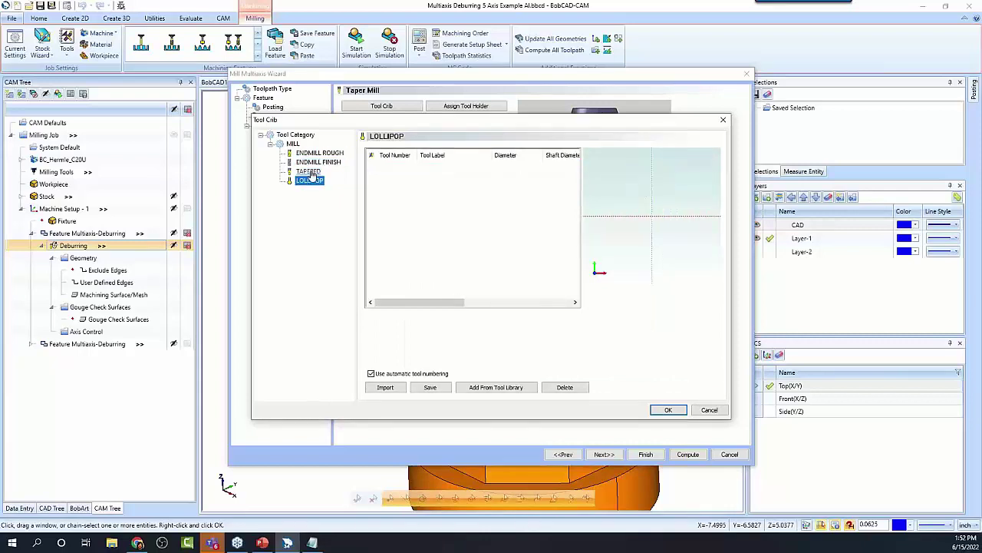
# Step: Assign the 0.5000 diameter, 0.2500 corner radius rough endmill to the Deburring operation and finish the wizard without computing
pyautogui.click(319, 154)
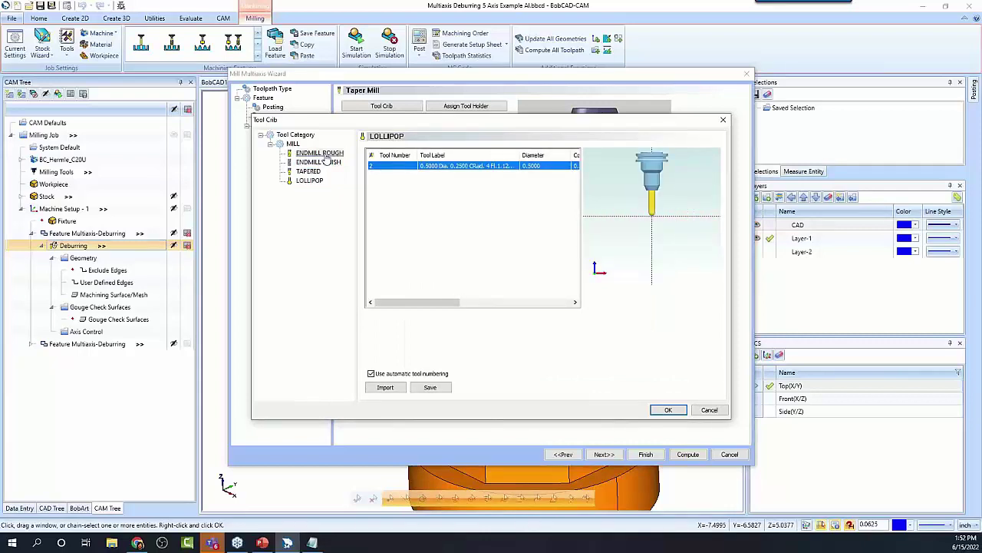
pyautogui.click(668, 409)
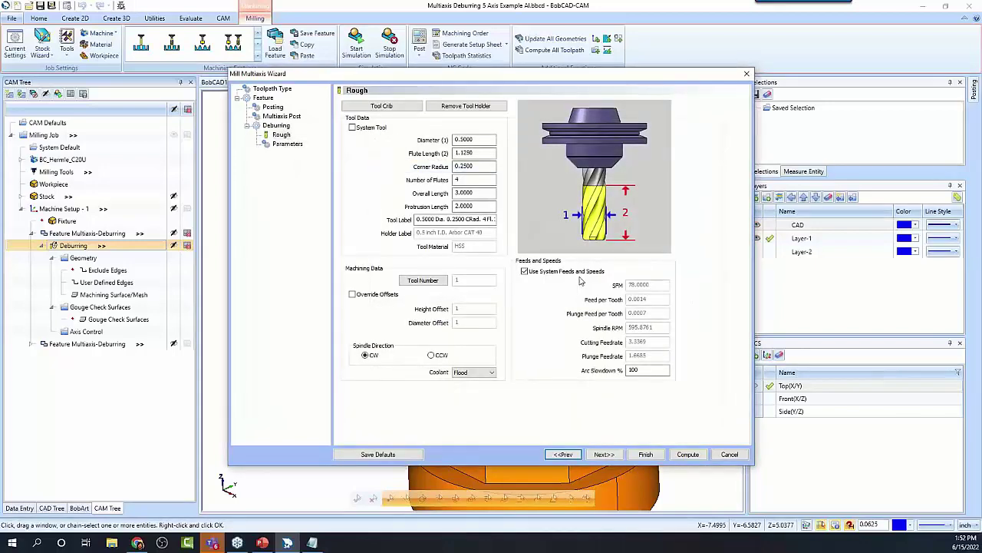
pyautogui.click(646, 454)
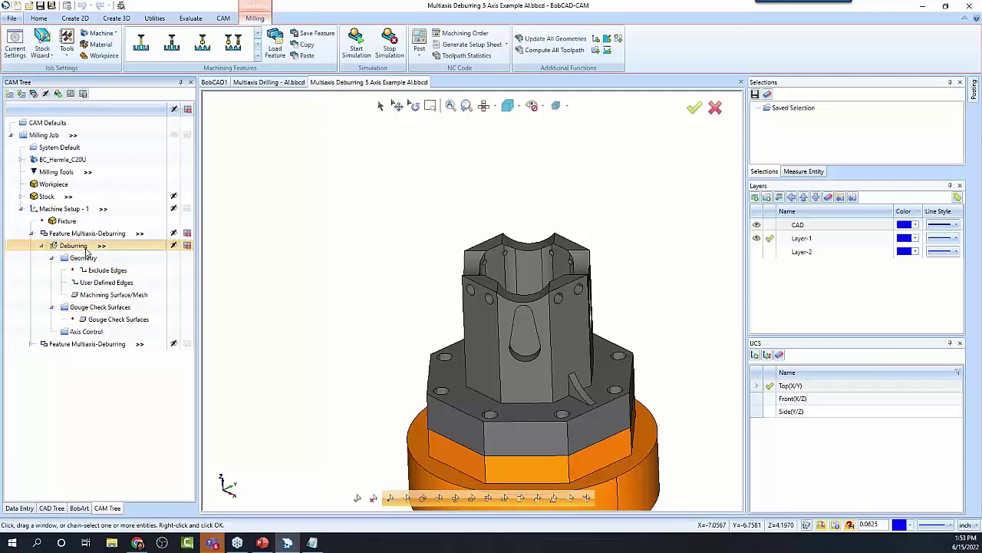
# Step: Highlight the first Deburring operation's user-defined edges and machining surface on the part to review its geometry
pyautogui.scroll(-3, 471, 219)
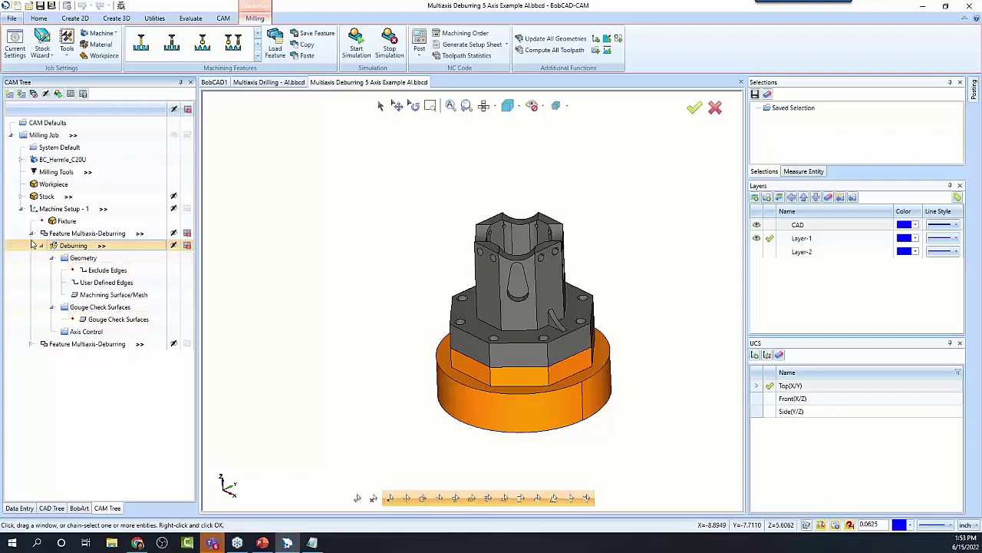
pyautogui.click(95, 282)
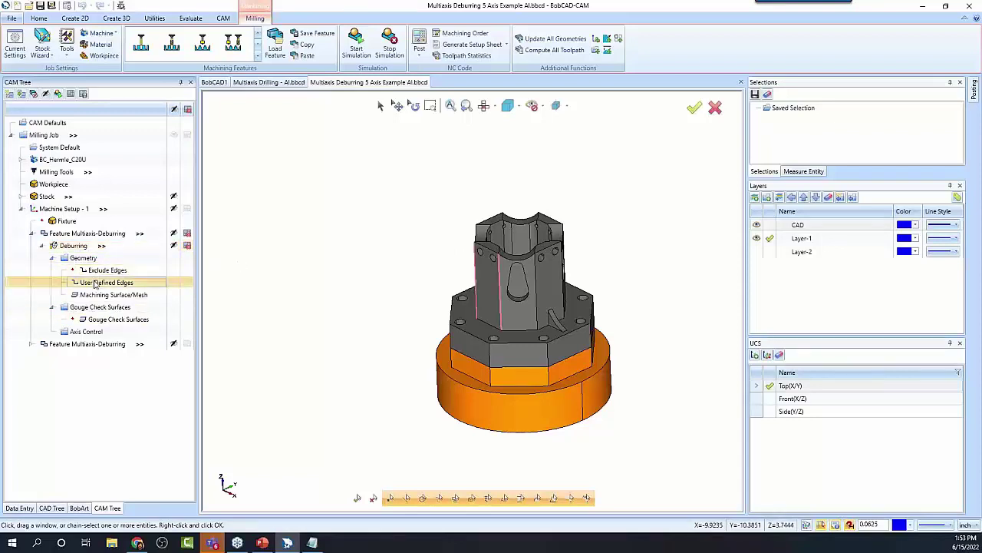
pyautogui.click(115, 295)
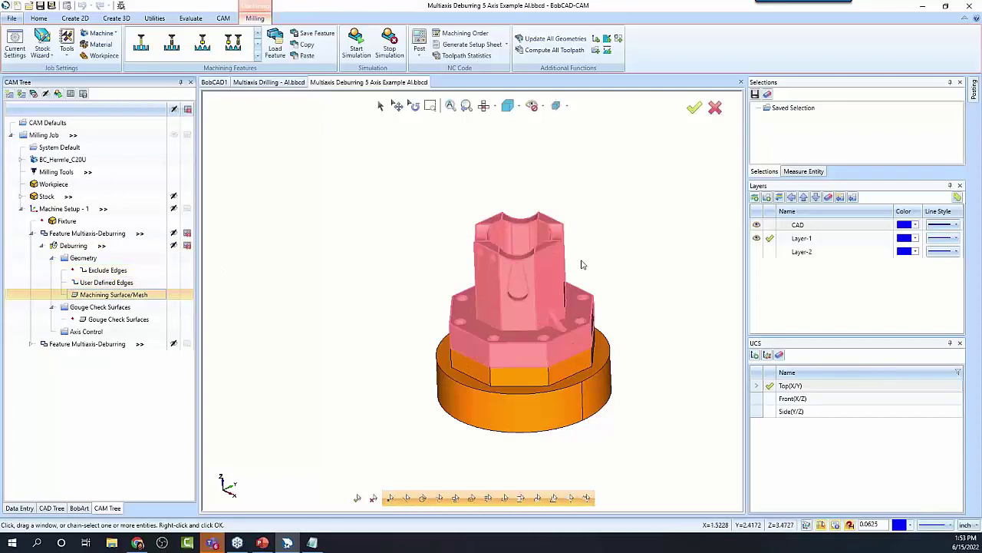
pyautogui.press('Up')
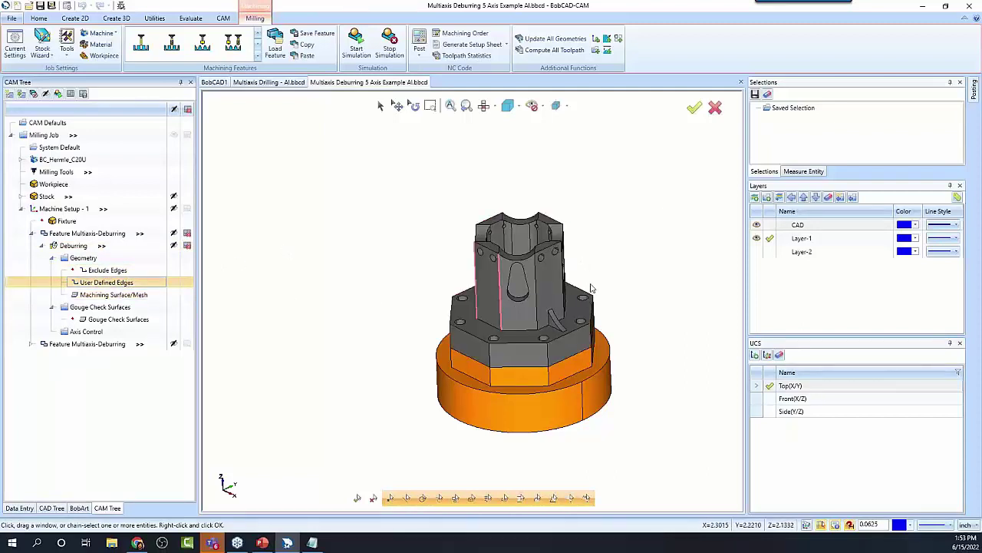
pyautogui.scroll(2, 583, 280)
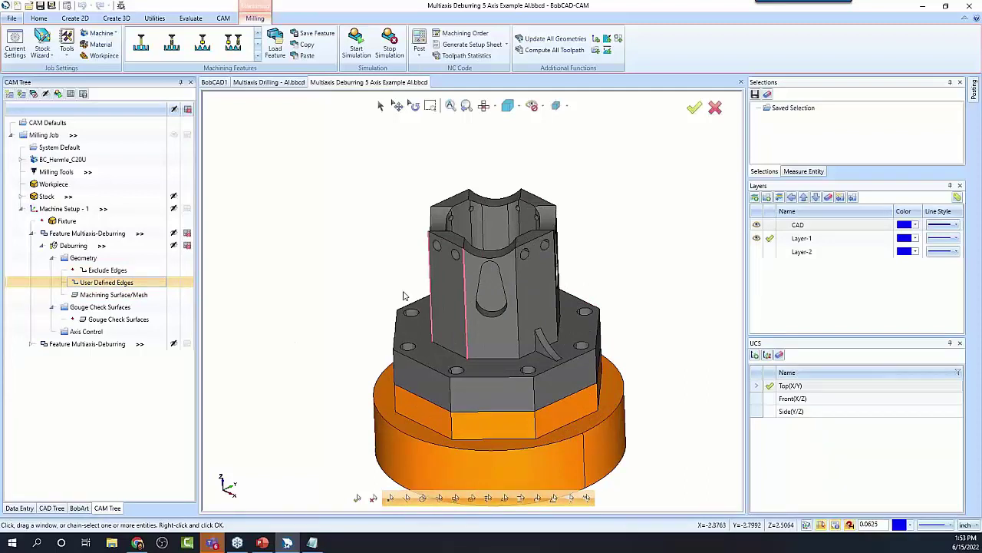
# Step: Collapse the first Multiaxis-Deburring feature, expand the second one, and highlight its machining surface on the part
pyautogui.click(40, 246)
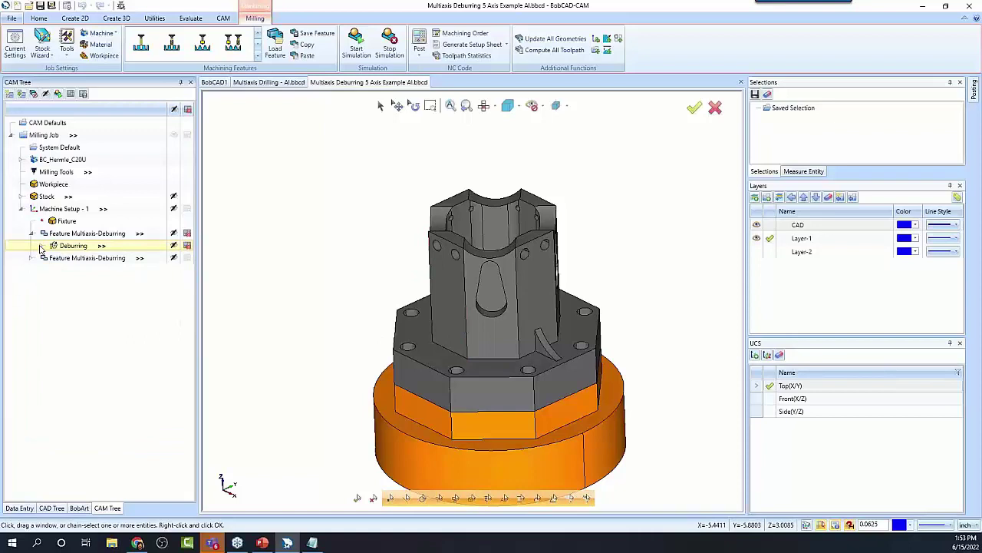
pyautogui.click(42, 233)
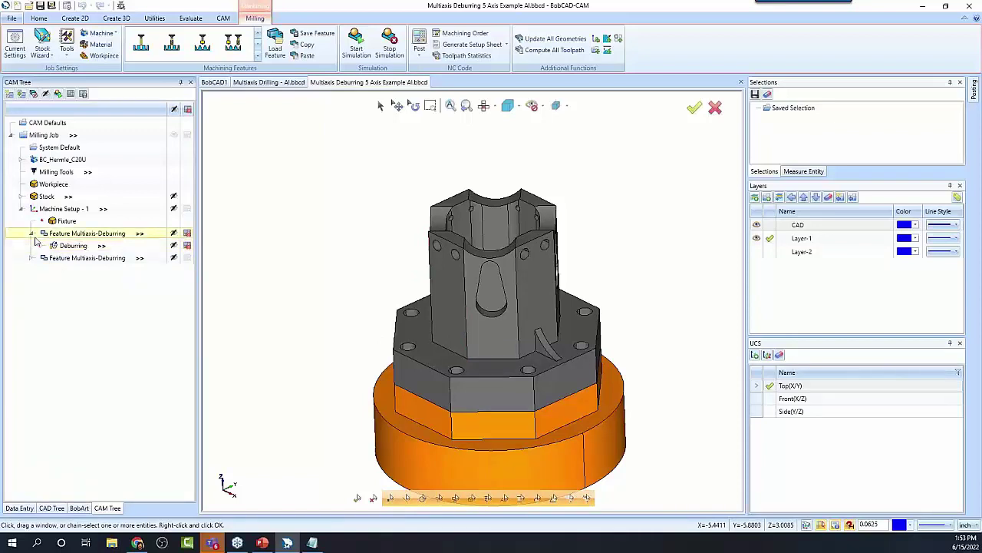
pyautogui.click(31, 232)
pyautogui.click(42, 245)
pyautogui.click(30, 245)
pyautogui.click(66, 259)
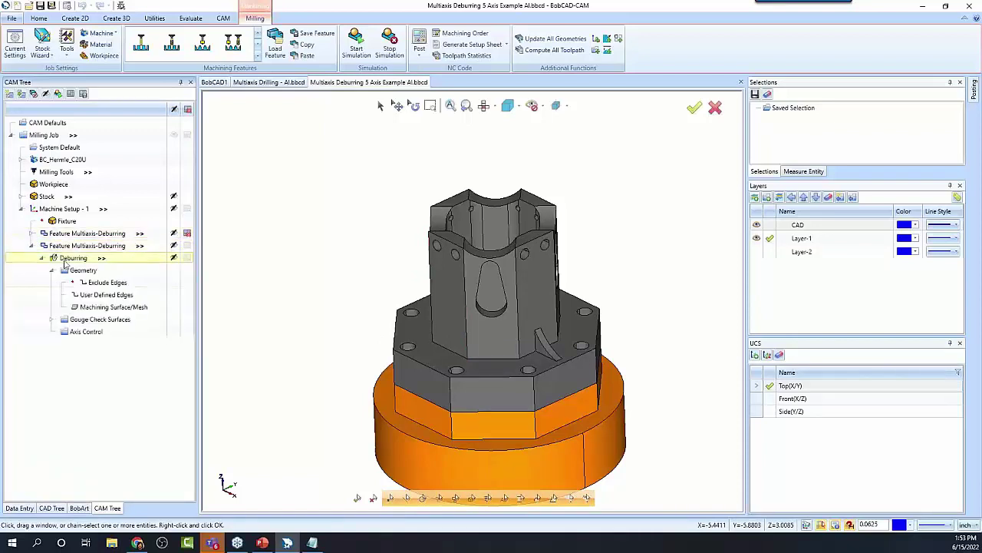
pyautogui.click(108, 307)
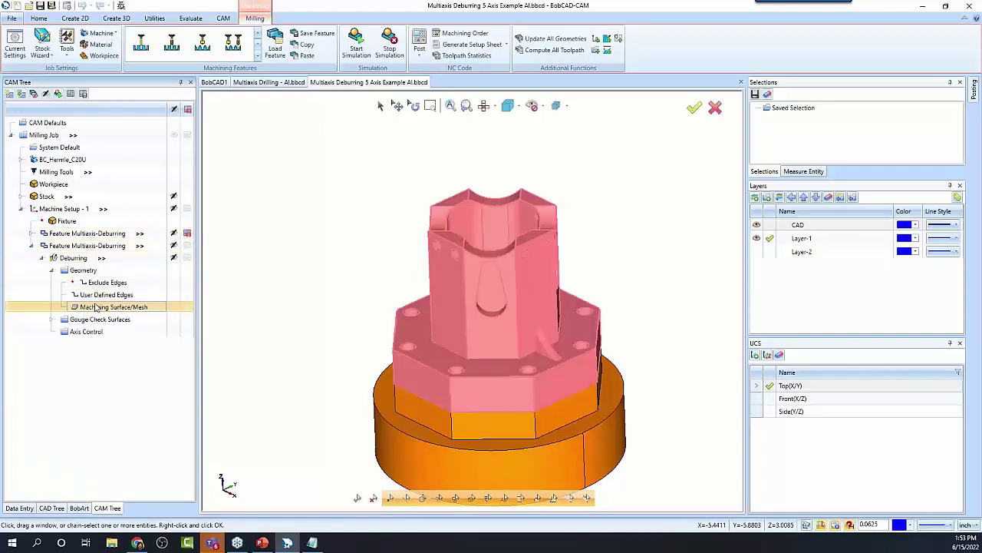
# Step: Delete the second Multiaxis-Deburring feature and expand the remaining feature down to its Deburring operation's geometry
pyautogui.click(65, 247)
pyautogui.press('Delete')
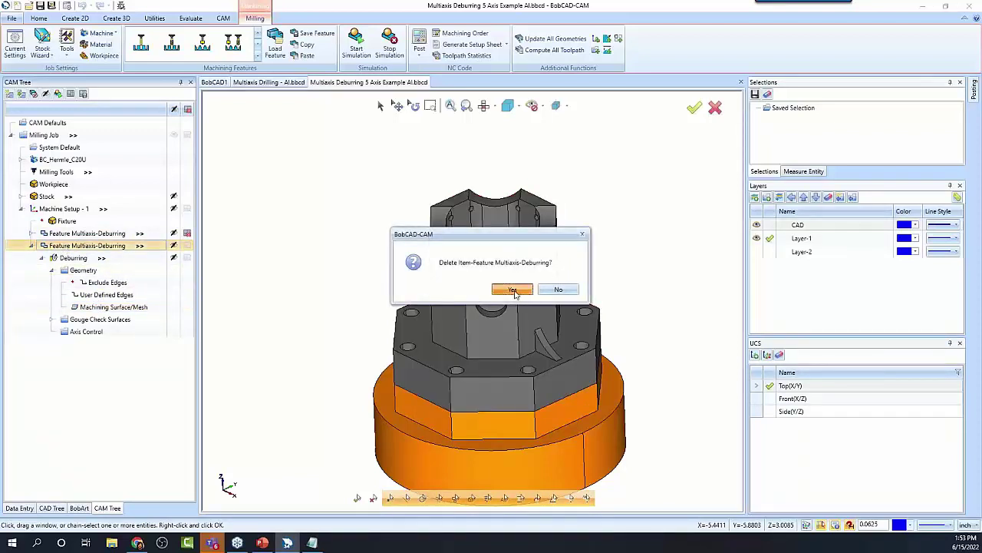
pyautogui.click(513, 291)
pyautogui.click(32, 234)
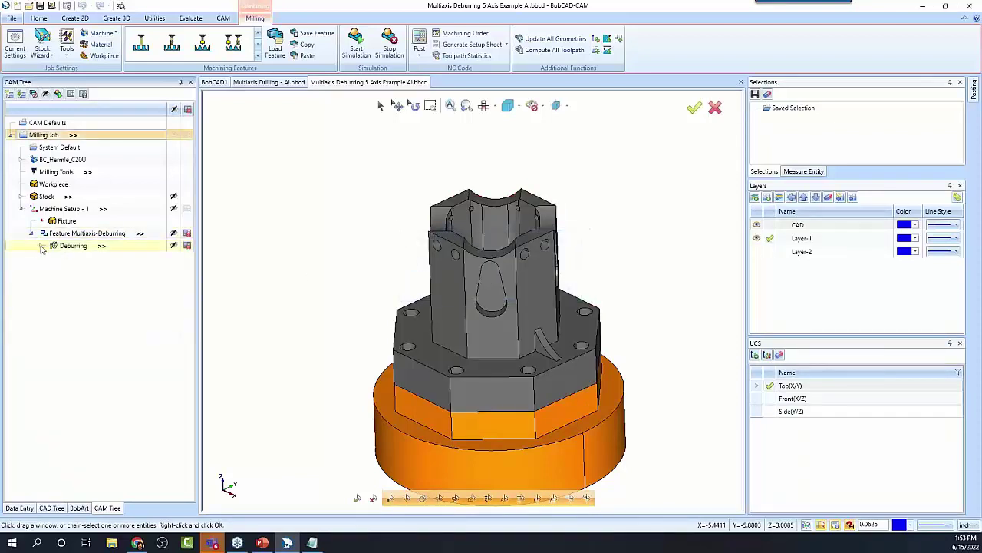
pyautogui.click(42, 246)
# Step: In the Deburring operation's surface path parameters, set the number of cuts along edges to 2 and their shape to Rounded
pyautogui.doubleClick(73, 246)
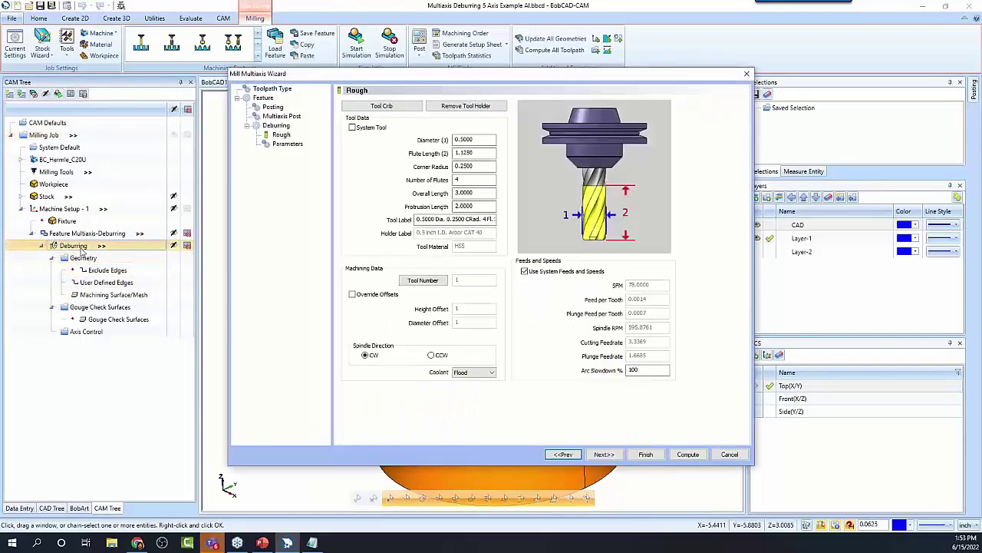
pyautogui.click(275, 145)
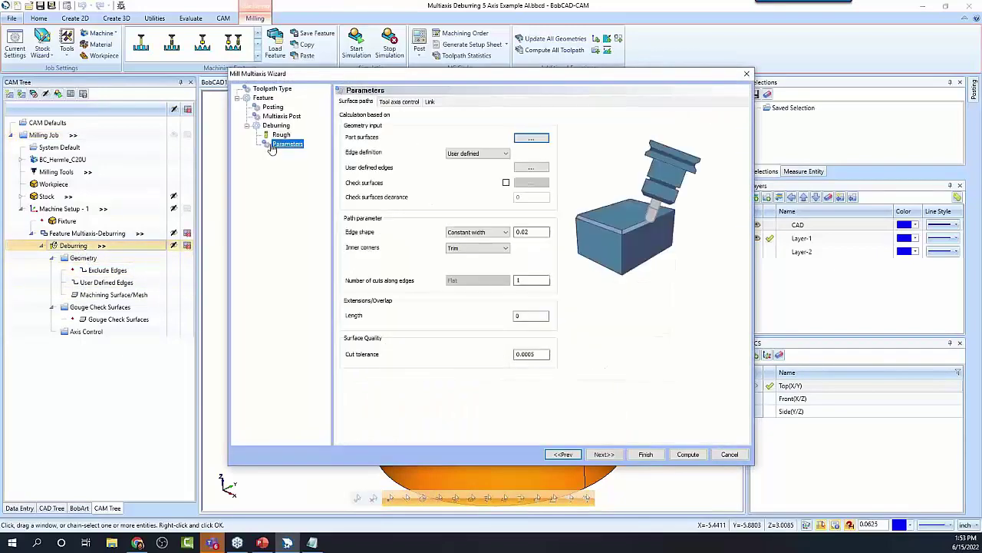
pyautogui.click(534, 280)
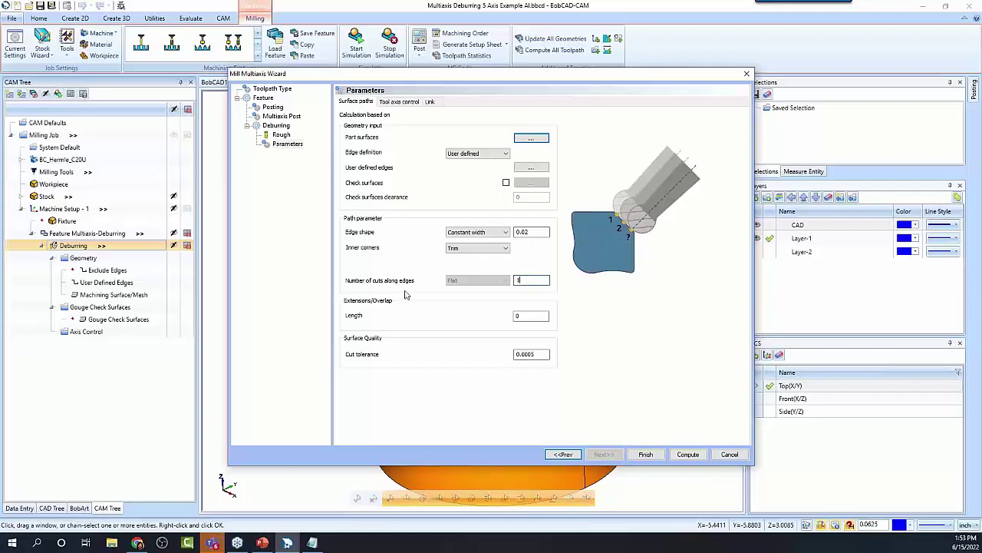
pyautogui.hotkey('shift', 'Home')
pyautogui.write('2')
pyautogui.click(539, 232)
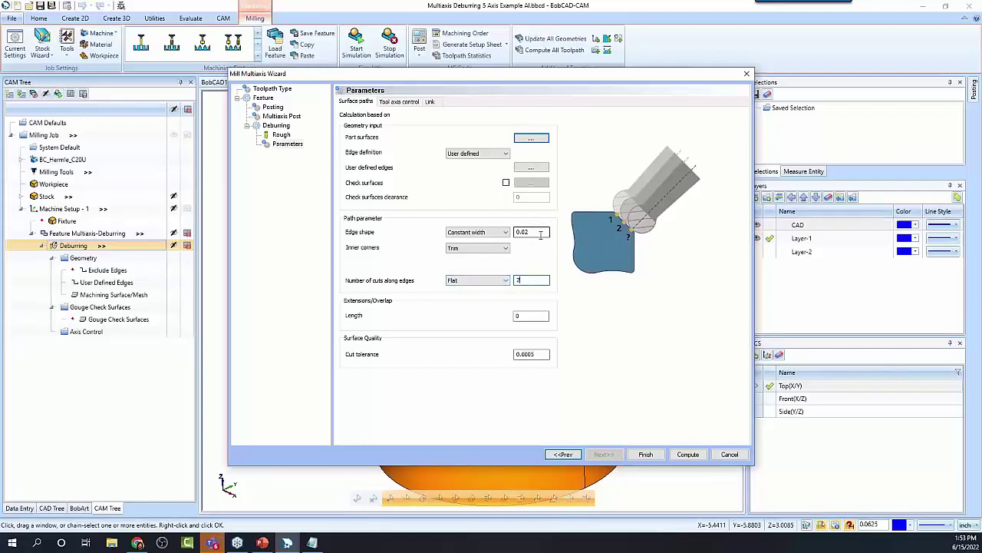
pyautogui.click(529, 280)
pyautogui.click(502, 283)
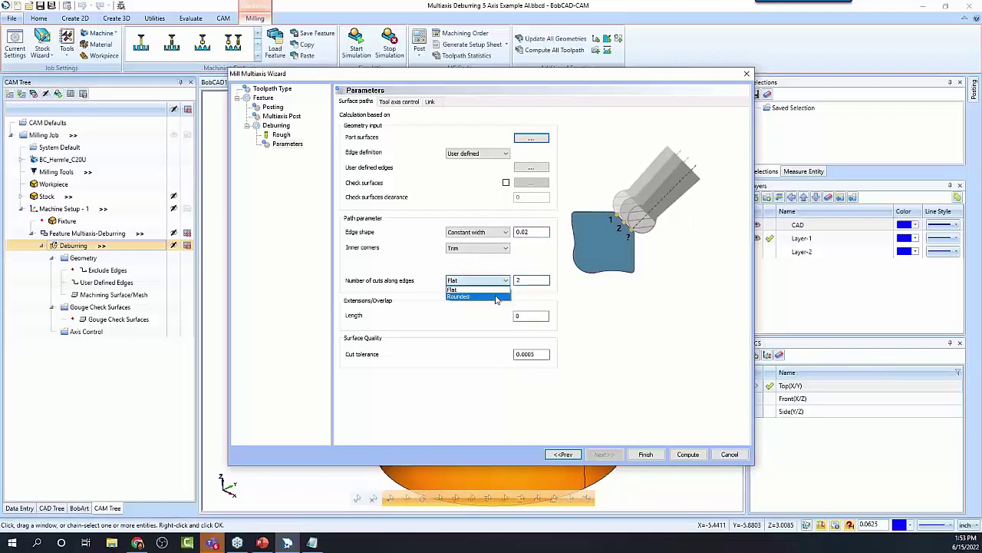
pyautogui.click(495, 292)
pyautogui.click(498, 280)
pyautogui.click(495, 296)
# Step: Set the number of cuts along edges to 3 and compute the deburring toolpath
pyautogui.click(535, 281)
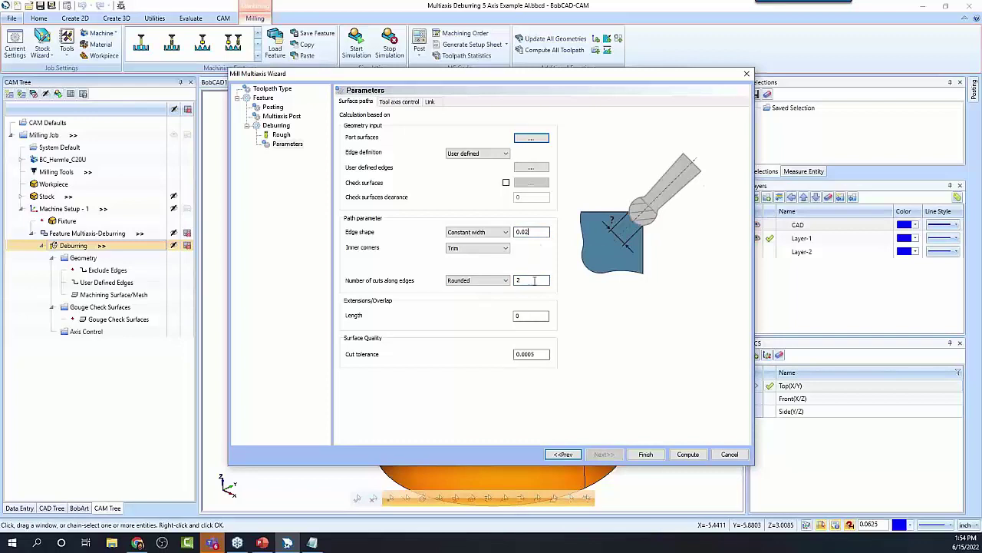
pyautogui.doubleClick(531, 280)
pyautogui.write('3')
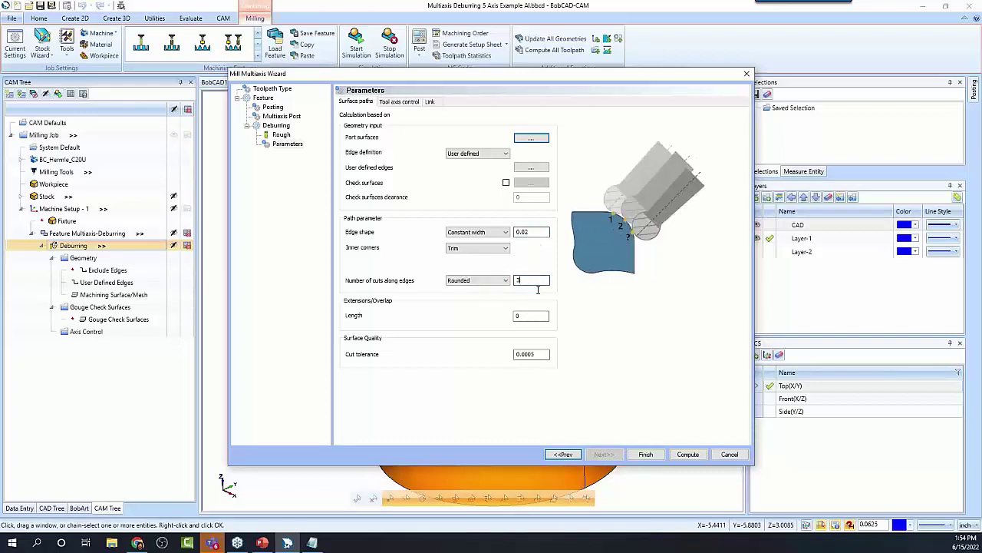
pyautogui.click(540, 315)
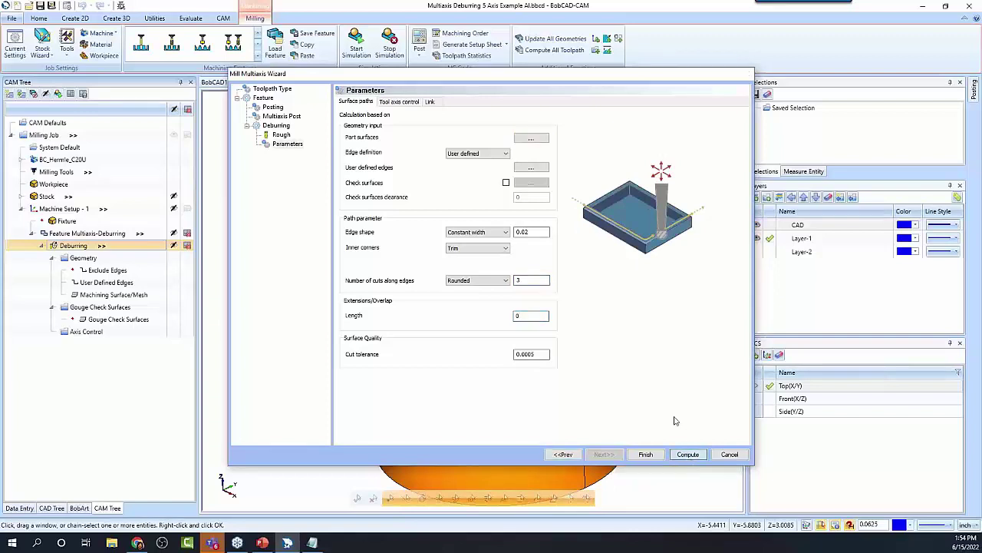
pyautogui.click(688, 454)
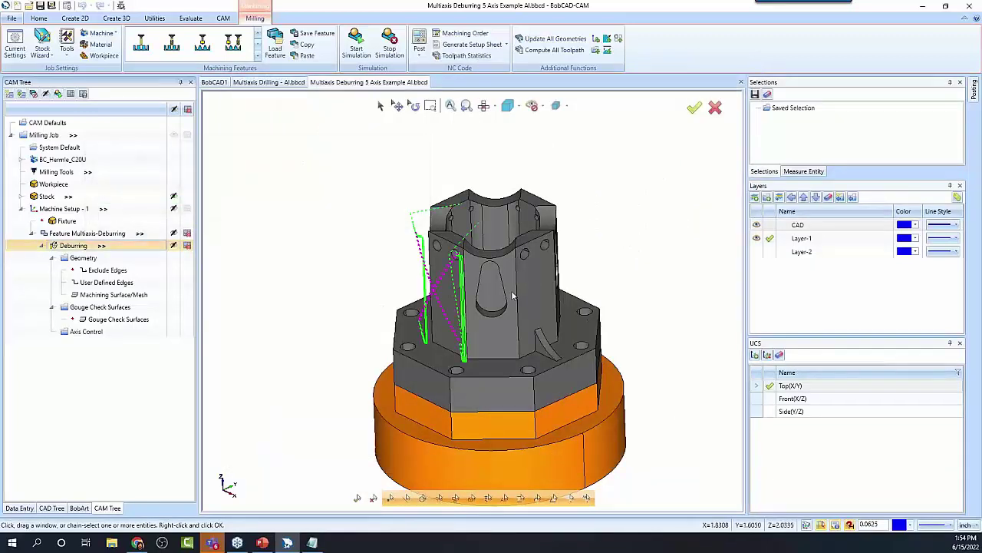
# Step: Backplot the recomputed Deburring toolpath, advance the tool through its first moves, and close the backplot
pyautogui.moveTo(499, 336); pyautogui.dragTo(526, 370, button='middle')
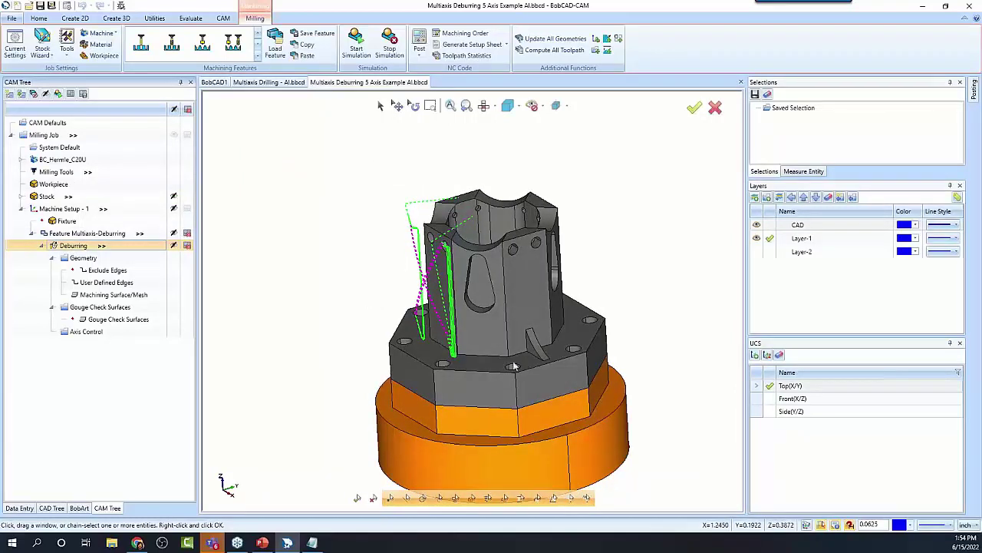
pyautogui.rightClick(75, 247)
pyautogui.click(129, 314)
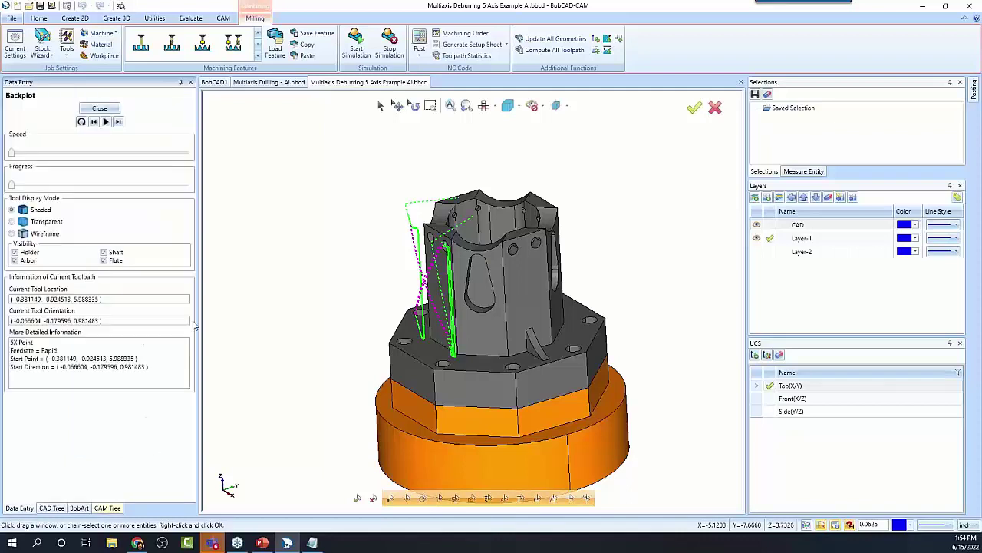
pyautogui.click(119, 122)
pyautogui.click(119, 122)
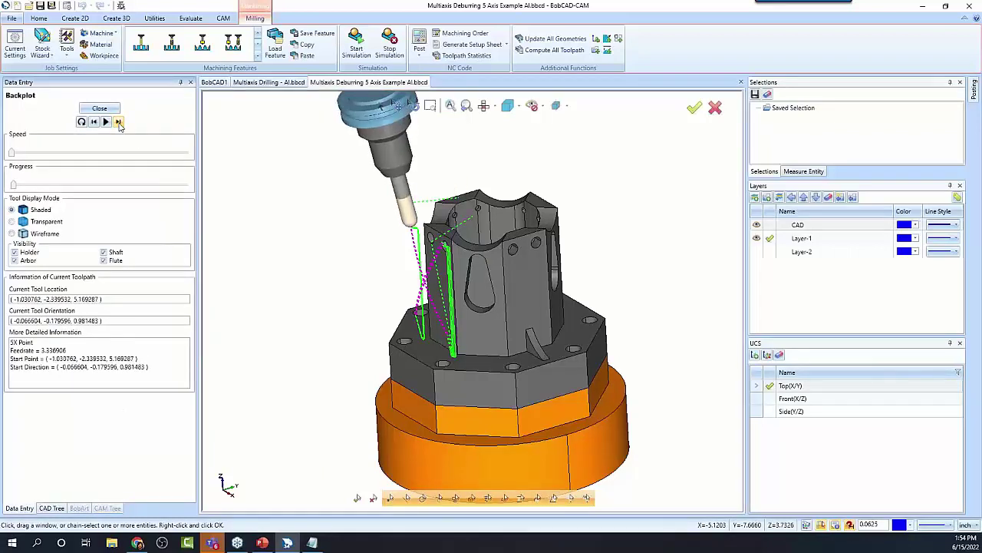
pyautogui.click(99, 108)
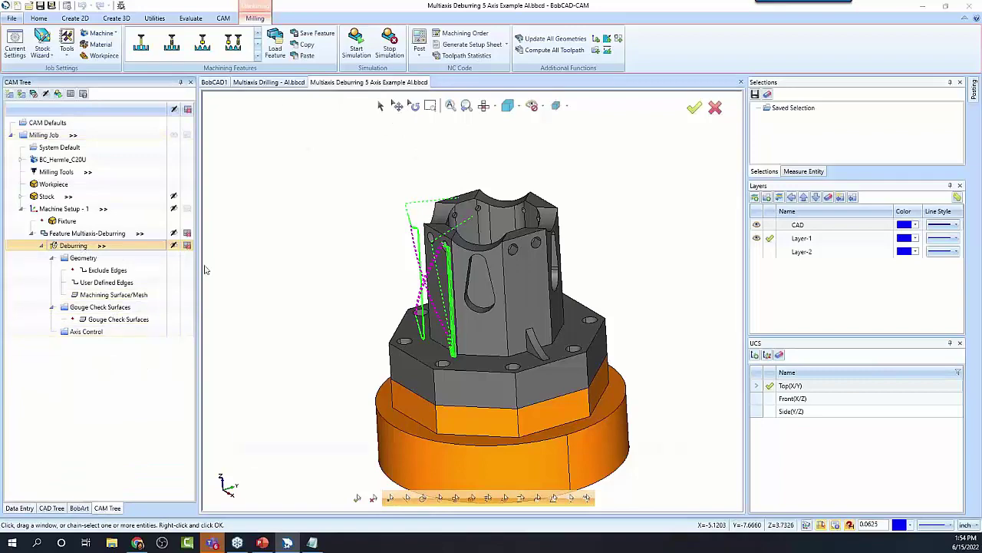
# Step: Examine the holder, arbor and shaft clearance illustrations in the Deburring tool axis control settings, then close the wizard
pyautogui.click(298, 145)
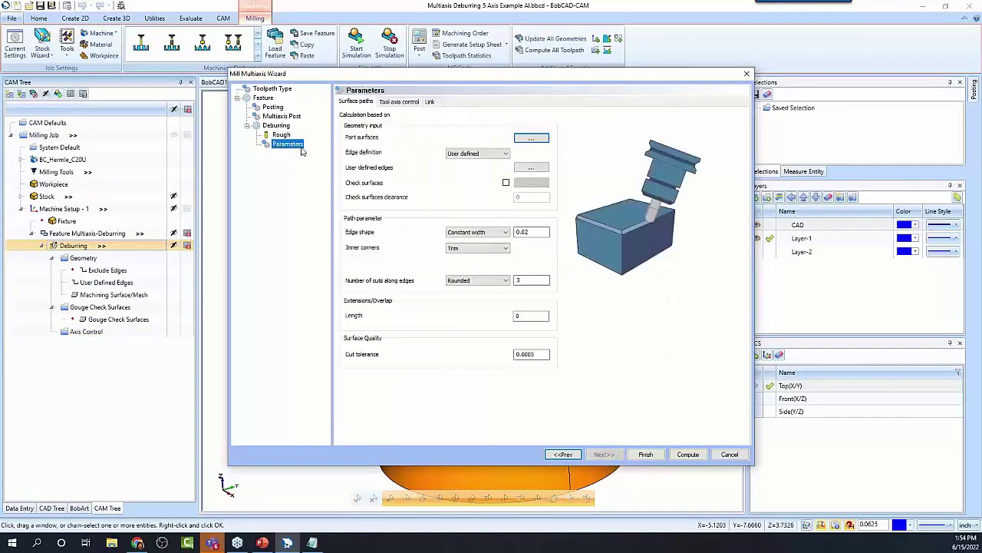
pyautogui.click(408, 102)
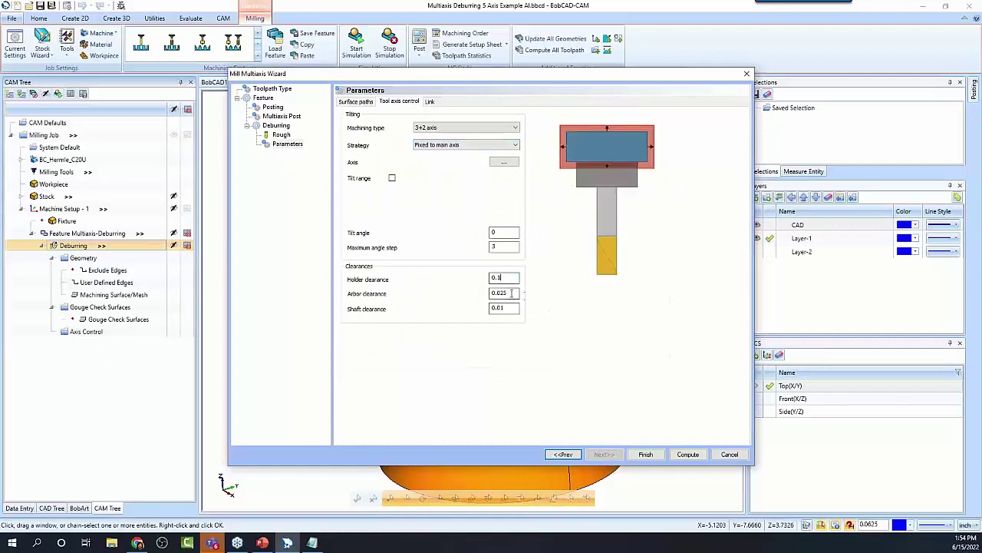
pyautogui.click(513, 293)
pyautogui.click(514, 310)
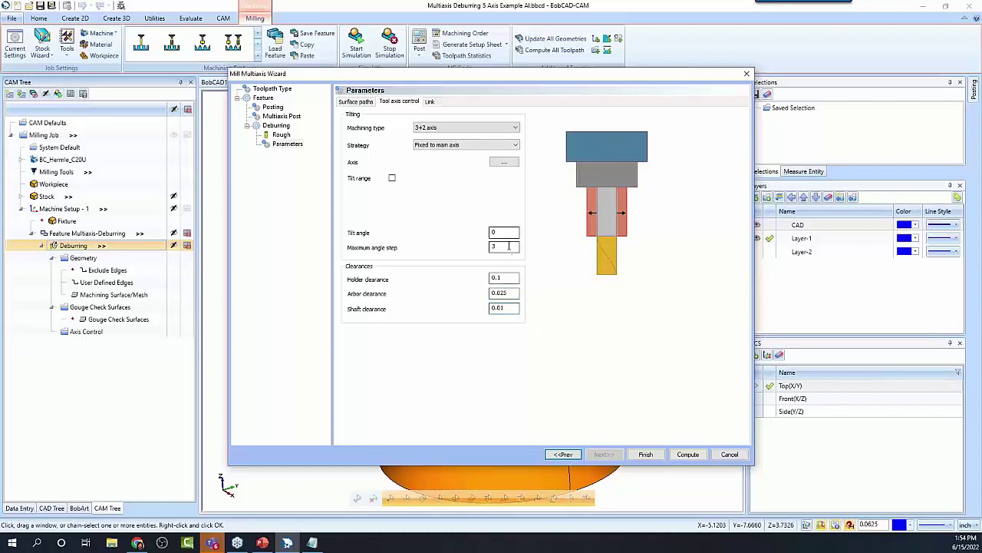
pyautogui.click(511, 278)
pyautogui.click(513, 292)
pyautogui.click(512, 279)
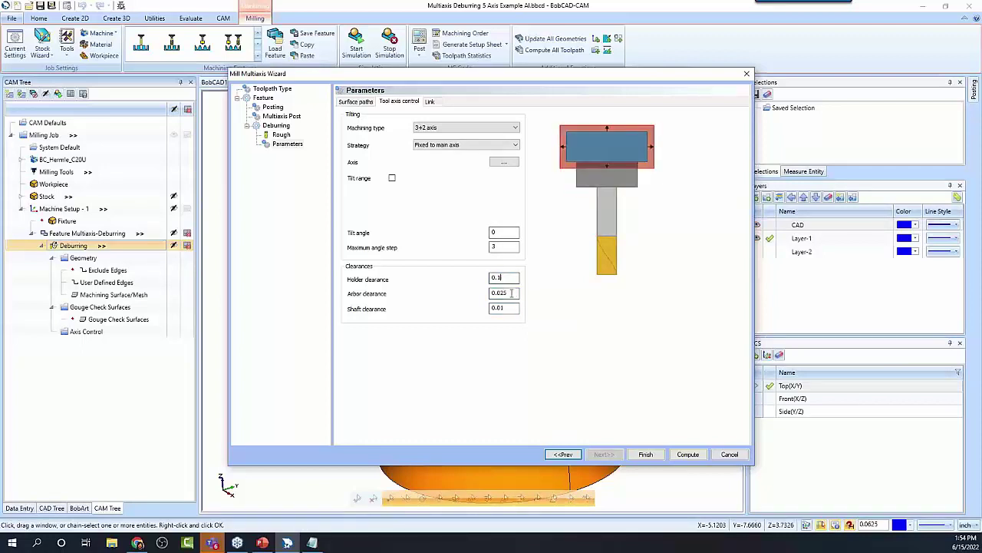
pyautogui.click(514, 294)
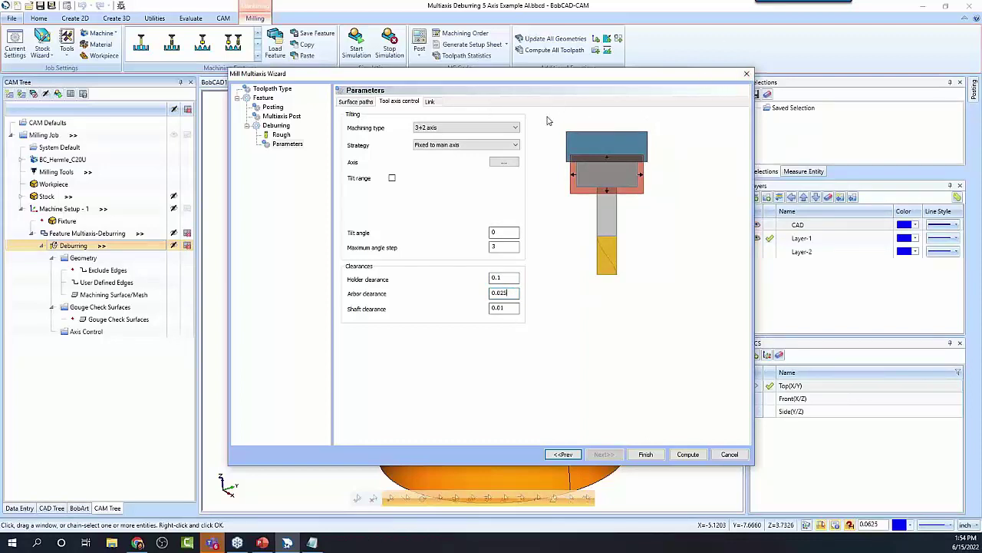
pyautogui.click(747, 76)
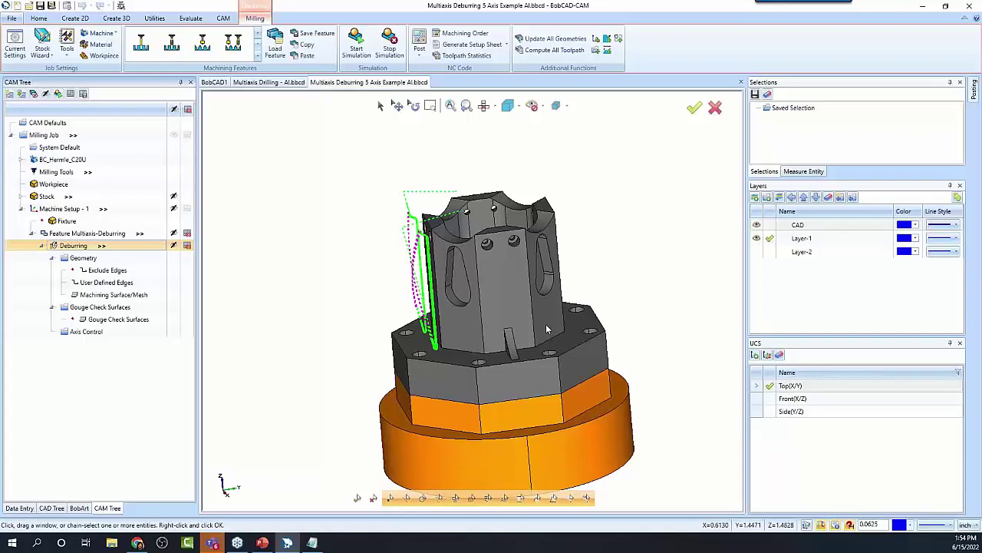
# Step: Inspect the toolpath's lead moves up close and compare the Radius and Min. radius settings for lead in/out in the link parameters
pyautogui.scroll(5, 392, 181)
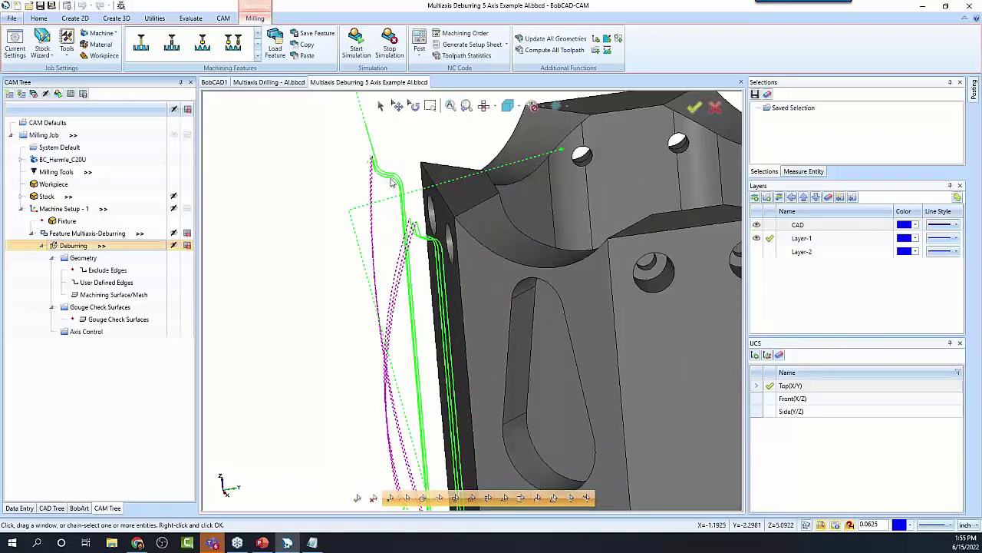
pyautogui.scroll(3, 413, 198)
pyautogui.doubleClick(74, 245)
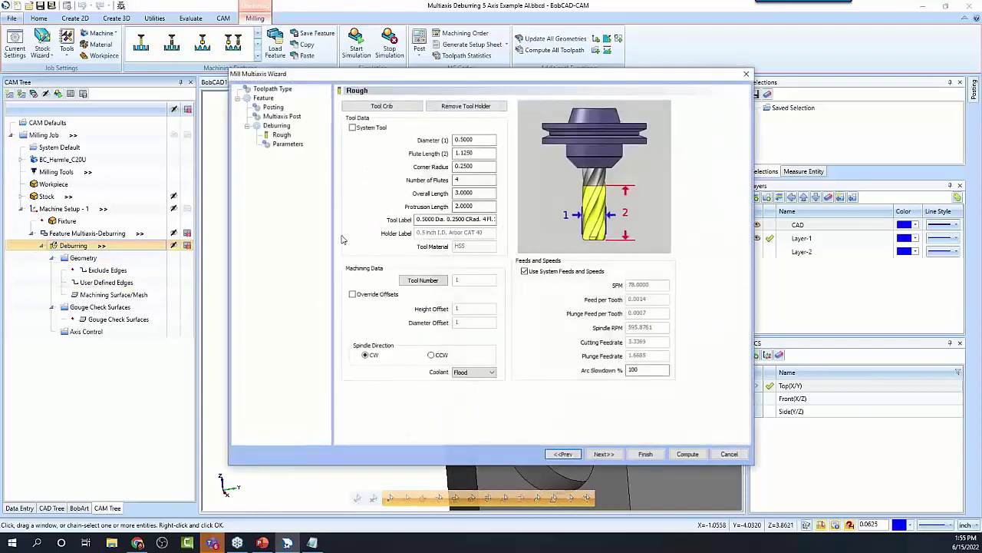
pyautogui.click(288, 144)
pyautogui.click(430, 102)
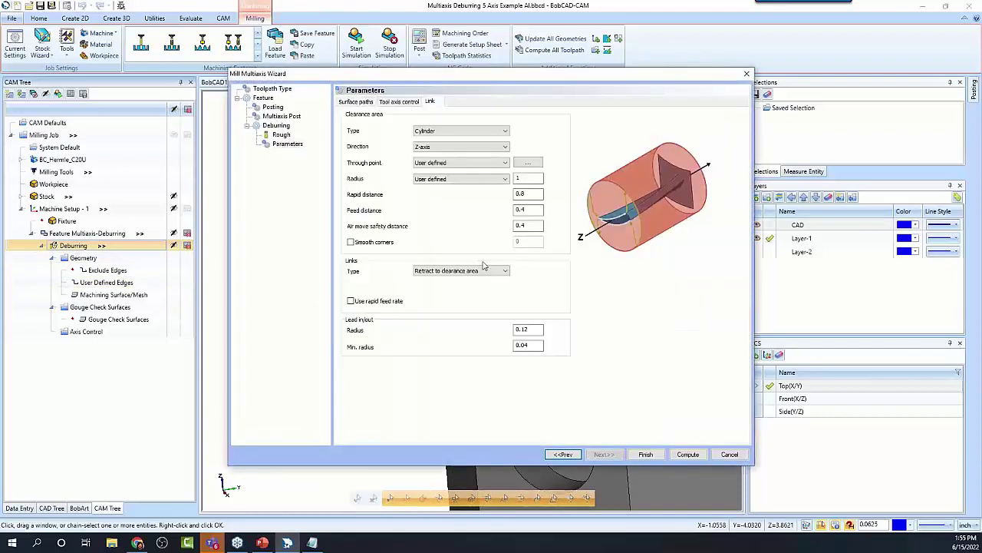
pyautogui.click(535, 330)
pyautogui.click(534, 345)
pyautogui.click(532, 330)
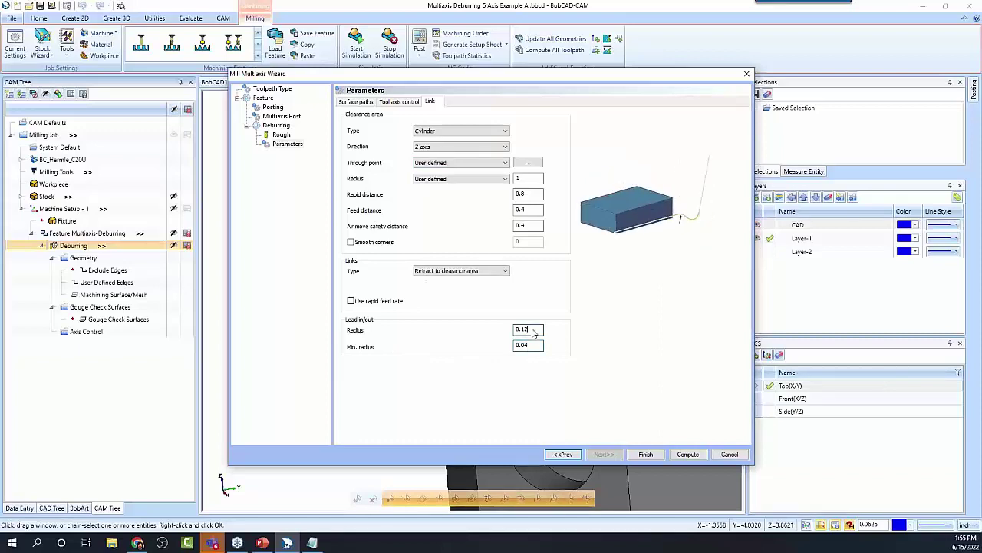
pyautogui.click(533, 347)
pyautogui.click(534, 329)
pyautogui.click(532, 345)
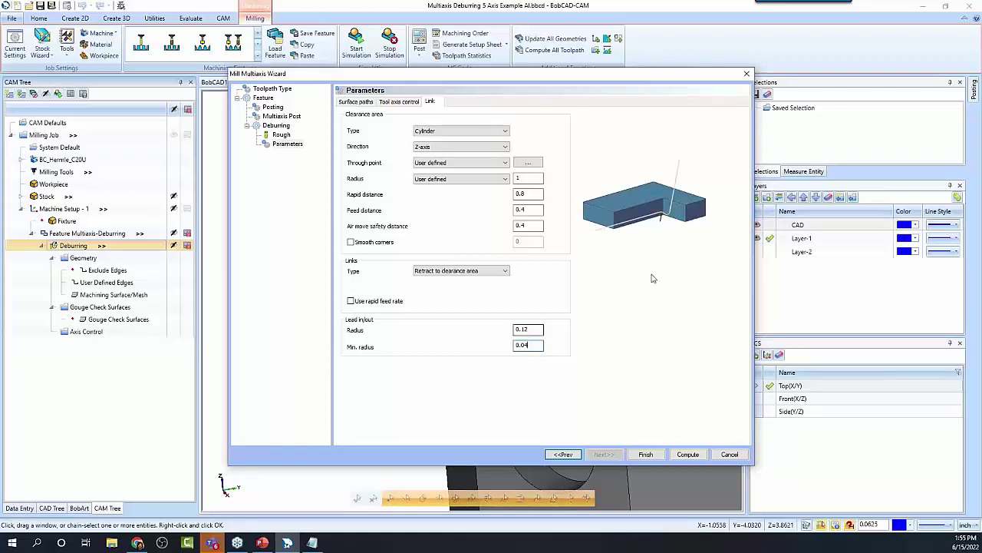
# Step: Try the Smooth corners option for the clearance area, revisit the holder clearance setting, and cancel the wizard
pyautogui.click(350, 242)
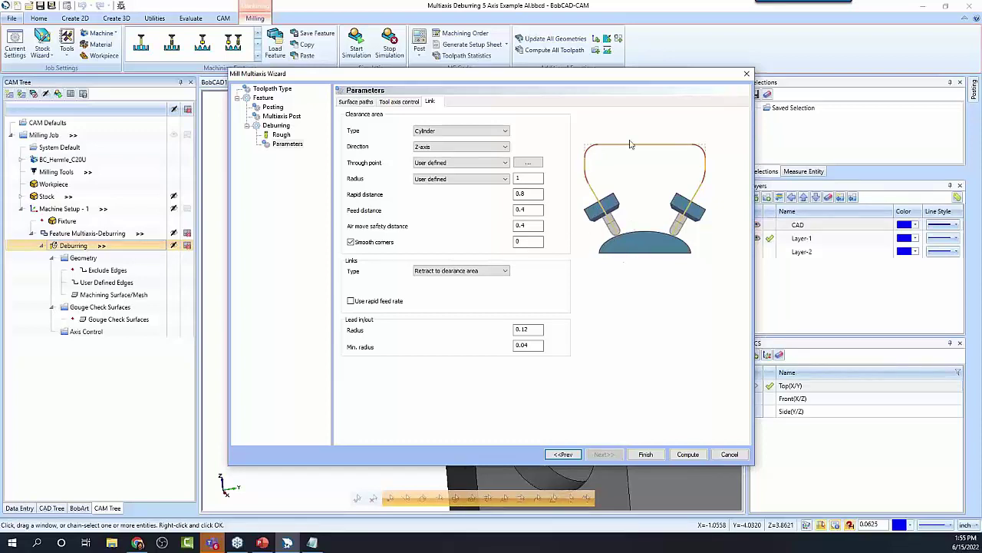
pyautogui.click(350, 243)
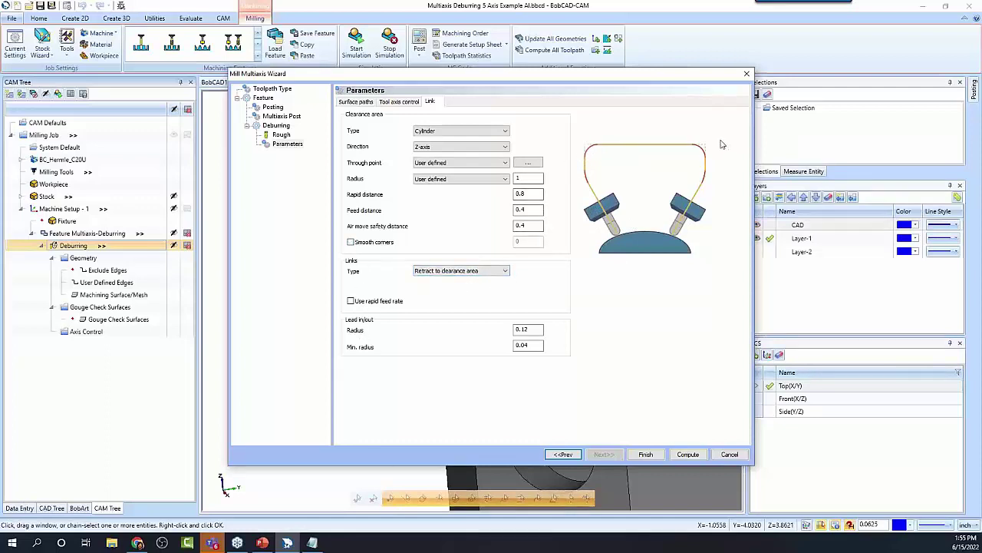
pyautogui.click(351, 242)
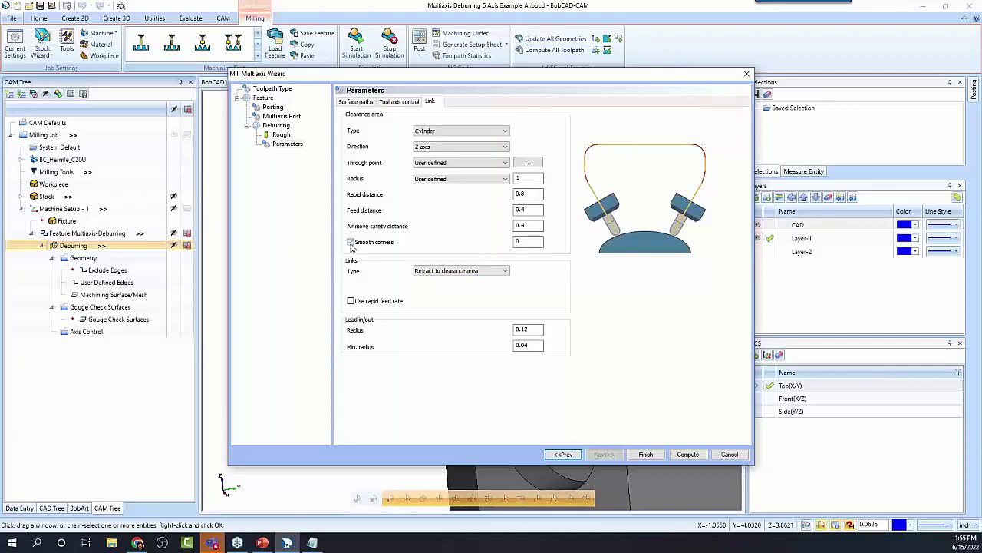
pyautogui.click(399, 103)
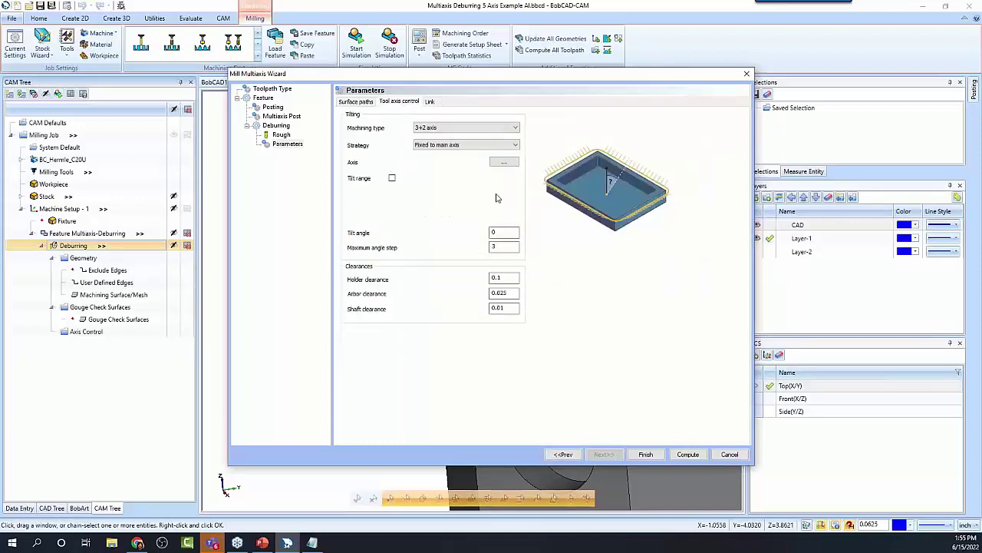
pyautogui.click(509, 278)
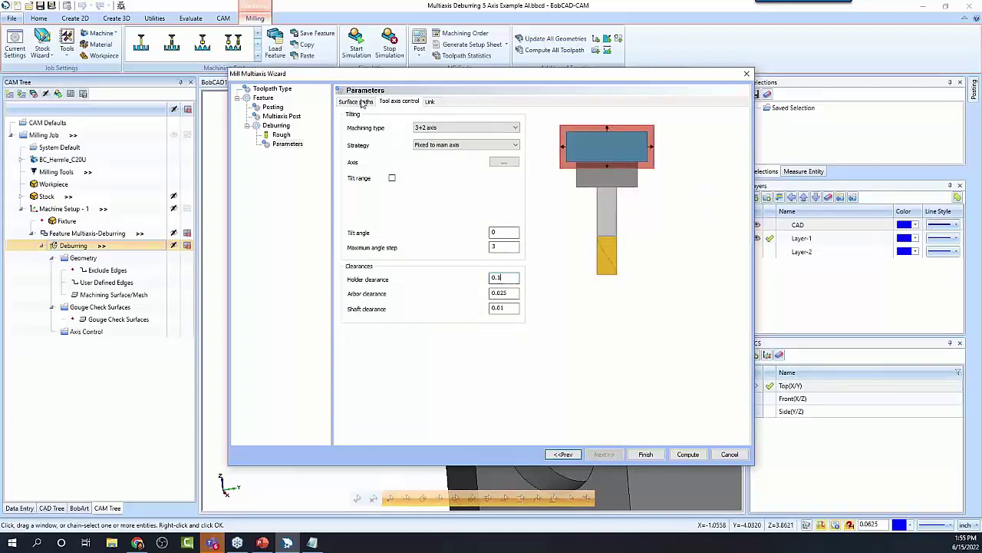
pyautogui.click(728, 454)
# Step: Backplot the Deburring operation by running the progress through to the toolpath's end, and close the backplot
pyautogui.moveTo(483, 300); pyautogui.dragTo(560, 399, button='middle')
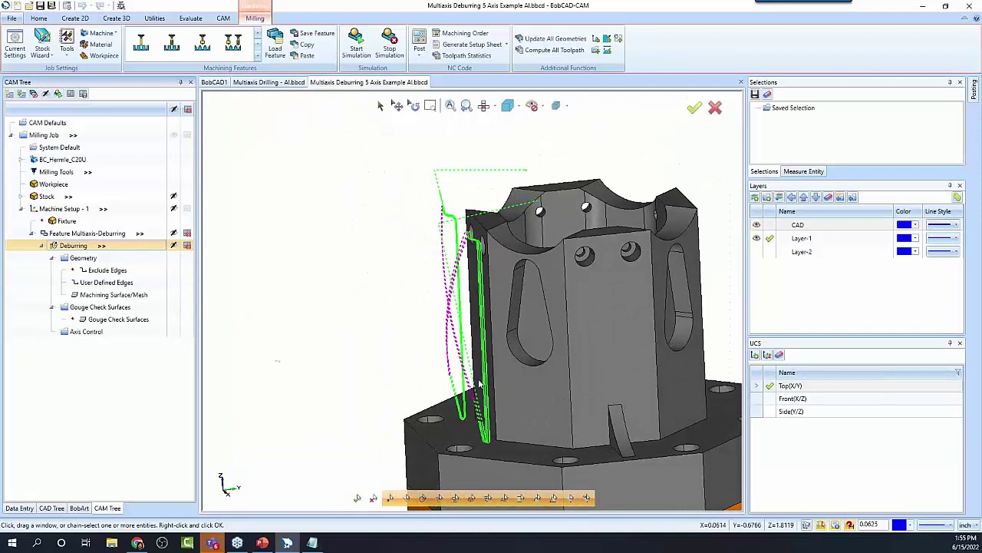
pyautogui.rightClick(81, 246)
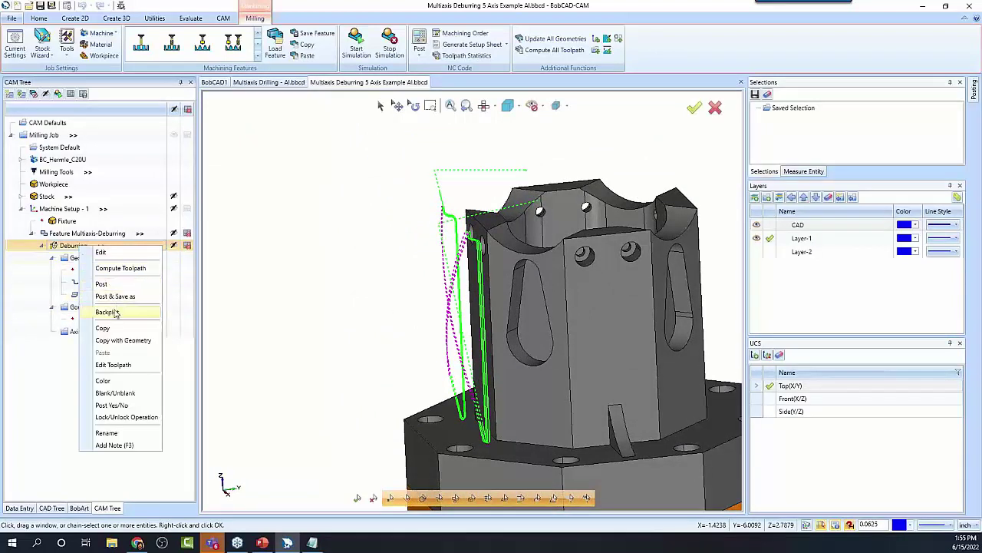
pyautogui.click(108, 312)
pyautogui.moveTo(10, 187); pyautogui.dragTo(192, 188)
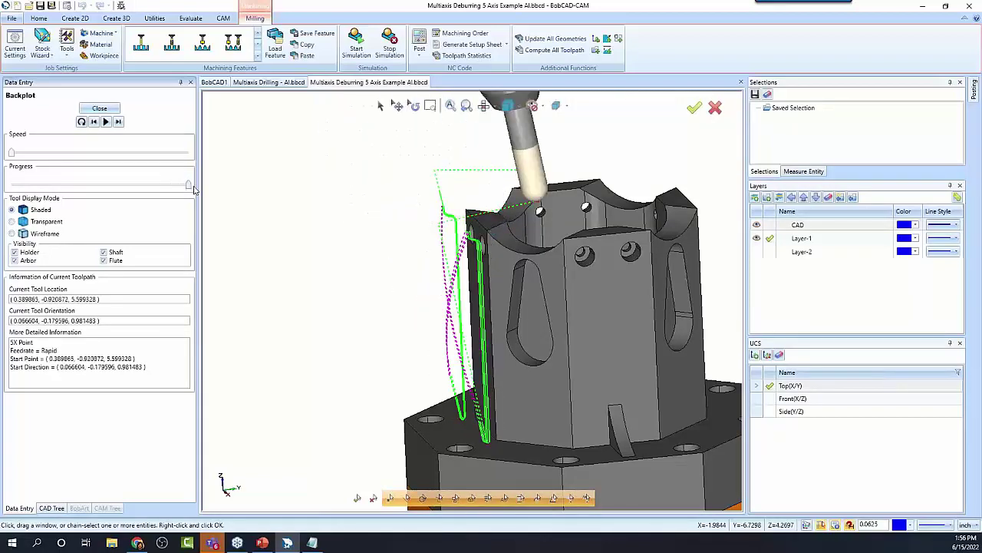
pyautogui.scroll(-3, 314, 274)
pyautogui.click(92, 109)
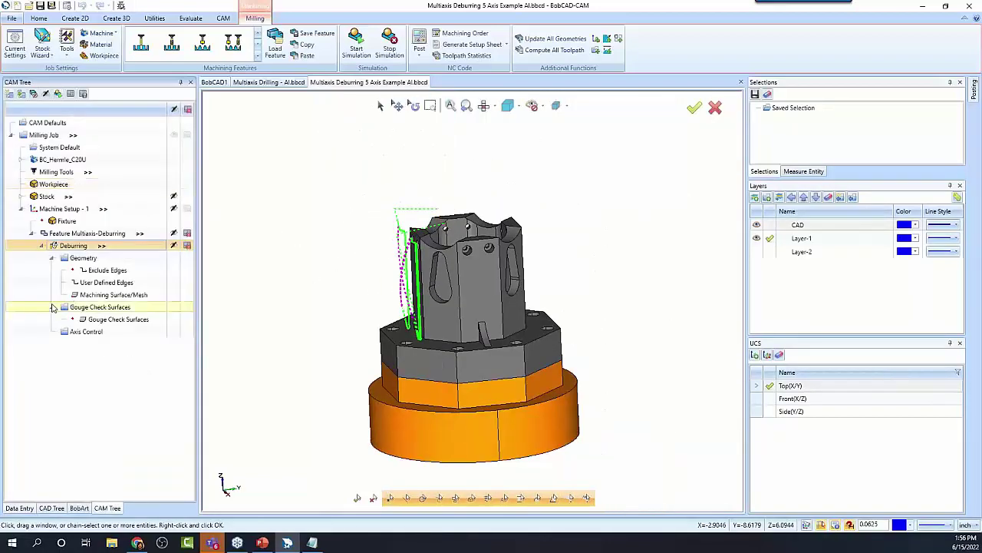
# Step: Reselect the Deburring operation's User Defined Edges, removing Edge (4-214) so that only Edge (4-219) is kept
pyautogui.click(105, 283)
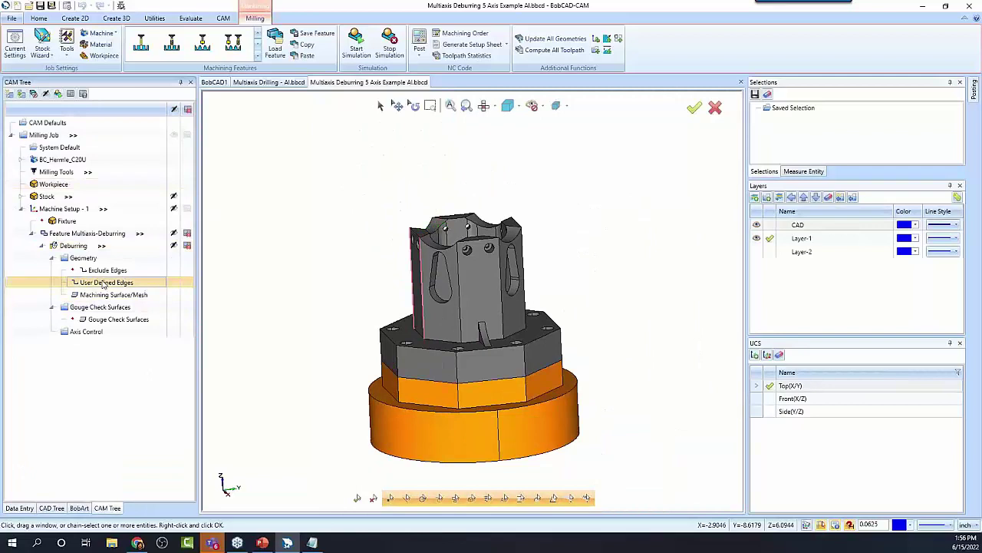
pyautogui.rightClick(104, 284)
pyautogui.click(122, 288)
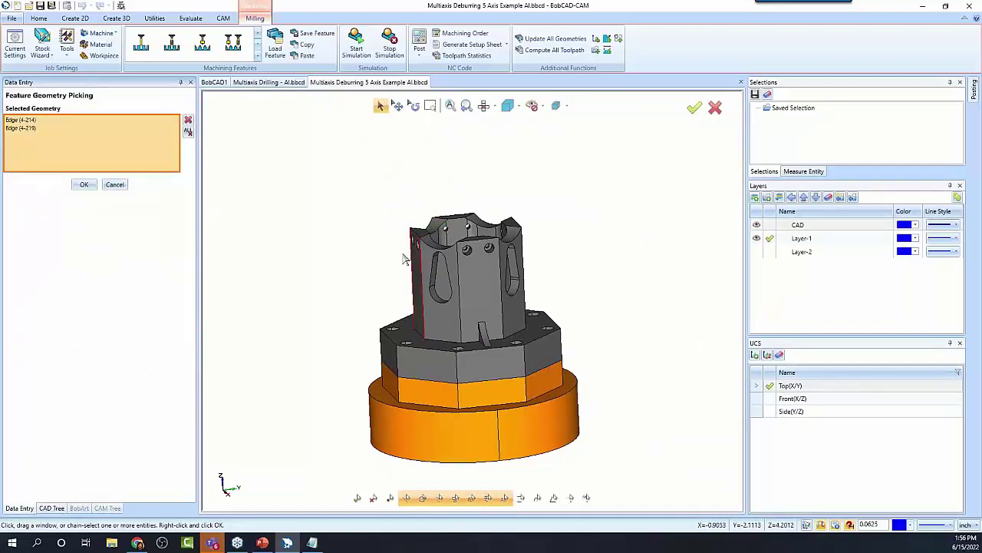
pyautogui.moveTo(405, 260); pyautogui.dragTo(371, 269, button='middle')
pyautogui.click(351, 272)
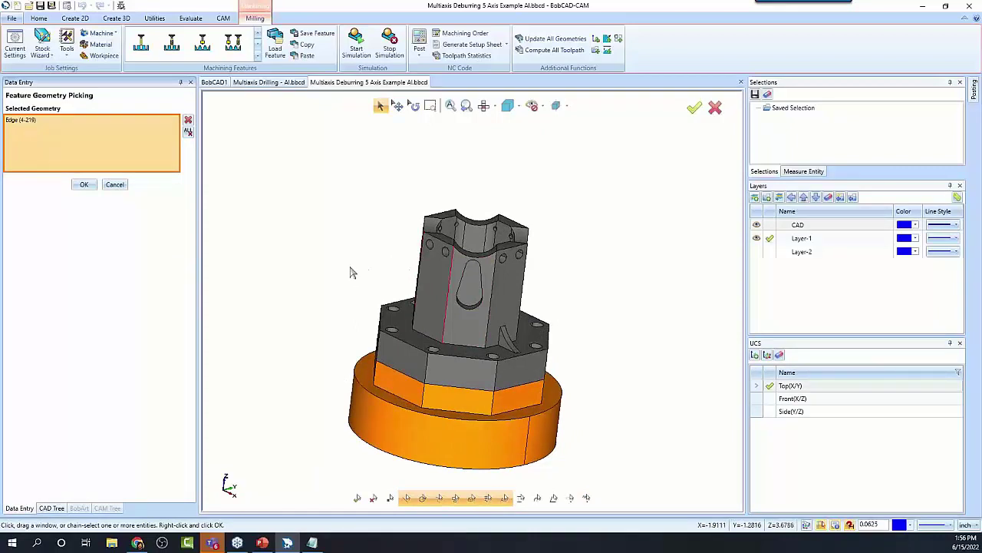
pyautogui.click(85, 184)
# Step: Recompute the Deburring toolpath for the single remaining vertical edge
pyautogui.rightClick(76, 245)
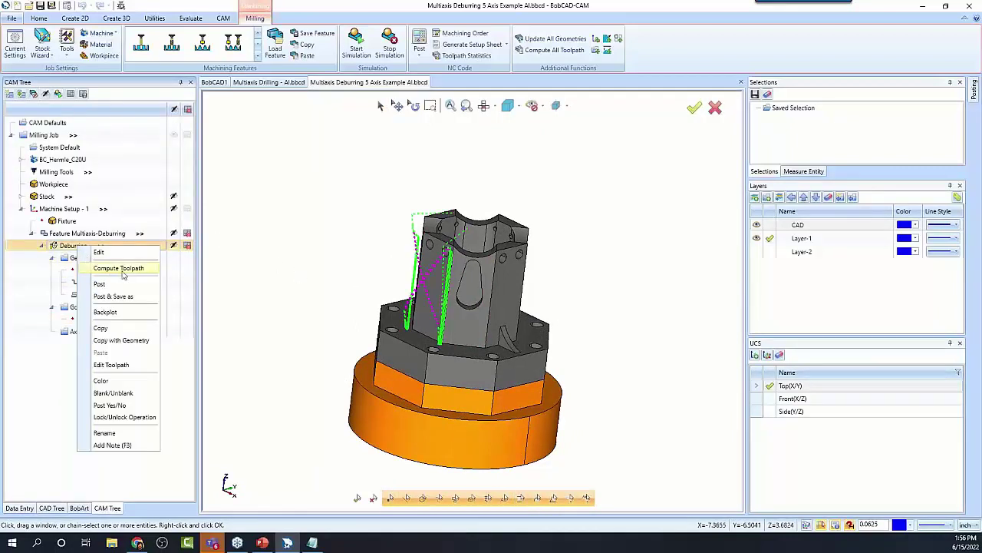
pyautogui.click(119, 269)
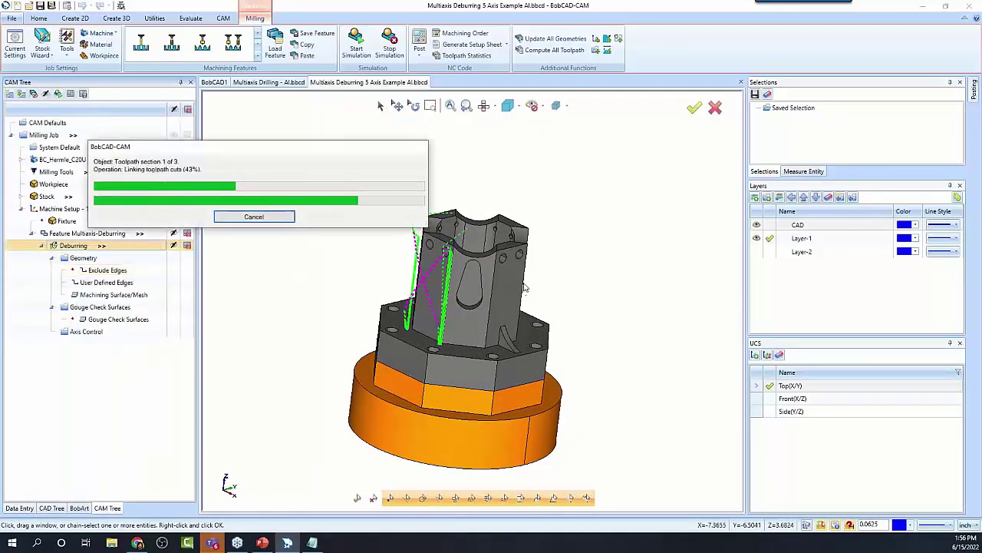
pyautogui.moveTo(525, 288); pyautogui.dragTo(497, 279, button='middle')
pyautogui.scroll(2, 503, 354)
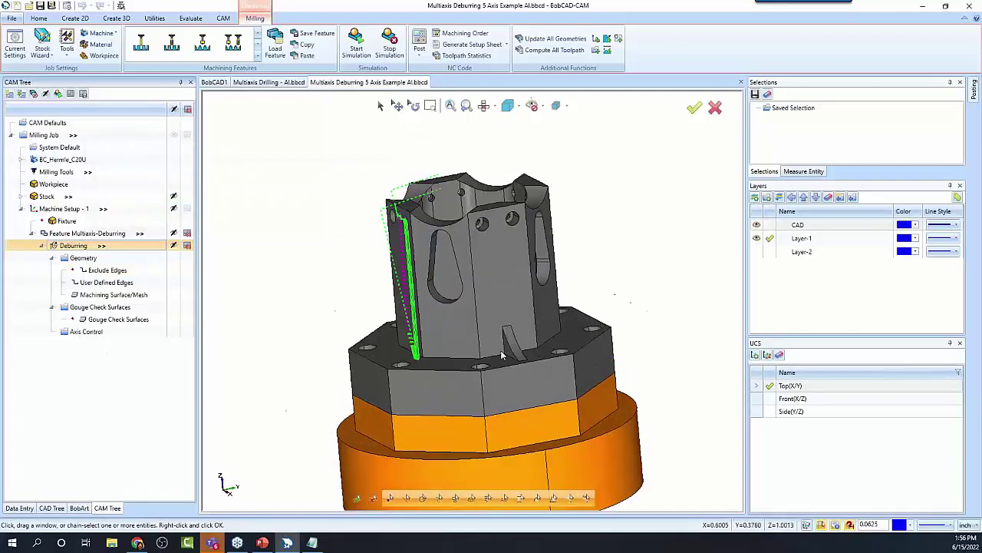
pyautogui.scroll(2, 503, 355)
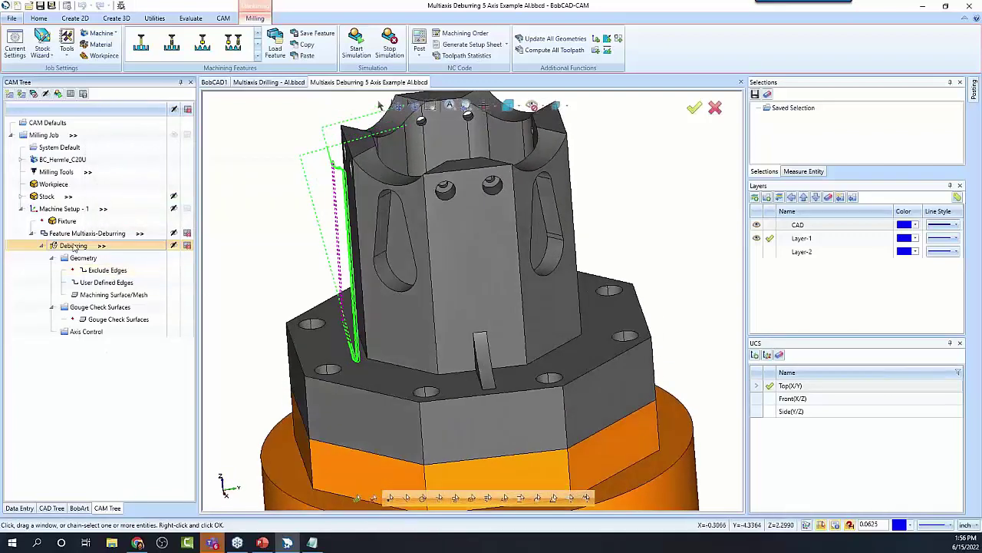
# Step: Backplot the Deburring operation and advance the progress until the tool is partway down the vertical edge
pyautogui.rightClick(73, 246)
pyautogui.click(100, 310)
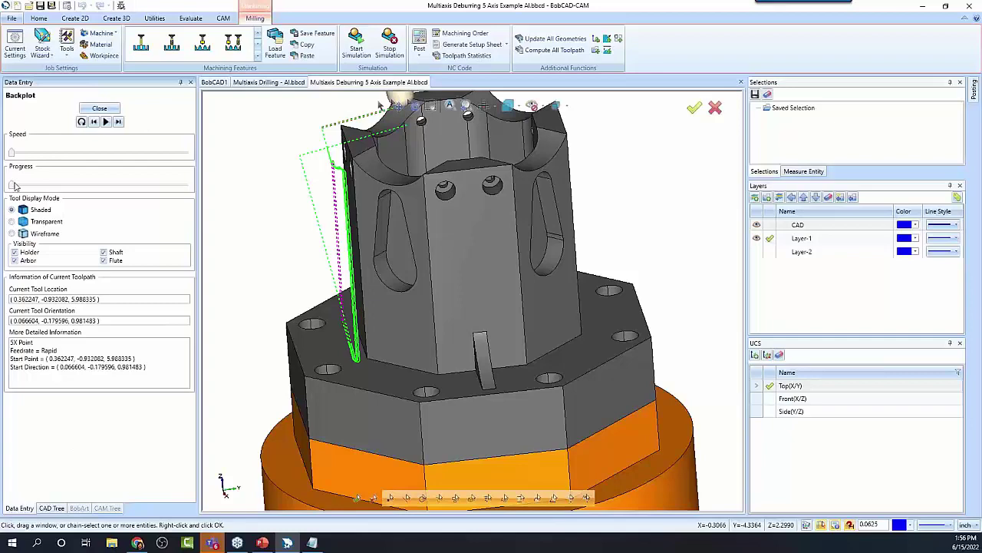
pyautogui.moveTo(14, 186); pyautogui.dragTo(48, 188)
pyautogui.moveTo(419, 350)
pyautogui.mouseDown(button='middle')
pyautogui.moveTo(437, 350)
pyautogui.moveTo(428, 349)
pyautogui.mouseUp(button='middle')
pyautogui.scroll(-5, 453, 308)
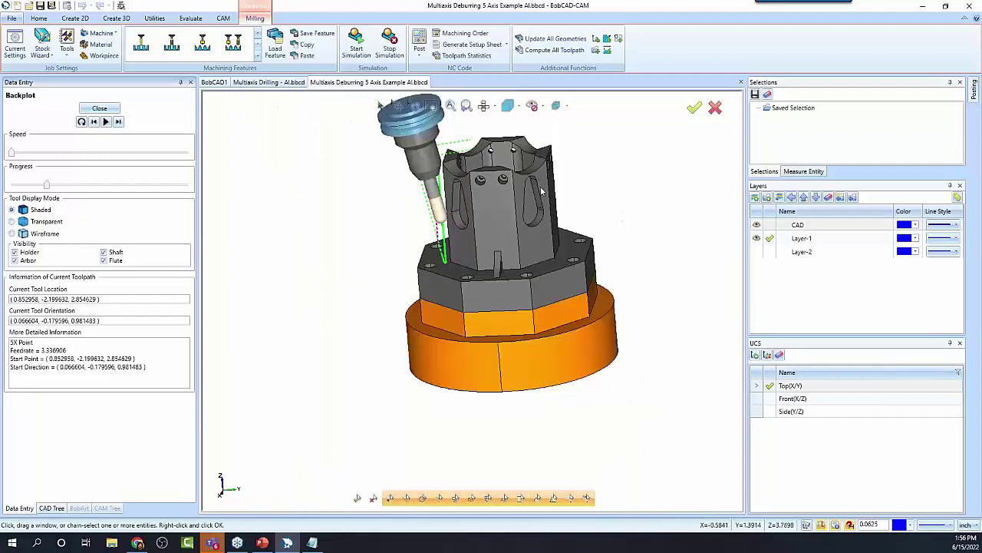
# Step: Examine the tool's tilt and the holder's clearance from the part wall in the standard orthogonal views and up close
pyautogui.press('t')
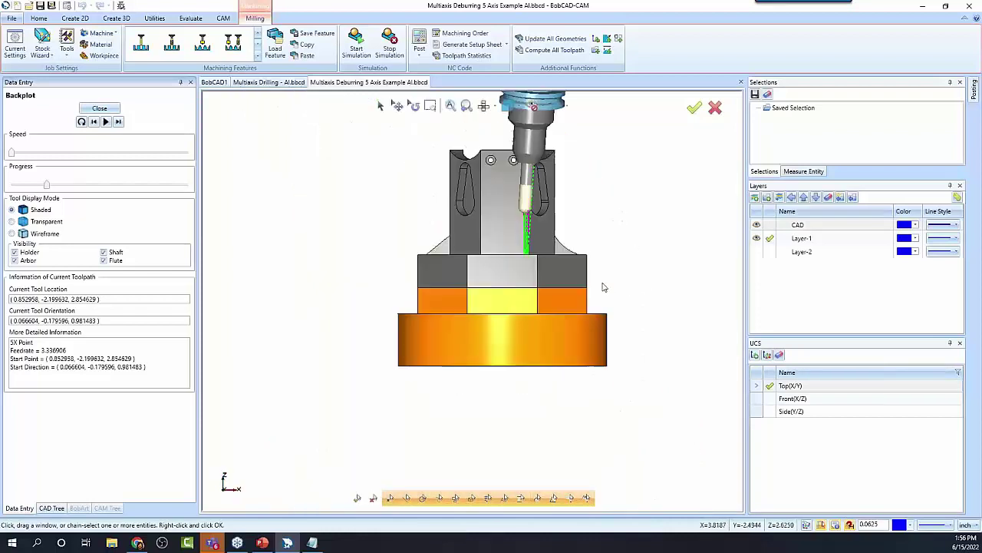
pyautogui.press('f')
pyautogui.moveTo(597, 229); pyautogui.dragTo(444, 183, button='middle')
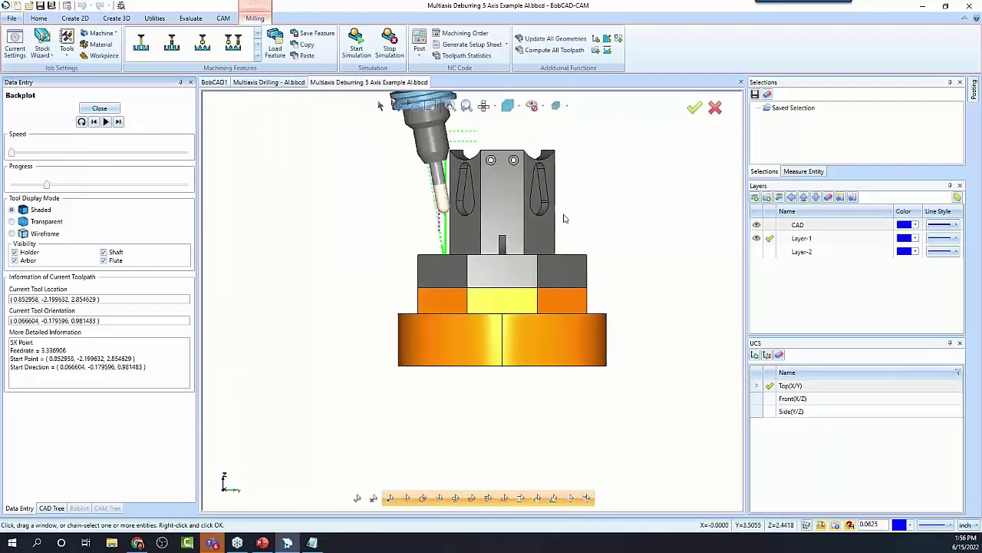
pyautogui.scroll(5, 444, 183)
pyautogui.scroll(-2, 443, 182)
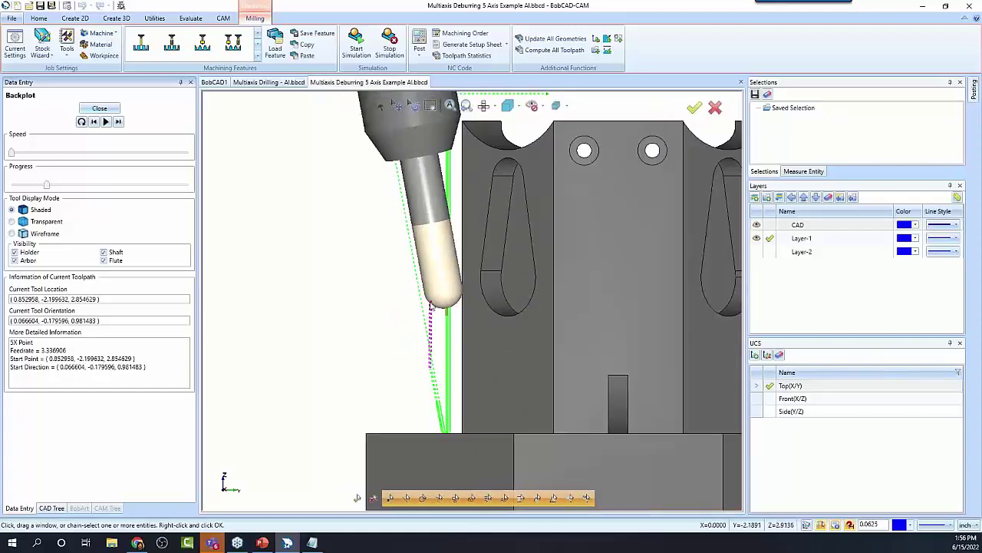
pyautogui.scroll(-3, 330, 291)
pyautogui.moveTo(430, 322)
pyautogui.mouseDown(button='middle')
pyautogui.moveTo(461, 329)
pyautogui.moveTo(433, 325)
pyautogui.mouseUp(button='middle')
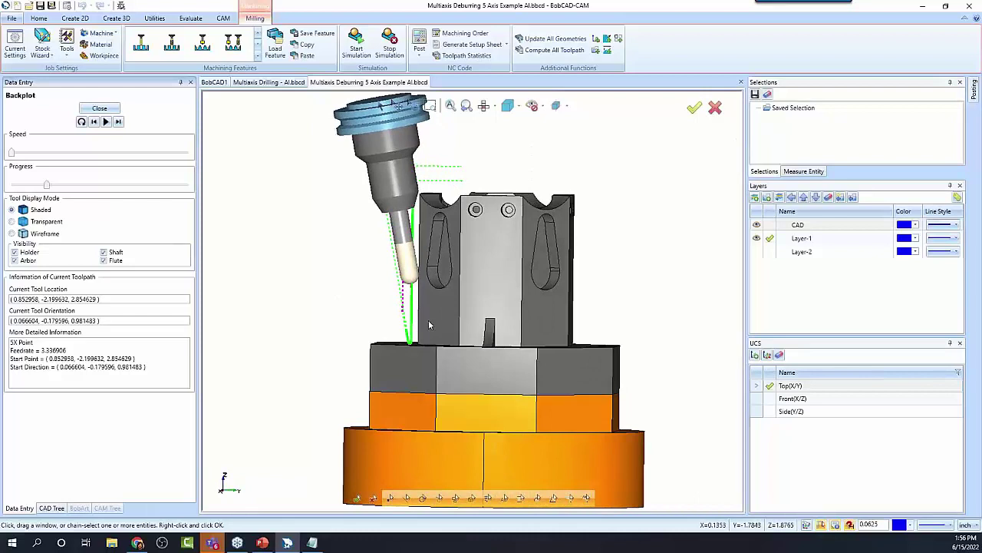
pyautogui.press('t')
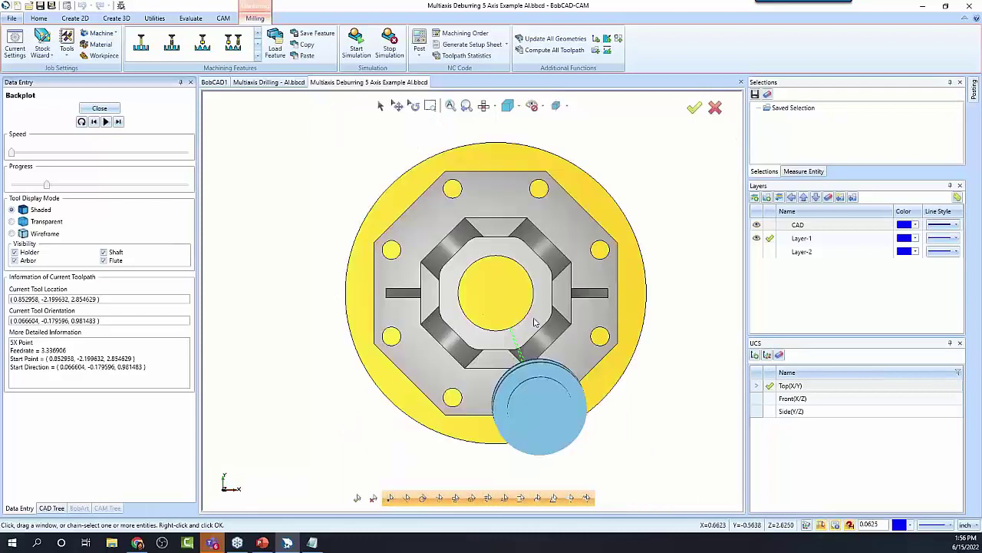
pyautogui.press('f')
pyautogui.scroll(-2, 591, 285)
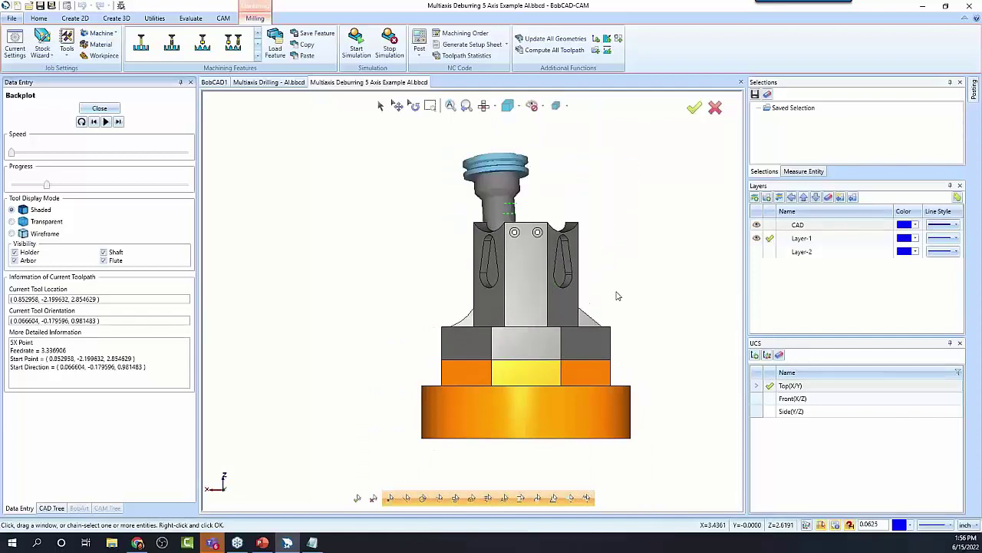
pyautogui.press('t')
pyautogui.press('f')
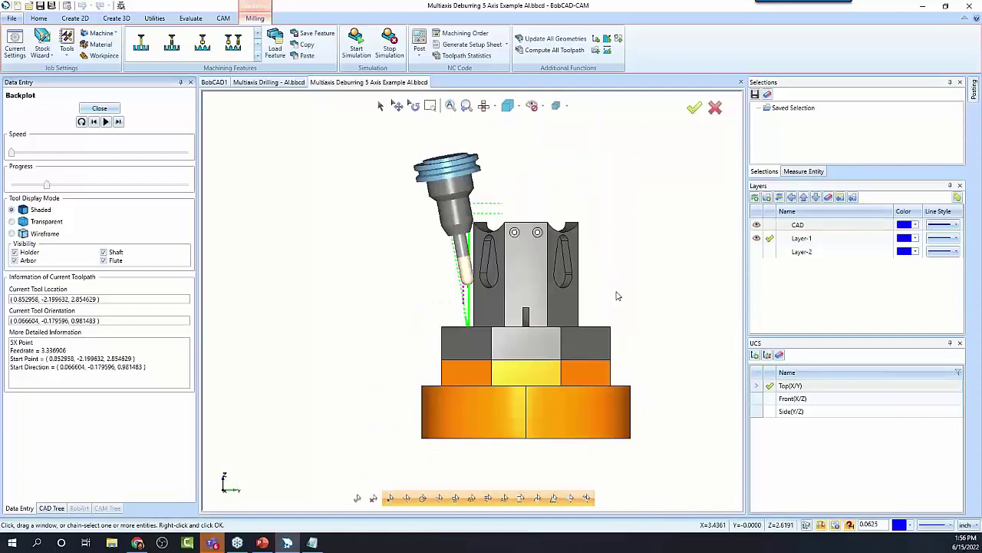
pyautogui.press('t')
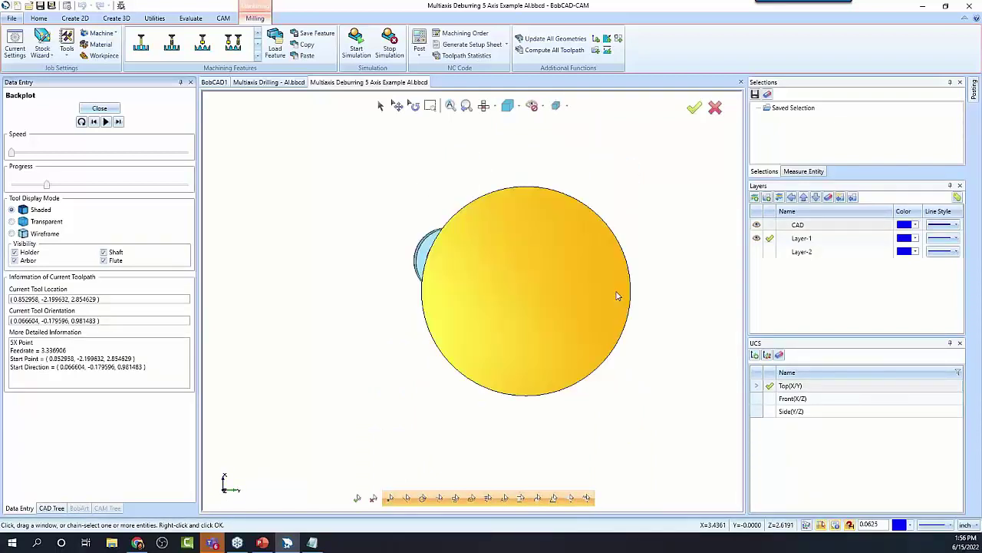
pyautogui.press('f')
pyautogui.press('t')
pyautogui.press('f')
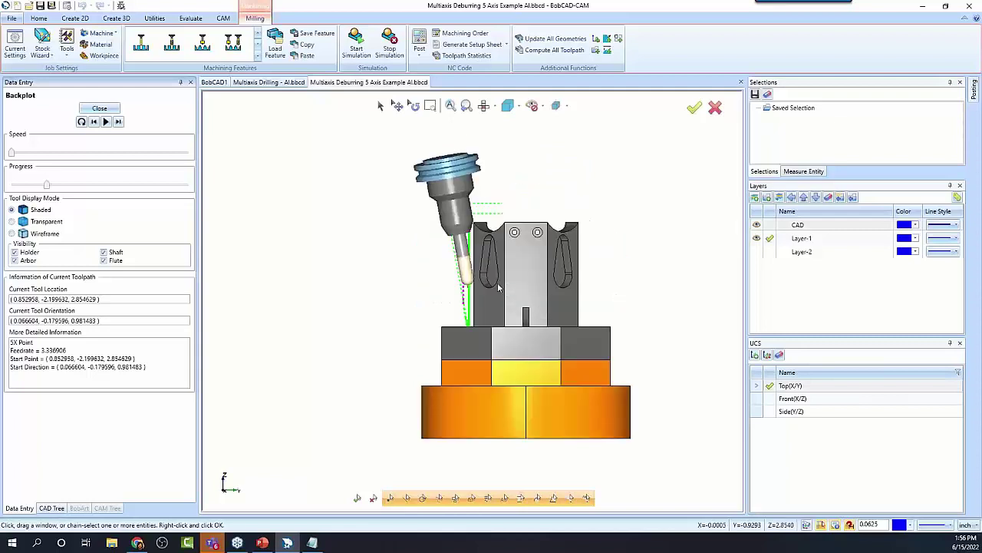
pyautogui.scroll(3, 470, 286)
# Step: Show the backplot tool as Transparent, step through the moves at the bottom of the edge, and close the backplot
pyautogui.click(11, 221)
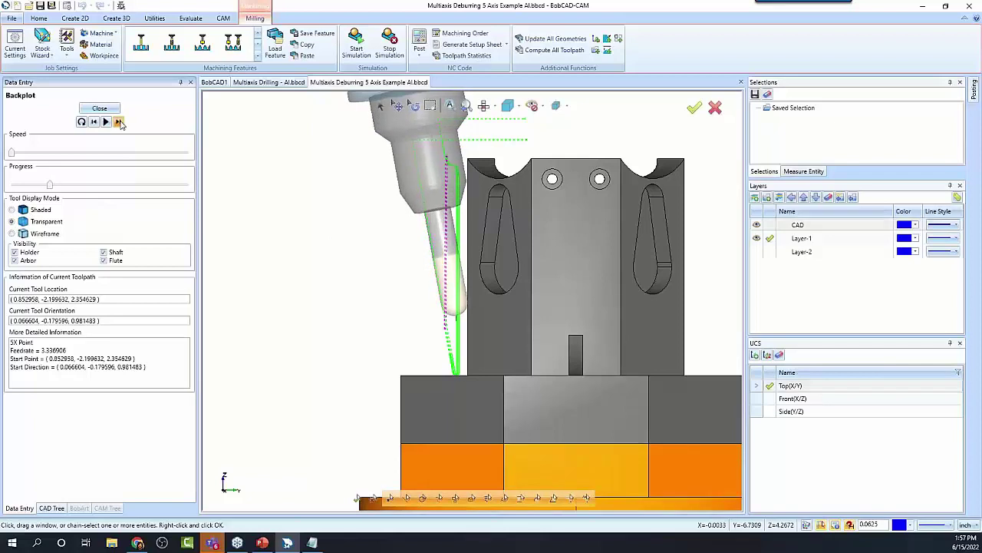
pyautogui.scroll(5, 466, 191)
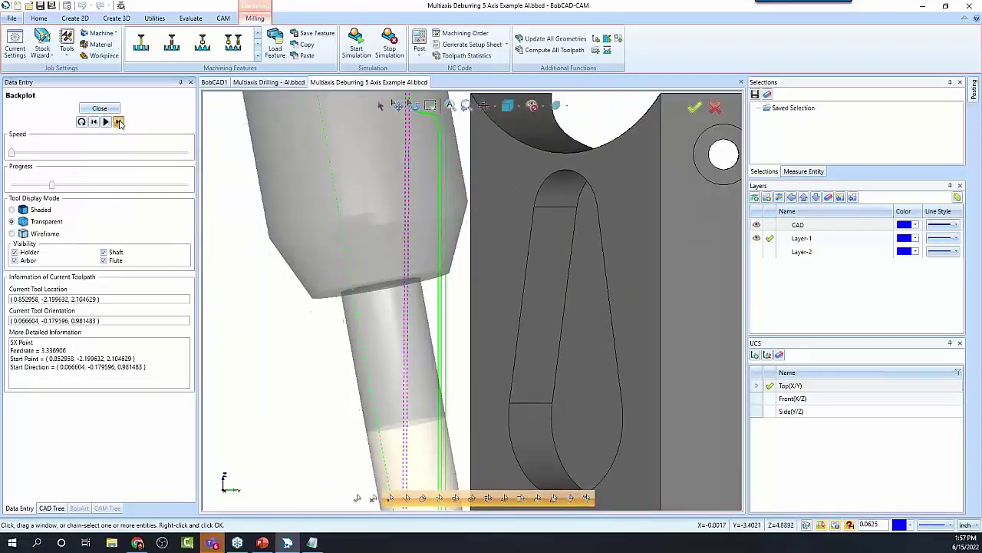
pyautogui.click(119, 122)
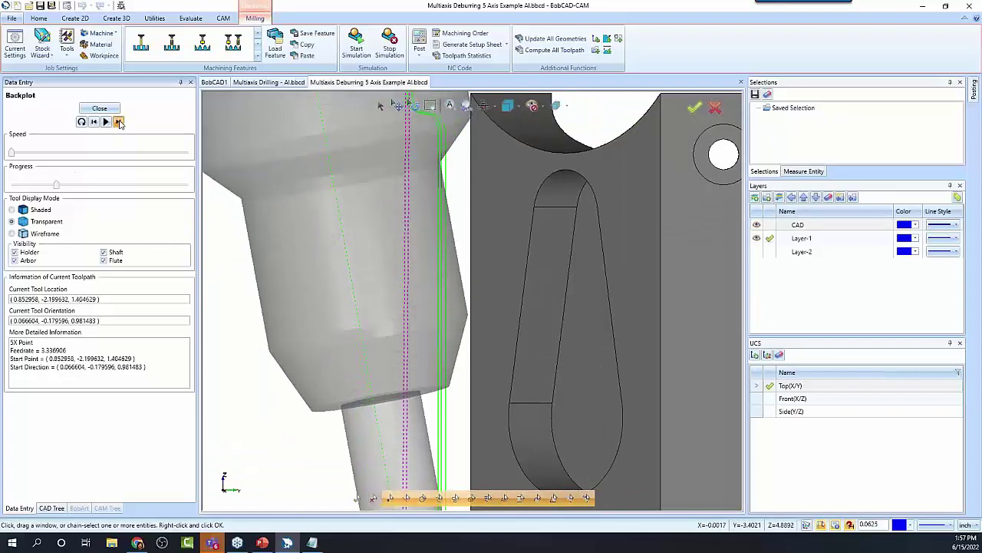
pyautogui.scroll(-5, 449, 246)
pyautogui.scroll(5, 449, 245)
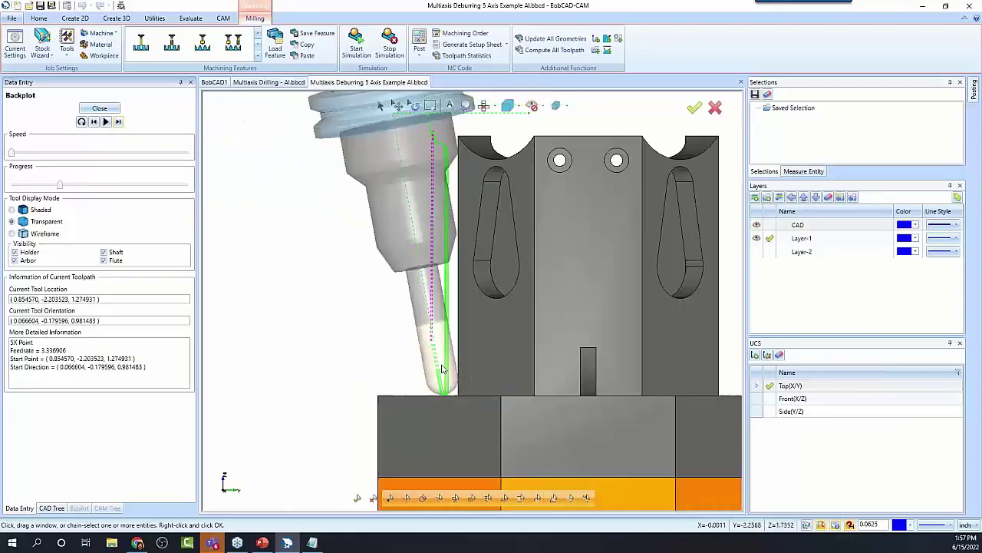
pyautogui.click(119, 122)
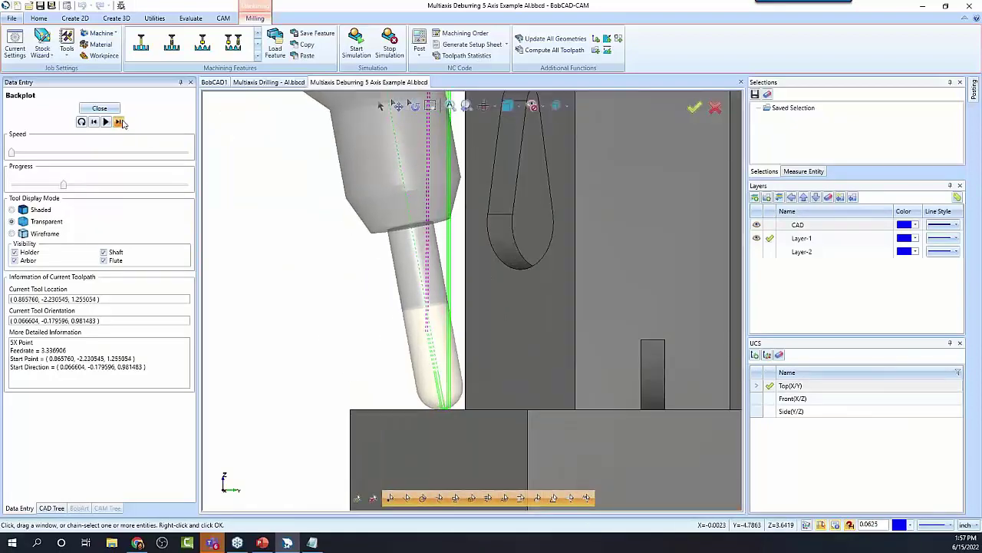
pyautogui.click(119, 123)
pyautogui.click(119, 122)
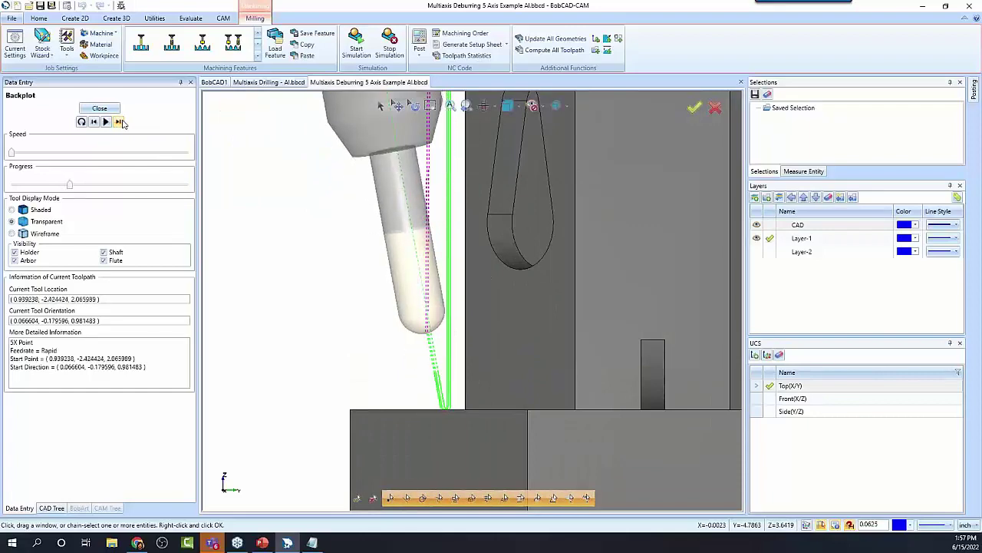
pyautogui.click(118, 122)
pyautogui.click(100, 110)
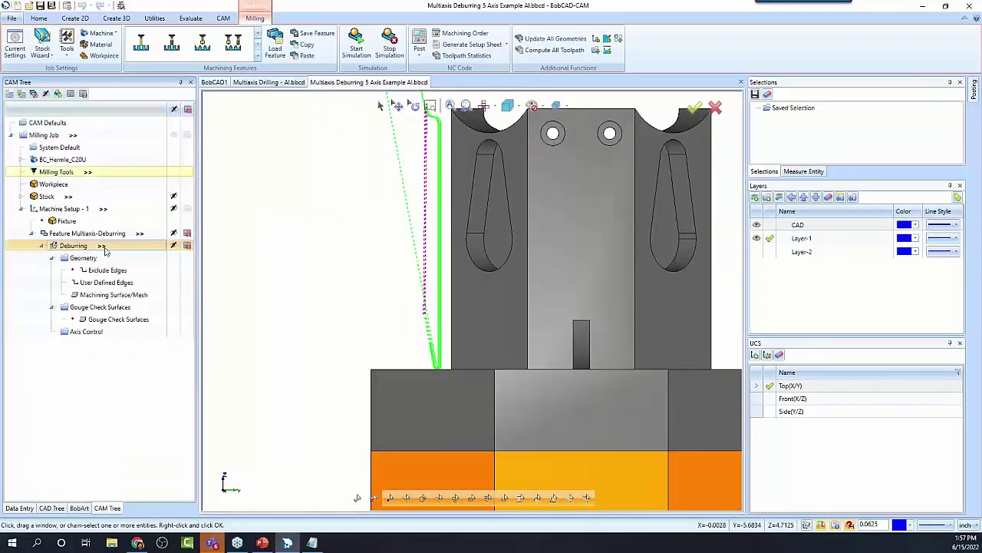
# Step: Set the Deburring operation's holder clearance to .5 and arbor clearance to .25, and compute the toolpath
pyautogui.doubleClick(77, 245)
pyautogui.click(287, 144)
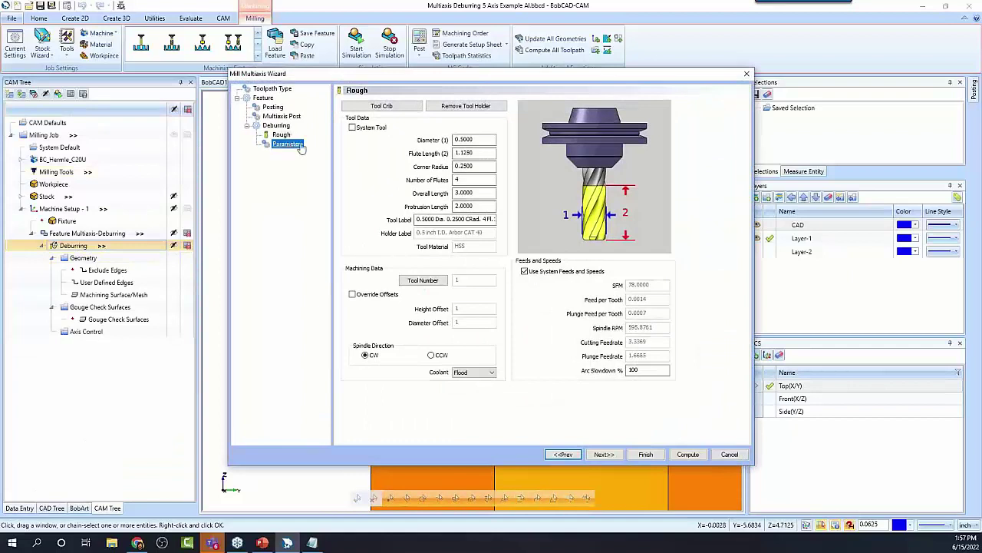
pyautogui.click(403, 102)
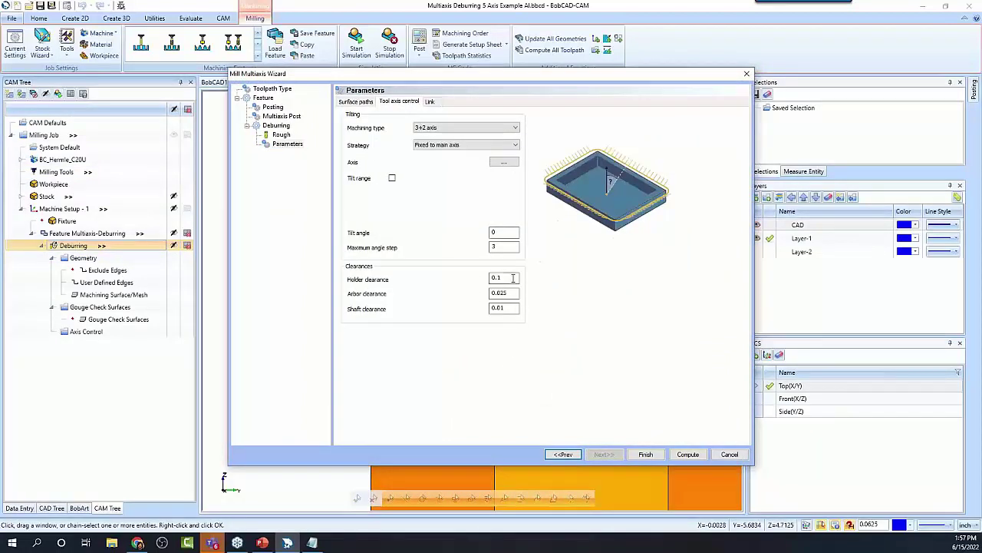
pyautogui.click(513, 277)
pyautogui.write('.5')
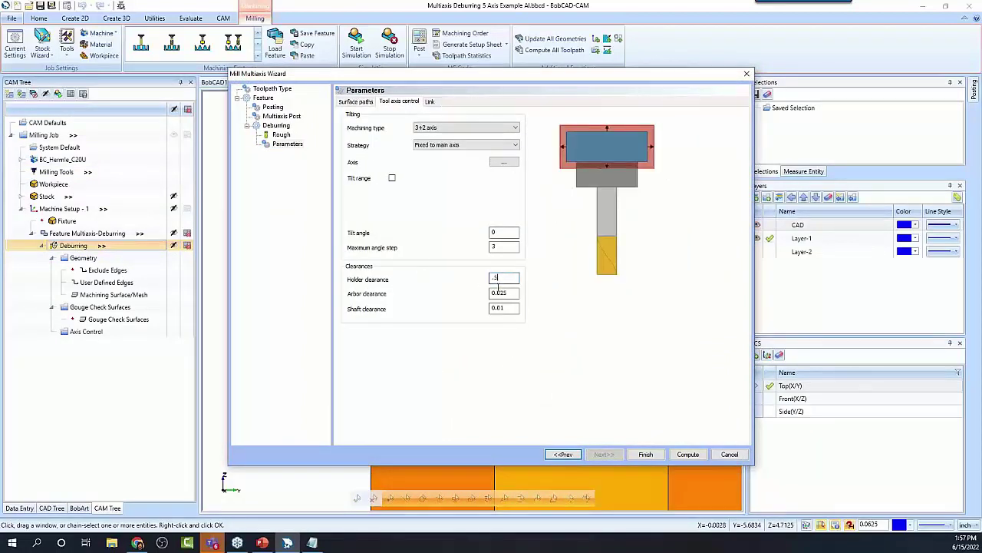
pyautogui.click(513, 293)
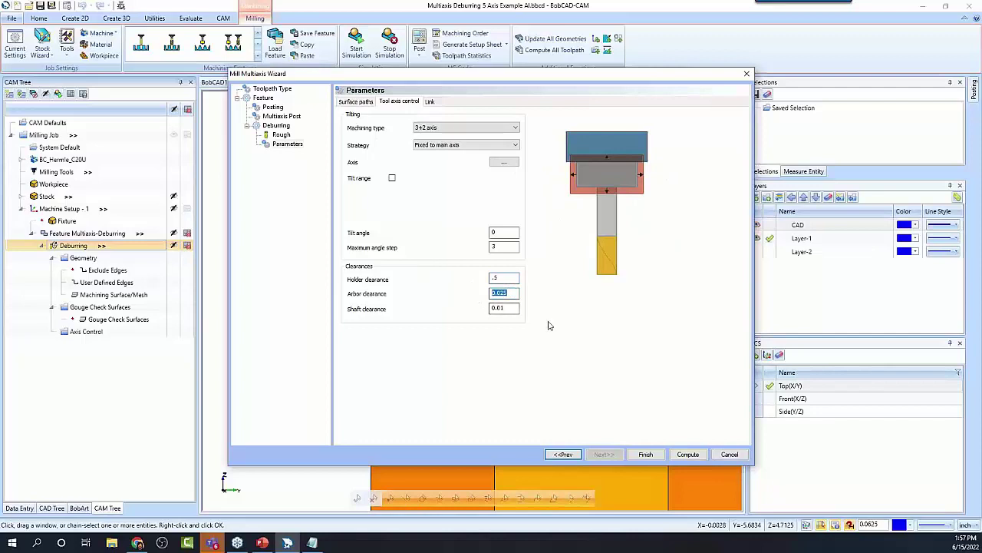
pyautogui.write('.25')
pyautogui.press('Tab')
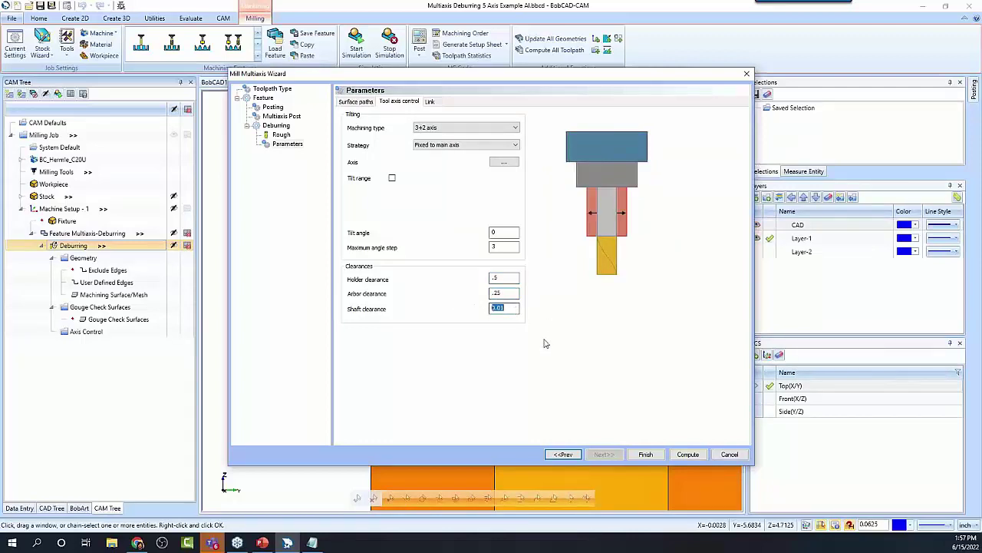
pyautogui.click(687, 454)
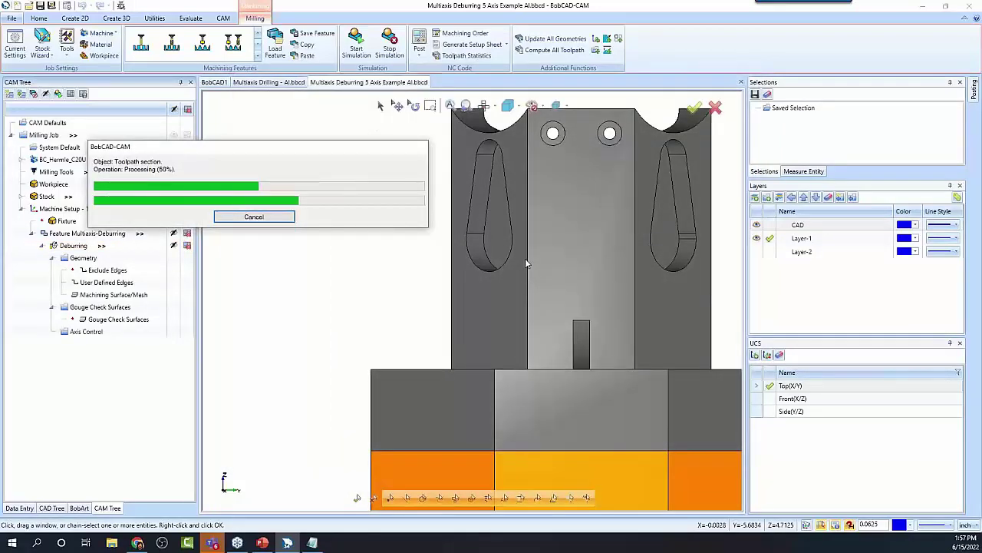
# Step: Backplot the recomputed Deburring operation and advance the tool partway down the vertical edge
pyautogui.moveTo(547, 301); pyautogui.dragTo(537, 311, button='middle')
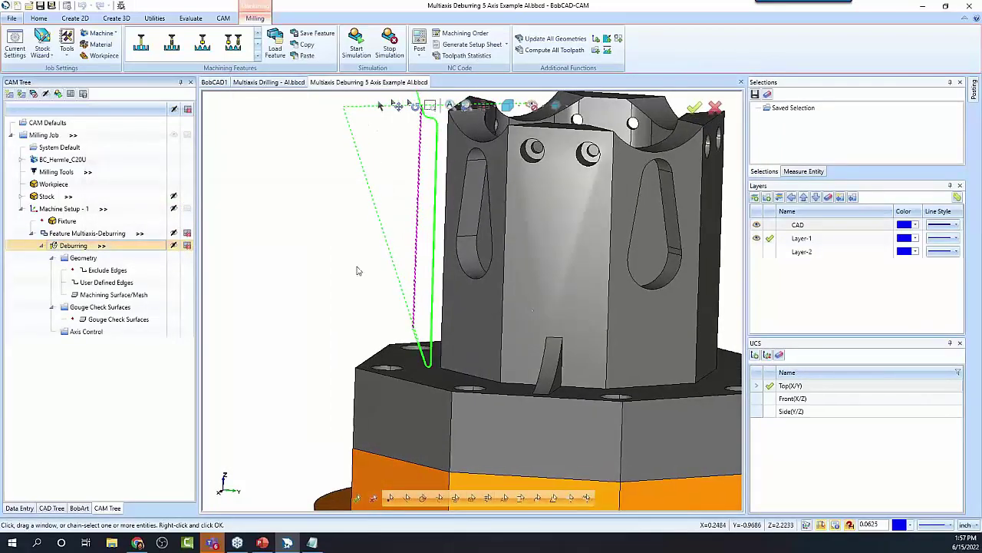
pyautogui.rightClick(74, 246)
pyautogui.click(101, 313)
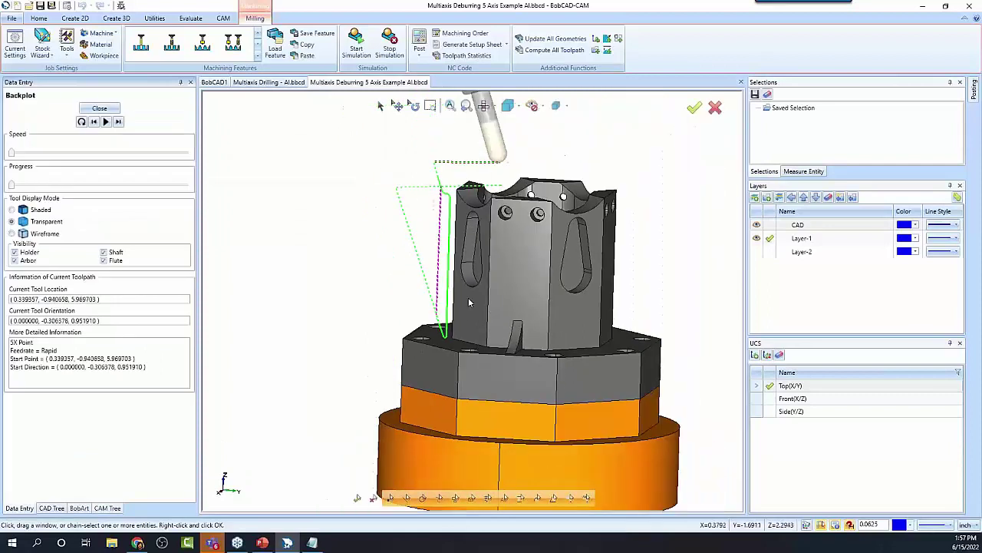
pyautogui.click(118, 122)
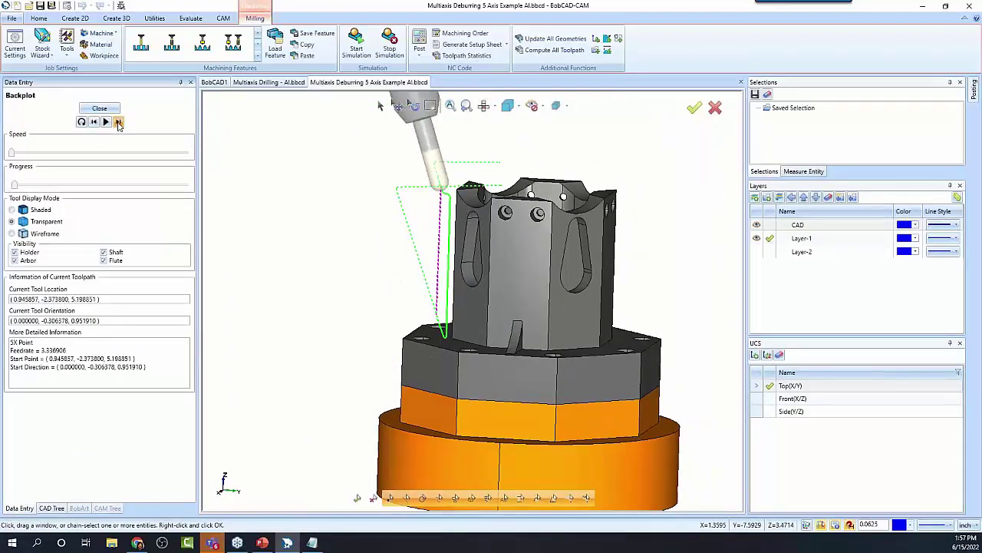
pyautogui.moveTo(19, 187); pyautogui.dragTo(52, 186)
# Step: Examine the tool's tilt and the holder's clearance from the wall in the top, front and side views, and close the backplot
pyautogui.press('F5')
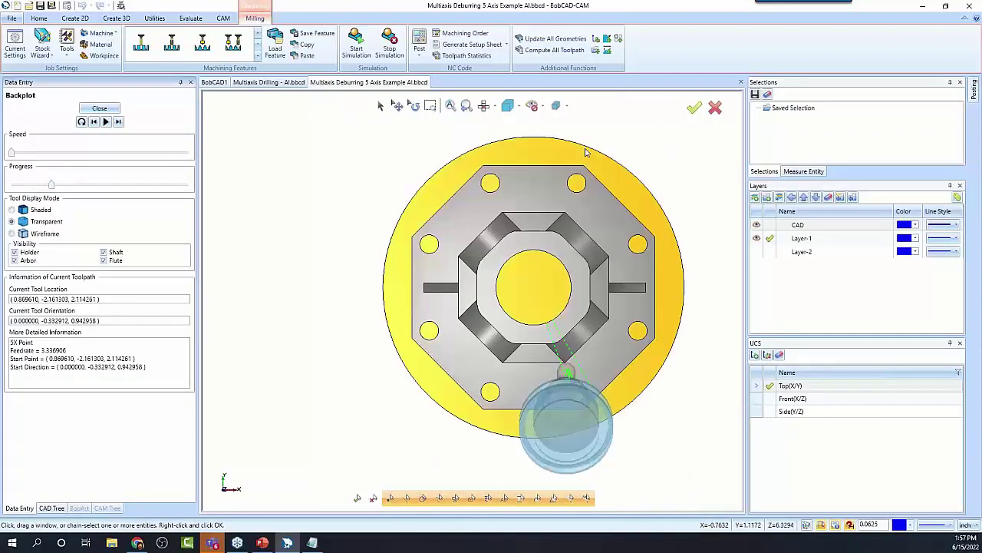
pyautogui.press('F6')
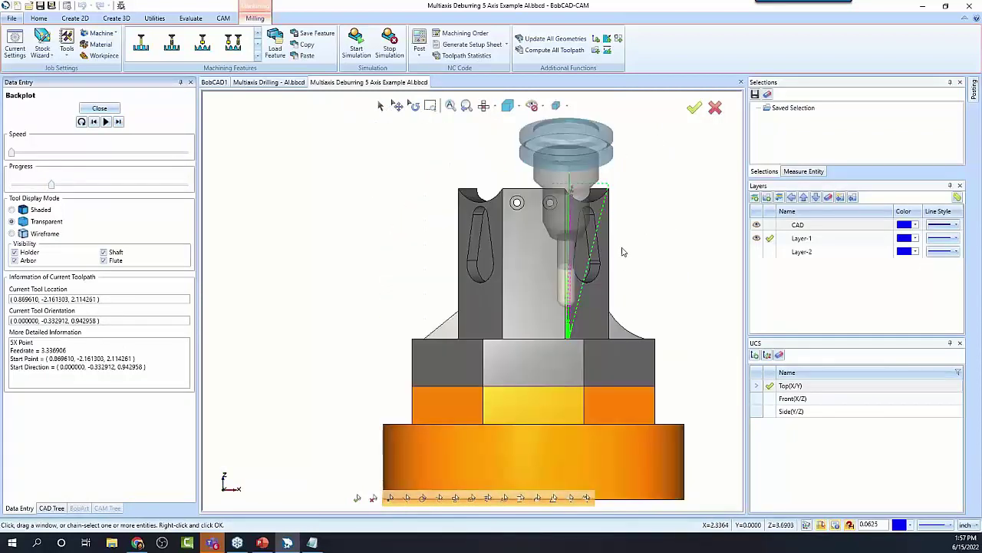
pyautogui.press('F7')
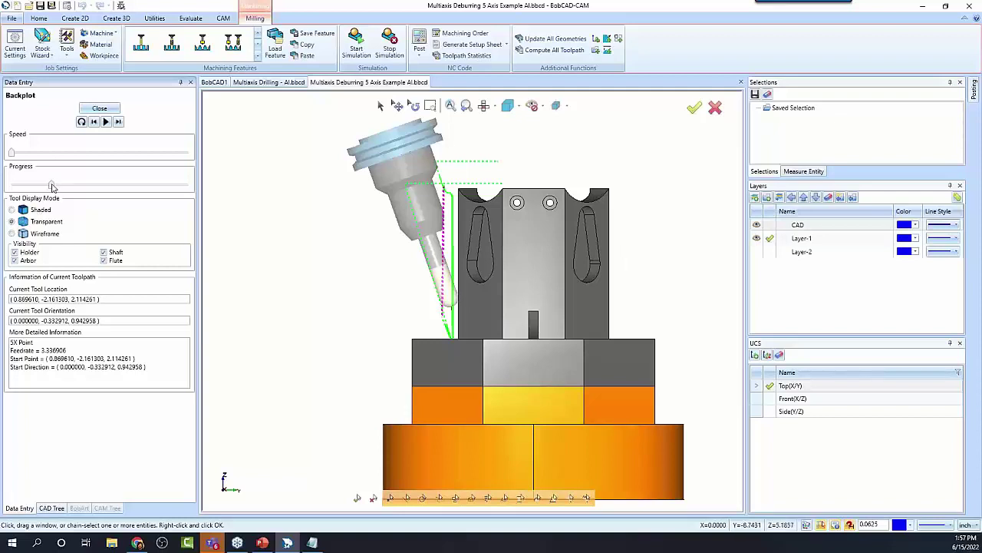
pyautogui.moveTo(51, 187)
pyautogui.mouseDown()
pyautogui.moveTo(75, 185)
pyautogui.moveTo(51, 184)
pyautogui.mouseUp()
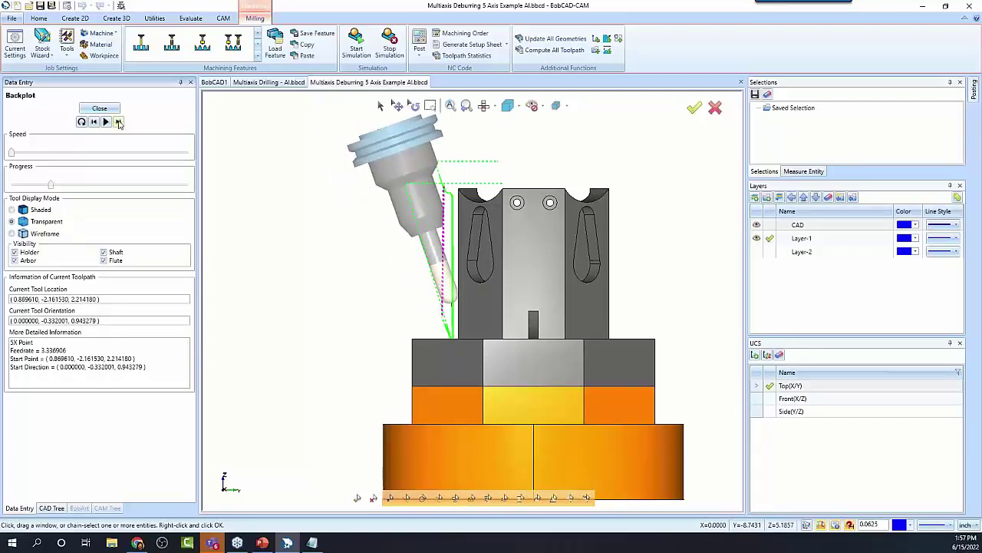
pyautogui.click(100, 109)
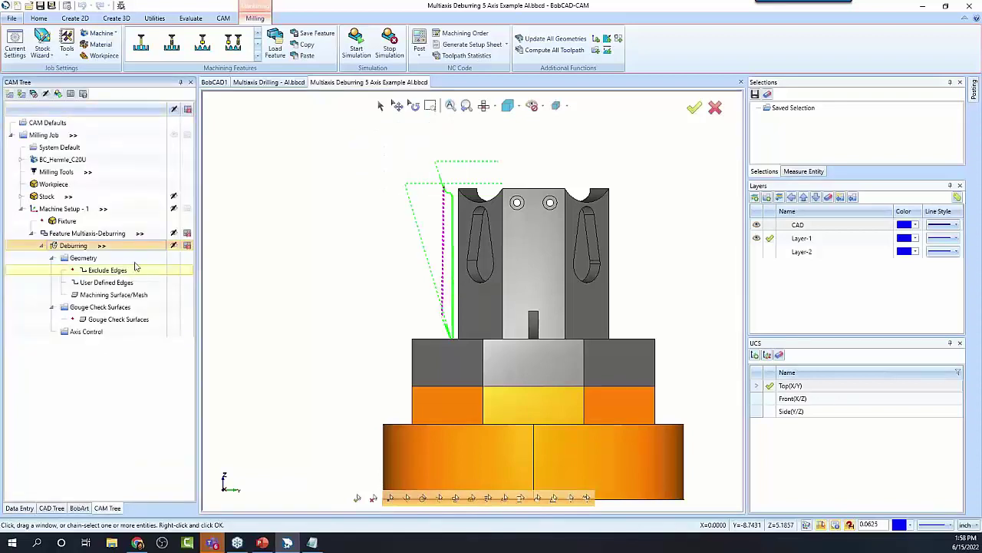
# Step: Copy the Multiaxis-Deburring feature with its geometry and paste it as a second feature in the milling job
pyautogui.click(32, 234)
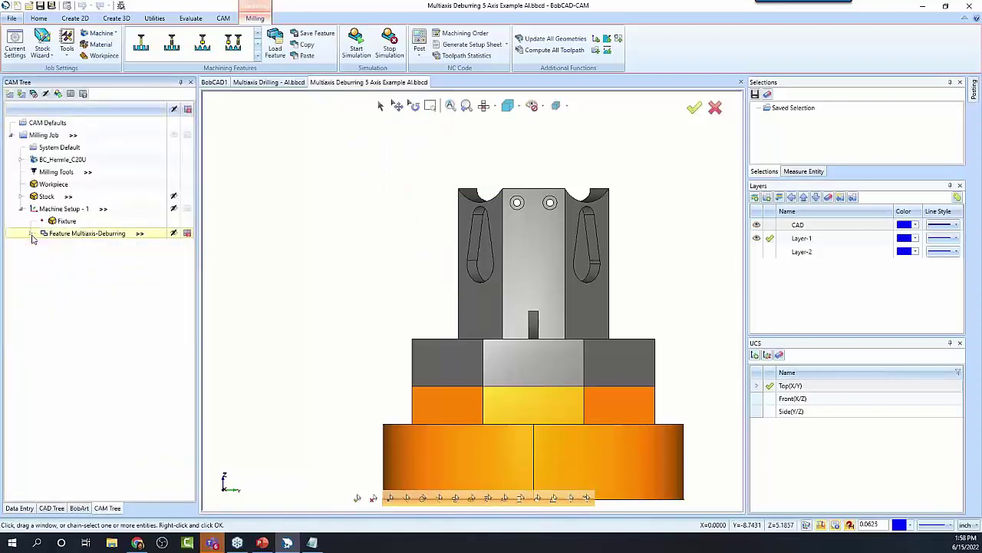
pyautogui.rightClick(89, 236)
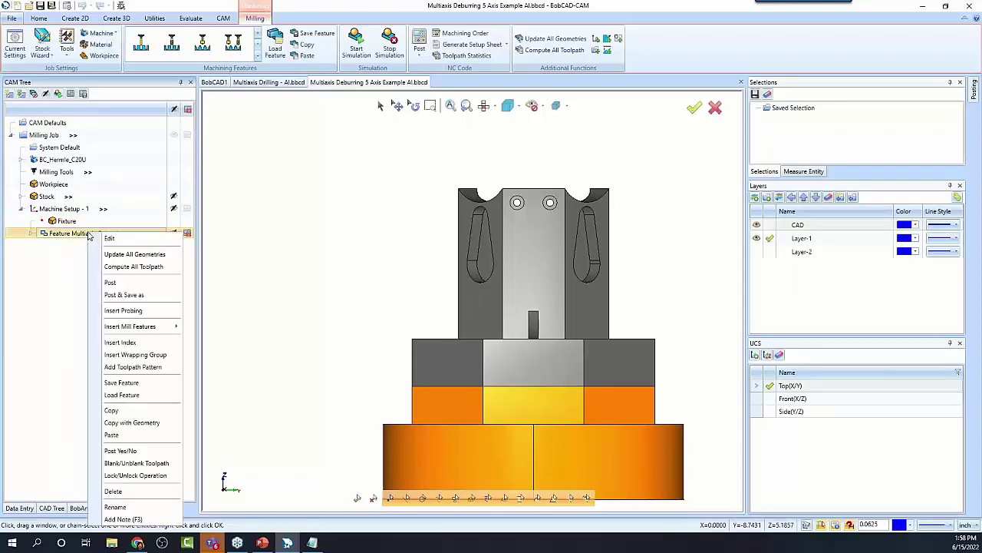
pyautogui.click(162, 423)
pyautogui.rightClick(87, 236)
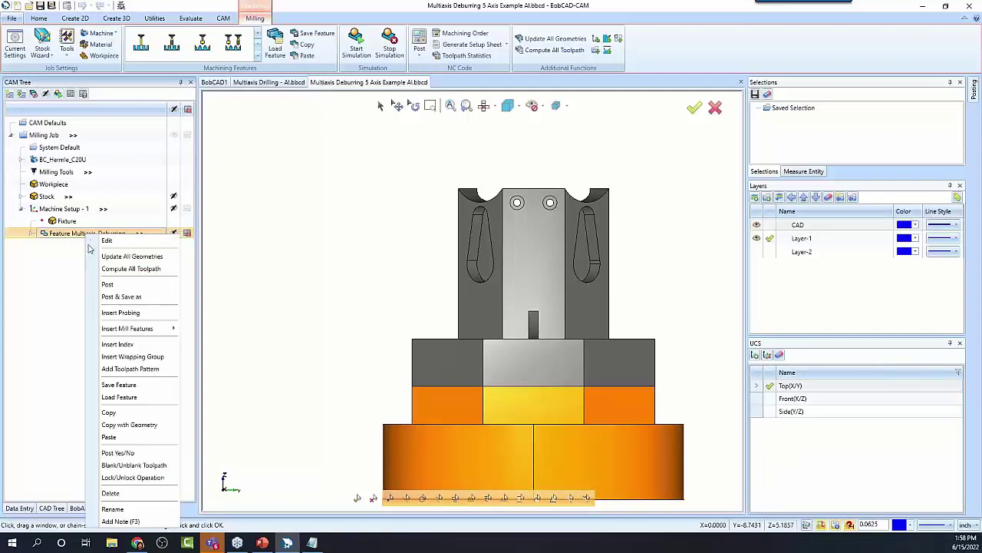
pyautogui.click(144, 438)
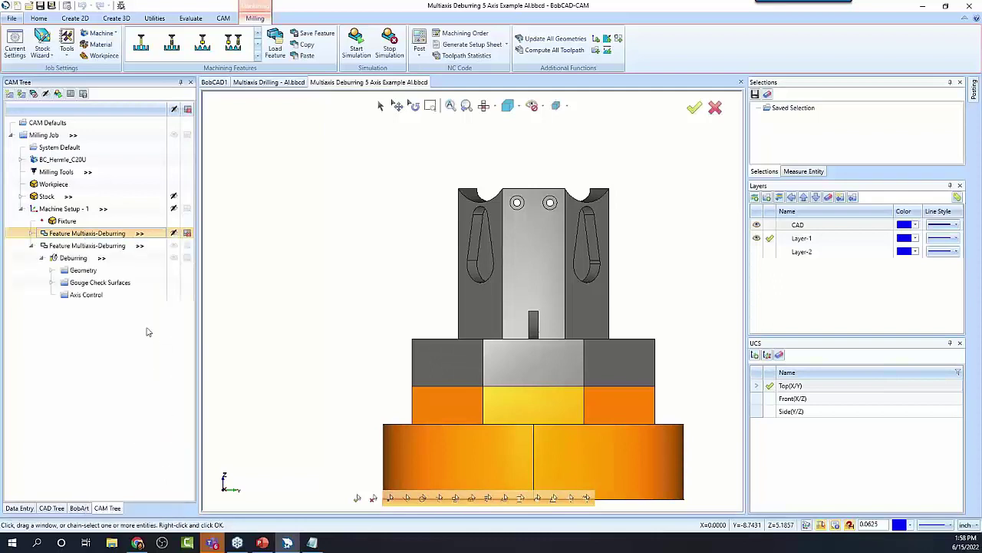
# Step: Compute the toolpath of the pasted Deburring operation
pyautogui.click(74, 258)
pyautogui.rightClick(74, 258)
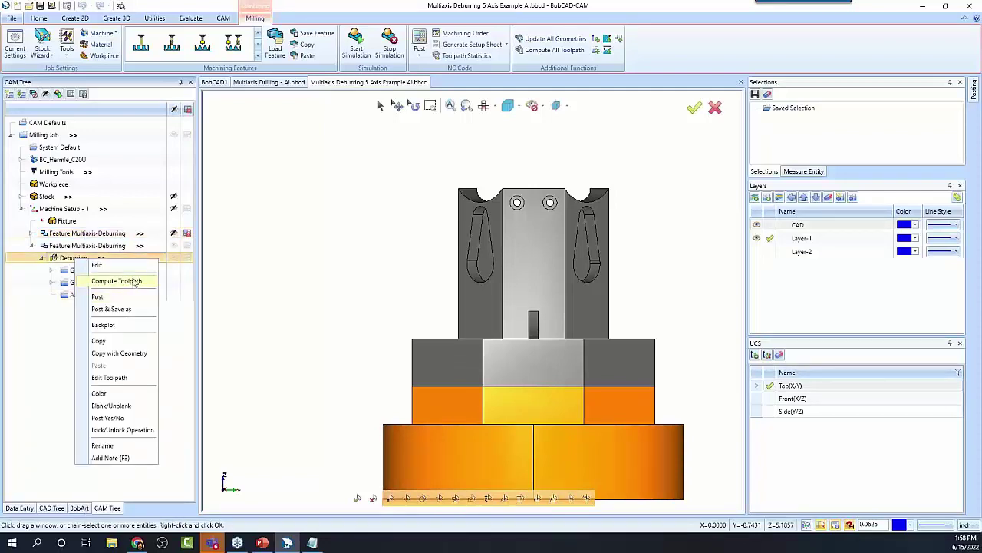
pyautogui.click(134, 281)
pyautogui.moveTo(549, 316); pyautogui.dragTo(563, 319, button='middle')
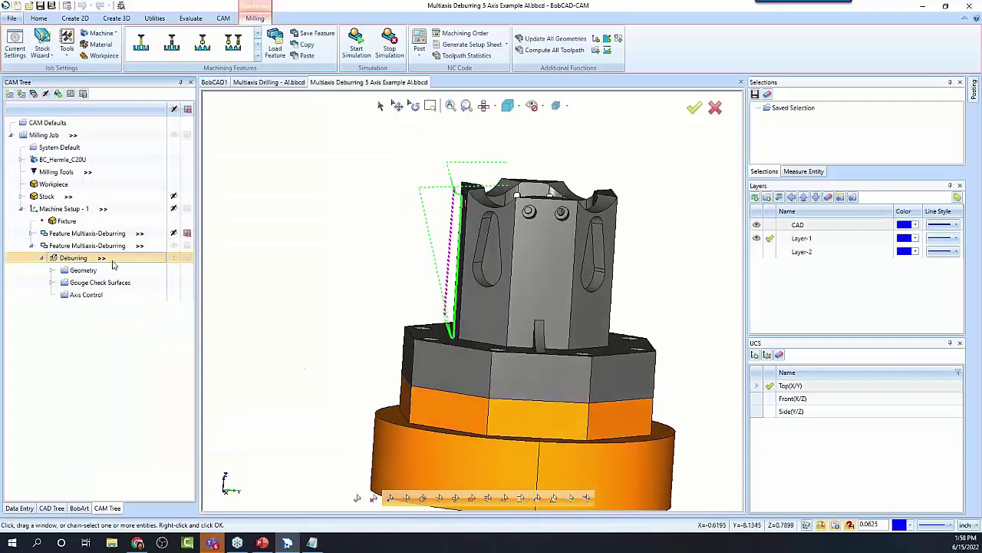
# Step: Set the pasted Deburring operation's holder clearance to .1 and arbor clearance to .05, reduce its shaft clearance, and compute the toolpath
pyautogui.doubleClick(76, 259)
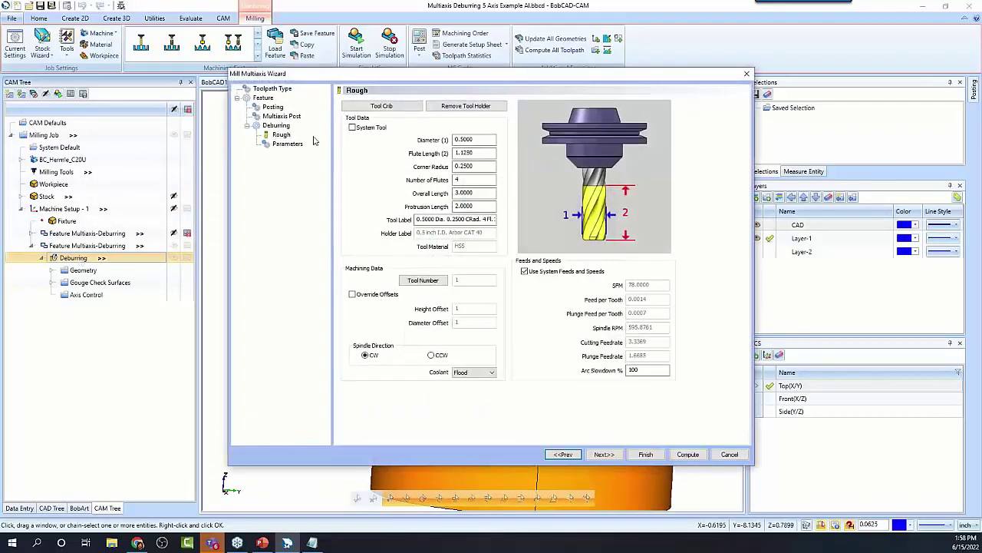
pyautogui.click(288, 145)
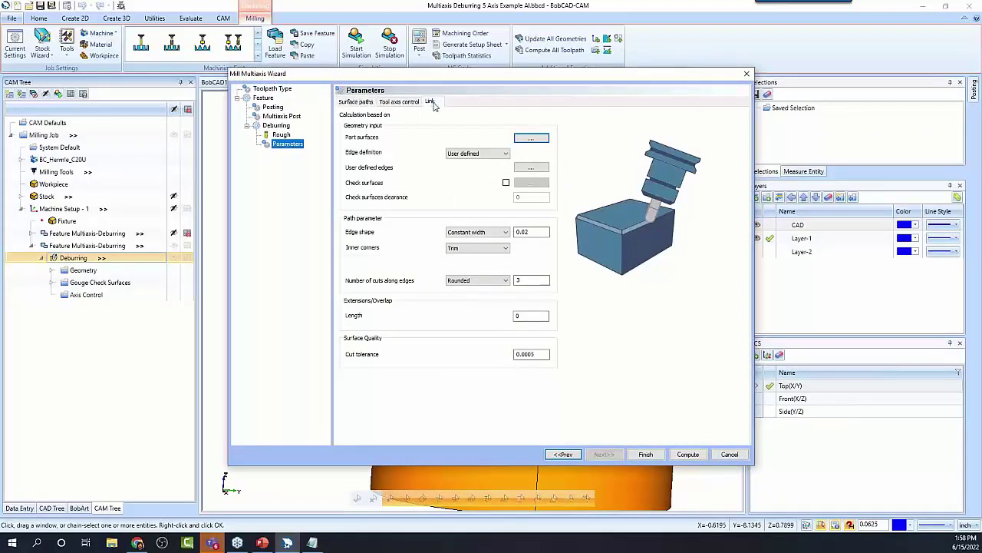
pyautogui.click(407, 101)
pyautogui.click(507, 279)
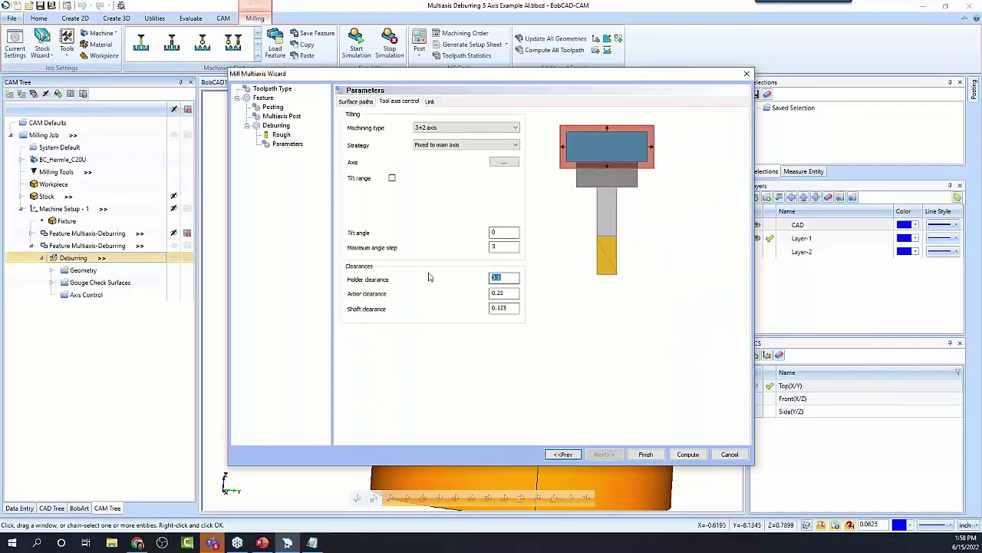
pyautogui.click(508, 293)
pyautogui.write('.')
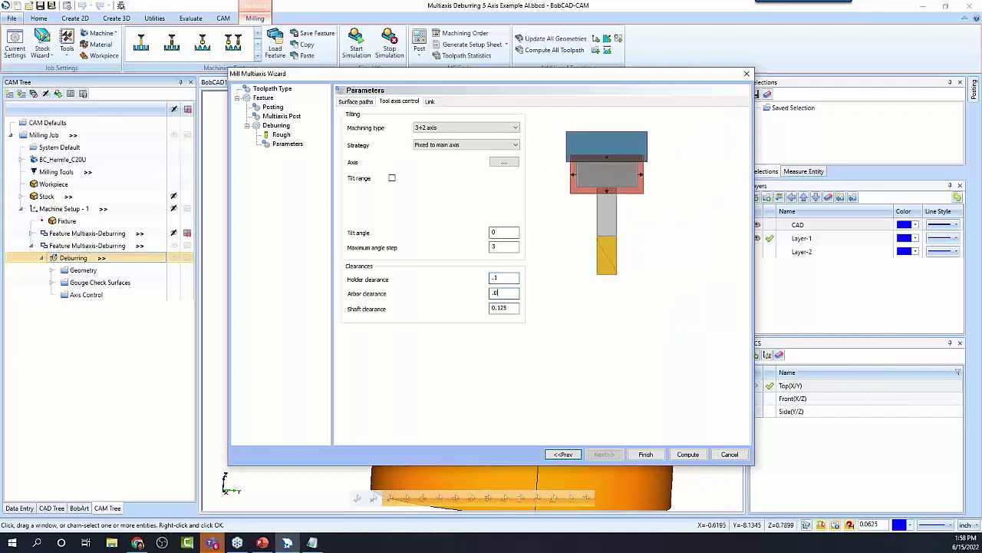
pyautogui.click(498, 307)
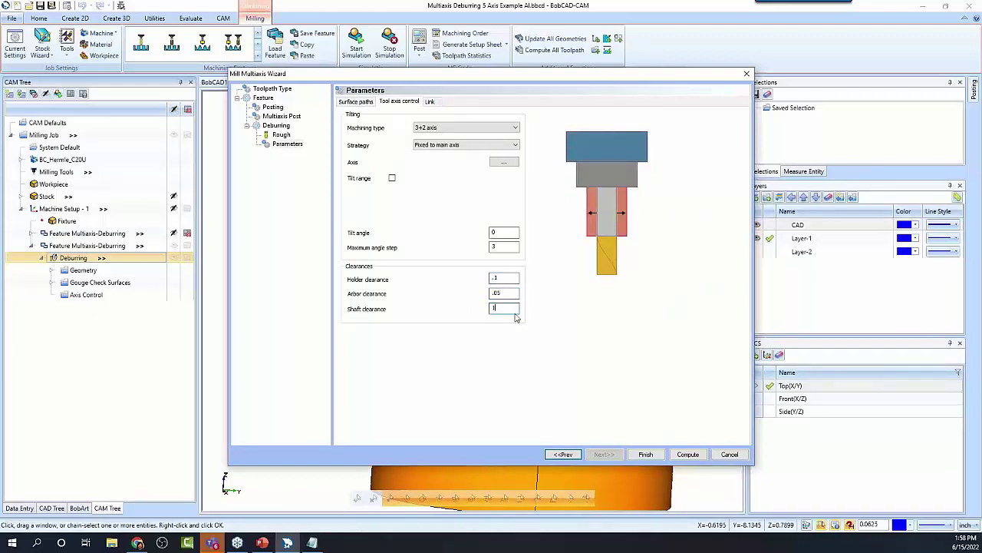
pyautogui.click(689, 453)
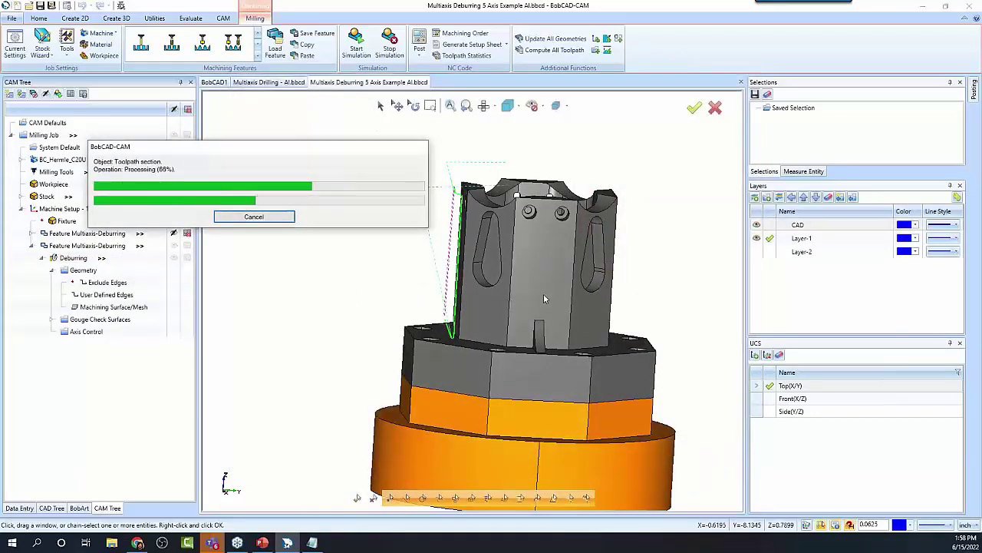
# Step: Backplot the pasted Deburring operation in a side view and advance the tool to near the bottom of the vertical edge
pyautogui.click(485, 105)
pyautogui.press('F2')
pyautogui.press('F4')
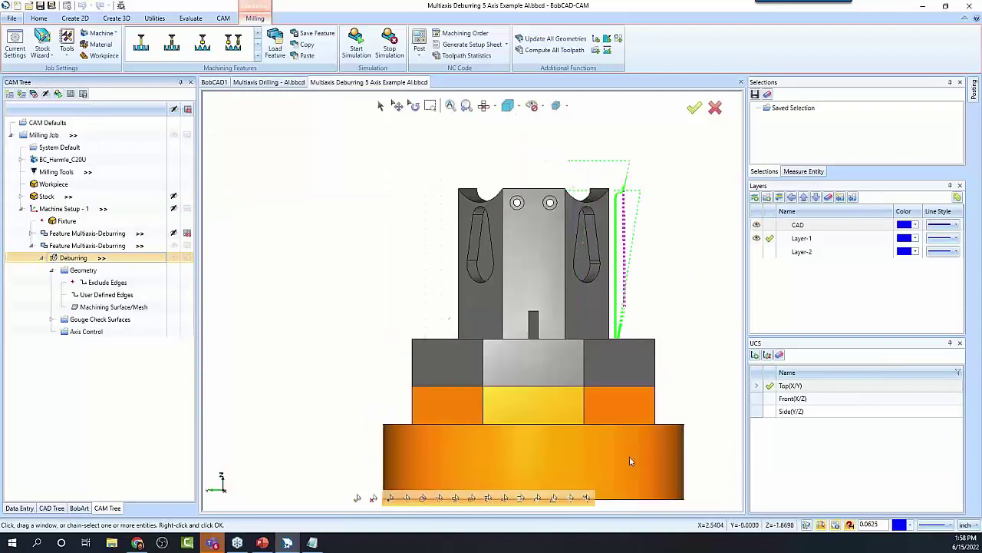
pyautogui.press('F5')
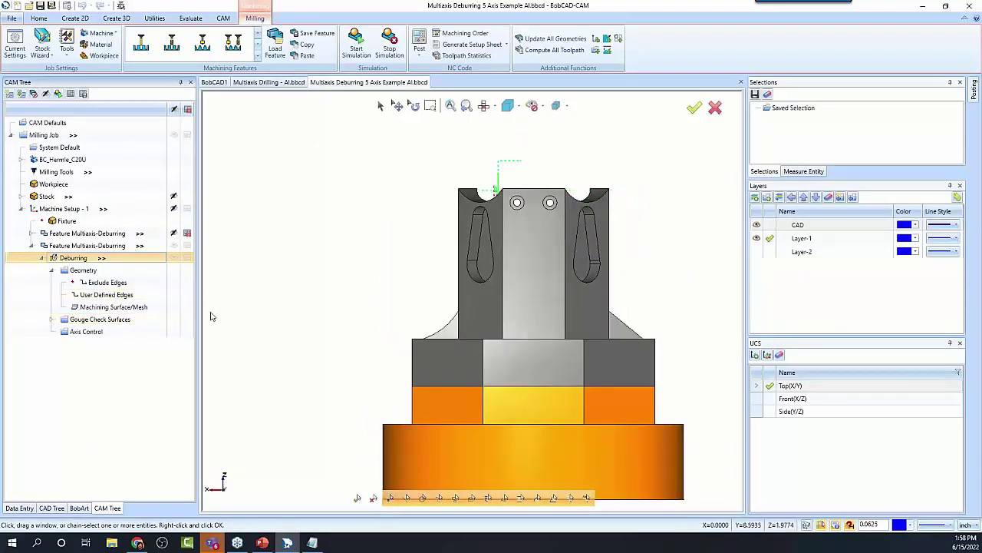
pyautogui.press('F6')
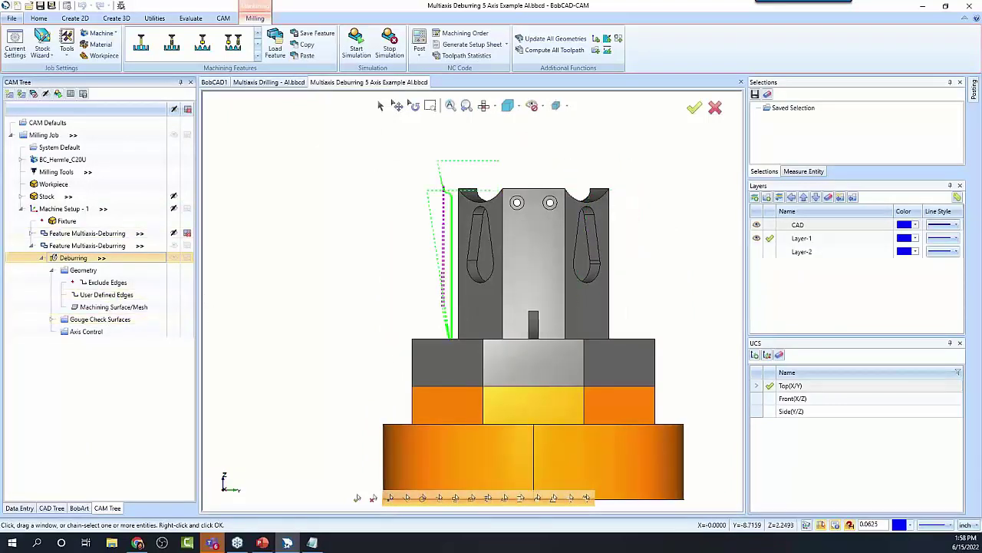
pyautogui.rightClick(77, 259)
pyautogui.click(122, 326)
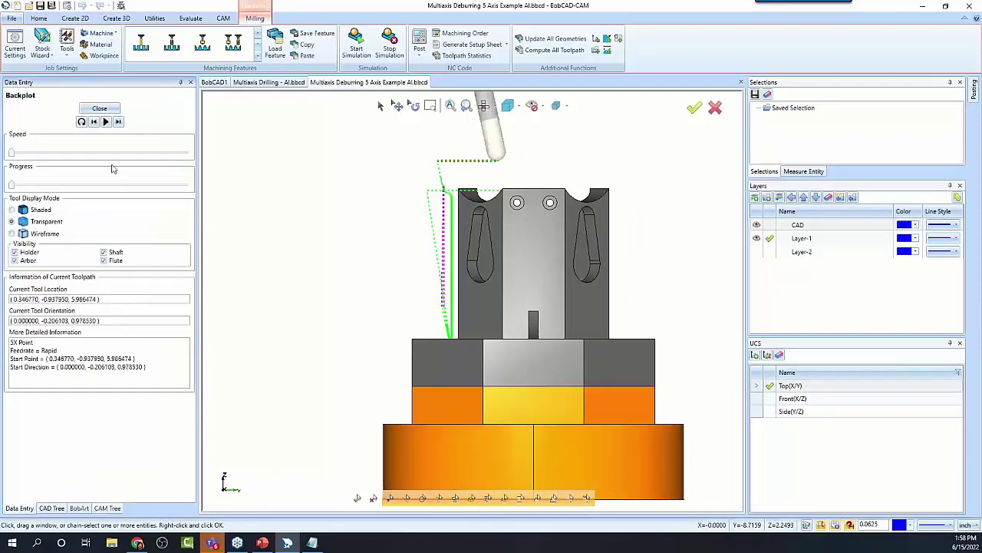
pyautogui.moveTo(13, 186); pyautogui.dragTo(55, 187)
# Step: Examine the gap between the arbor and the part wall up close, and close the backplot
pyautogui.scroll(2, 467, 230)
pyautogui.scroll(2, 465, 229)
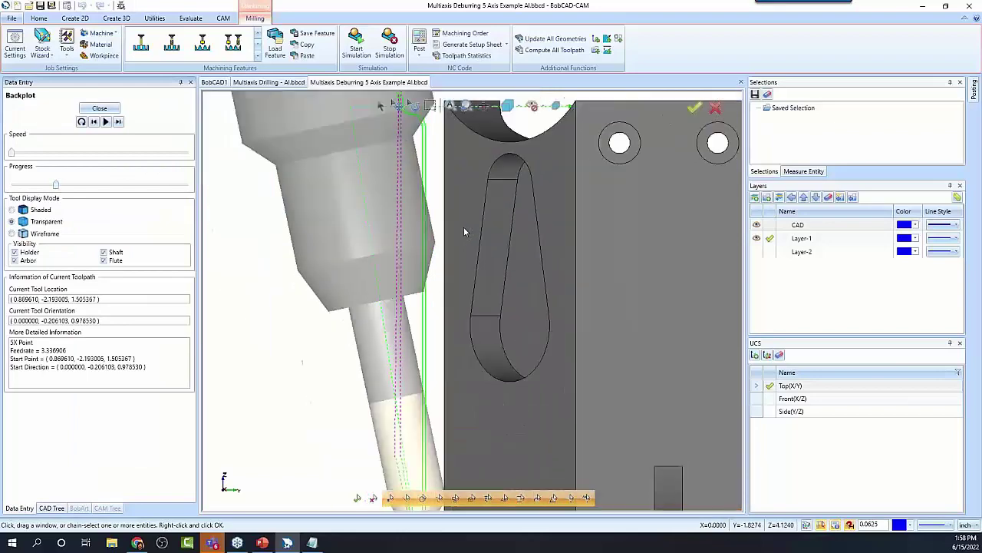
pyautogui.scroll(-3, 464, 226)
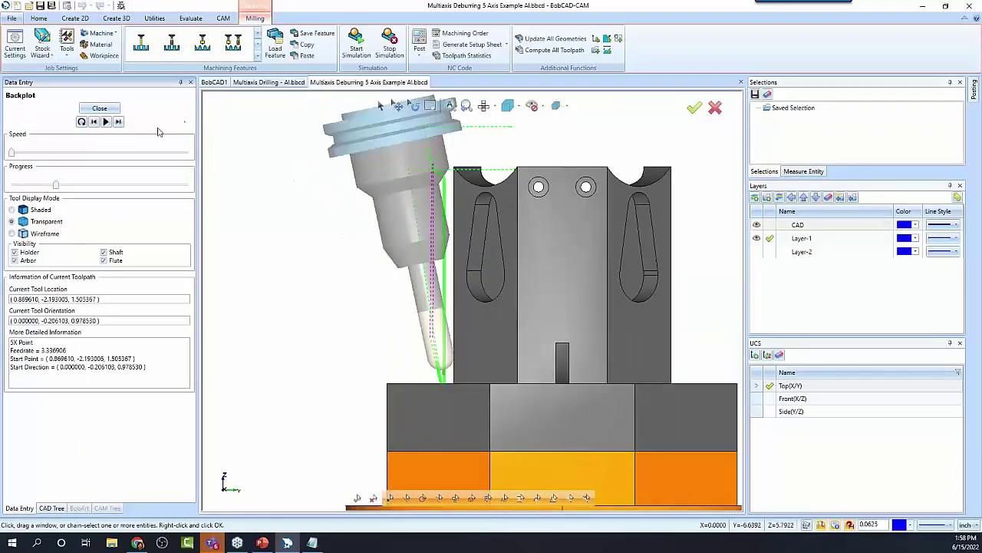
pyautogui.click(99, 108)
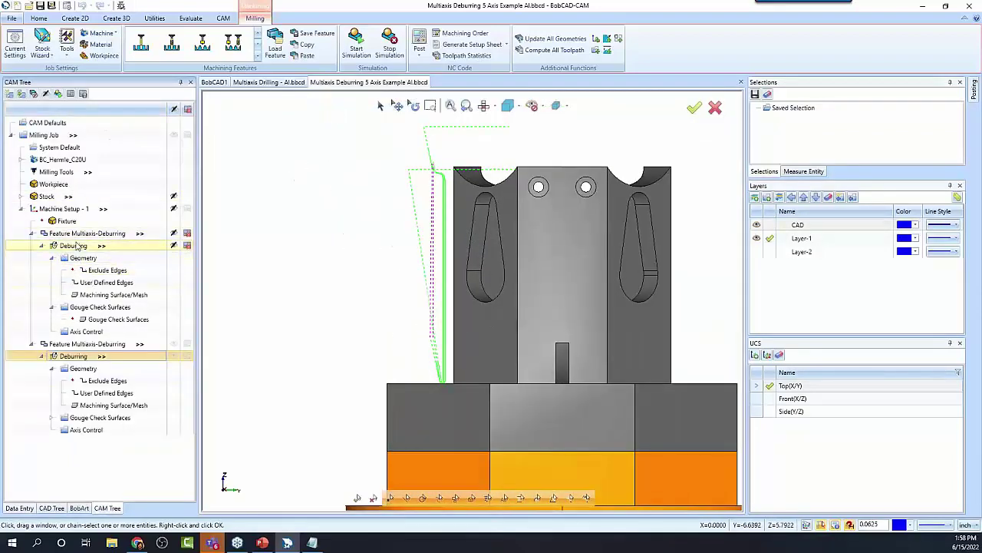
# Step: Backplot the original Deburring operation to a similar depth to compare its tool tilt, and close the backplot
pyautogui.rightClick(73, 245)
pyautogui.click(119, 309)
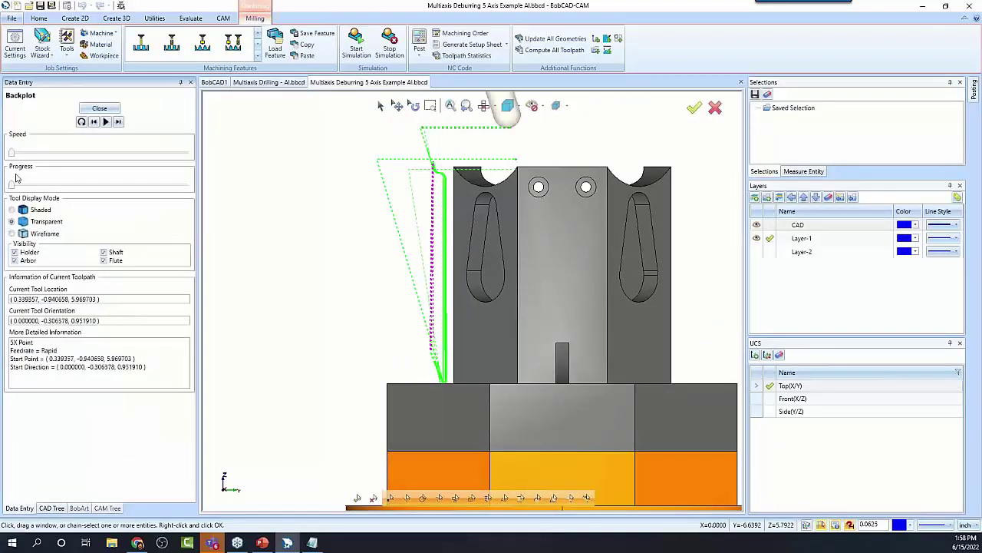
pyautogui.moveTo(11, 185); pyautogui.dragTo(57, 188)
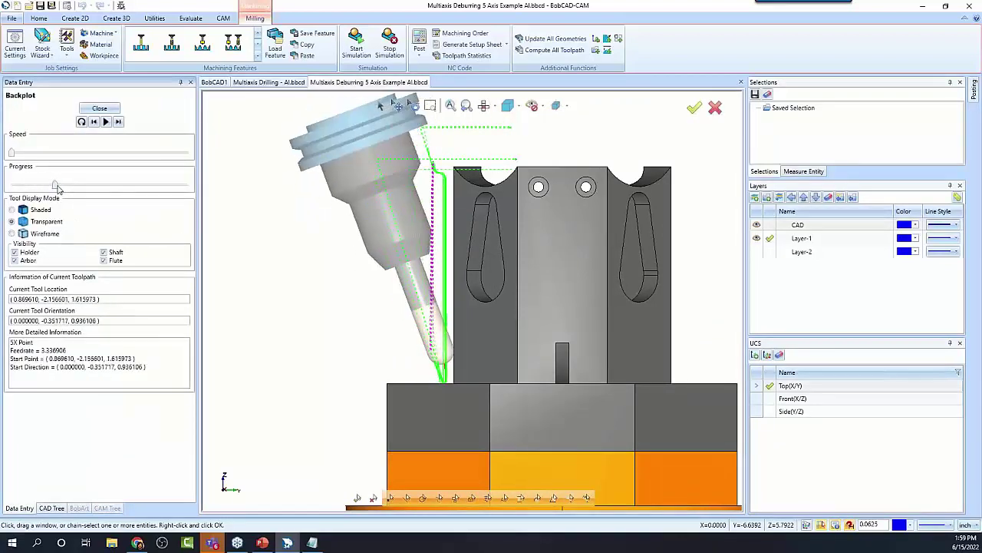
pyautogui.click(99, 108)
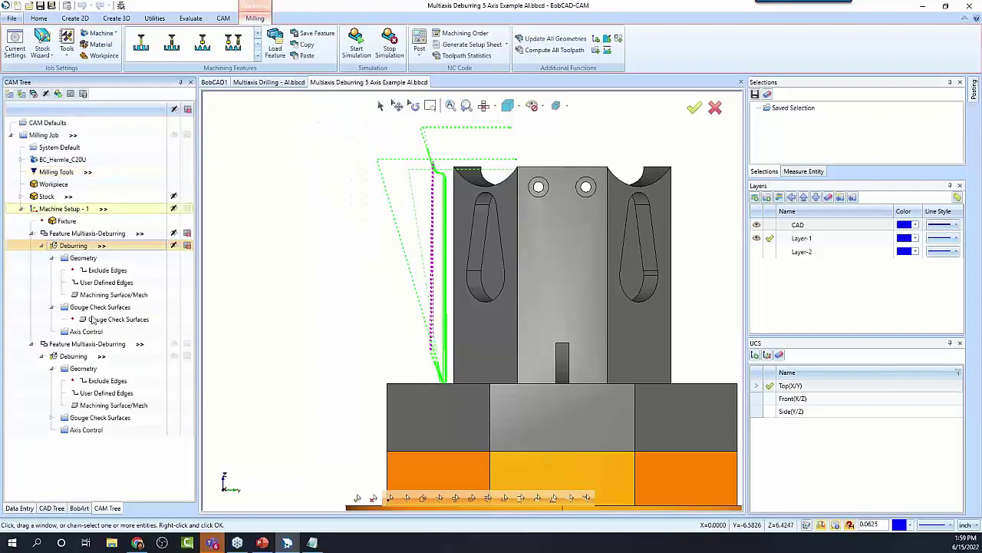
pyautogui.click(32, 233)
pyautogui.click(31, 245)
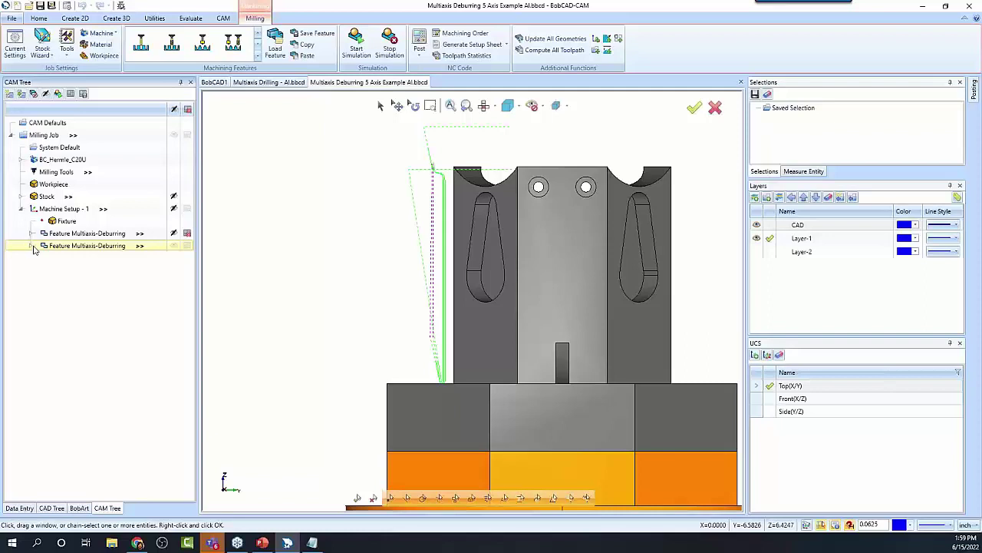
pyautogui.rightClick(83, 247)
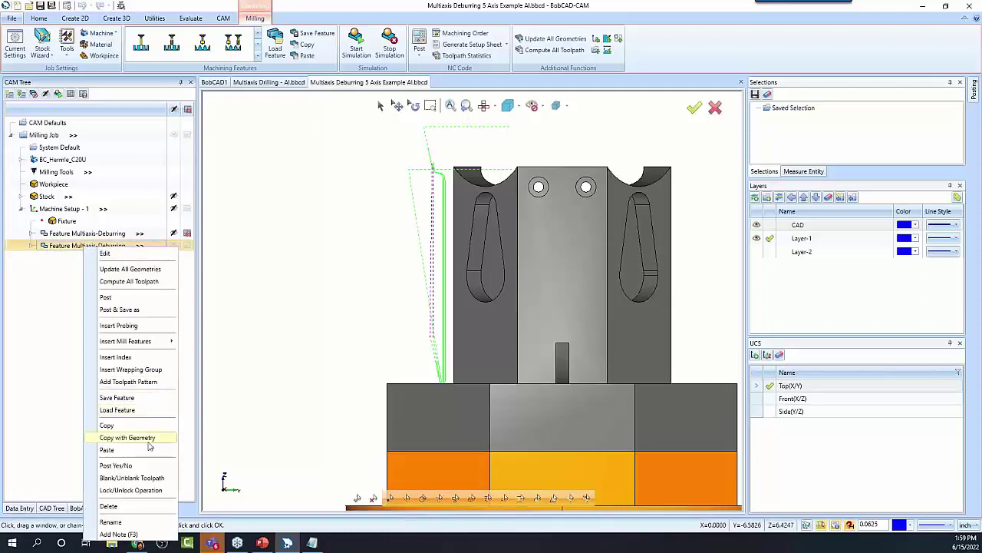
pyautogui.click(41, 273)
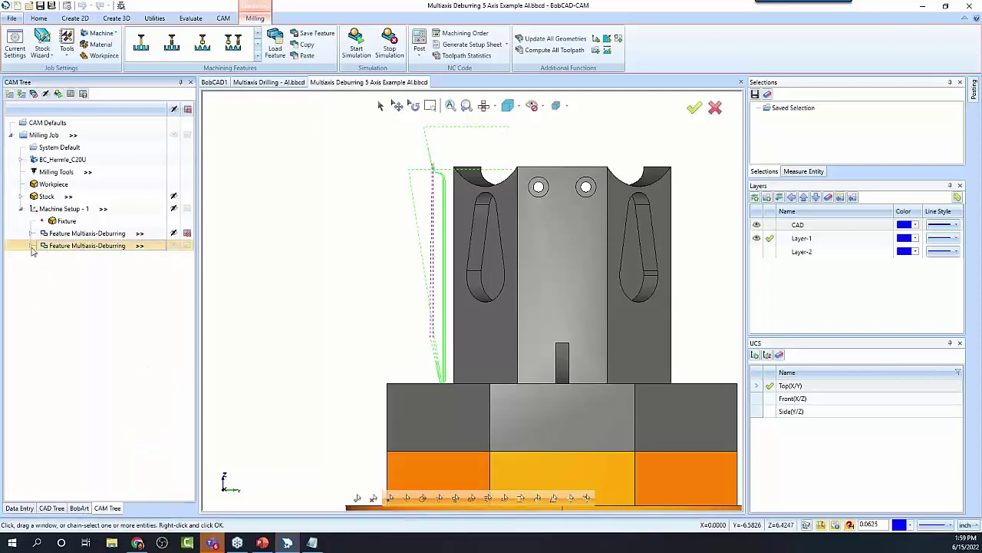
pyautogui.click(31, 245)
# Step: Examine the user-defined edge and machining surface assigned to the second Deburring operation on the rotated part
pyautogui.click(106, 295)
pyautogui.scroll(-2, 397, 270)
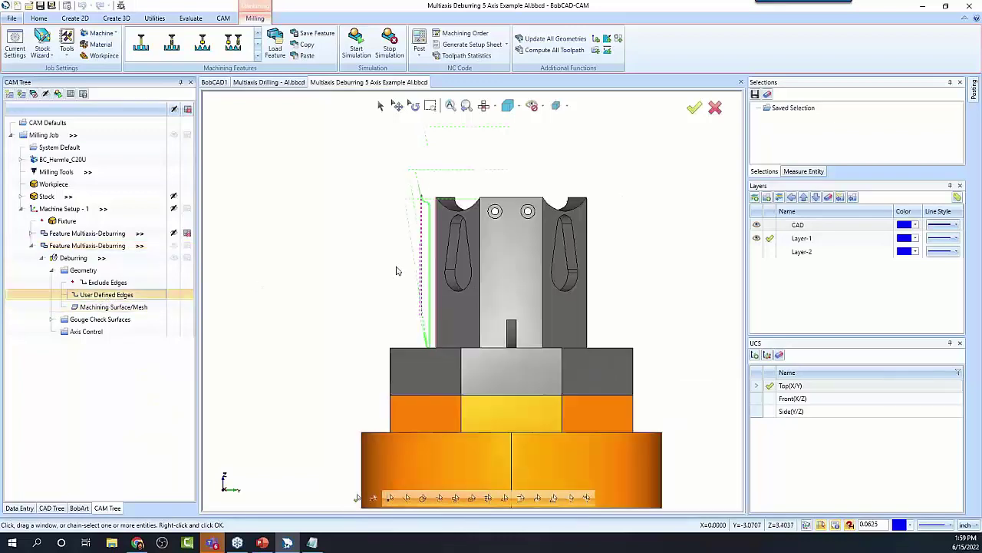
pyautogui.moveTo(397, 270); pyautogui.dragTo(207, 297, button='middle')
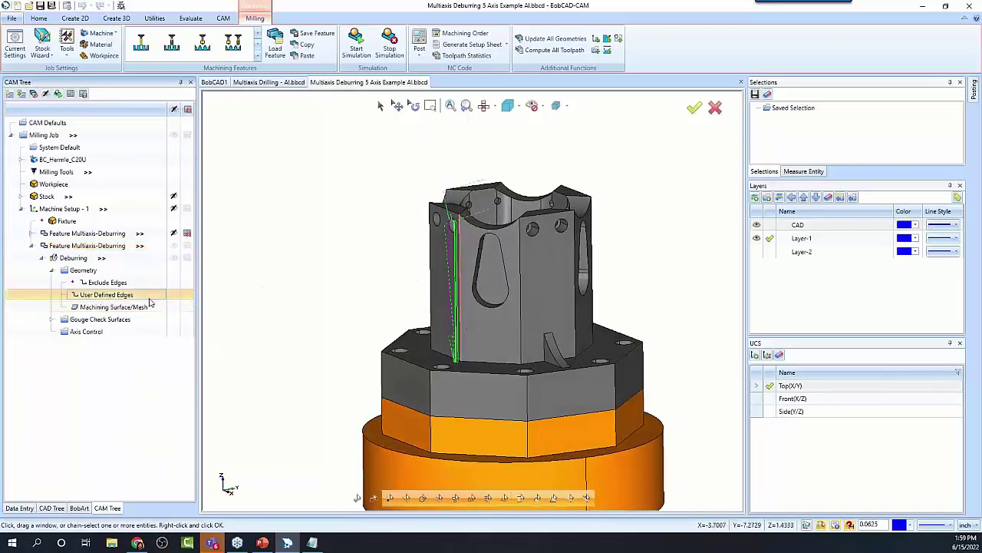
pyautogui.click(115, 307)
pyautogui.click(105, 295)
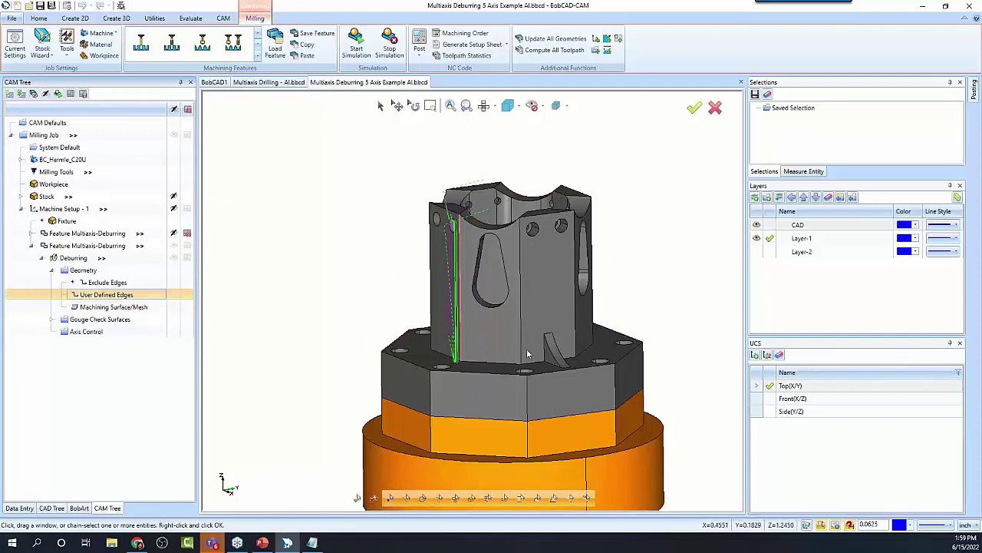
pyautogui.scroll(-2, 545, 306)
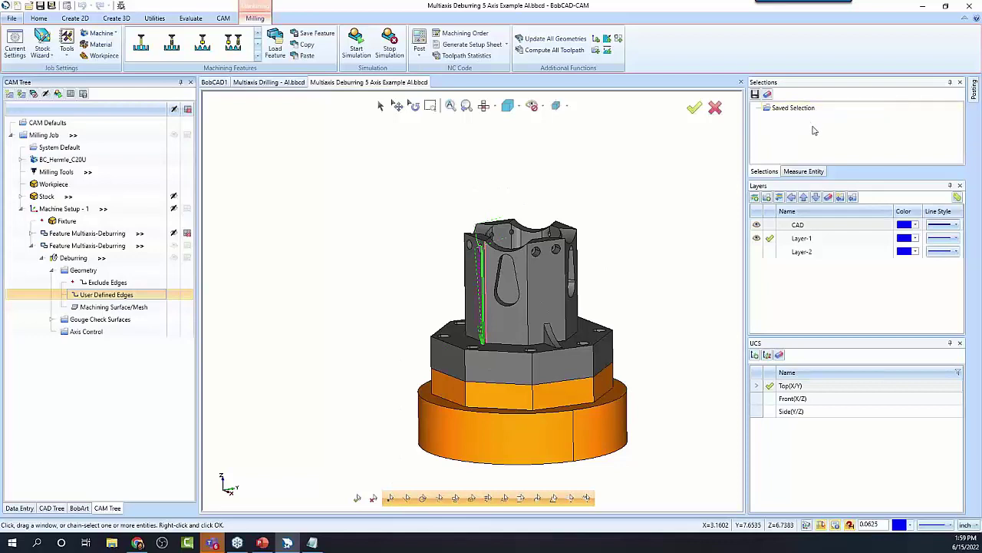
# Step: Open the second Deburring operation's user-defined edges, store the picked edge as a saved selection, and cancel the geometry picking
pyautogui.rightClick(119, 297)
pyautogui.click(146, 304)
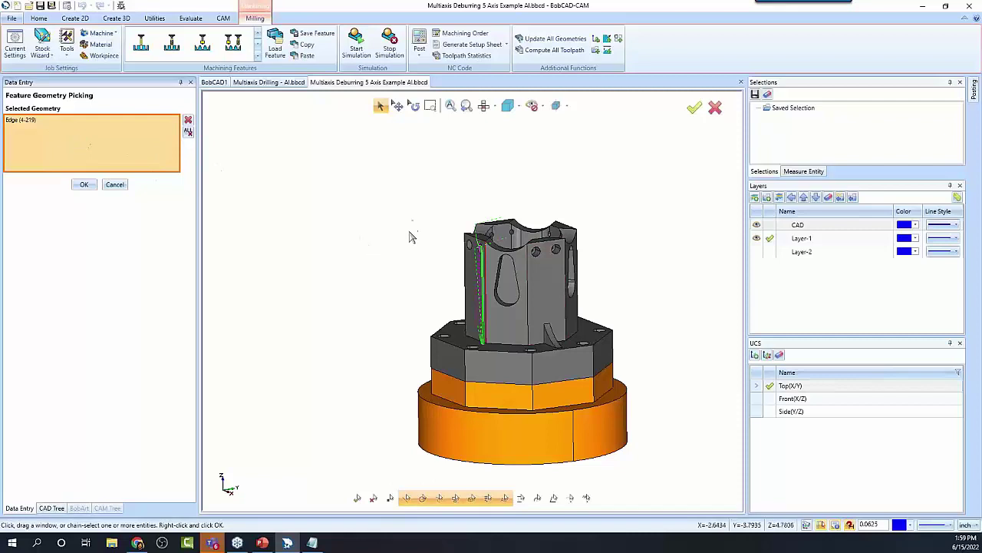
pyautogui.click(768, 95)
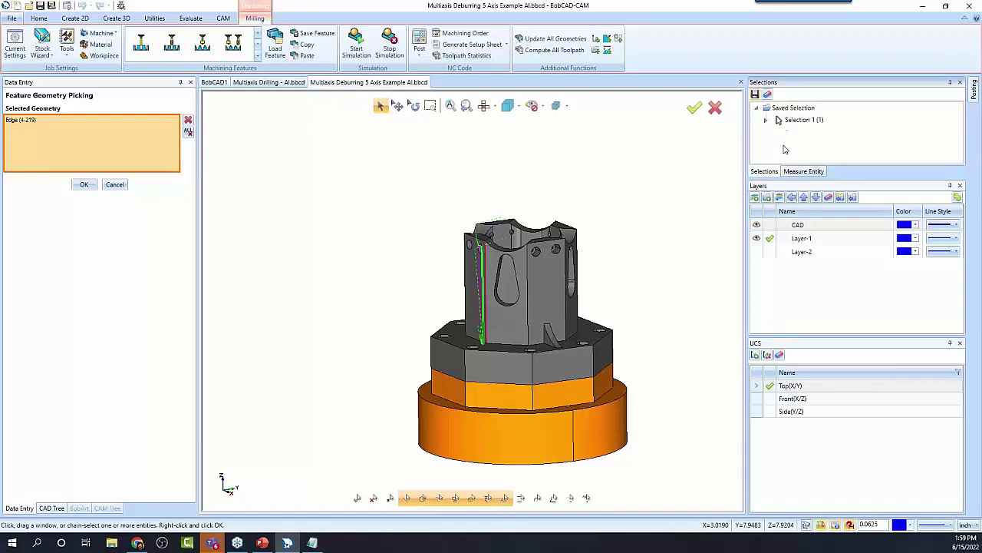
pyautogui.click(115, 185)
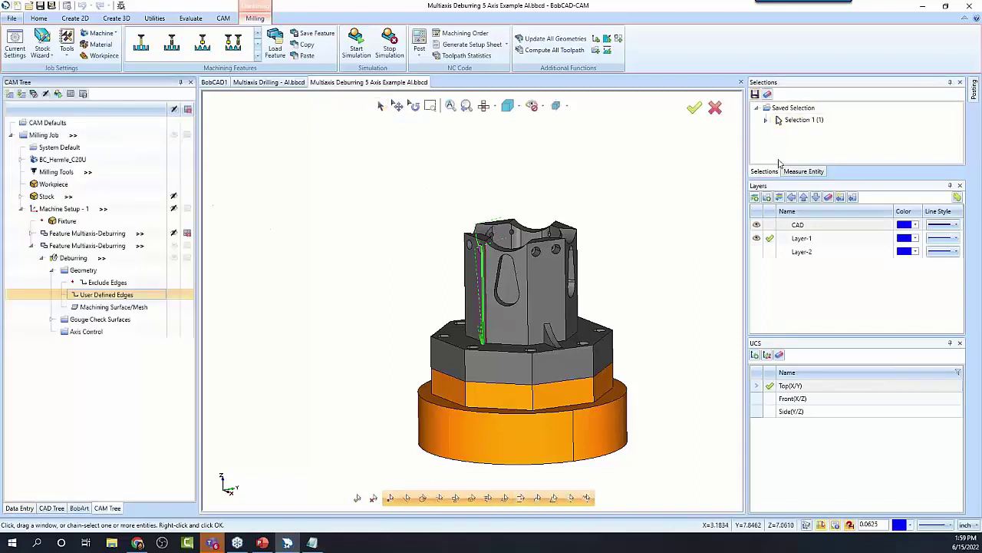
# Step: Rename the saved selection "Selection 1" as Edge
pyautogui.click(802, 121)
pyautogui.rightClick(802, 123)
pyautogui.click(829, 153)
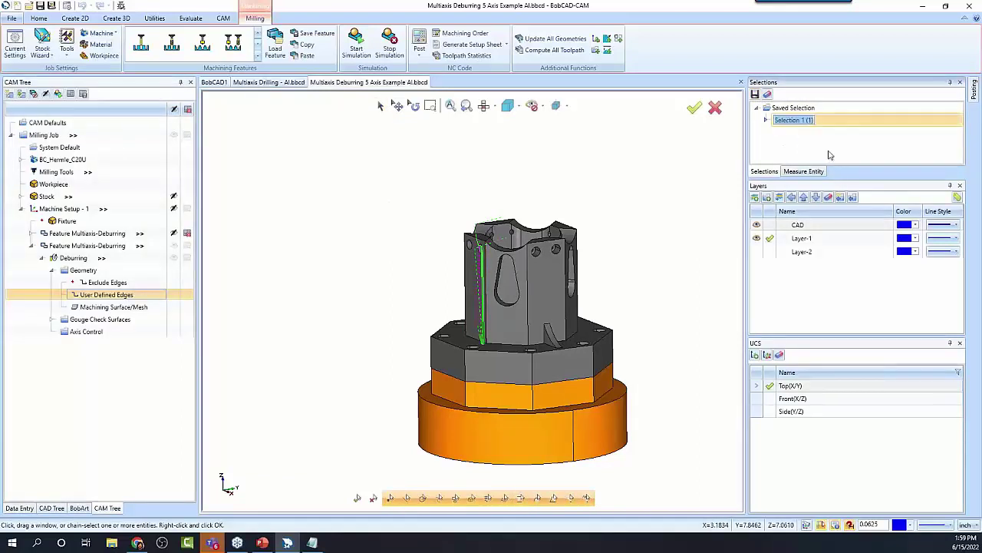
pyautogui.write('Edge')
pyautogui.press('Return')
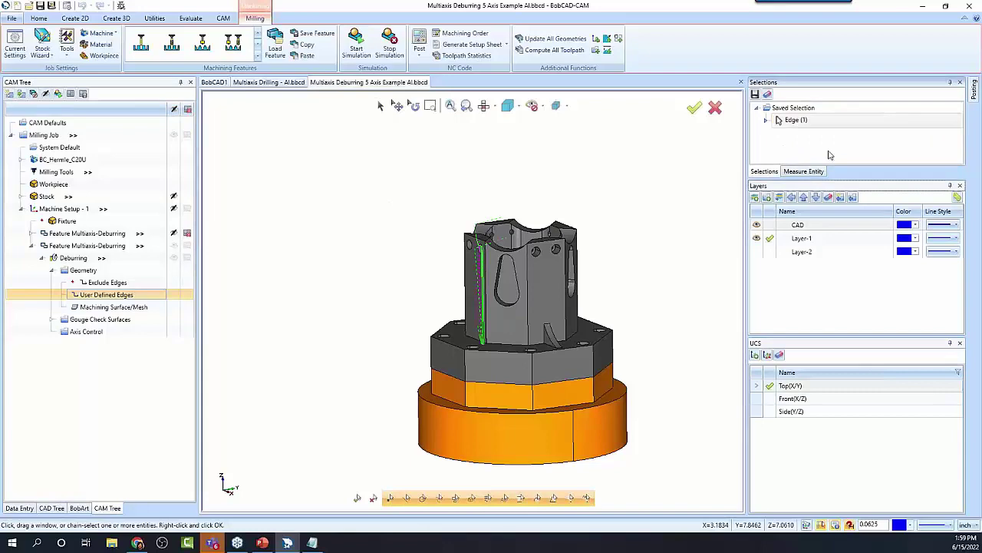
pyautogui.click(829, 120)
pyautogui.moveTo(568, 295); pyautogui.dragTo(612, 301, button='middle')
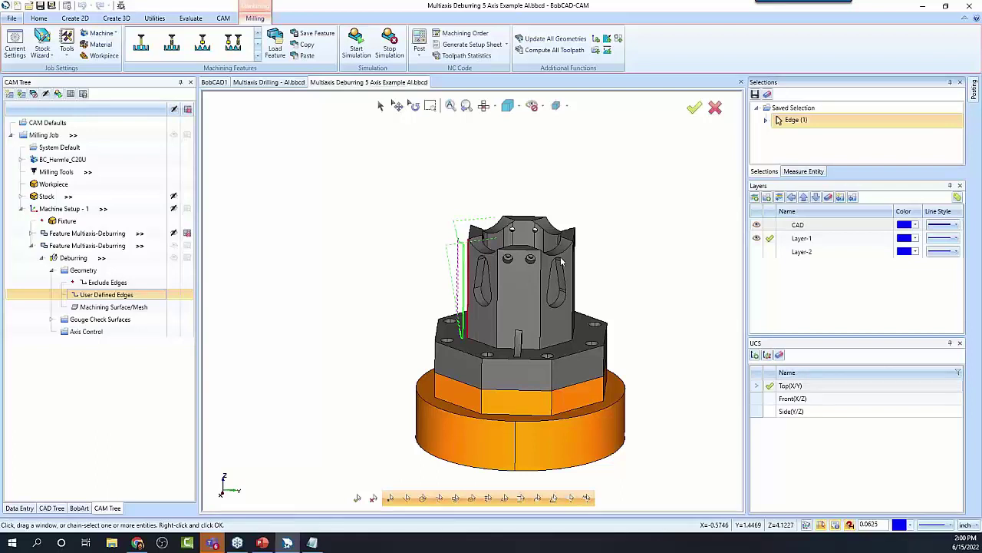
pyautogui.scroll(3, 561, 262)
pyautogui.scroll(-5, 561, 262)
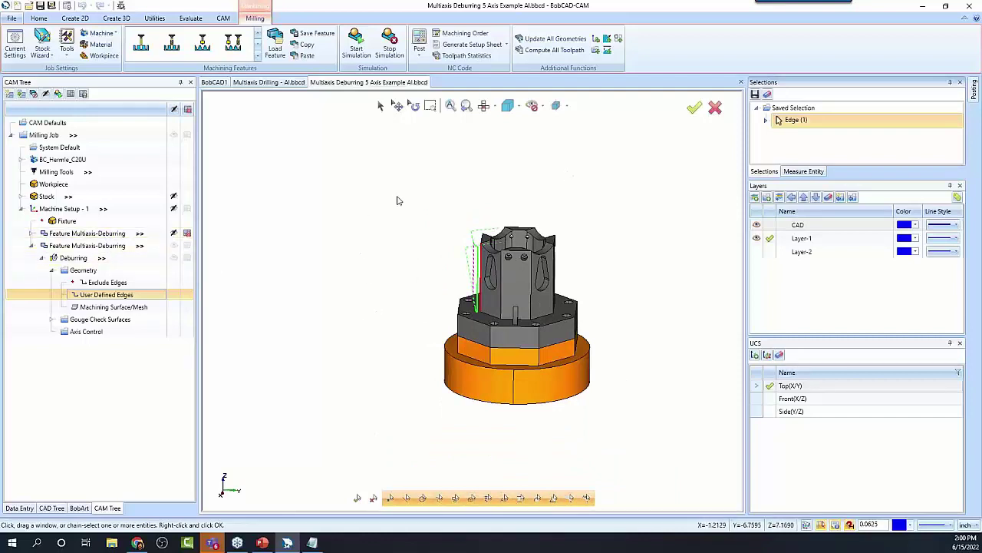
pyautogui.click(380, 105)
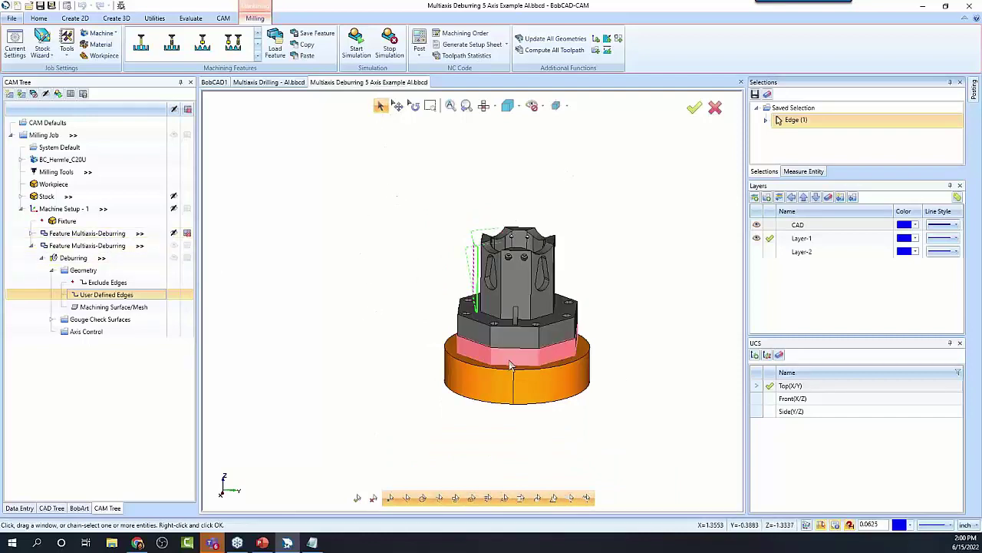
pyautogui.moveTo(421, 186); pyautogui.dragTo(586, 382)
pyautogui.click(11, 135)
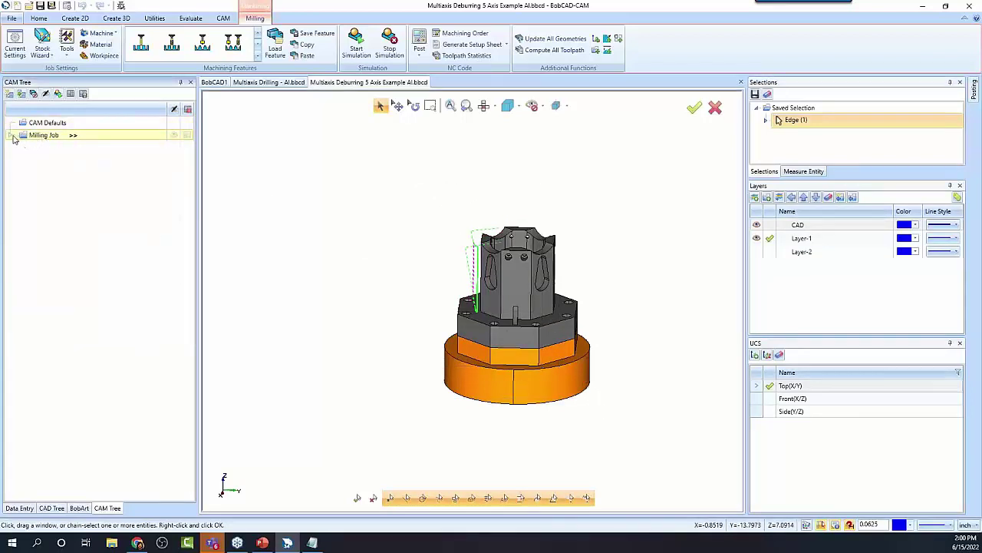
pyautogui.click(11, 135)
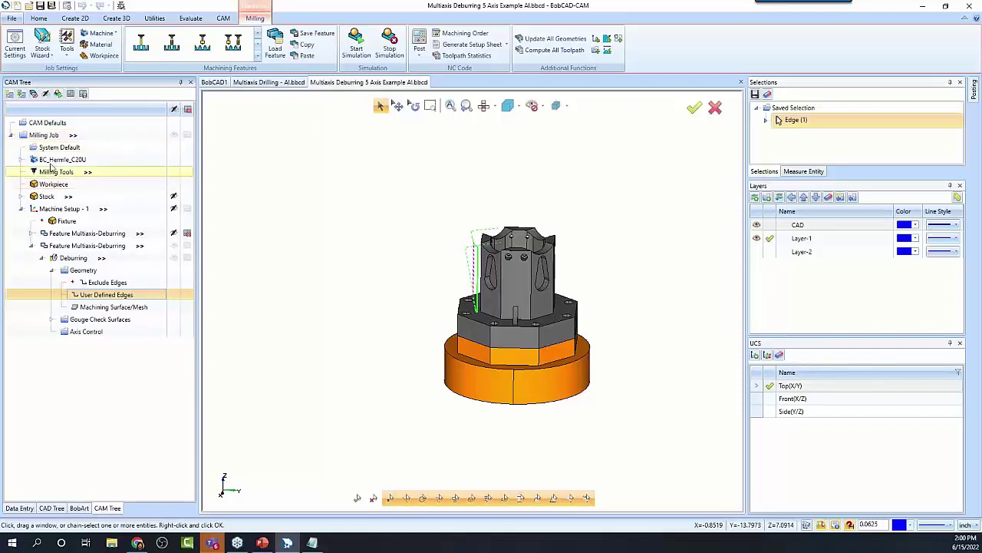
# Step: Add a new milling job that uses the 5x_Haas_TT_UMC750 machine and the System Default template
pyautogui.click(12, 136)
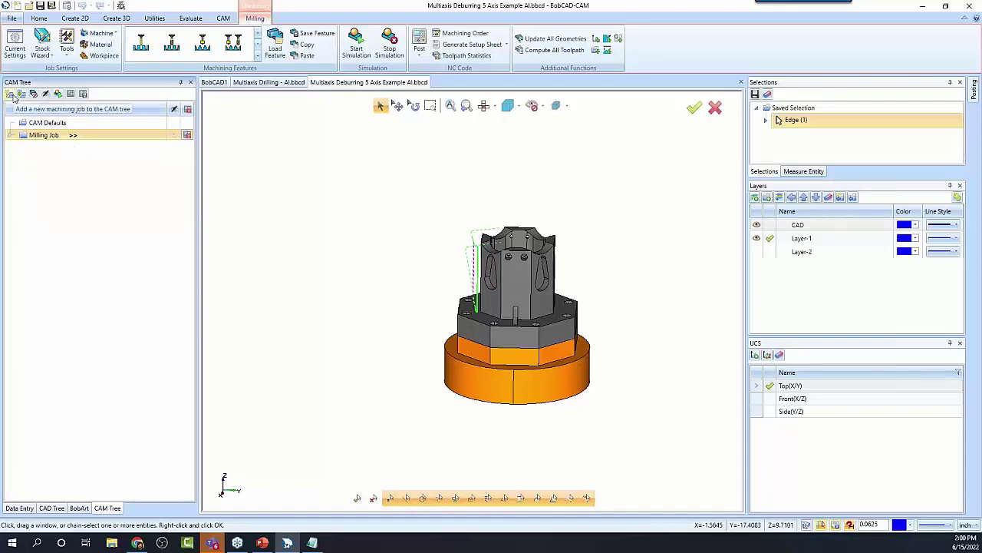
pyautogui.click(10, 94)
pyautogui.click(96, 196)
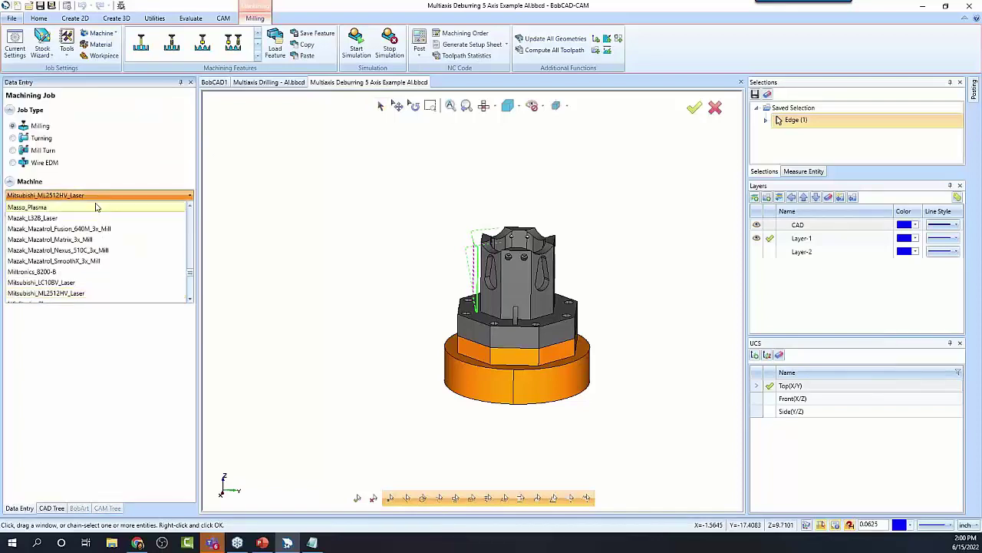
pyautogui.scroll(10, 94, 230)
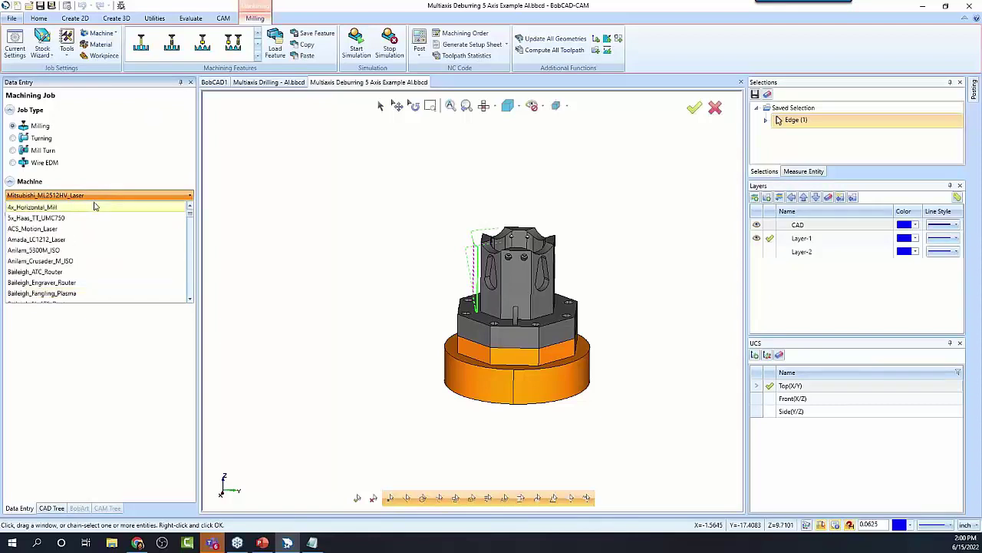
pyautogui.click(90, 217)
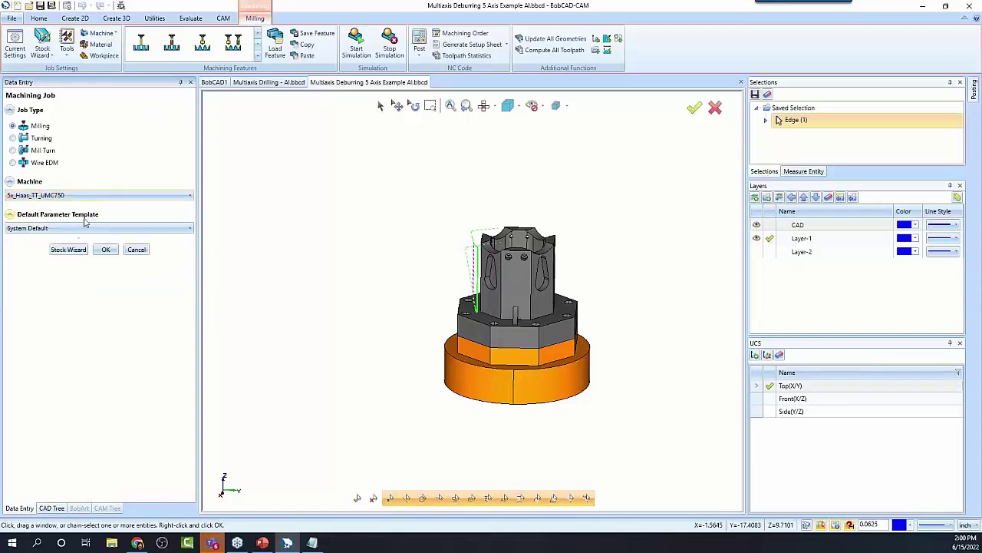
# Step: Start the stock wizard and assign the grey part body as the workpiece
pyautogui.click(73, 251)
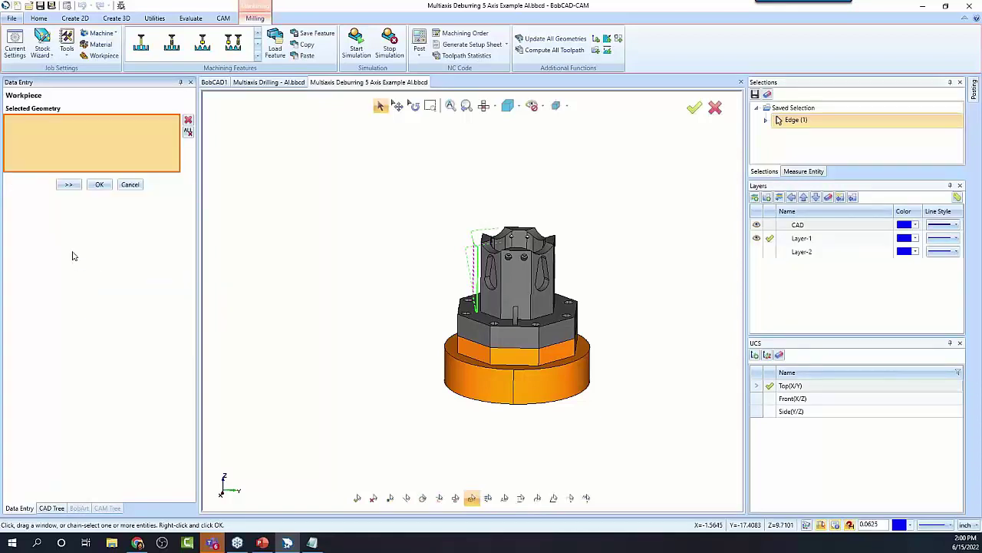
pyautogui.click(549, 281)
pyautogui.click(70, 186)
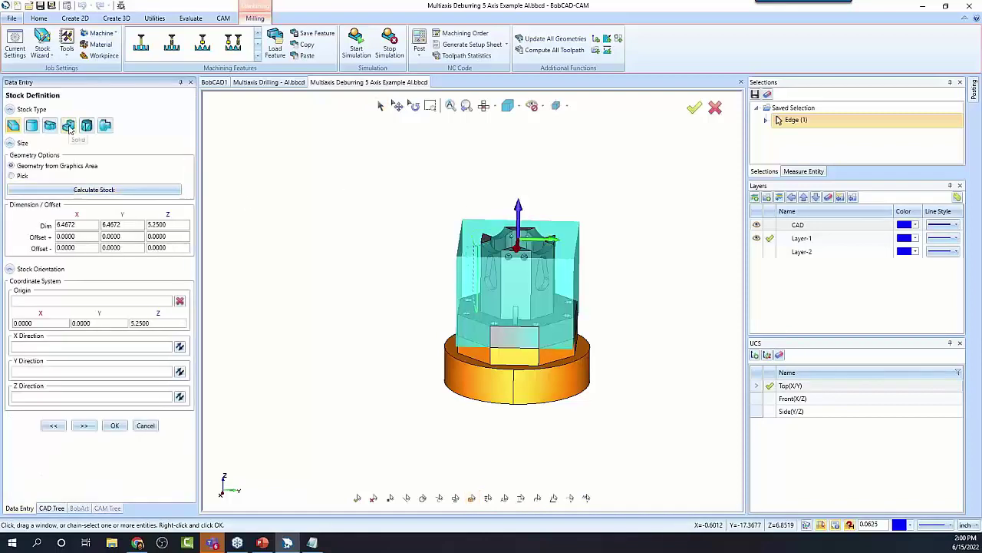
# Step: Define solid-type stock from the grey part body, calculate it, and accept Machine Setup - 1 on the Top(X/Y) UCS
pyautogui.click(69, 125)
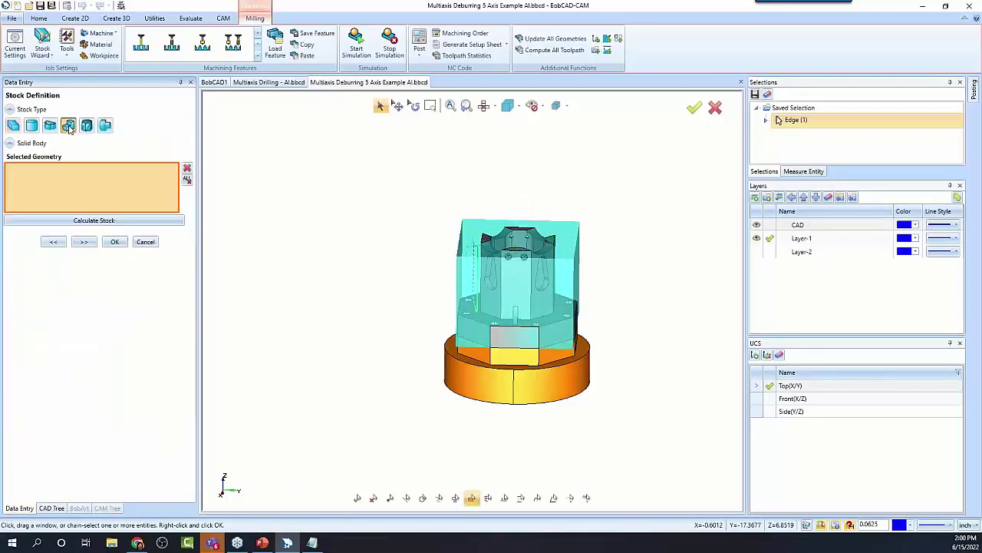
pyautogui.click(500, 275)
pyautogui.click(69, 220)
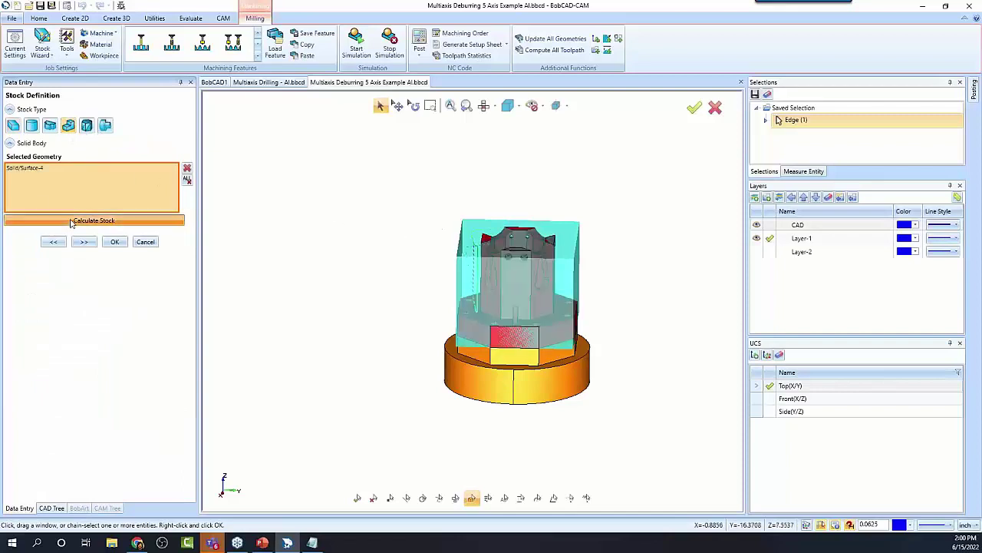
pyautogui.click(84, 242)
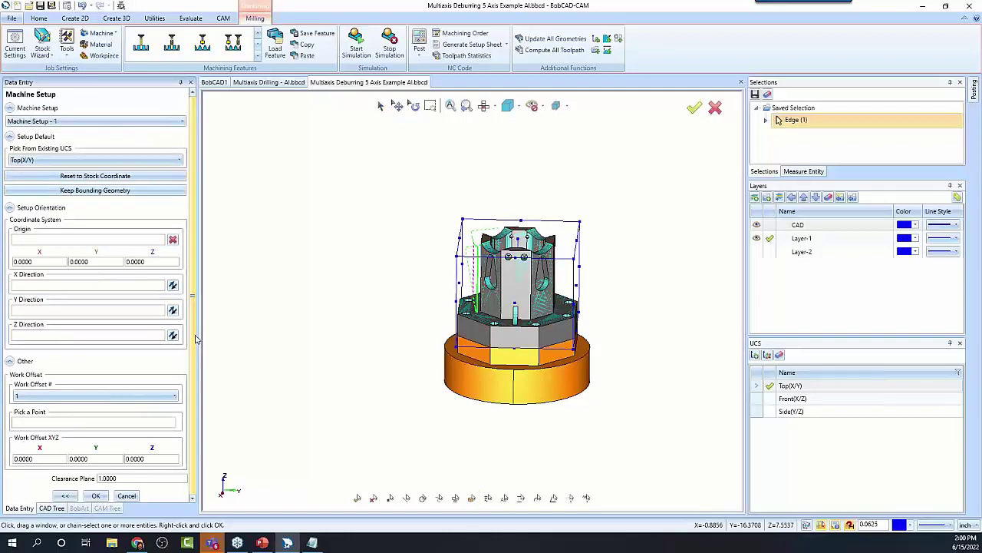
pyautogui.moveTo(390, 333); pyautogui.dragTo(445, 344, button='middle')
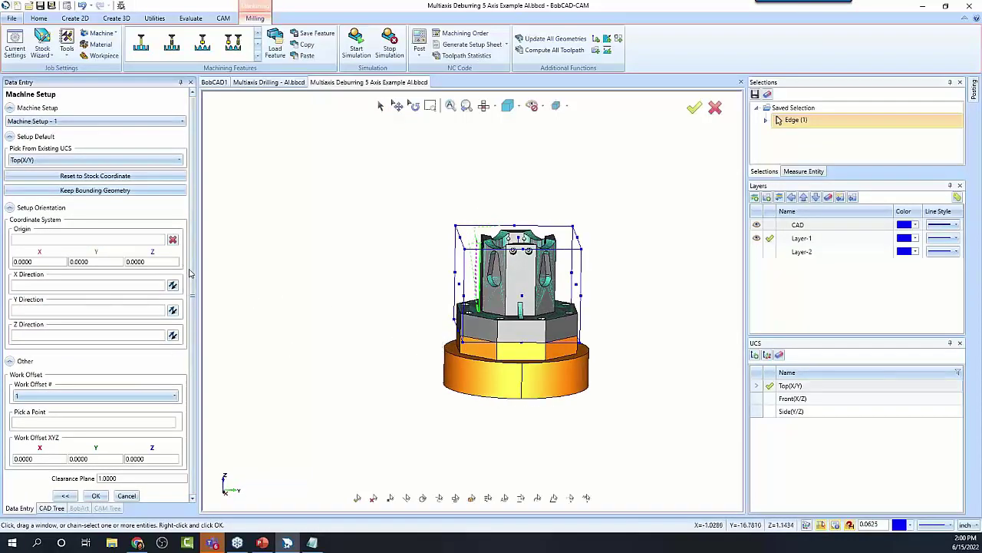
pyautogui.click(98, 504)
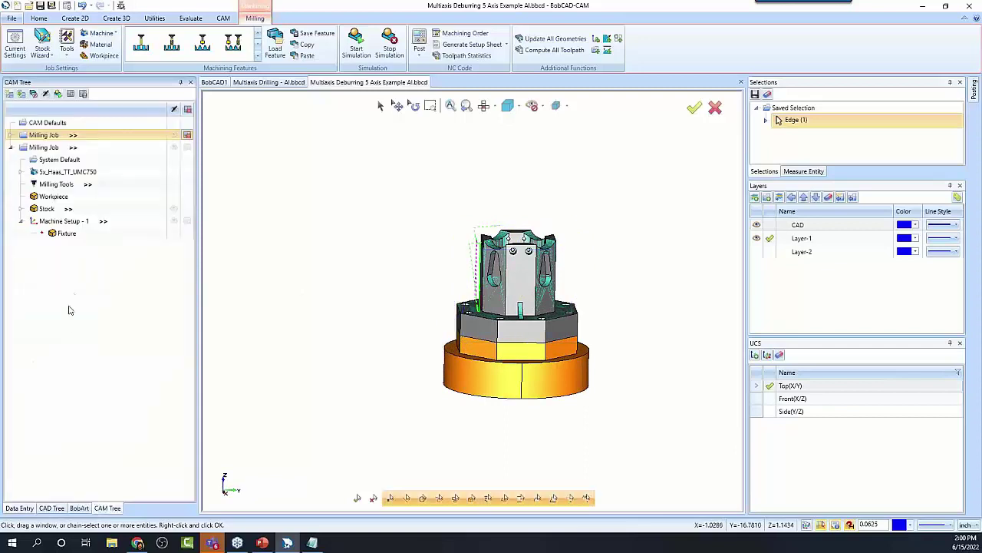
# Step: Assign the orange octagonal block and the orange round base as the fixture of the new machine setup
pyautogui.rightClick(66, 234)
pyautogui.click(96, 240)
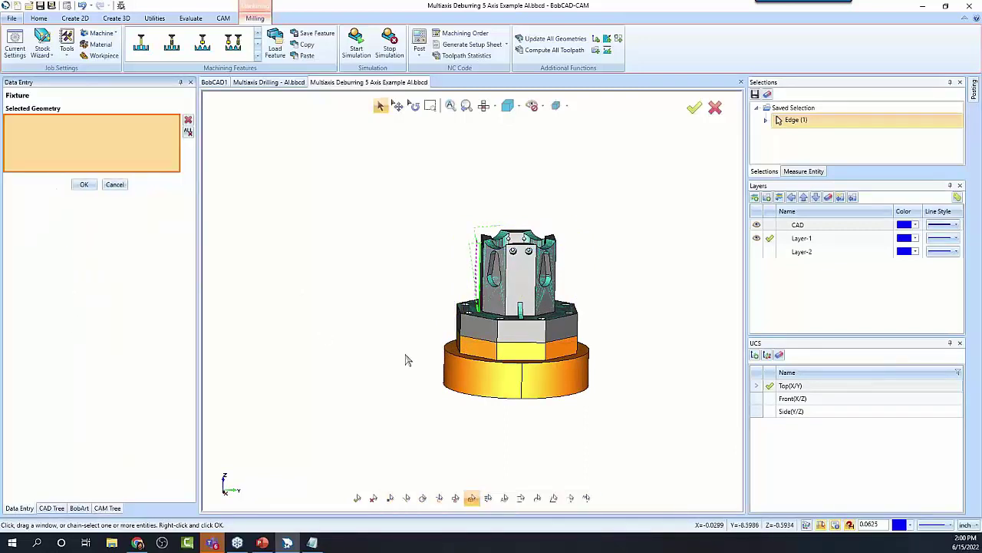
pyautogui.click(462, 350)
pyautogui.click(459, 362)
pyautogui.click(83, 185)
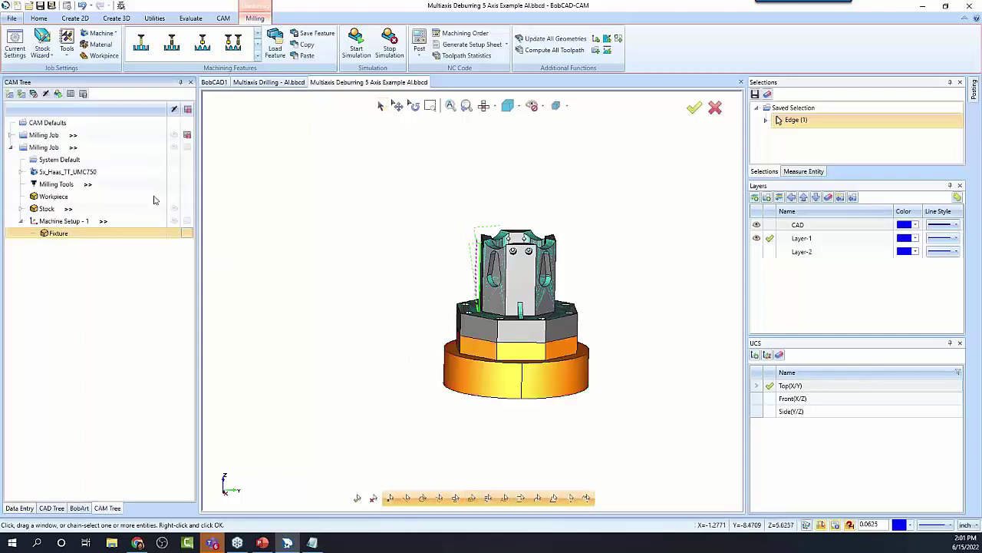
# Step: Hide the new job's stock and blank the first milling job's display
pyautogui.moveTo(328, 269); pyautogui.dragTo(343, 315, button='middle')
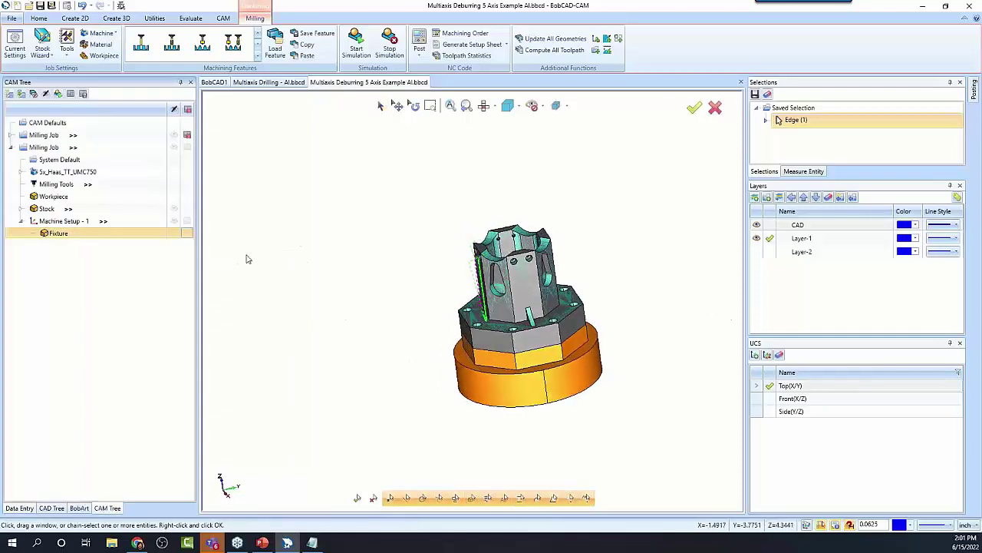
pyautogui.click(174, 210)
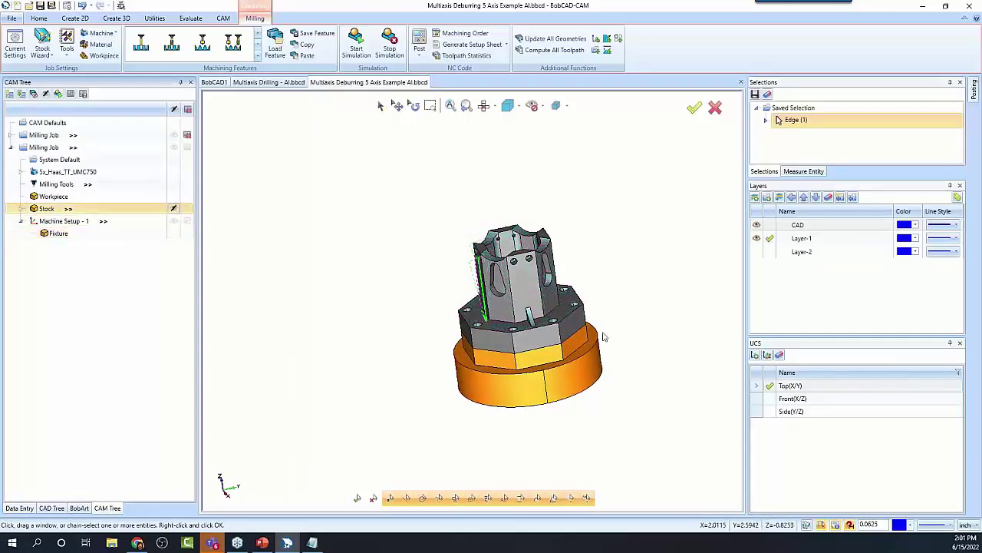
pyautogui.click(173, 138)
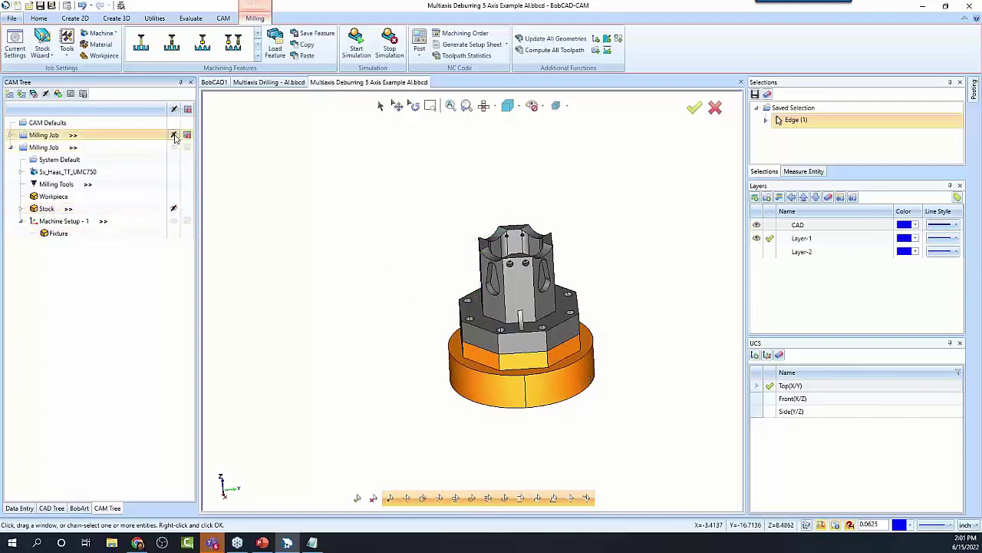
pyautogui.scroll(3, 539, 359)
pyautogui.scroll(-5, 539, 359)
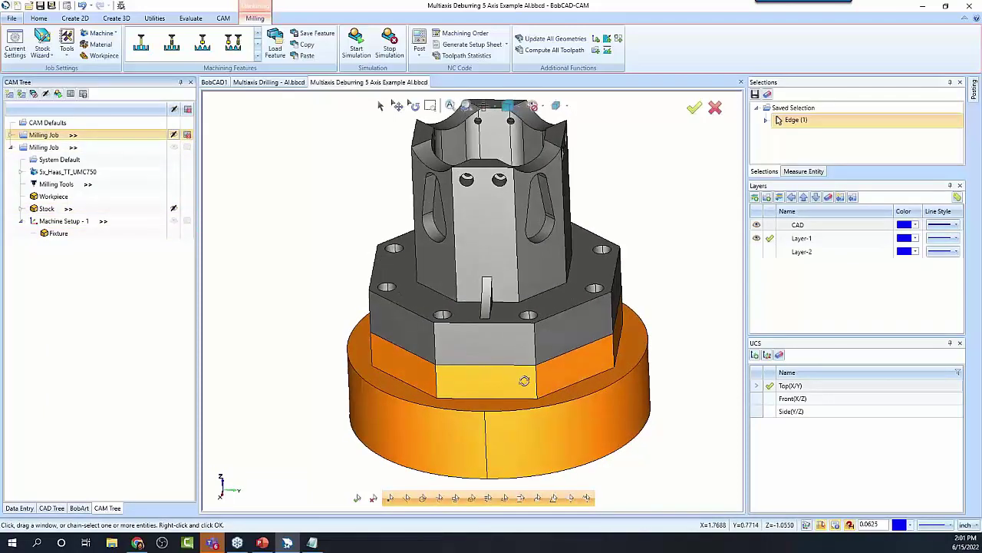
# Step: Add a Mill Multiaxis feature with the Deburring toolpath type to Machine Setup - 1 and advance to its rough tool settings
pyautogui.click(66, 222)
pyautogui.rightClick(66, 223)
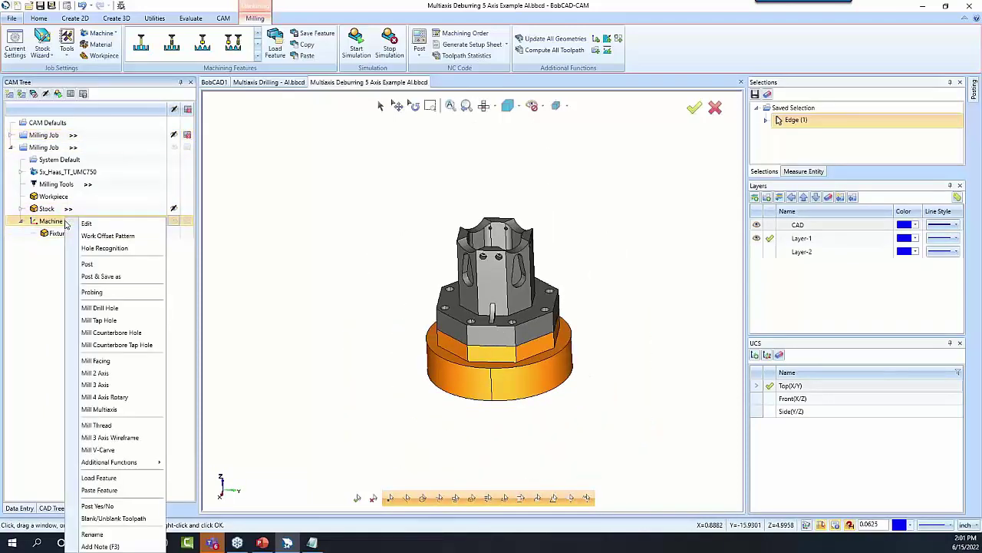
pyautogui.moveTo(148, 467)
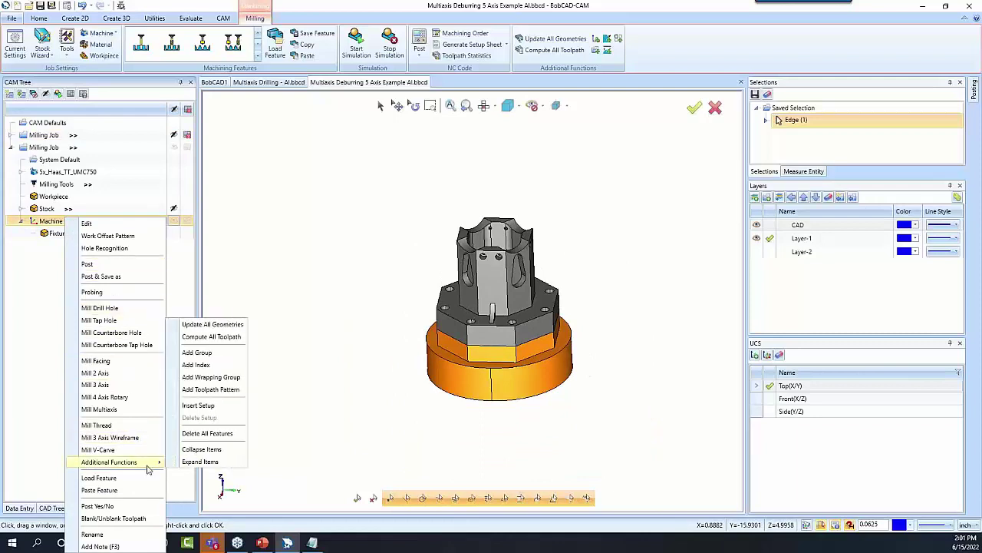
pyautogui.click(128, 411)
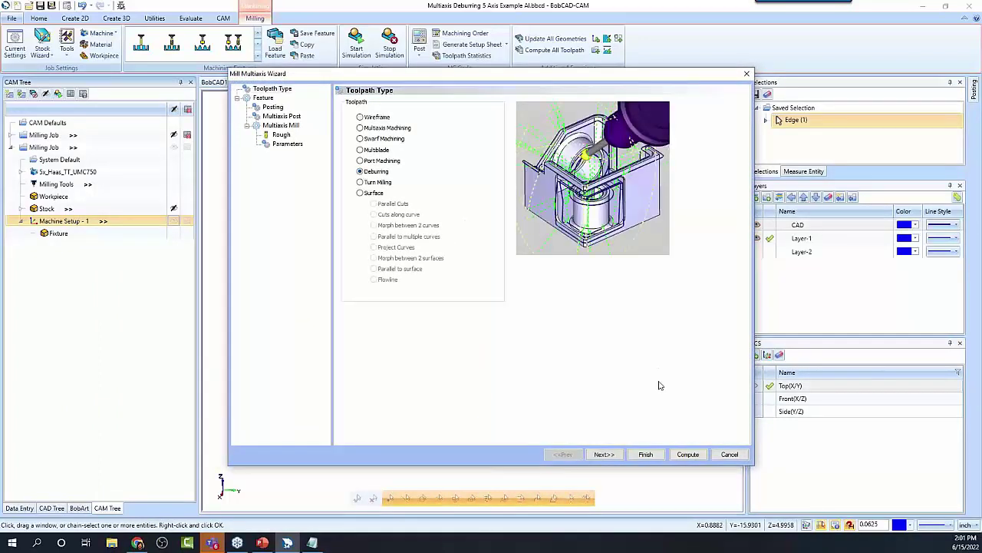
pyautogui.click(605, 455)
pyautogui.click(605, 455)
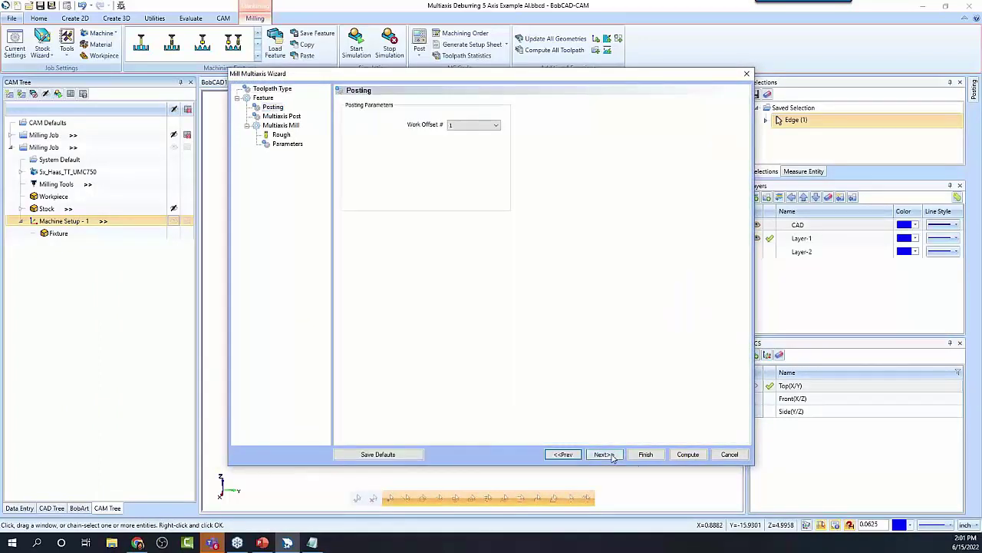
pyautogui.click(605, 455)
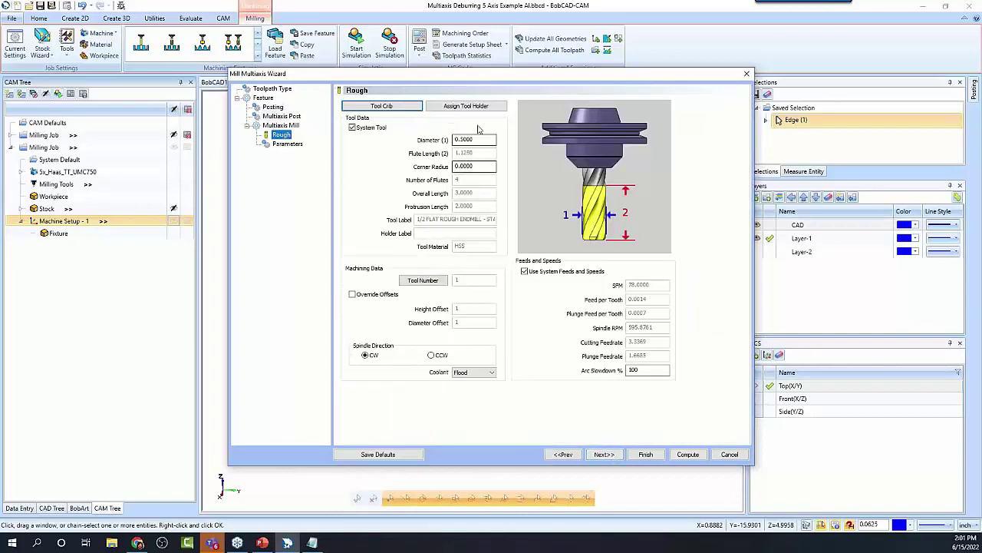
pyautogui.click(381, 106)
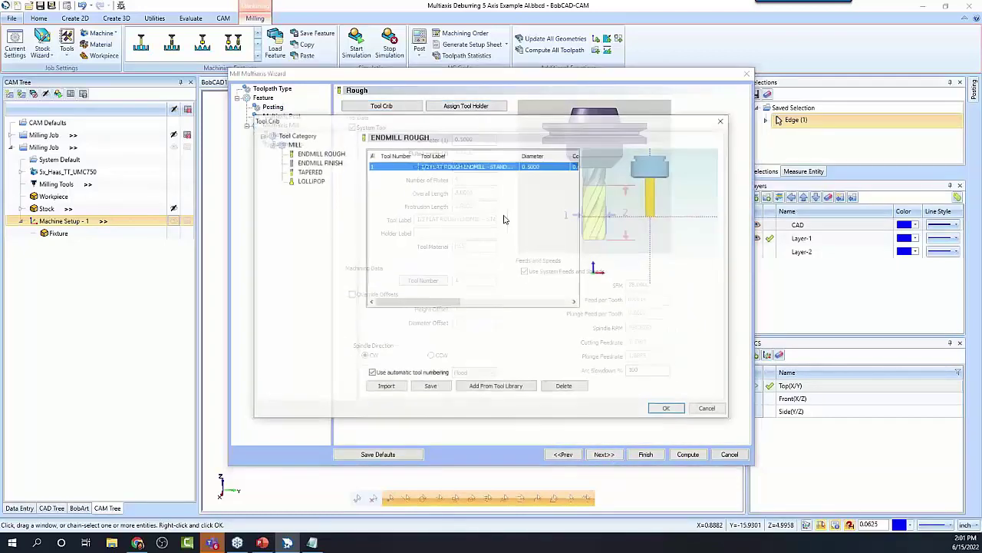
pyautogui.click(332, 152)
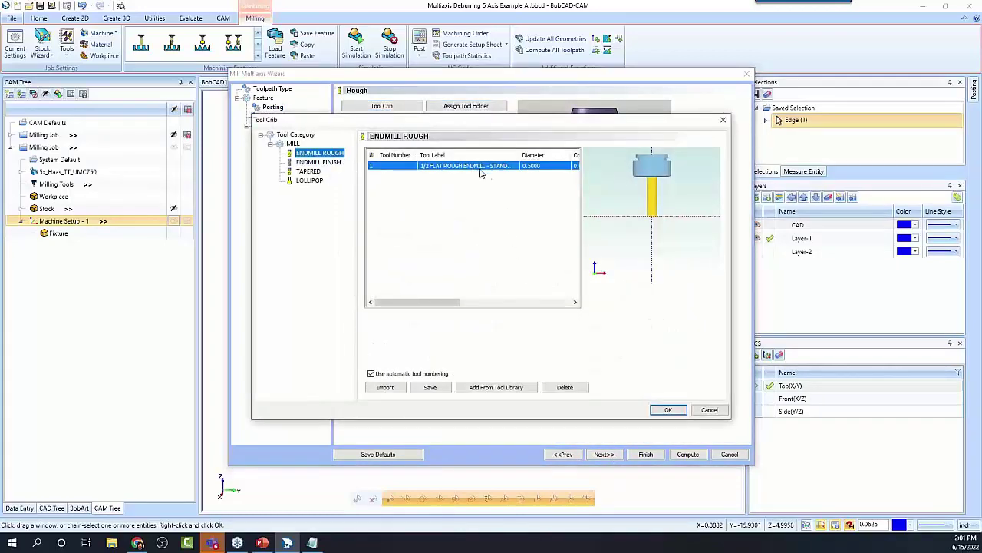
pyautogui.click(711, 409)
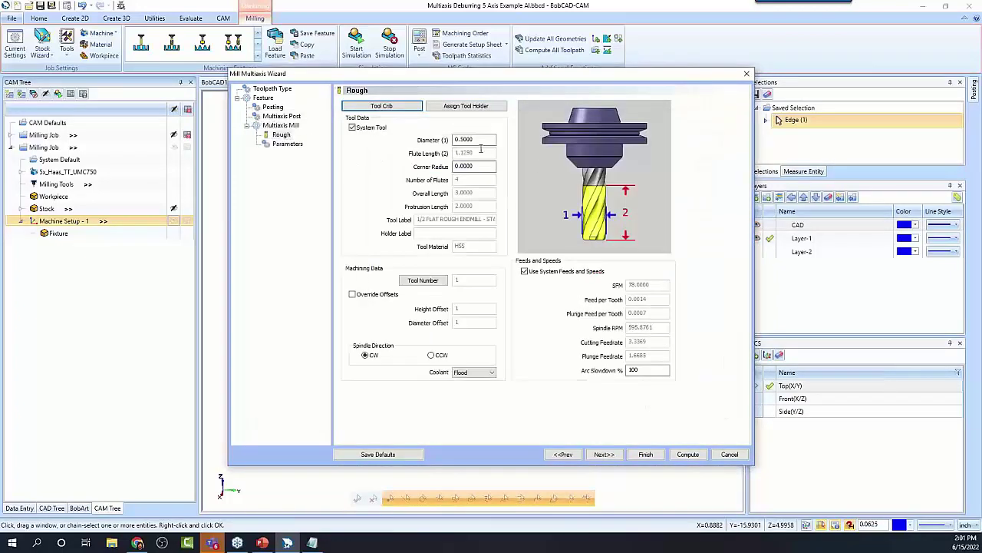
# Step: Set the rough tool's corner radius to 0.25 and assign it the 0.5 inch I.D. Arbor CAT 40 holder
pyautogui.press('Tab')
pyautogui.write('.2')
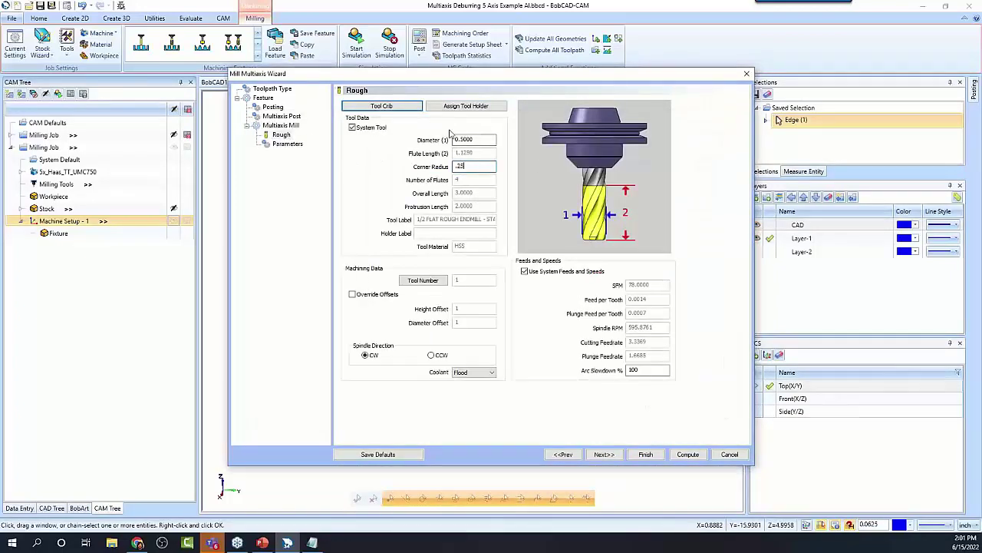
pyautogui.click(466, 106)
pyautogui.click(492, 190)
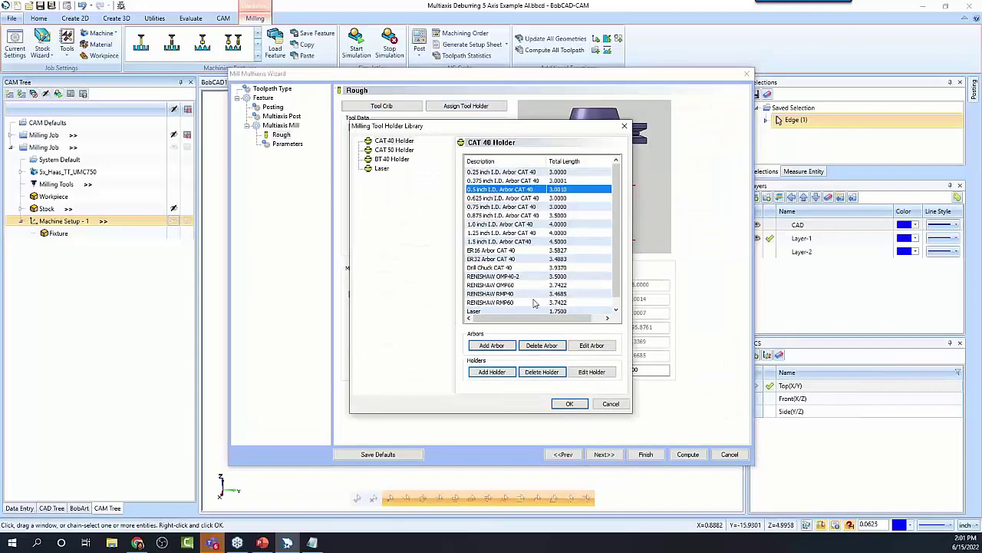
pyautogui.click(568, 404)
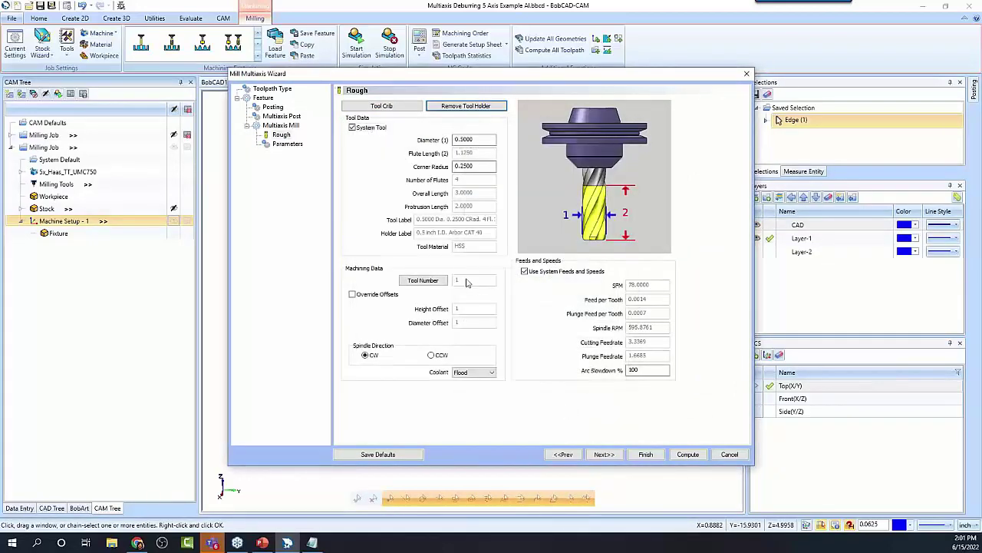
# Step: Assign all faces of the grey part as the deburring toolpath's part surfaces, leaving out the orange fixture bodies
pyautogui.click(288, 144)
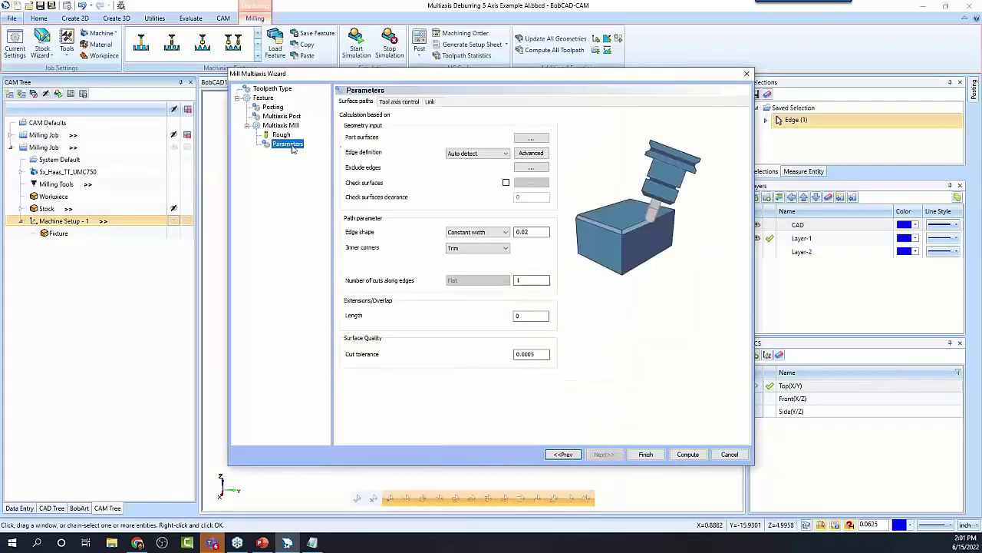
pyautogui.click(530, 140)
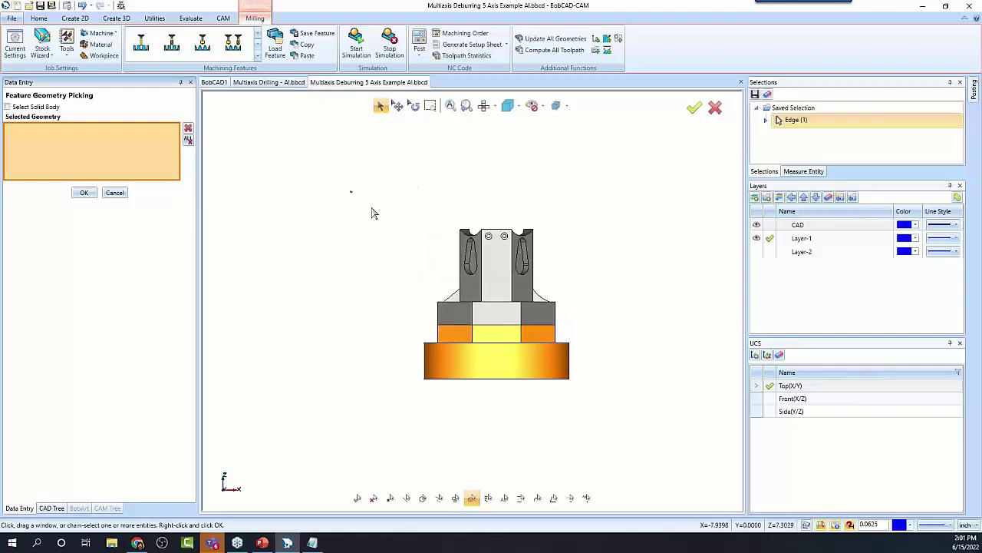
pyautogui.moveTo(372, 213); pyautogui.dragTo(634, 327)
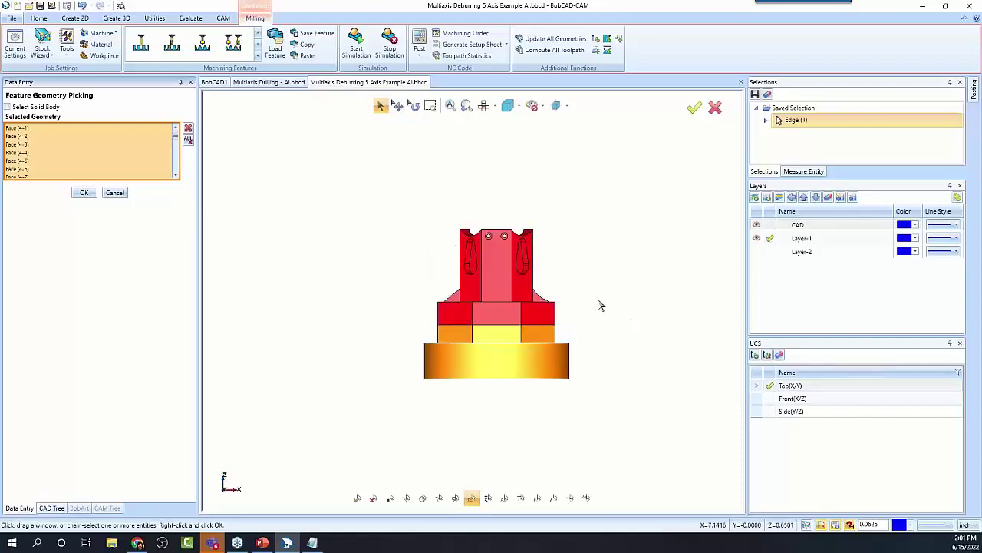
pyautogui.click(90, 195)
# Step: Set the edge definition to User defined and open the picking of the user-defined edges
pyautogui.click(491, 154)
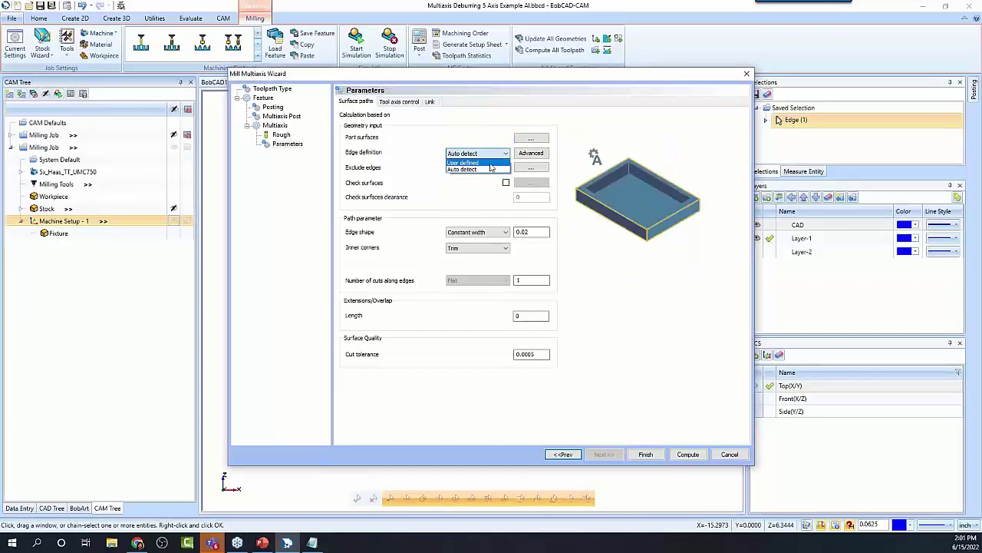
pyautogui.click(491, 163)
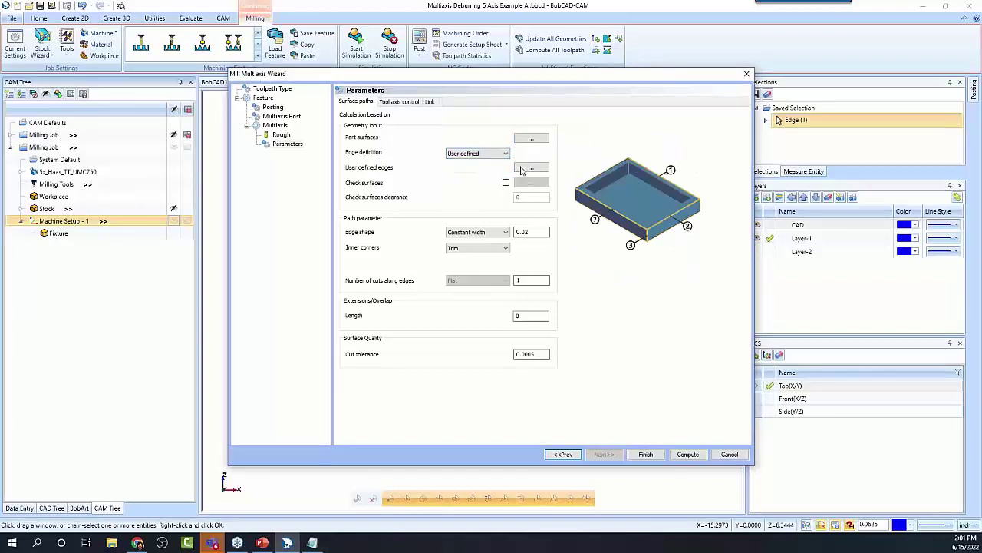
pyautogui.click(527, 169)
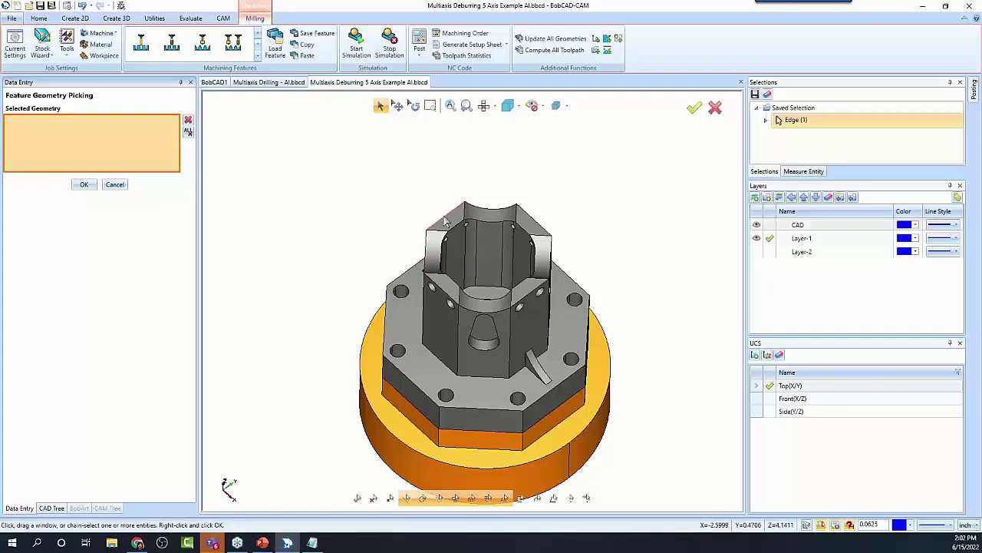
# Step: Pick the outer edges around the scalloped top rim of the grey part as edges to deburr
pyautogui.rightClick(445, 221)
pyautogui.click(485, 234)
pyautogui.moveTo(642, 263)
pyautogui.mouseDown(button='middle')
pyautogui.moveTo(675, 245)
pyautogui.moveTo(640, 256)
pyautogui.moveTo(661, 251)
pyautogui.moveTo(653, 251)
pyautogui.mouseUp(button='middle')
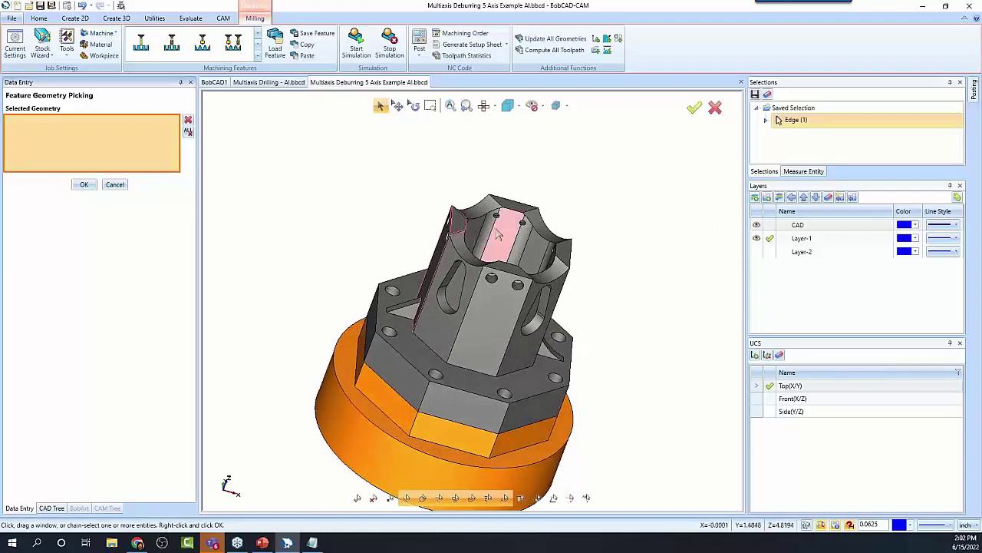
pyautogui.click(461, 237)
pyautogui.moveTo(671, 292); pyautogui.dragTo(625, 345, button='middle')
pyautogui.click(454, 232)
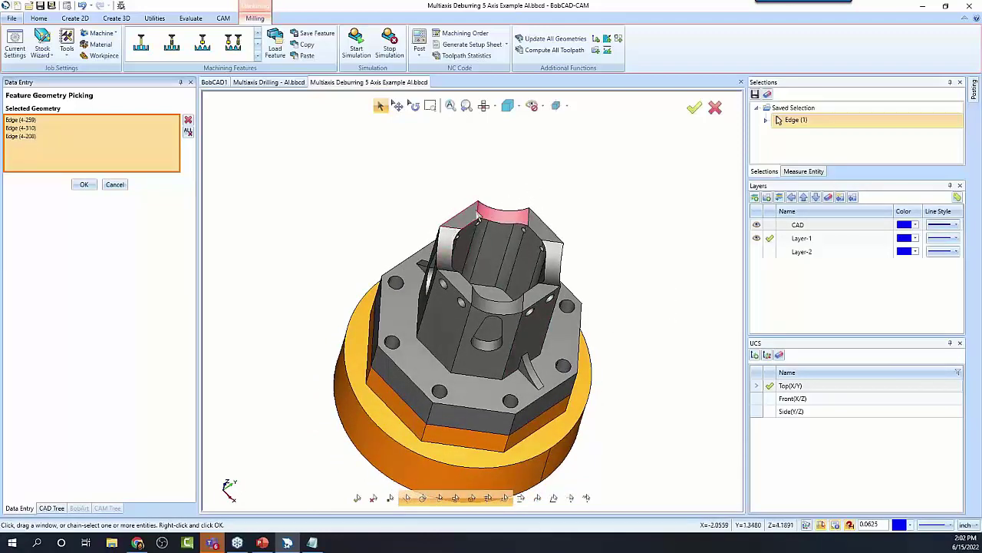
pyautogui.click(443, 244)
pyautogui.click(441, 244)
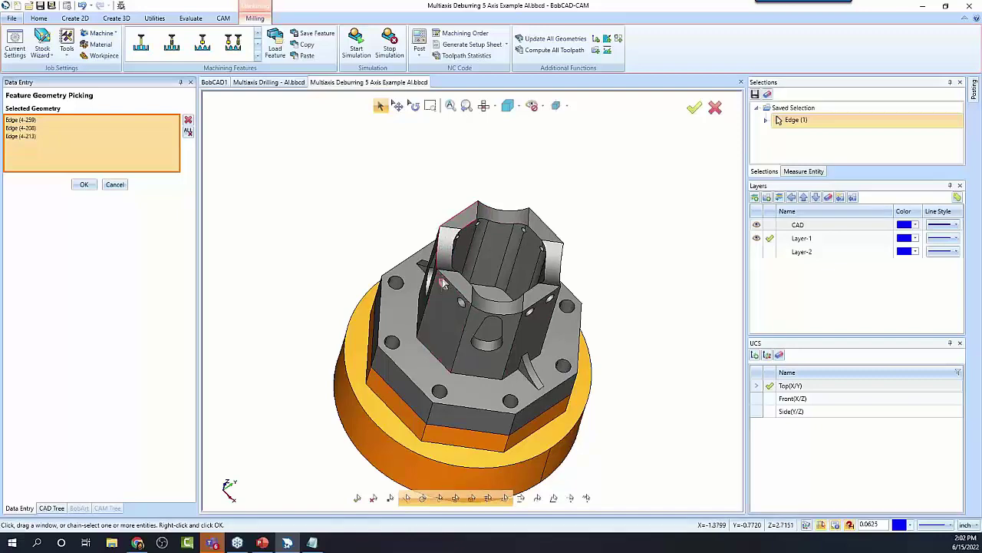
pyautogui.click(448, 281)
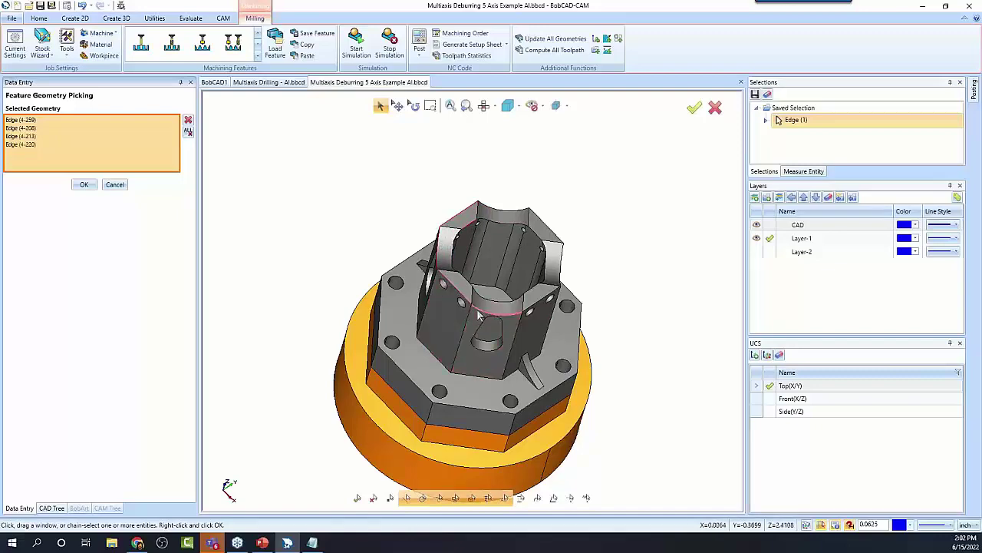
pyautogui.click(537, 305)
pyautogui.click(537, 305)
pyautogui.moveTo(640, 356); pyautogui.dragTo(601, 388, button='middle')
pyautogui.click(525, 327)
pyautogui.moveTo(621, 321); pyautogui.dragTo(513, 297, button='middle')
pyautogui.moveTo(637, 387); pyautogui.dragTo(562, 406, button='middle')
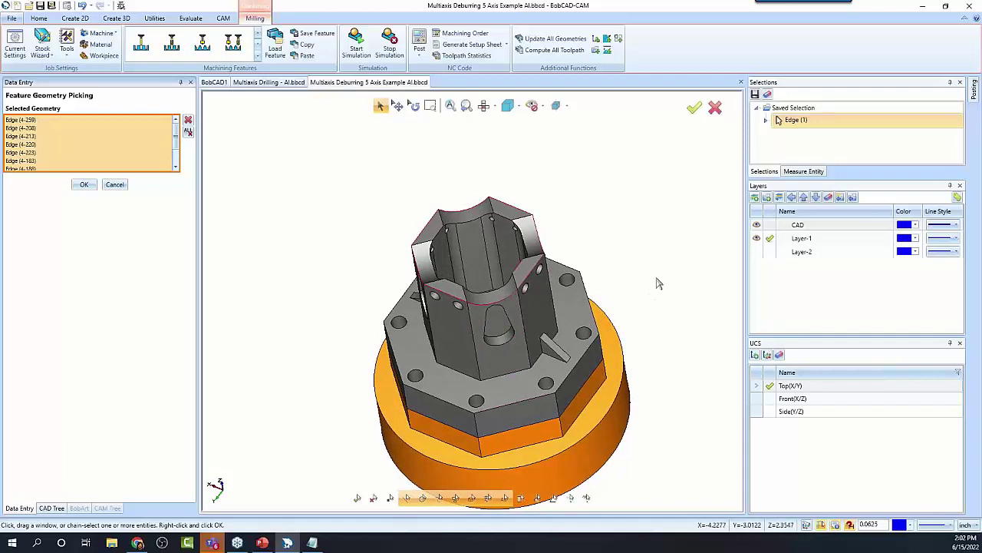
# Step: Add the inner edges around the part's scalloped top rim to the edge selection and check the loop from all sides
pyautogui.moveTo(660, 284); pyautogui.dragTo(600, 271, button='middle')
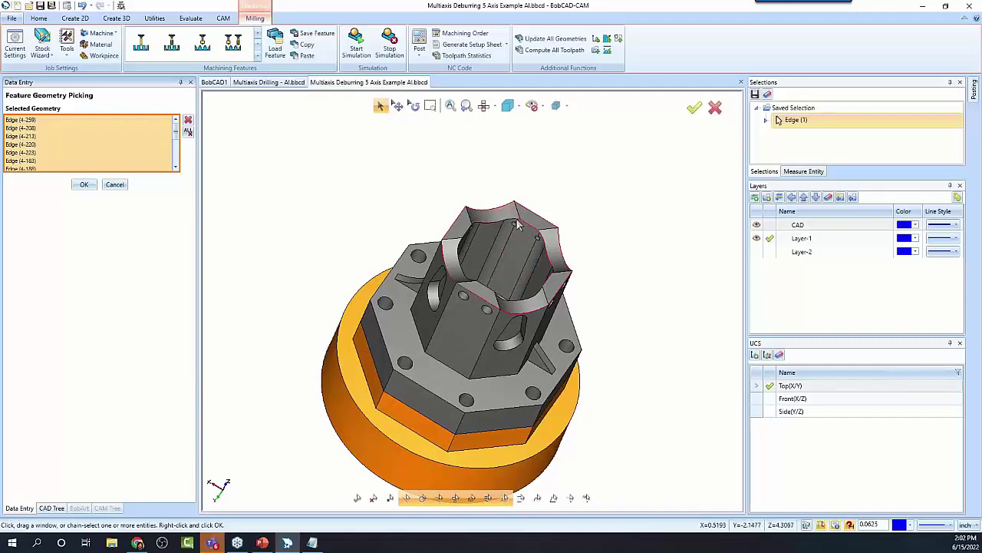
pyautogui.moveTo(683, 363); pyautogui.dragTo(593, 279, button='middle')
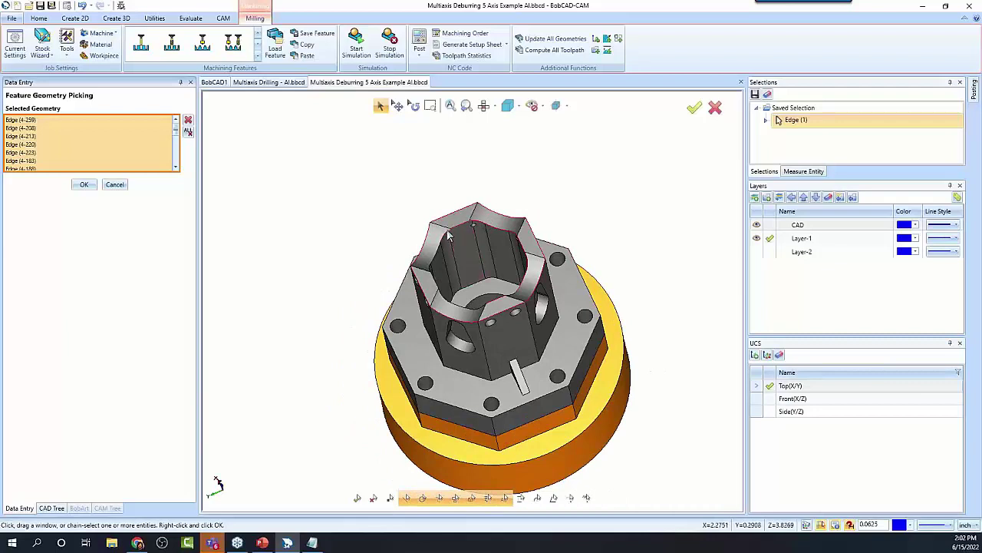
pyautogui.scroll(3, 449, 236)
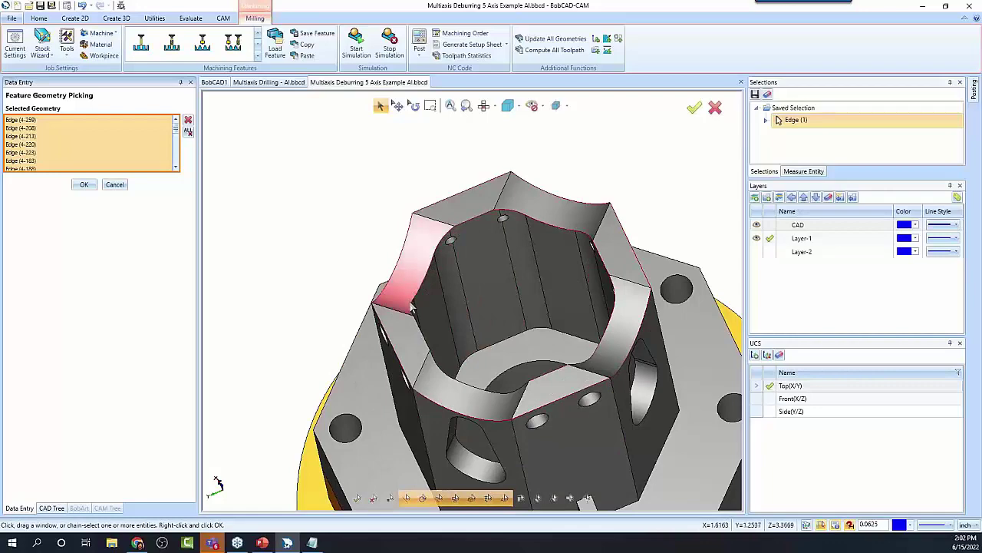
pyautogui.scroll(-3, 583, 349)
pyautogui.moveTo(584, 349); pyautogui.dragTo(439, 265, button='middle')
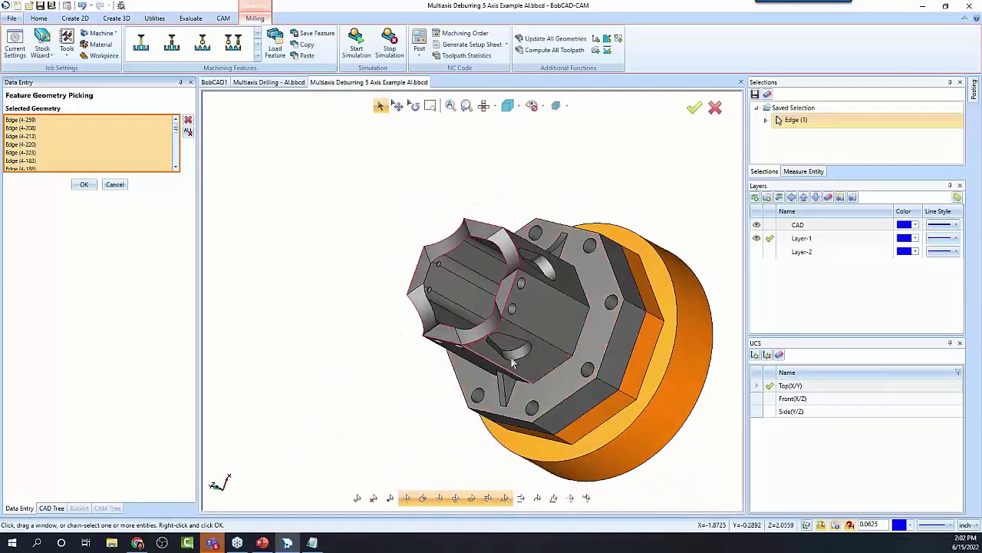
pyautogui.scroll(3, 438, 274)
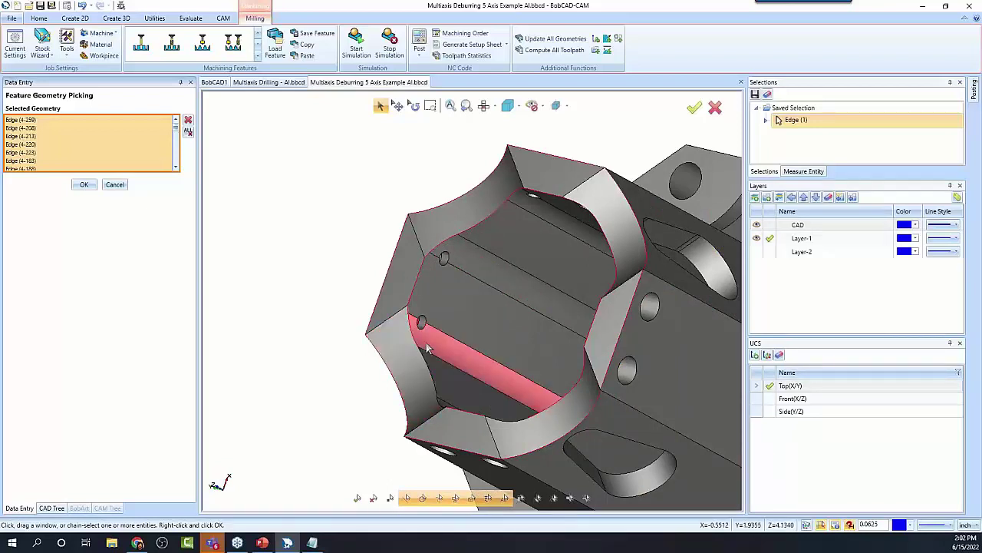
pyautogui.moveTo(376, 283); pyautogui.dragTo(542, 429, button='middle')
pyautogui.scroll(5, 462, 211)
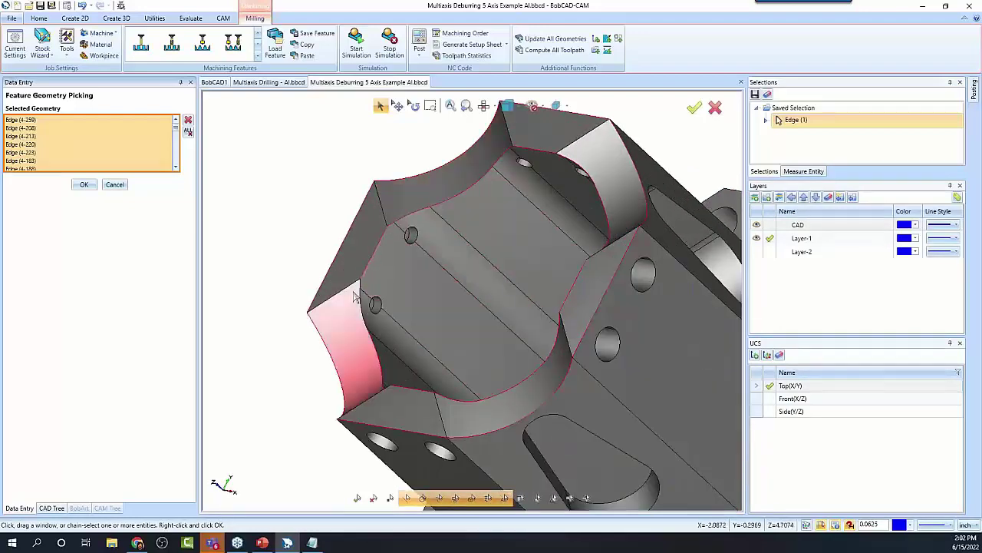
pyautogui.scroll(-6, 367, 305)
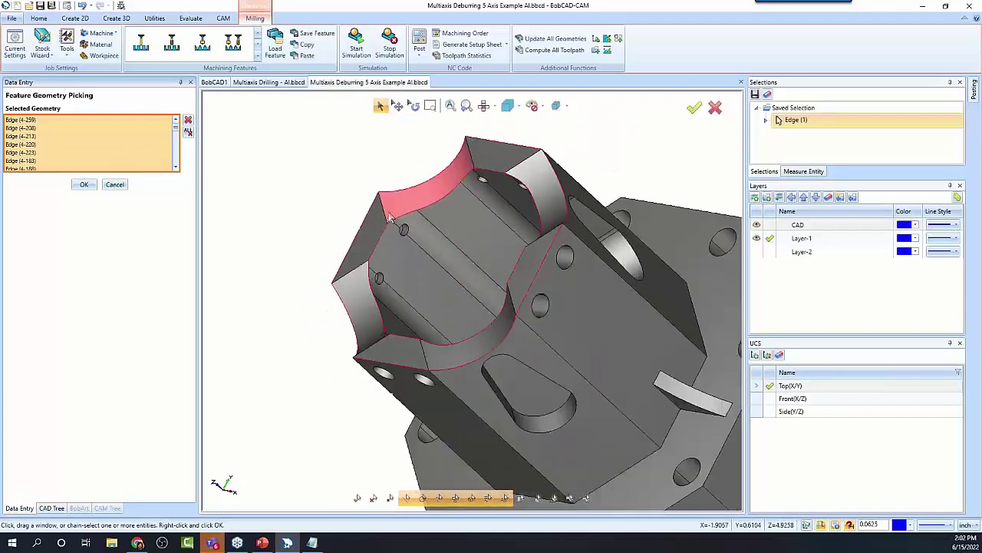
pyautogui.moveTo(492, 322); pyautogui.dragTo(643, 201, button='middle')
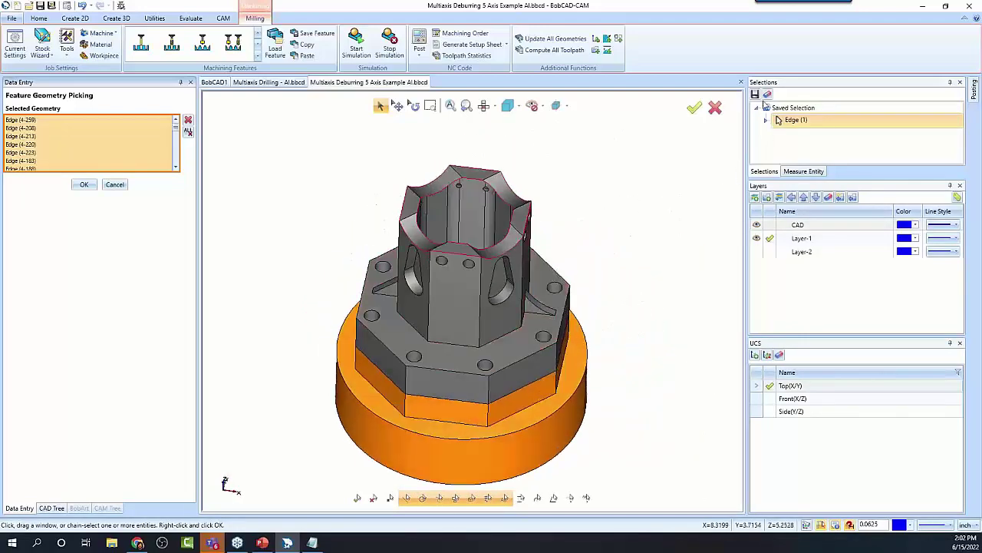
# Step: Save the picked edges as a selection named Top Edge and accept them as the user-defined edges
pyautogui.click(755, 93)
pyautogui.rightClick(798, 134)
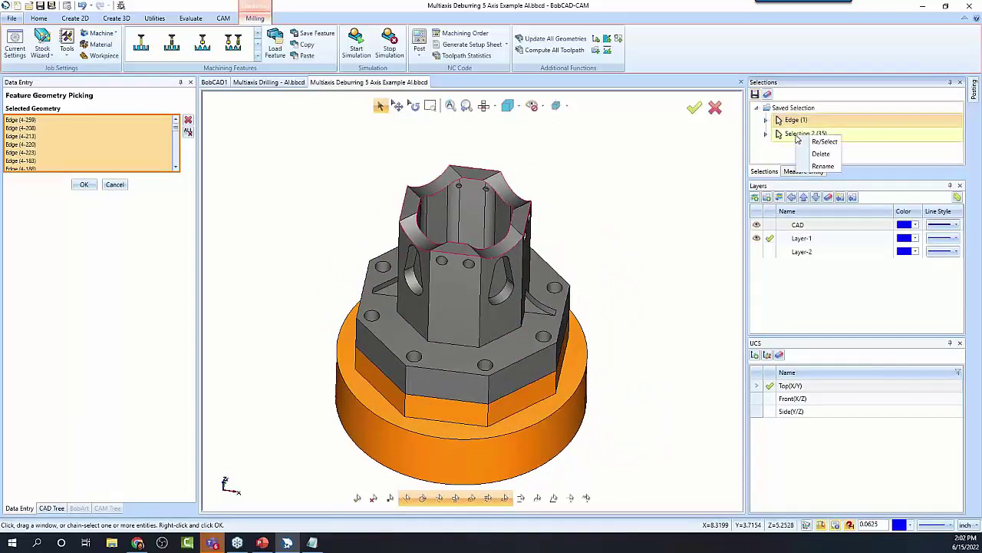
pyautogui.click(823, 166)
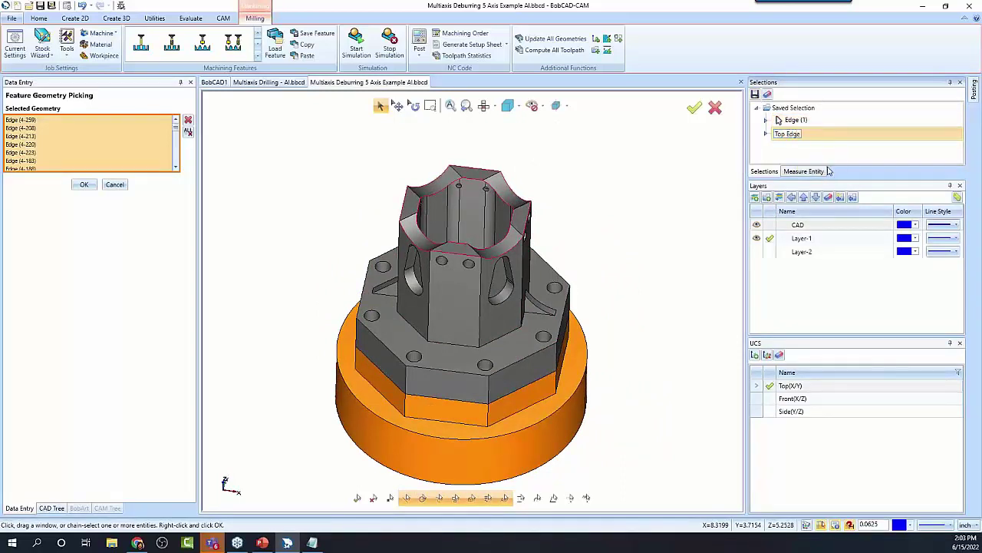
pyautogui.write('Top Edge')
pyautogui.press('Return')
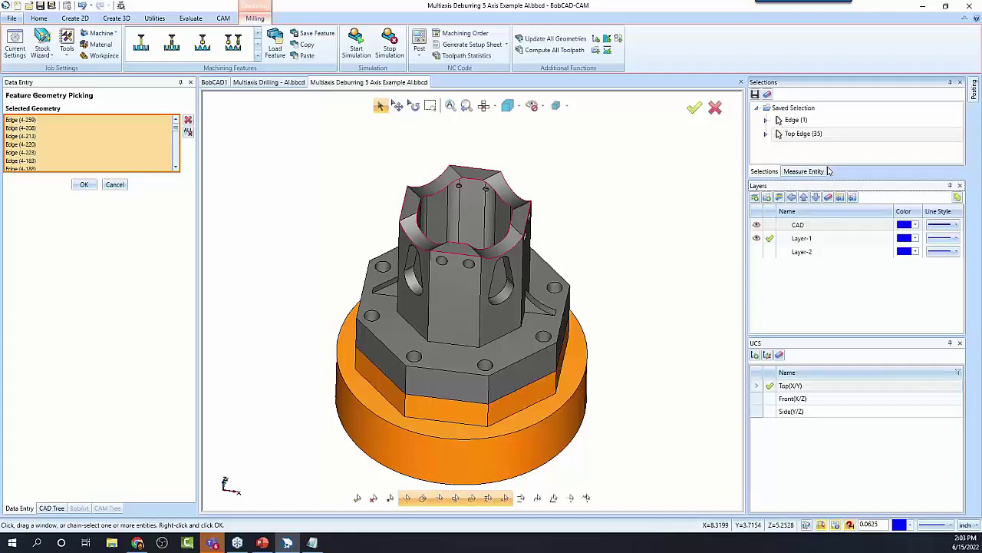
pyautogui.click(84, 184)
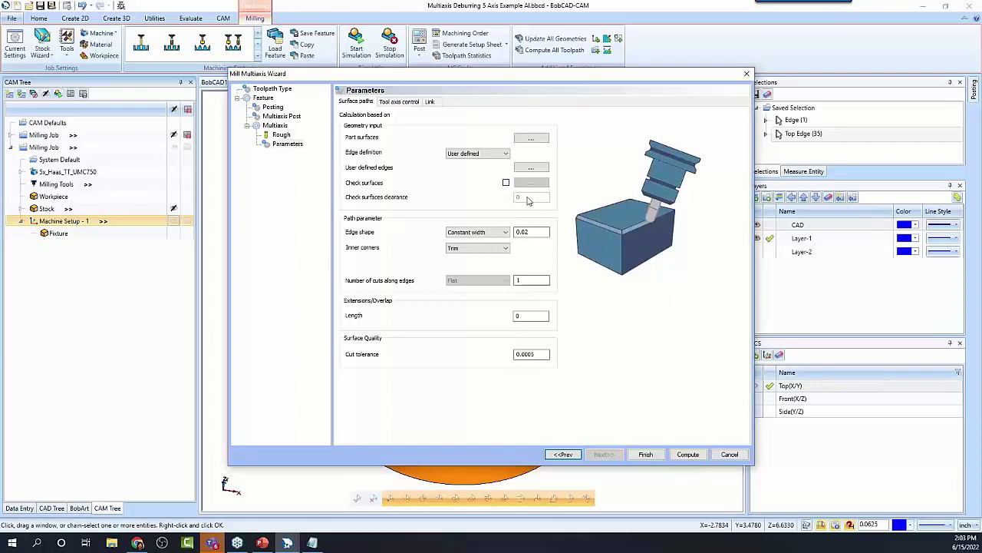
pyautogui.click(506, 182)
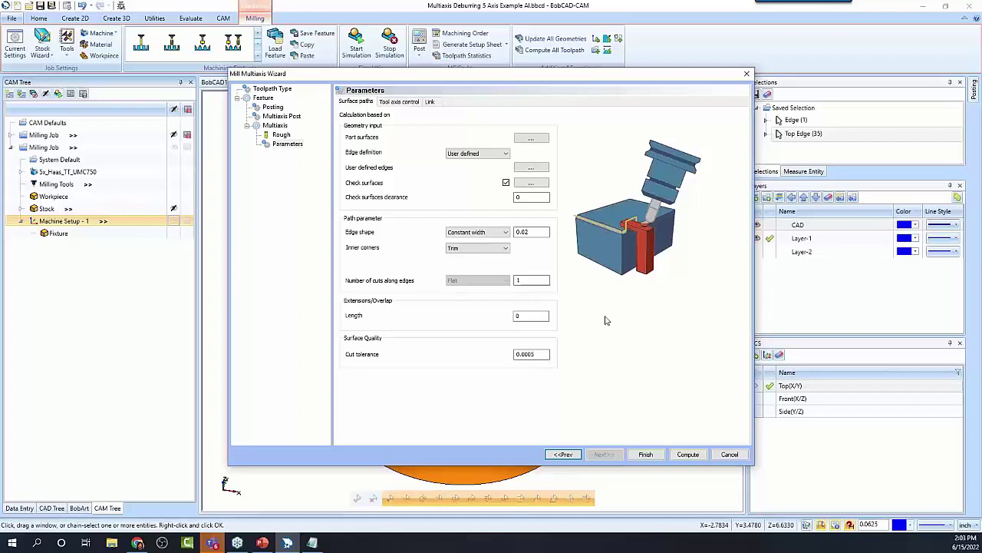
pyautogui.click(506, 183)
pyautogui.click(535, 233)
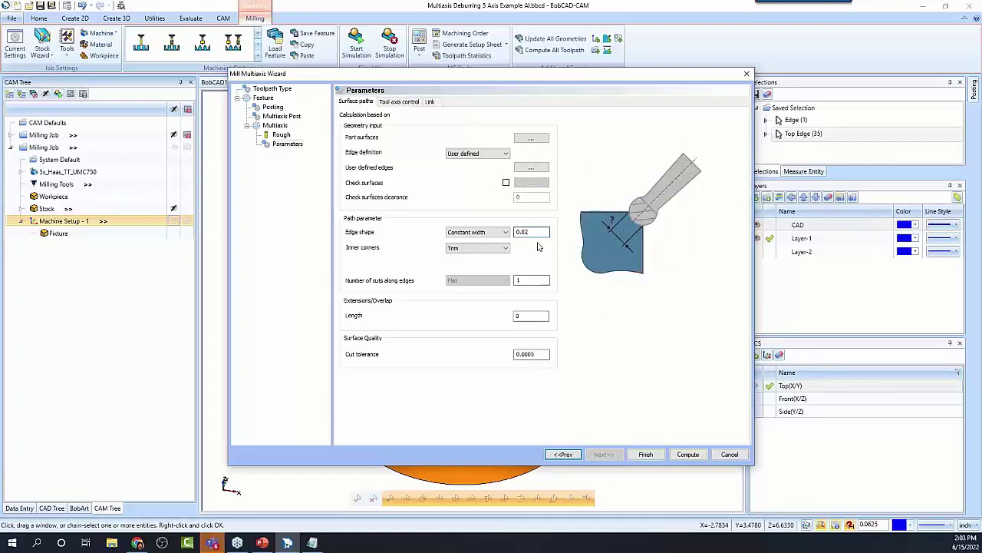
# Step: Set the tool axis control's machining type to 3 axis and compute the deburring toolpath
pyautogui.click(403, 103)
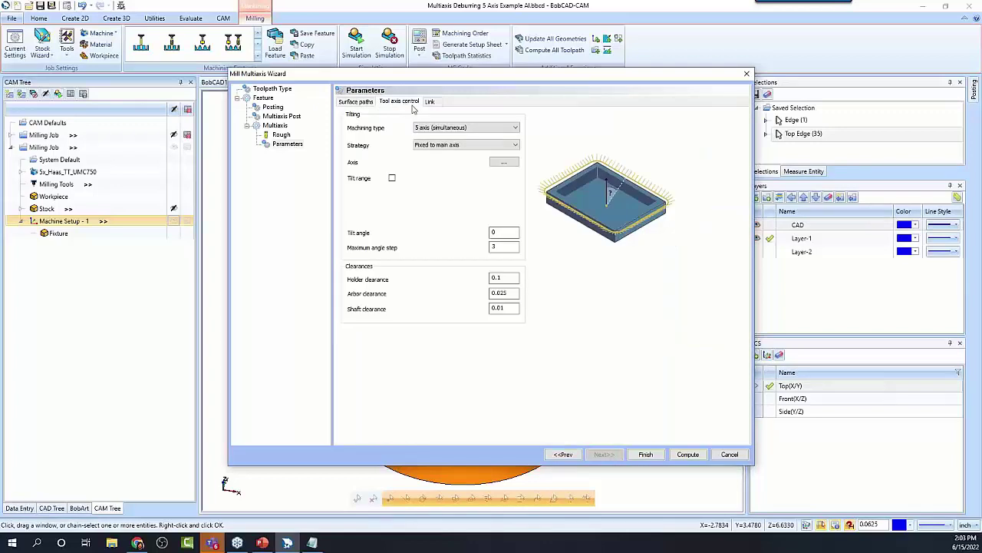
pyautogui.click(476, 129)
pyautogui.click(477, 143)
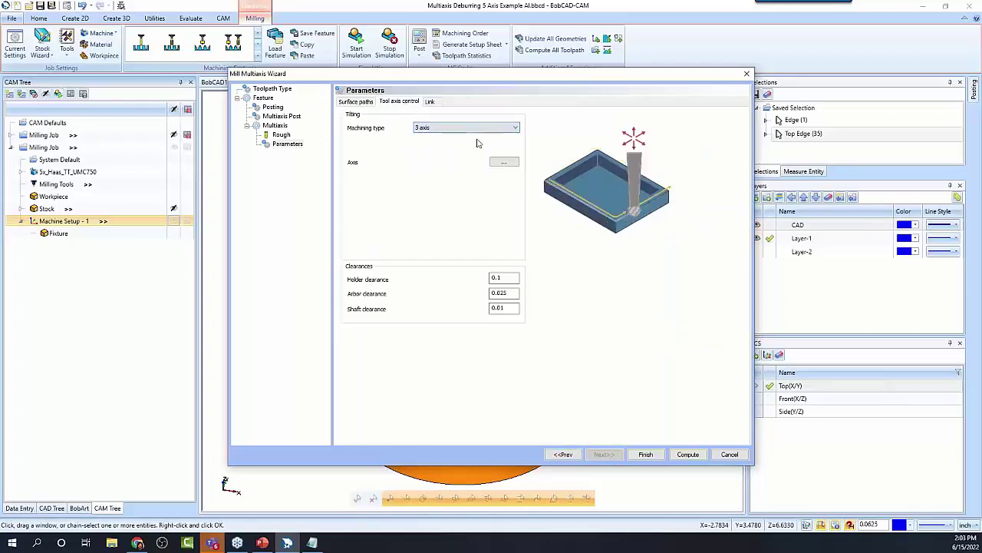
pyautogui.click(691, 454)
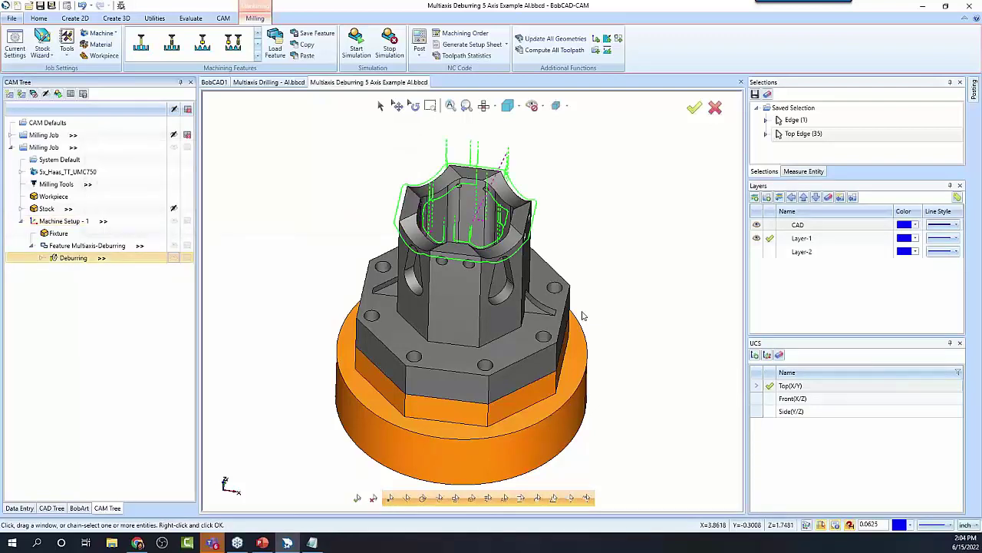
# Step: Examine the computed deburring toolpath and its link moves around the part's top rim from several angles
pyautogui.moveTo(582, 315); pyautogui.dragTo(518, 327, button='middle')
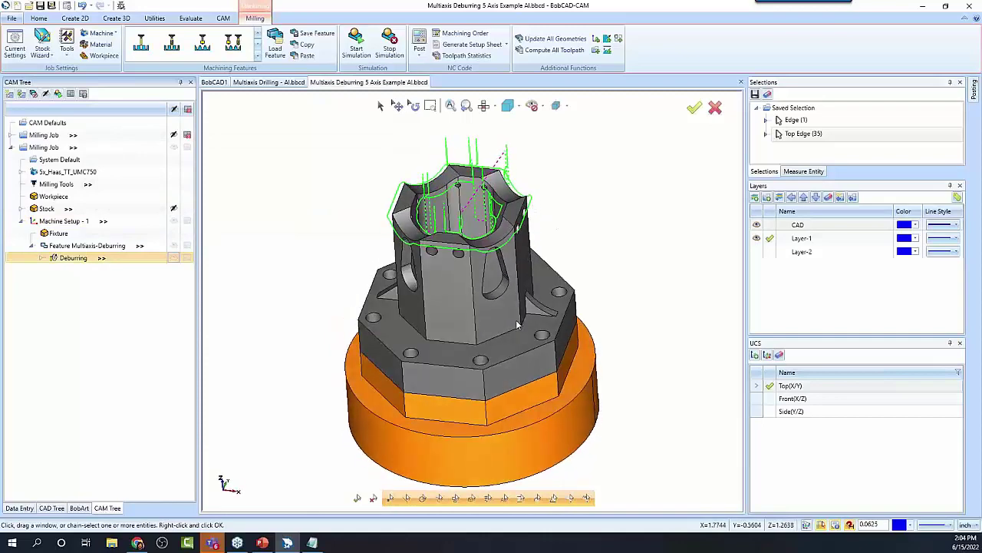
pyautogui.scroll(3, 452, 239)
pyautogui.moveTo(453, 242); pyautogui.dragTo(456, 263, button='middle')
pyautogui.scroll(-3, 459, 266)
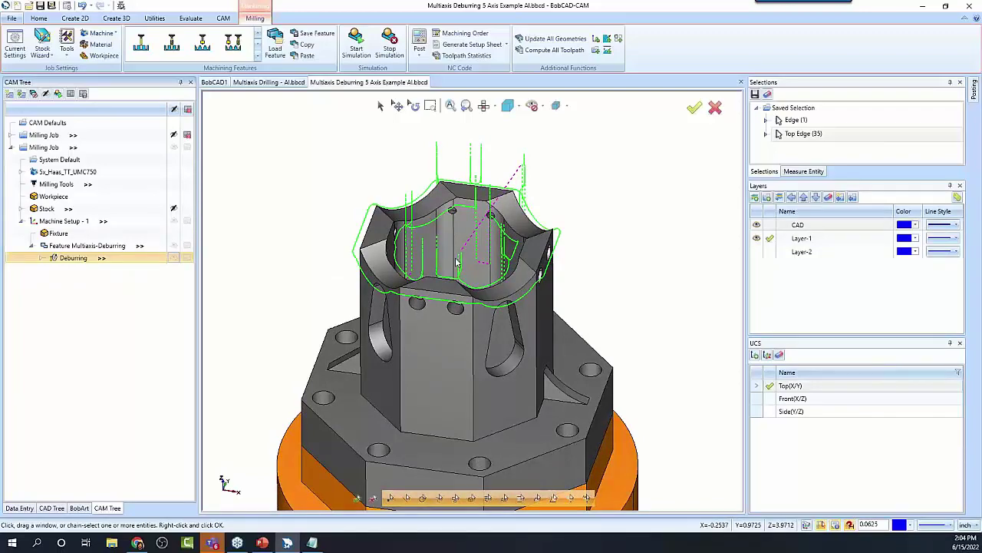
pyautogui.moveTo(583, 336); pyautogui.dragTo(489, 286, button='middle')
pyautogui.scroll(5, 499, 254)
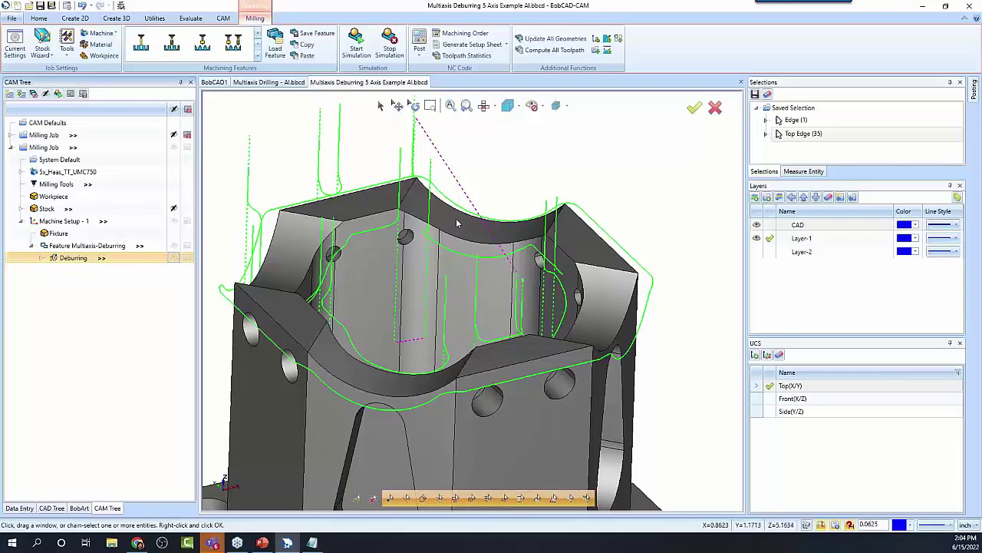
pyautogui.moveTo(488, 227); pyautogui.dragTo(533, 354, button='middle')
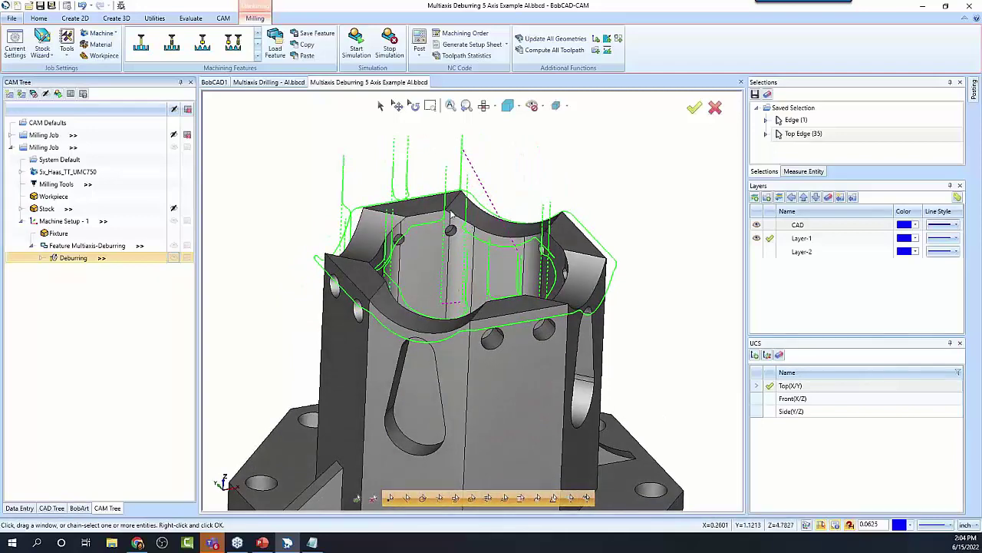
pyautogui.moveTo(436, 309); pyautogui.dragTo(388, 362, button='middle')
pyautogui.moveTo(459, 287); pyautogui.dragTo(499, 240, button='middle')
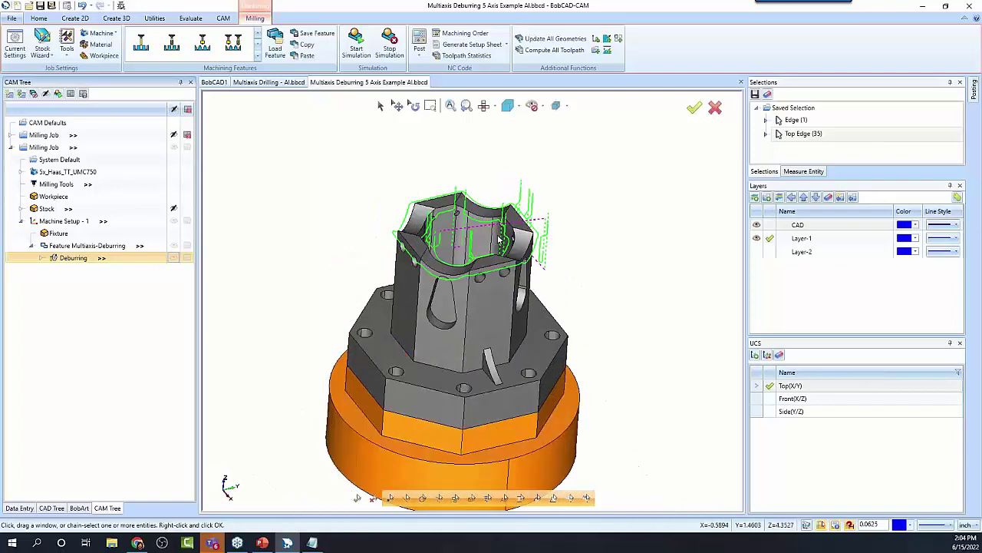
pyautogui.scroll(2, 500, 239)
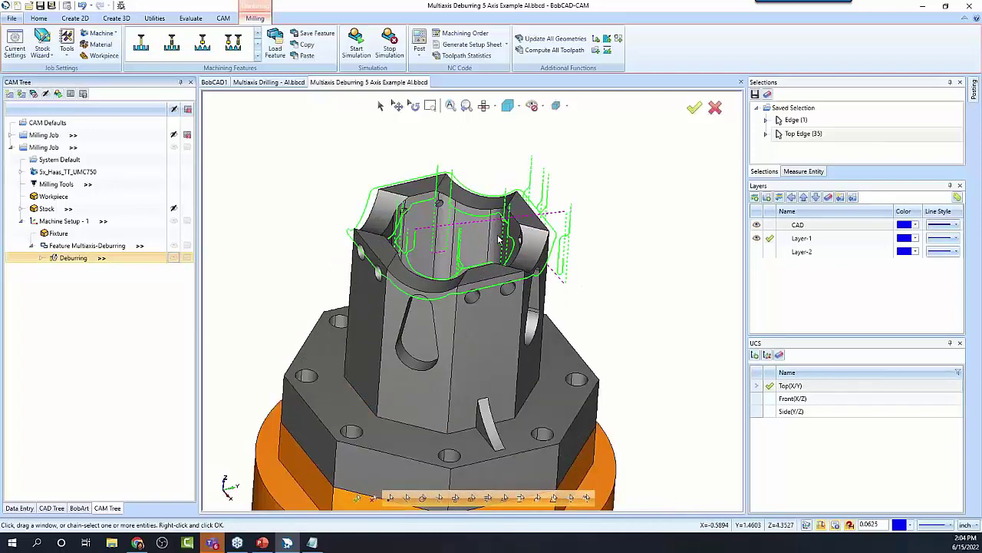
# Step: Backplot the 3 axis deburring operation through to its last move, checking how the tool follows the top rim
pyautogui.rightClick(73, 258)
pyautogui.click(97, 317)
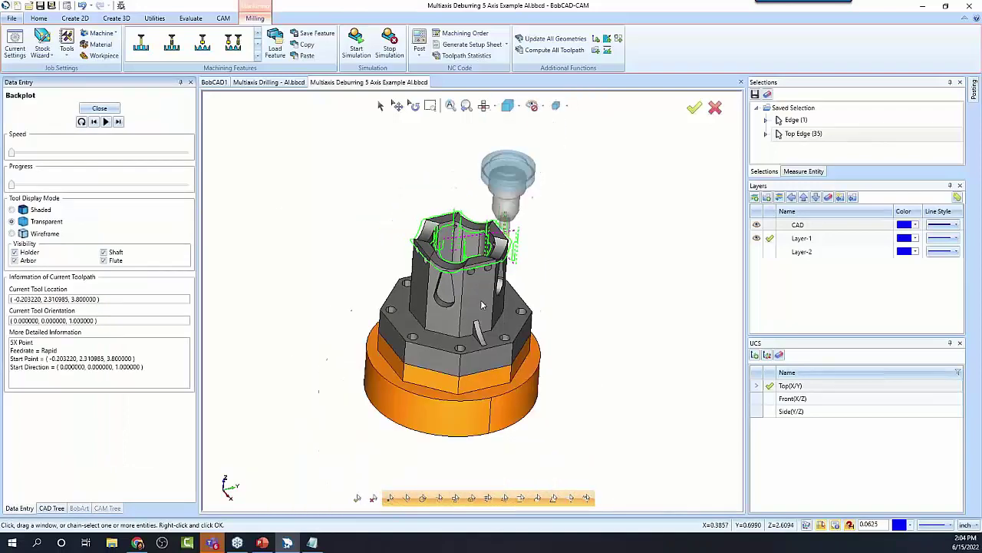
pyautogui.moveTo(482, 305); pyautogui.dragTo(399, 276, button='middle')
pyautogui.moveTo(11, 187); pyautogui.dragTo(161, 198)
pyautogui.moveTo(498, 269); pyautogui.dragTo(503, 296, button='middle')
pyautogui.scroll(5, 502, 295)
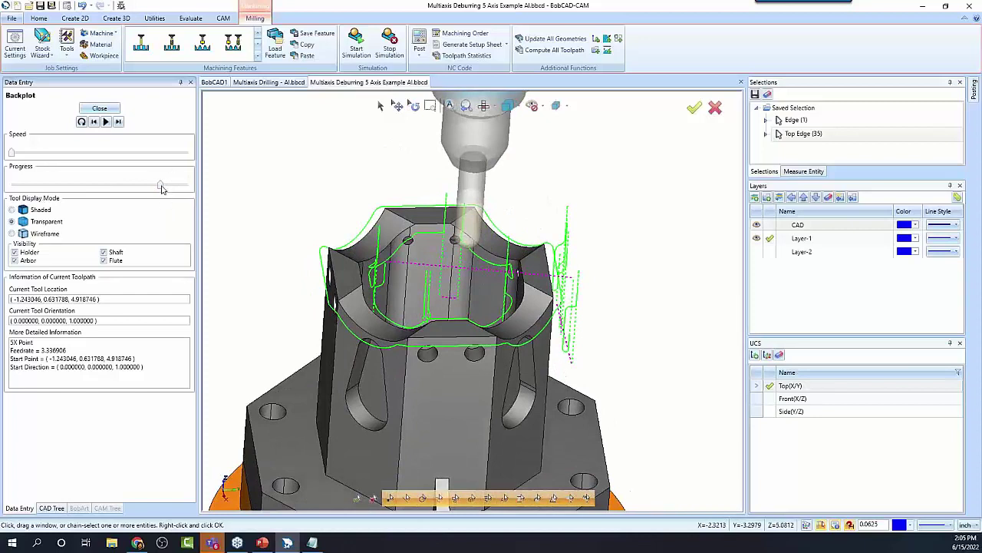
pyautogui.moveTo(161, 188); pyautogui.dragTo(170, 191)
pyautogui.moveTo(172, 186); pyautogui.dragTo(188, 186)
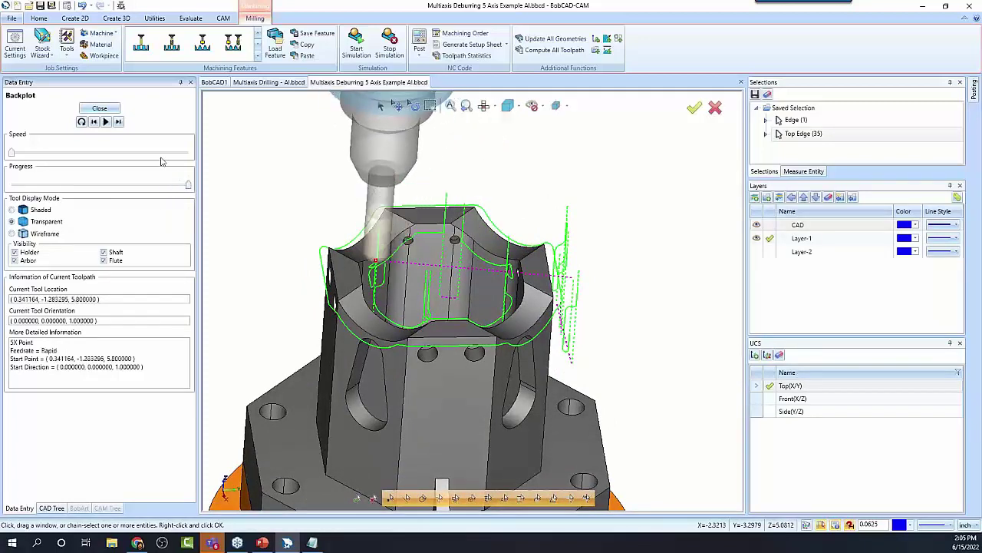
pyautogui.click(99, 108)
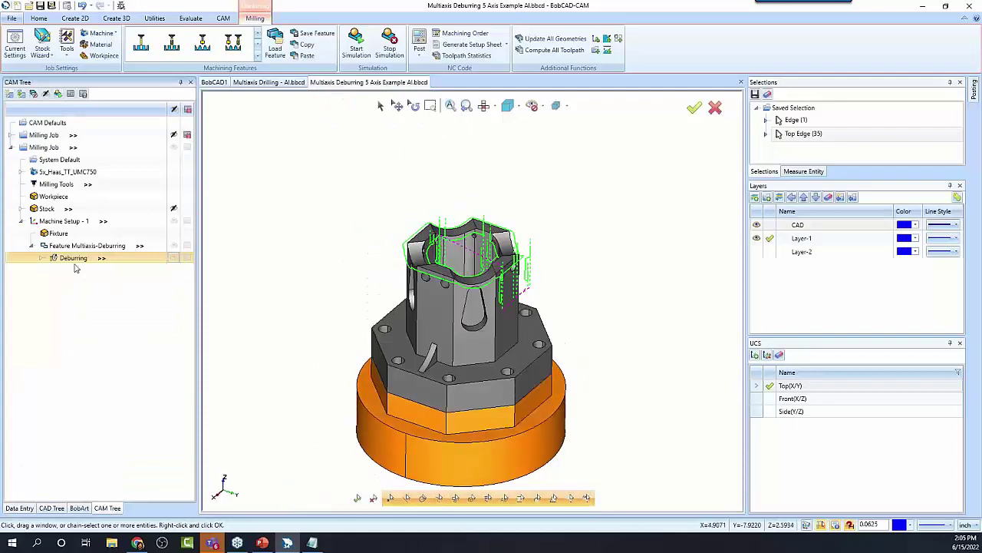
# Step: Set the deburring link's clearance area height to Automatic, recompute the toolpath, and check the retract moves above the part
pyautogui.doubleClick(72, 258)
pyautogui.click(292, 145)
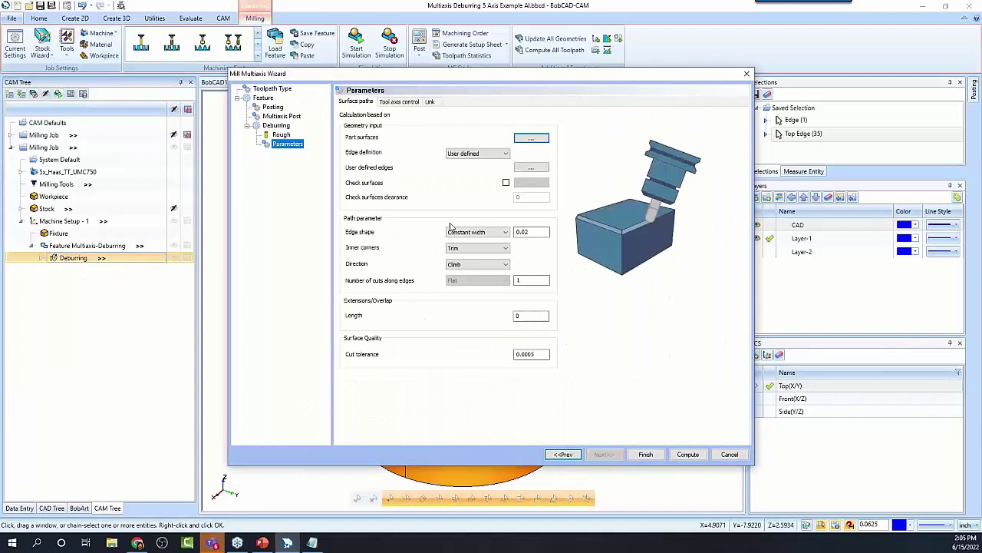
pyautogui.click(413, 105)
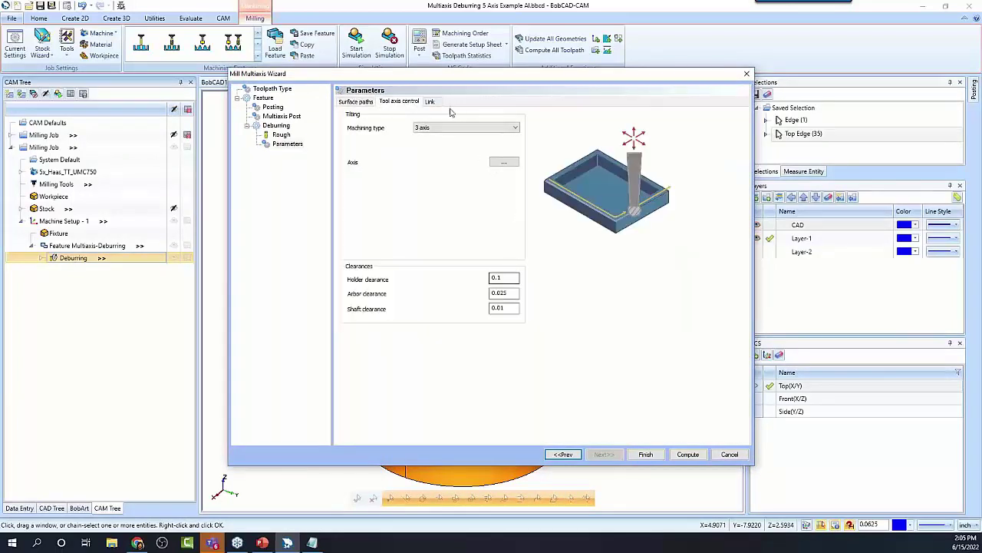
pyautogui.click(430, 103)
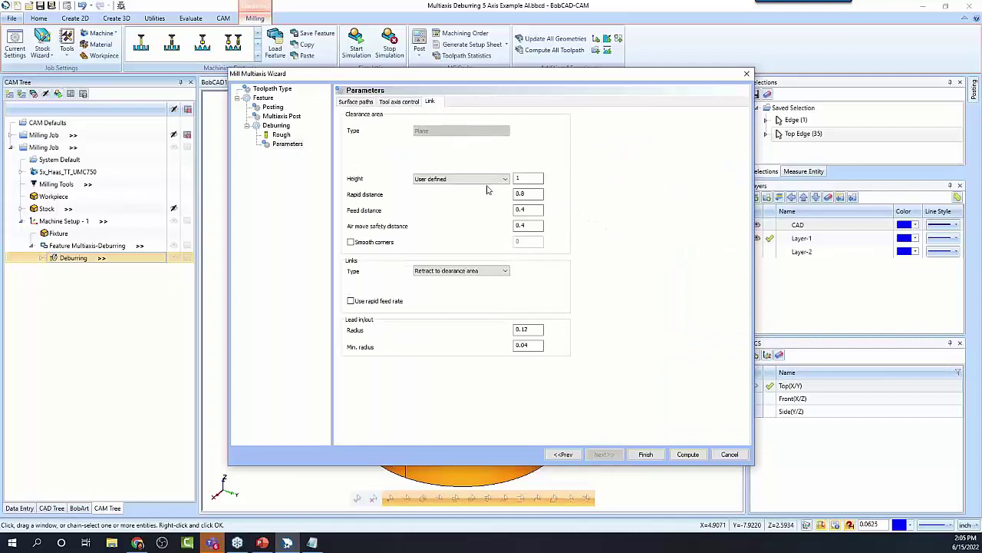
pyautogui.click(528, 178)
pyautogui.click(482, 179)
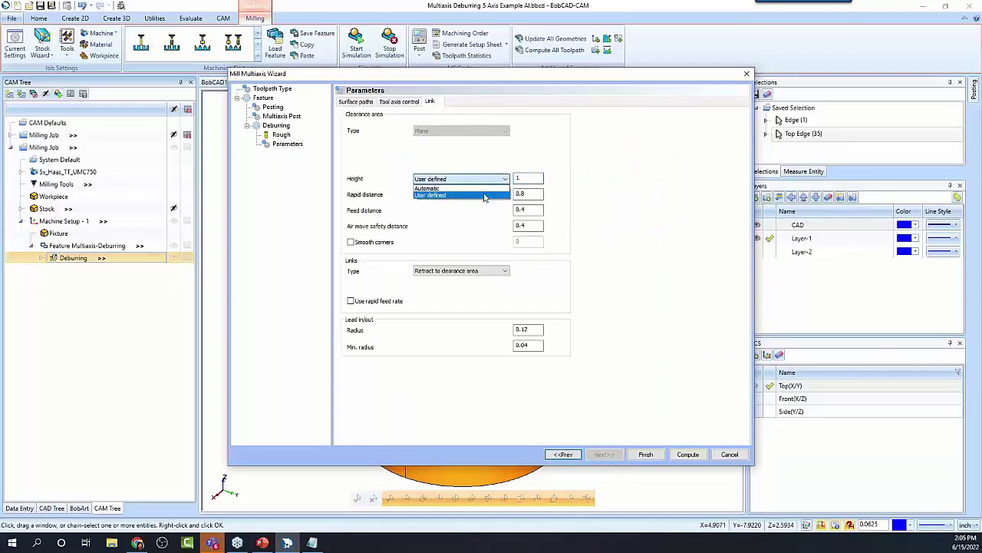
pyautogui.click(482, 193)
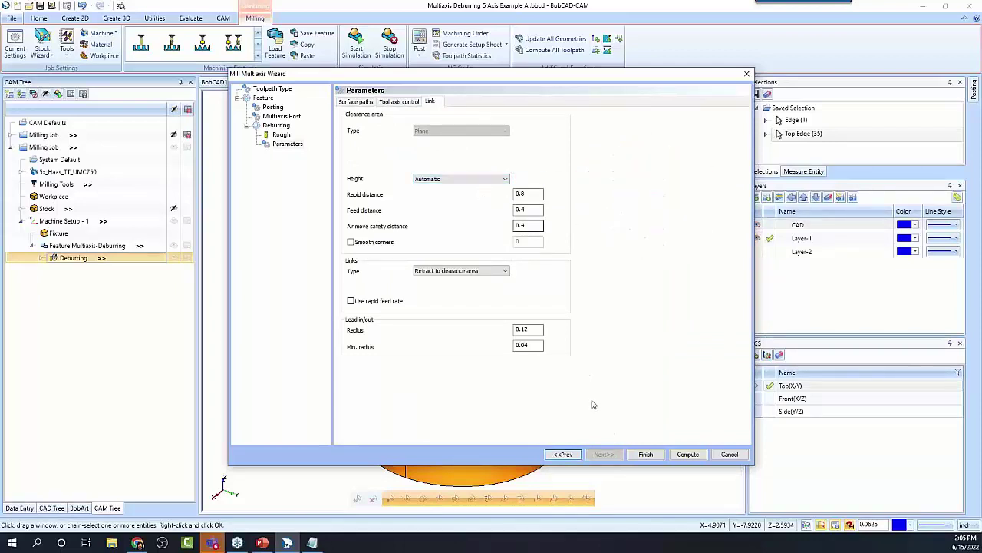
pyautogui.click(675, 455)
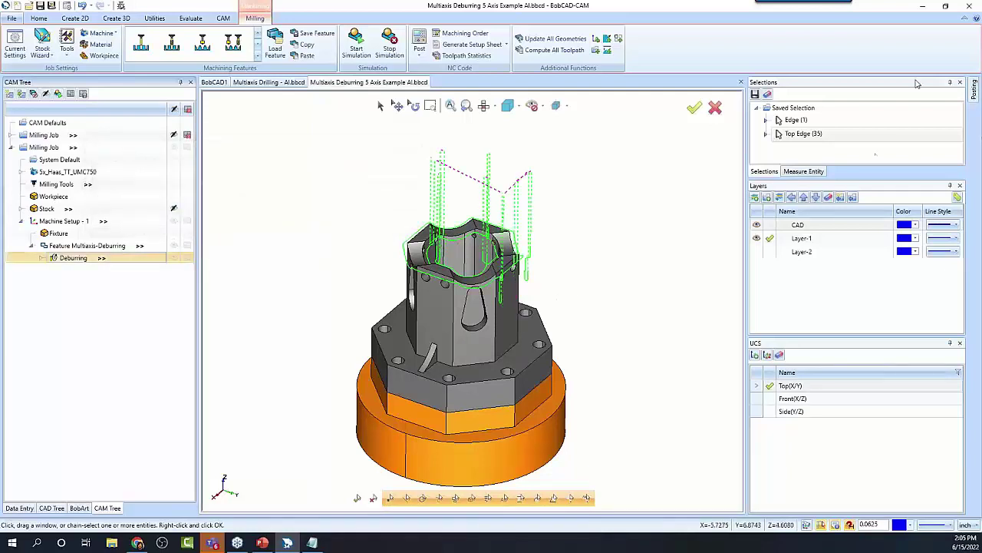
pyautogui.moveTo(652, 377); pyautogui.dragTo(516, 338, button='middle')
pyautogui.scroll(5, 583, 361)
pyautogui.scroll(-3, 516, 337)
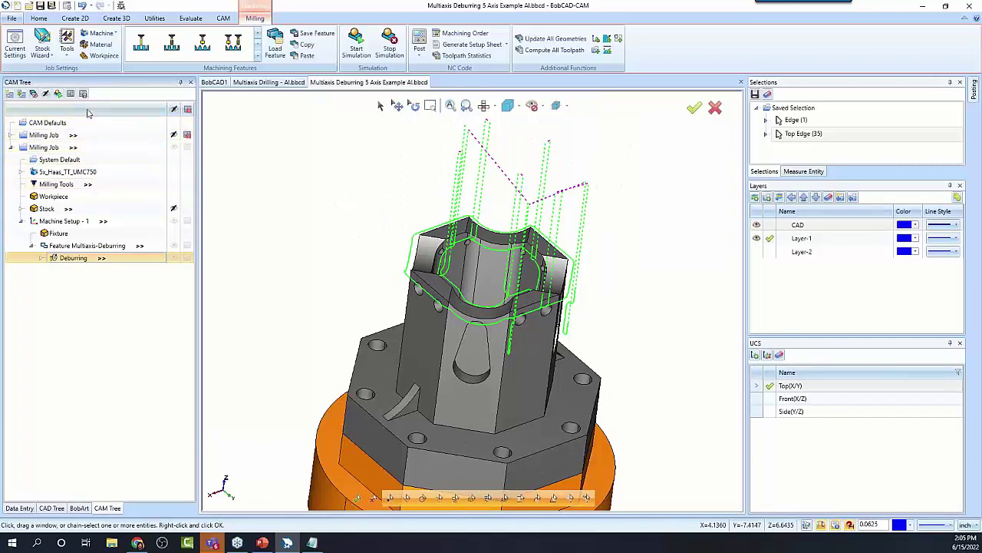
# Step: Change the second milling job's machine to DMG DMU 70 EVO_Heidenhain MillPlus IT
pyautogui.click(44, 146)
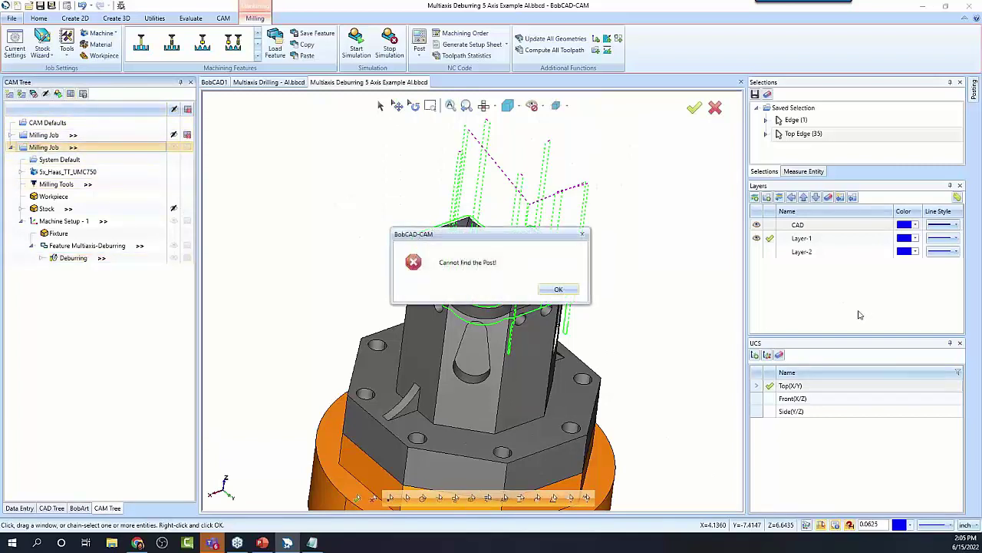
pyautogui.click(559, 290)
pyautogui.moveTo(55, 176); pyautogui.dragTo(77, 180)
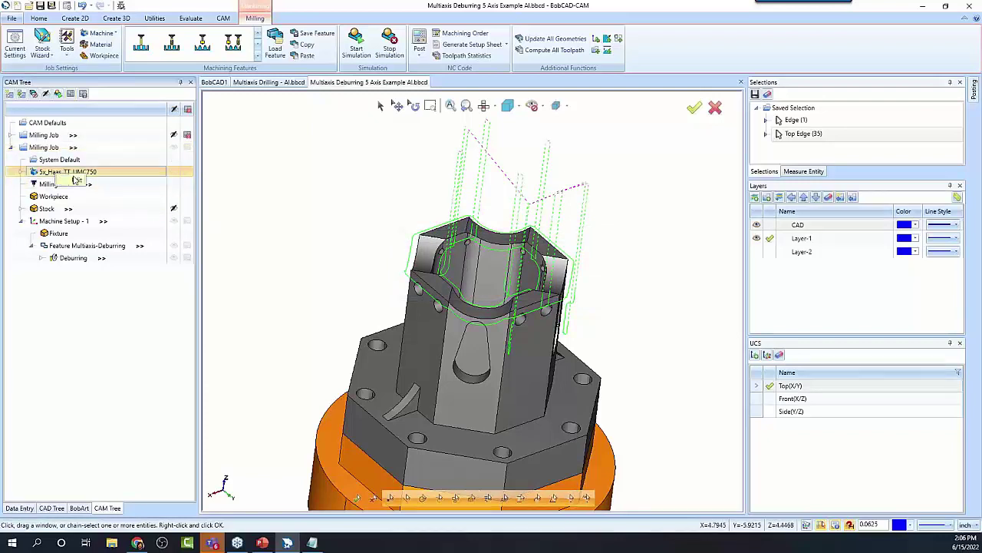
pyautogui.doubleClick(77, 180)
pyautogui.click(514, 255)
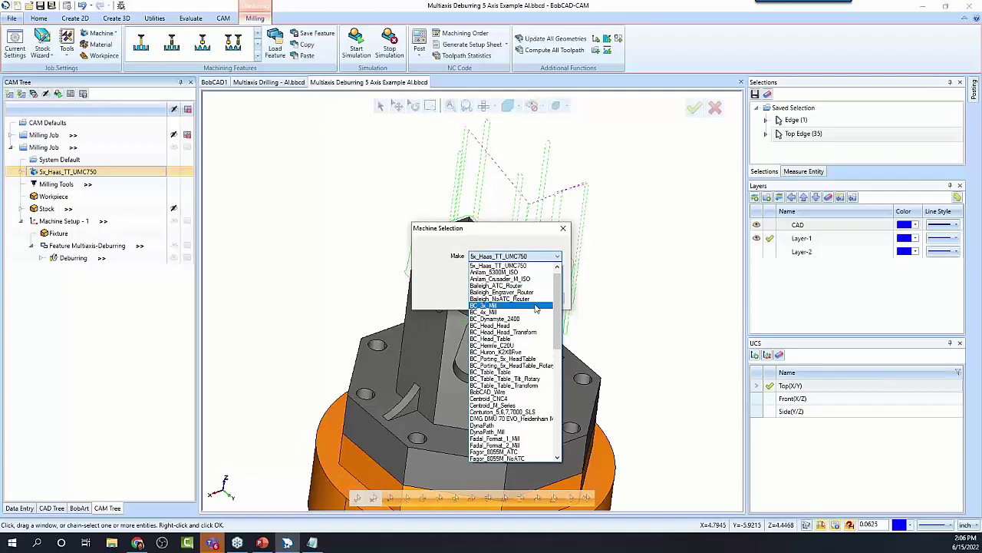
pyautogui.click(531, 419)
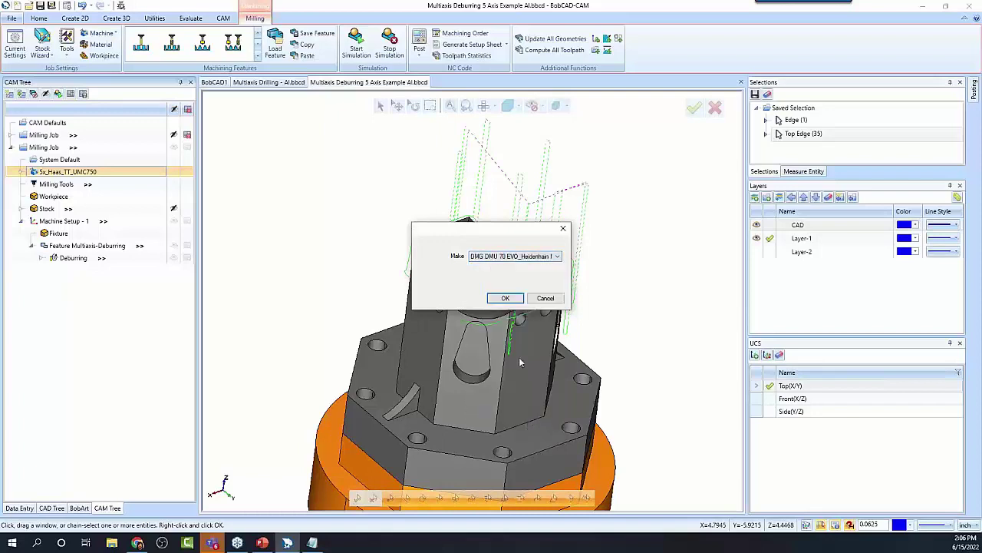
pyautogui.click(506, 299)
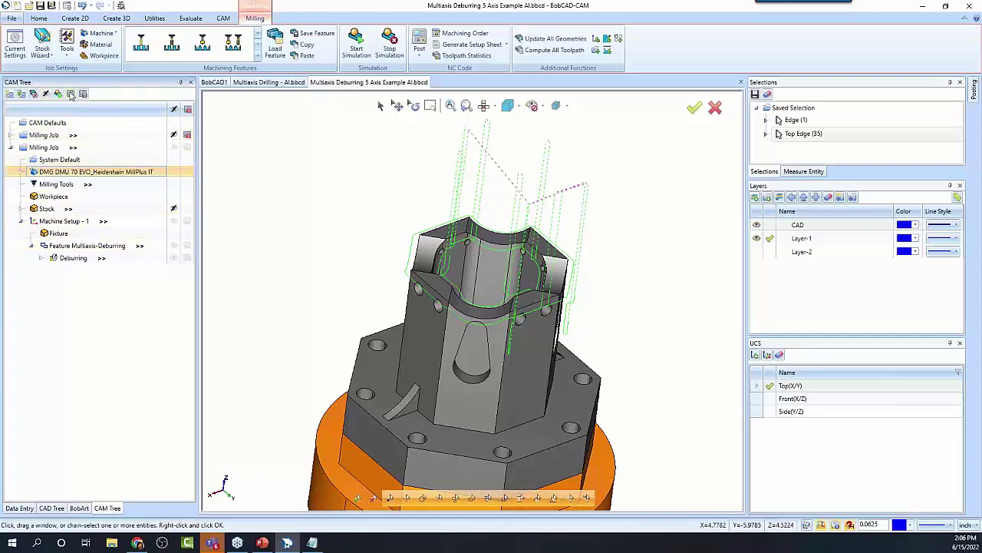
pyautogui.click(71, 94)
pyautogui.click(559, 290)
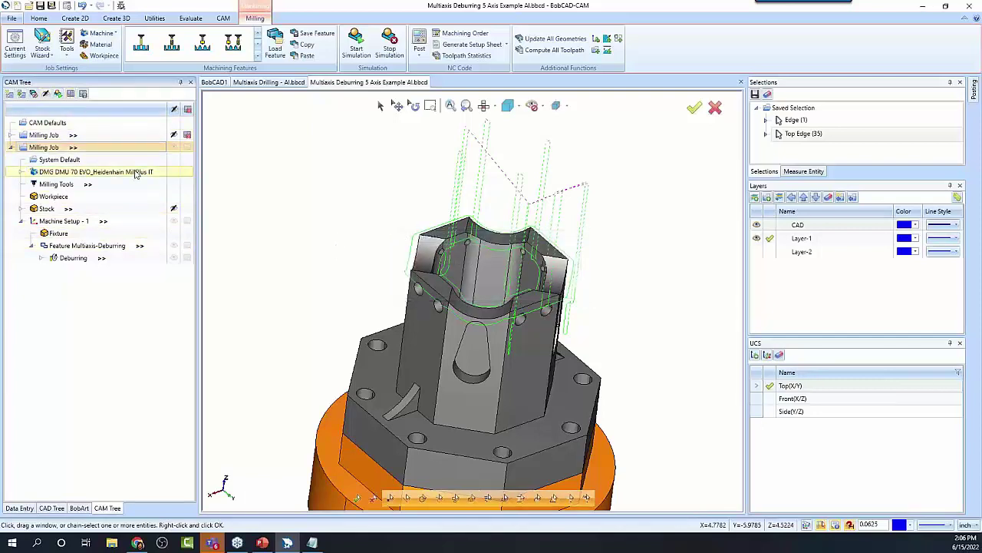
# Step: Run the machine simulation of the deburring operation at a higher run speed, watching the tool at the part, and close it
pyautogui.click(356, 46)
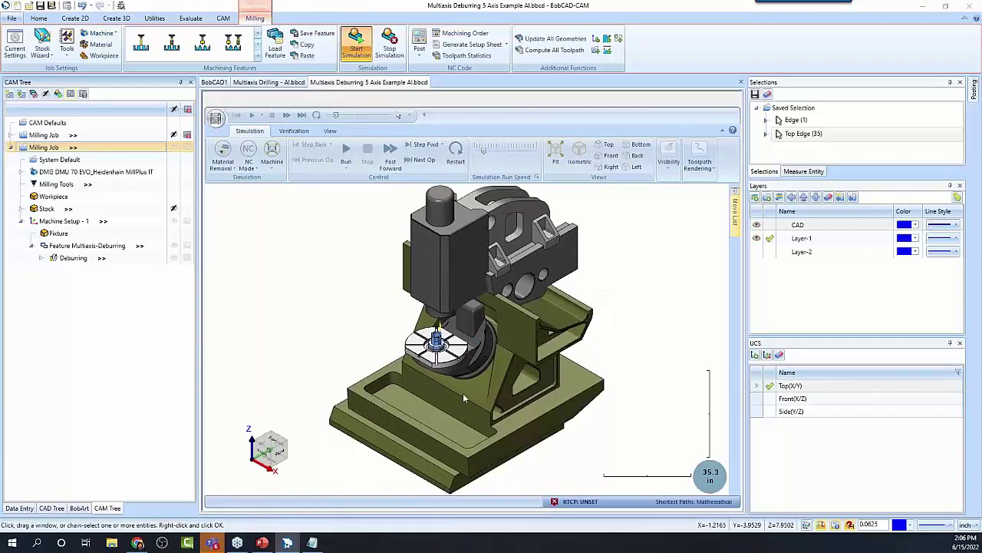
pyautogui.scroll(5, 472, 373)
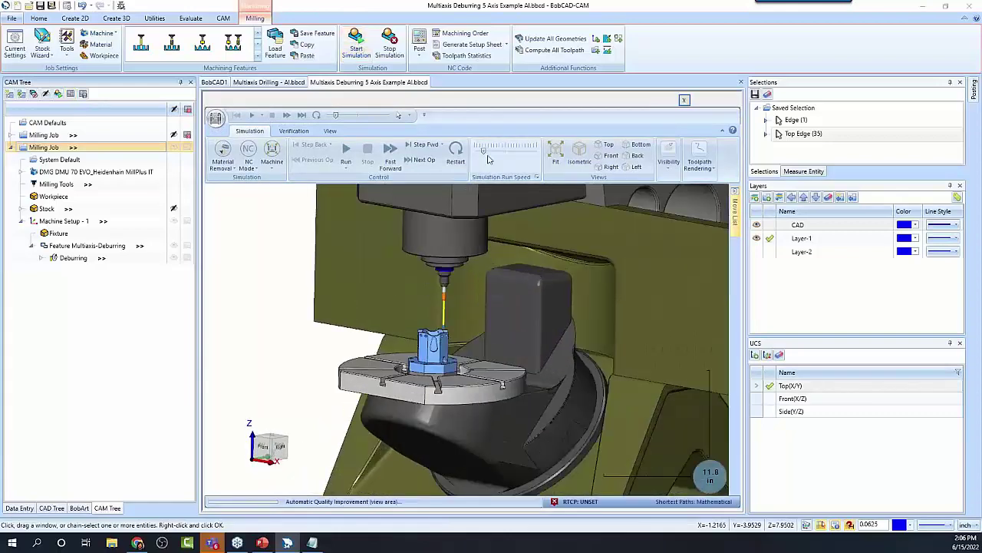
pyautogui.click(346, 154)
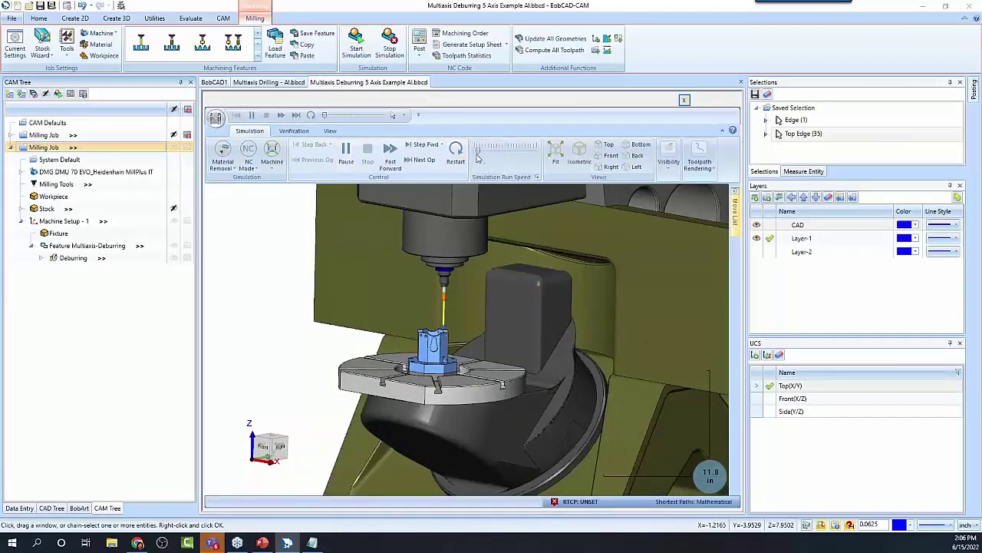
pyautogui.moveTo(479, 152); pyautogui.dragTo(501, 152)
pyautogui.moveTo(494, 318); pyautogui.dragTo(464, 342, button='middle')
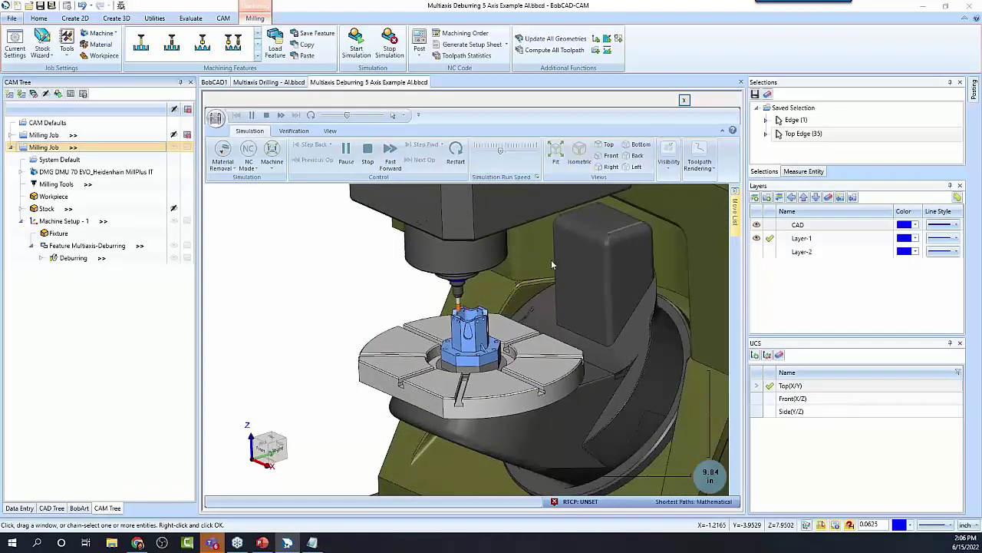
pyautogui.click(684, 100)
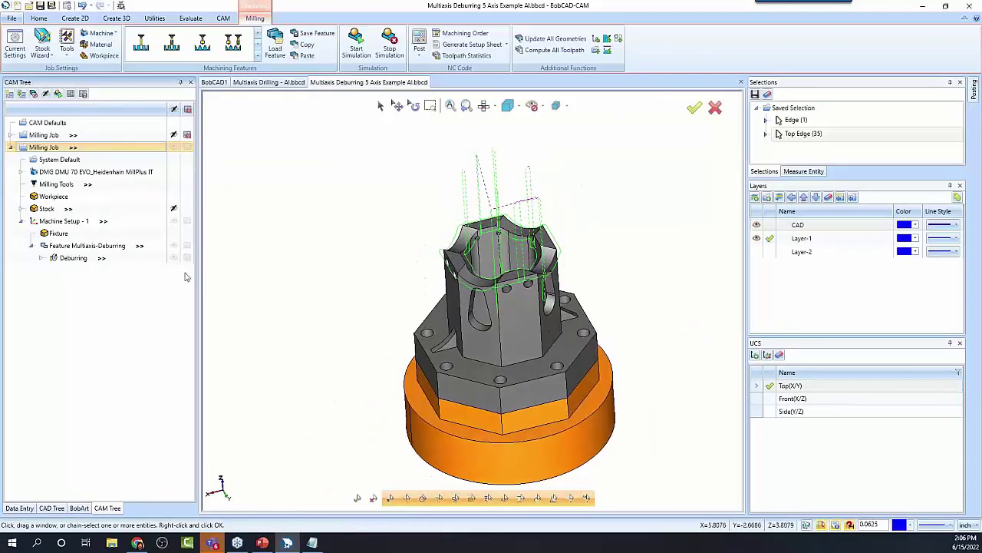
# Step: Set the deburring feature's machining type to 5 axis (simultaneous) in the tool axis control and compute the toolpath
pyautogui.click(77, 246)
pyautogui.doubleClick(77, 247)
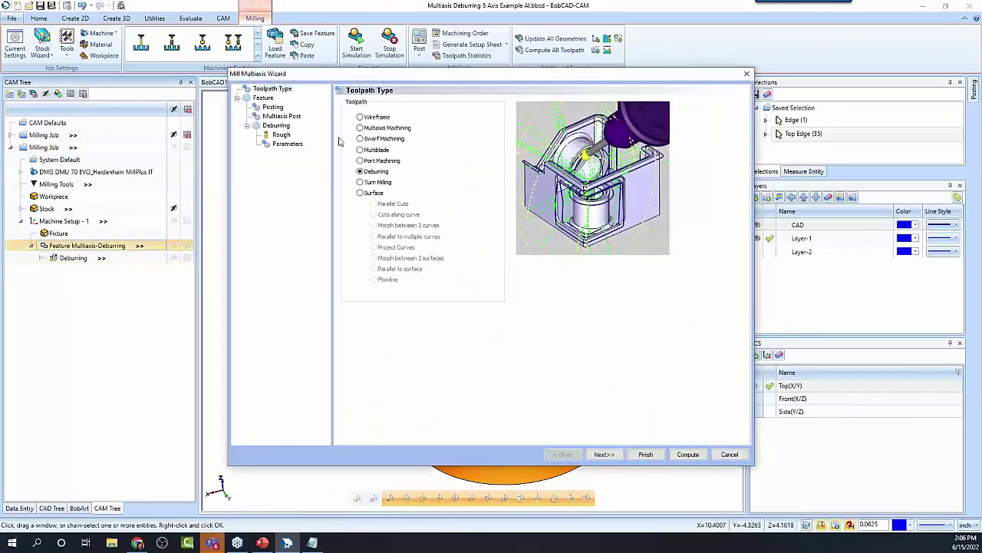
pyautogui.click(288, 143)
pyautogui.click(399, 102)
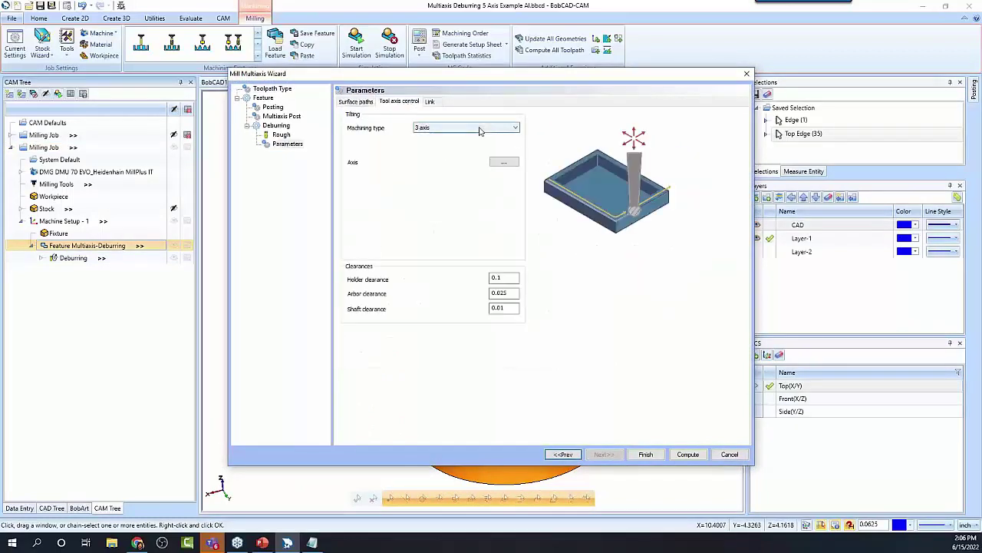
pyautogui.click(472, 128)
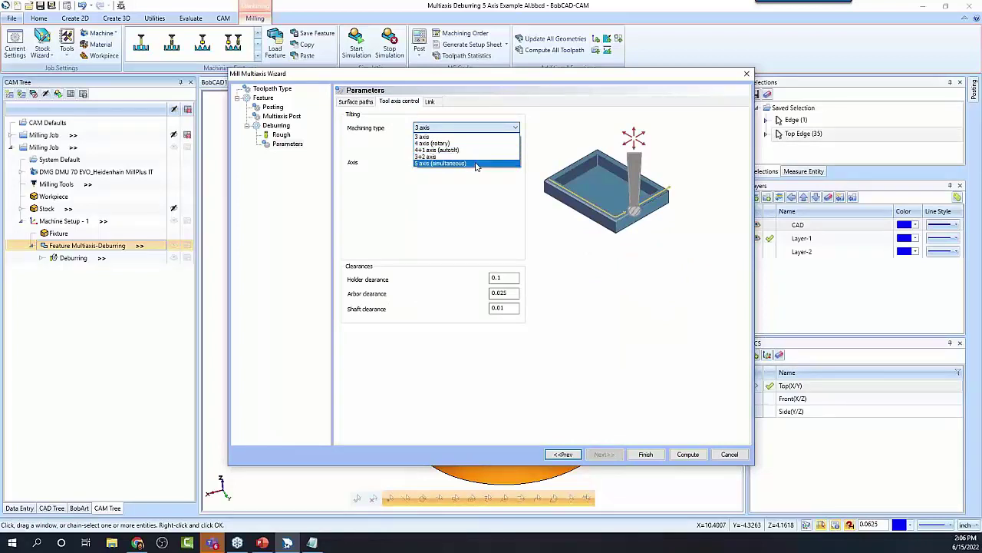
pyautogui.click(476, 163)
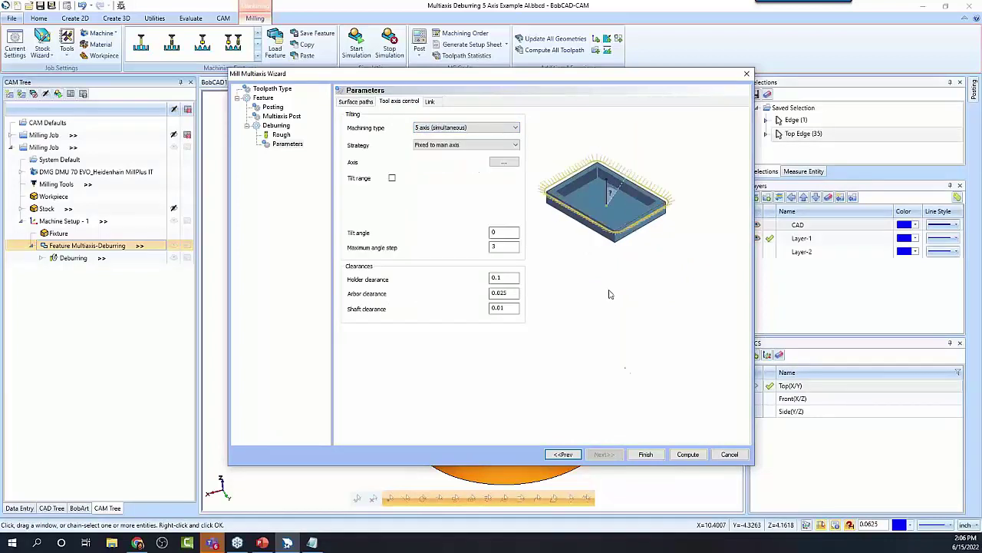
pyautogui.click(688, 454)
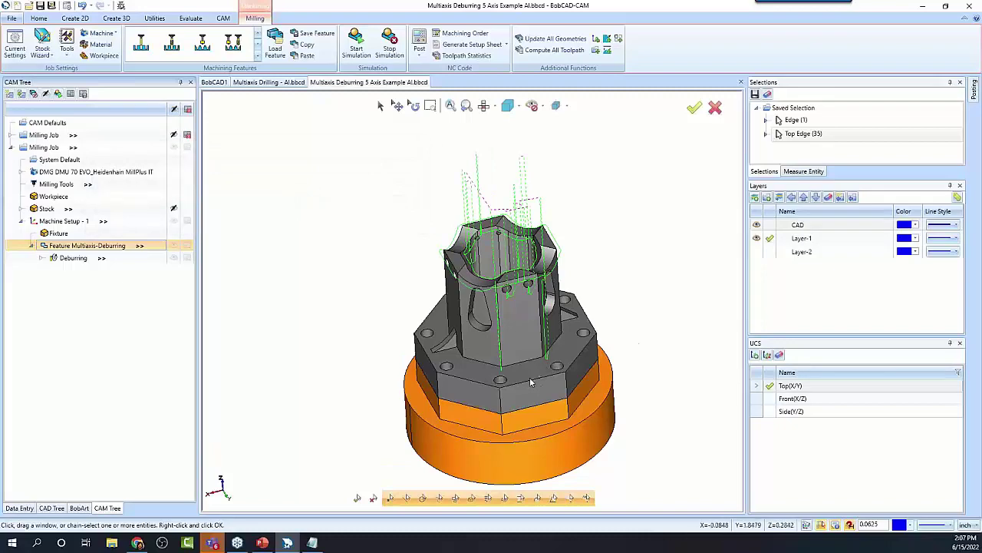
# Step: Backplot the 5 axis deburring operation through to its end and inspect the passes near the upper side holes
pyautogui.moveTo(530, 382); pyautogui.dragTo(558, 377, button='middle')
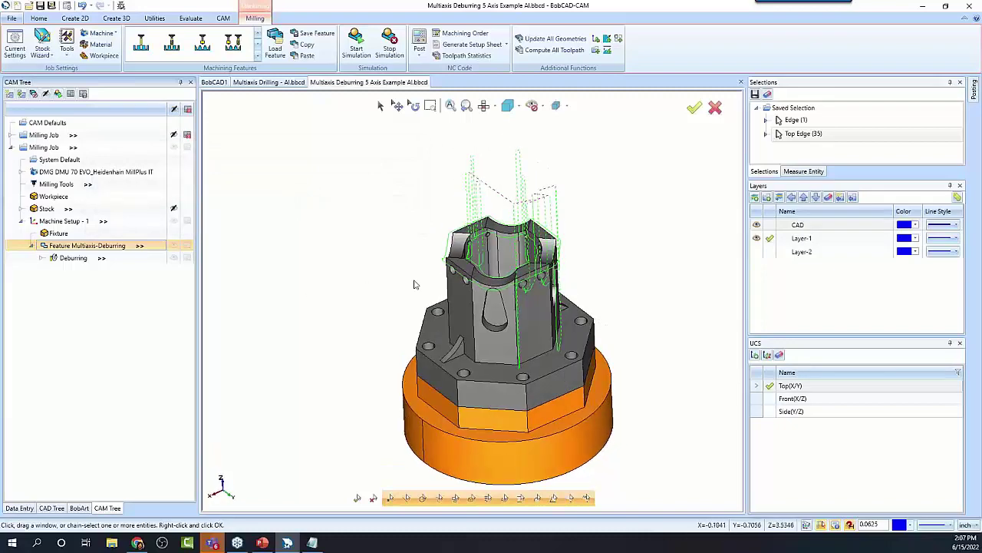
pyautogui.rightClick(66, 259)
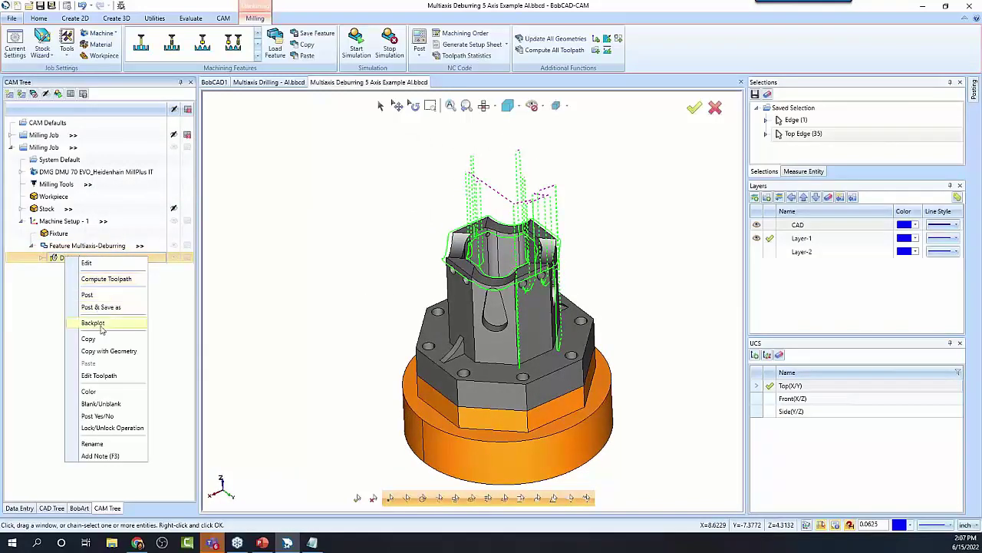
pyautogui.click(94, 324)
pyautogui.moveTo(12, 187); pyautogui.dragTo(192, 201)
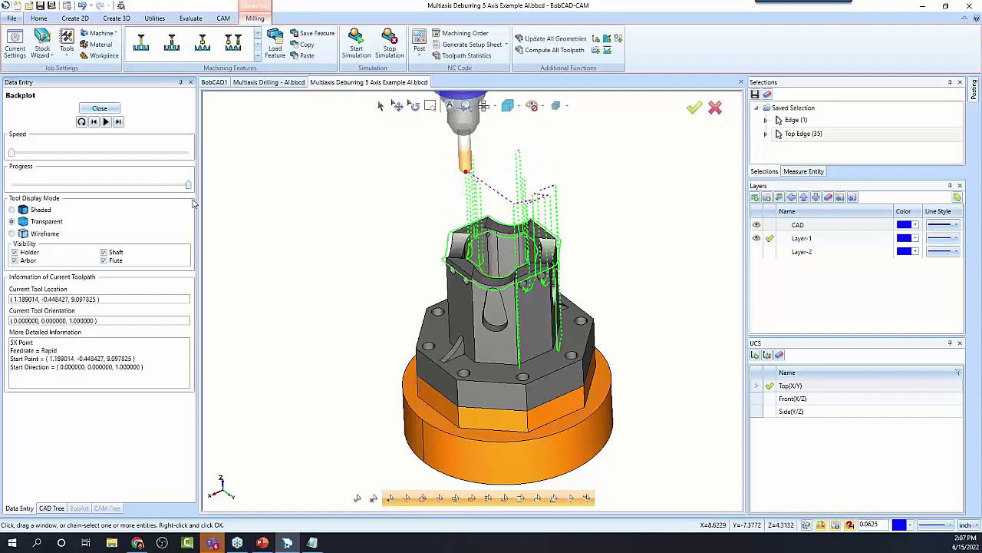
pyautogui.scroll(3, 525, 268)
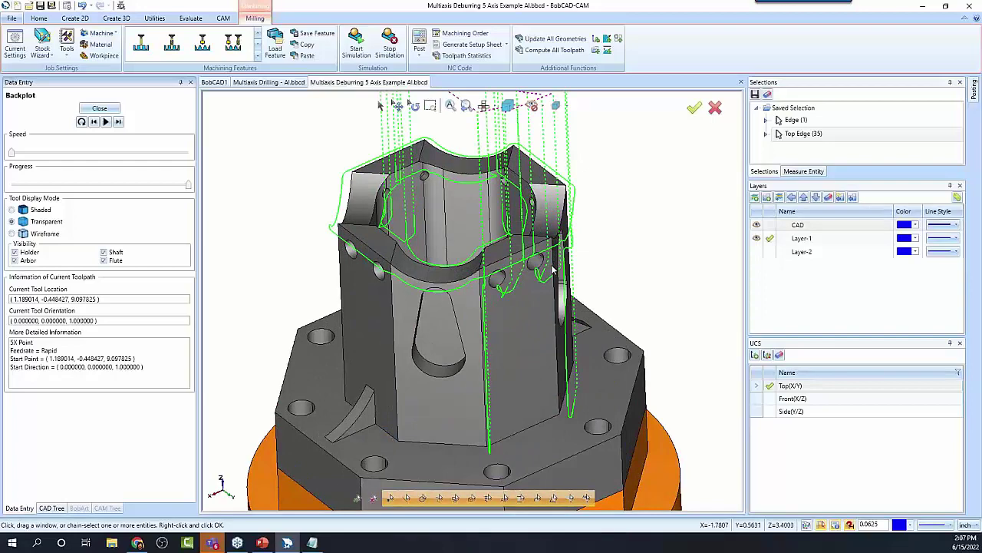
pyautogui.scroll(-3, 551, 269)
pyautogui.click(103, 111)
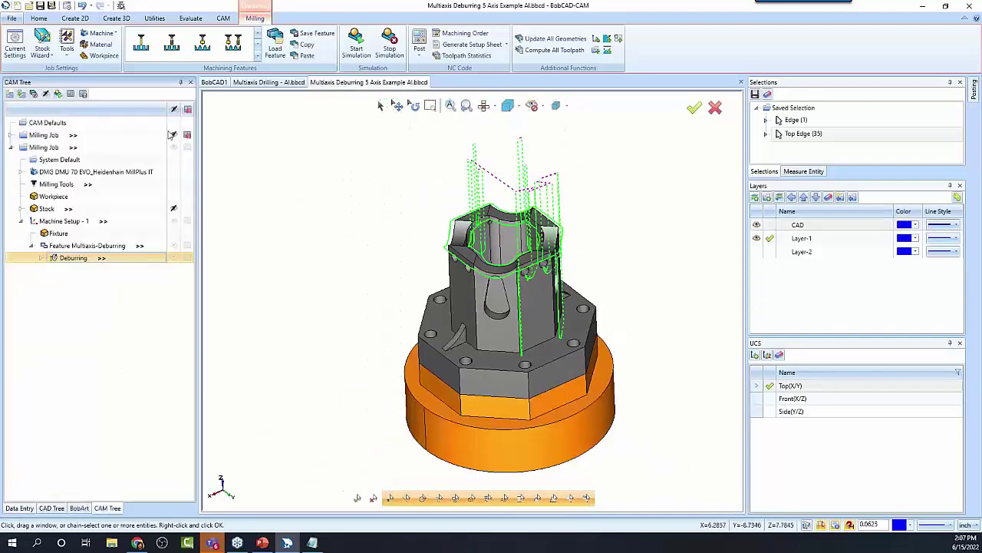
# Step: Remove the user-defined edges from the deburring operation's geometry
pyautogui.moveTo(499, 376); pyautogui.dragTo(599, 388, button='middle')
pyautogui.click(41, 260)
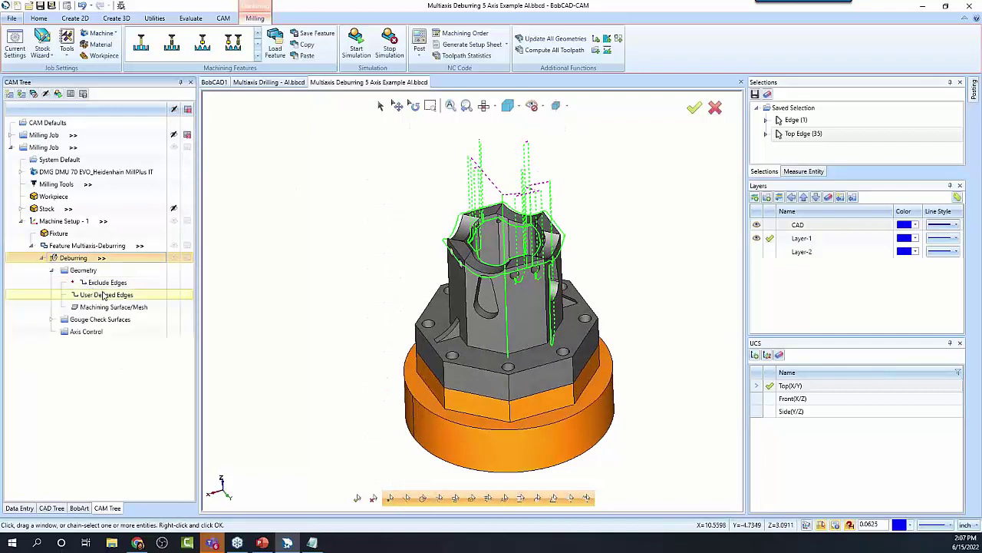
pyautogui.rightClick(100, 296)
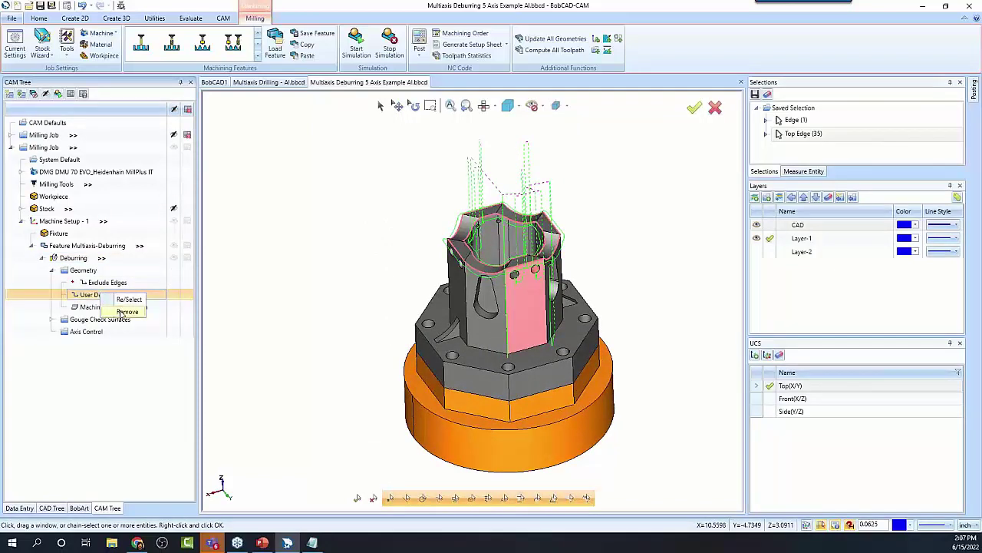
pyautogui.click(123, 312)
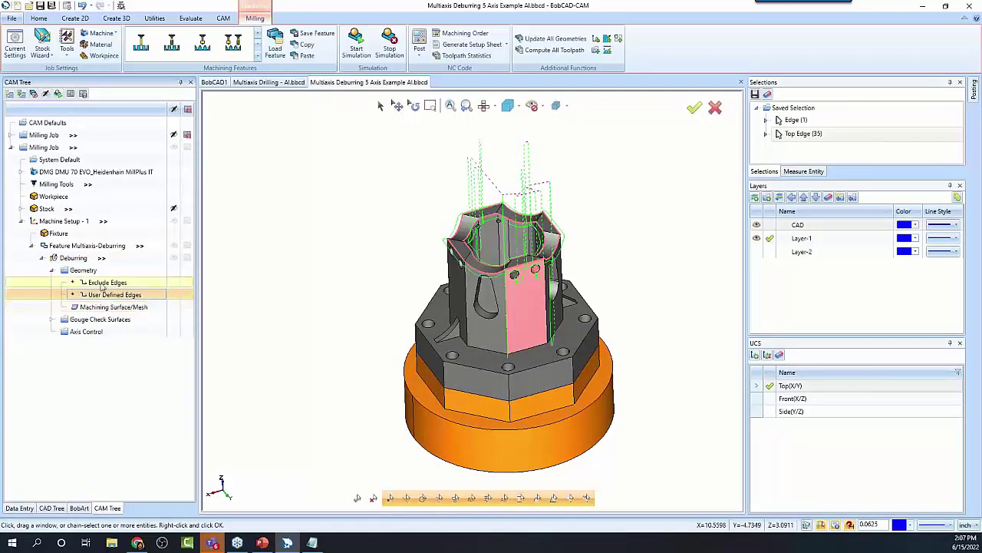
# Step: Reselect the deburring operation's user-defined edges as the tower side face containing the teardrop-shaped pocket, and compute the toolpath
pyautogui.rightClick(105, 301)
pyautogui.click(123, 302)
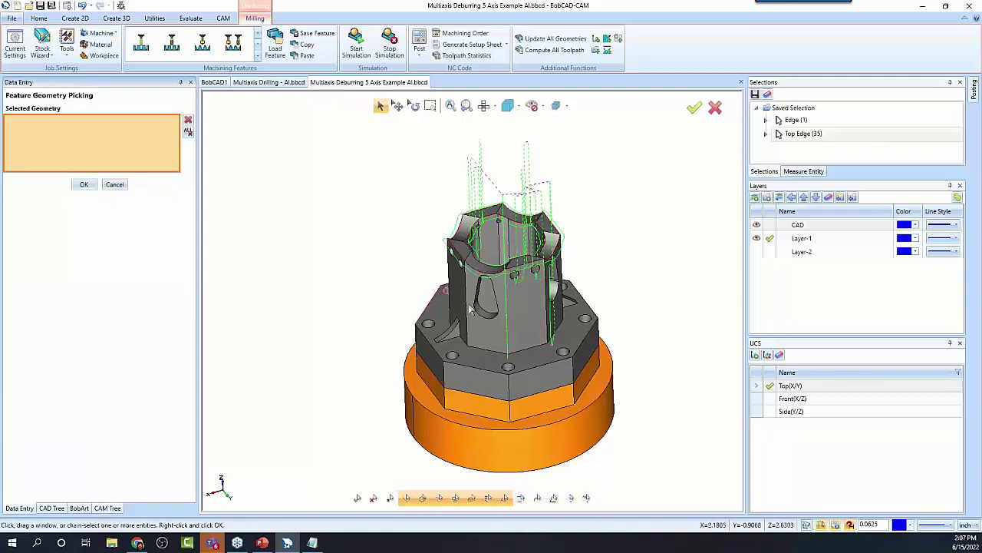
pyautogui.click(479, 315)
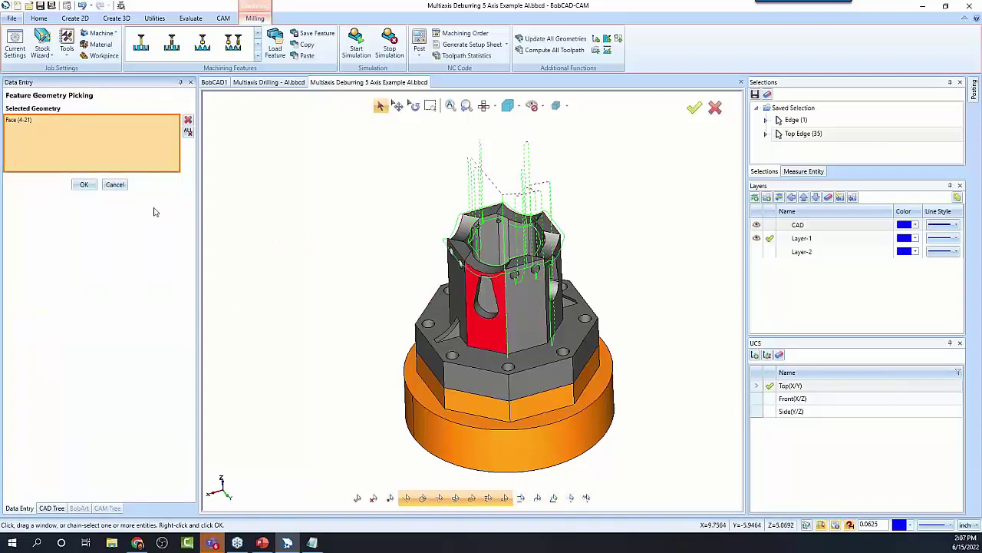
pyautogui.click(85, 185)
pyautogui.rightClick(72, 258)
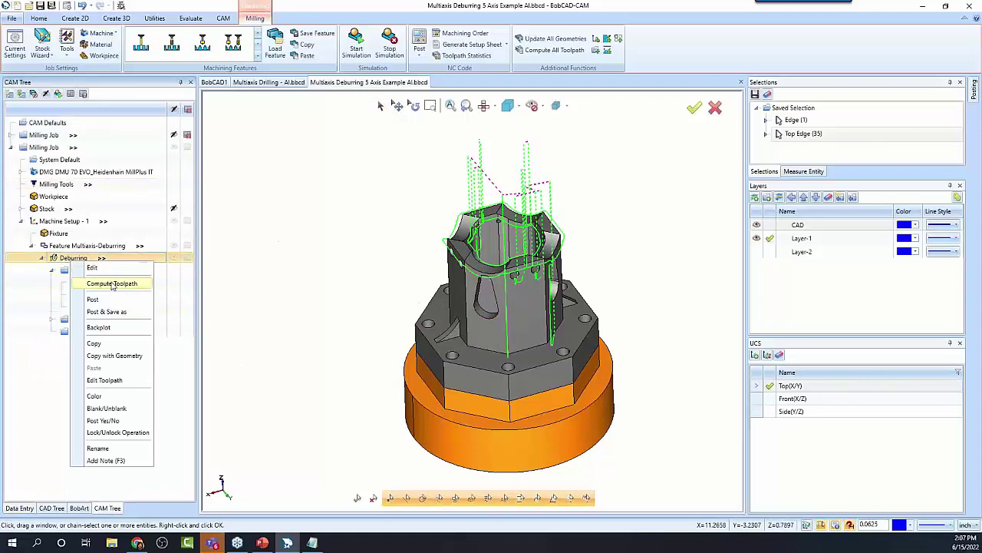
pyautogui.click(113, 284)
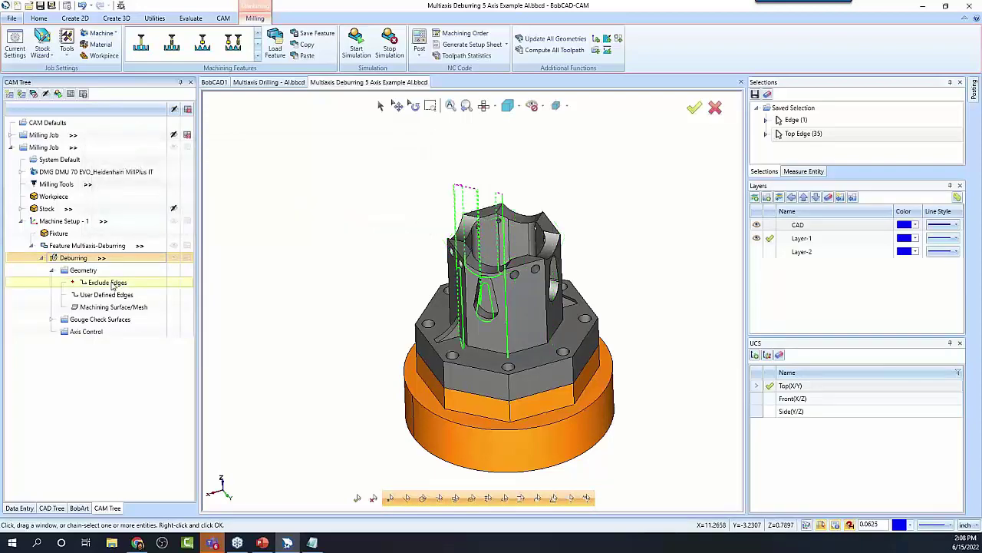
pyautogui.moveTo(461, 307); pyautogui.dragTo(488, 315, button='middle')
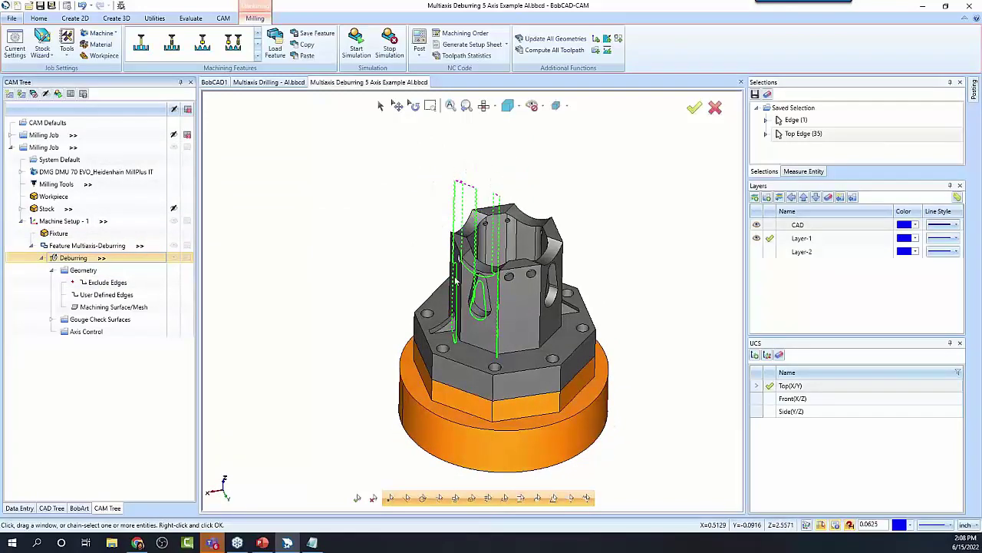
# Step: Replace the user-defined geometry with the small angled face at the tower's upper rim and recompute the deburring toolpath
pyautogui.rightClick(119, 296)
pyautogui.click(133, 314)
pyautogui.rightClick(115, 294)
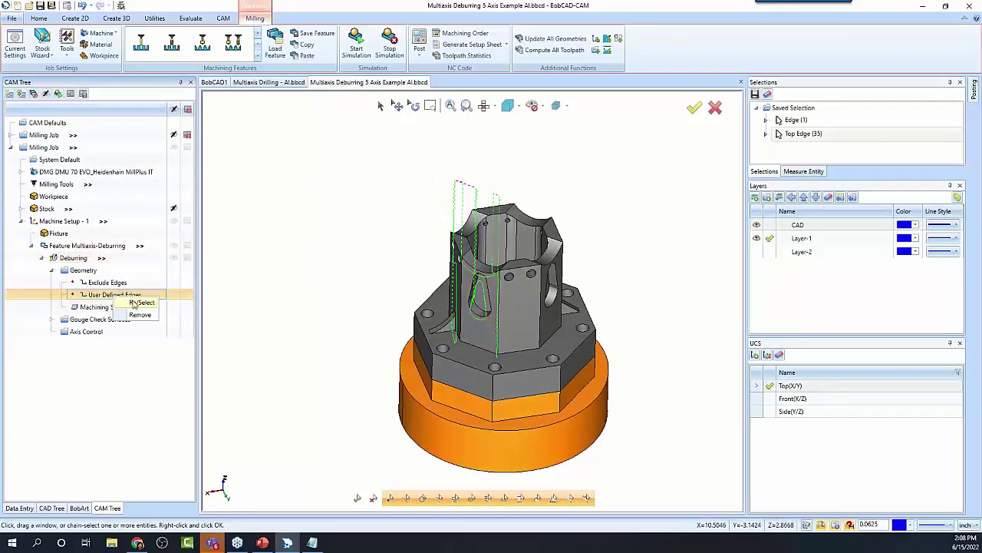
pyautogui.click(132, 302)
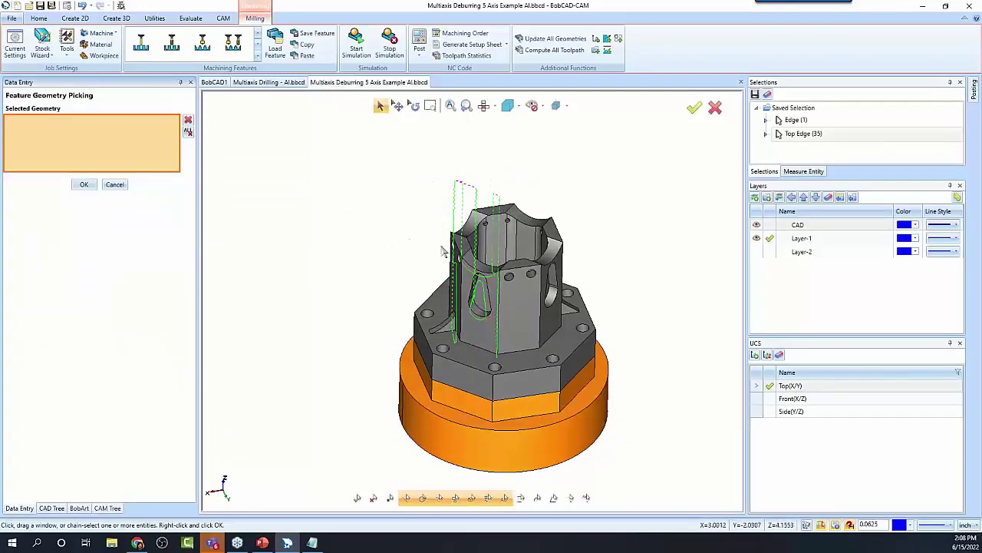
pyautogui.click(83, 185)
pyautogui.rightClick(64, 258)
pyautogui.click(108, 275)
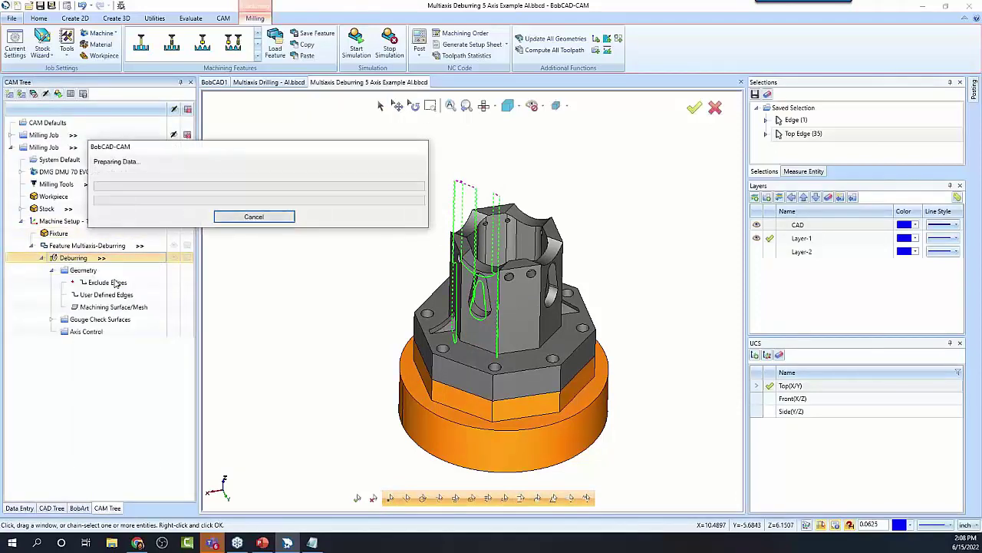
pyautogui.moveTo(491, 338); pyautogui.dragTo(502, 335, button='middle')
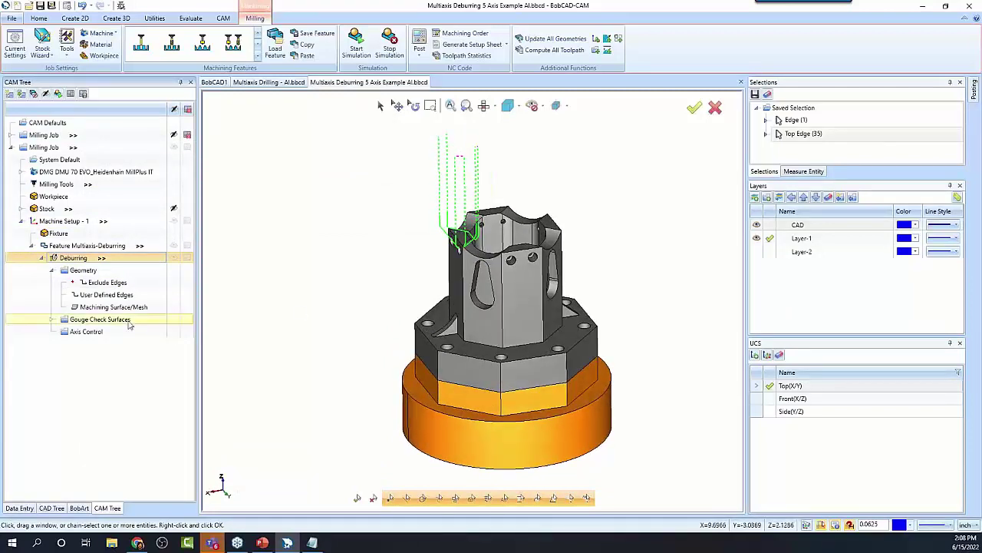
# Step: Replace the user-defined geometry with the narrow curved face of the gusset at the tower's base and recompute the toolpath
pyautogui.rightClick(111, 296)
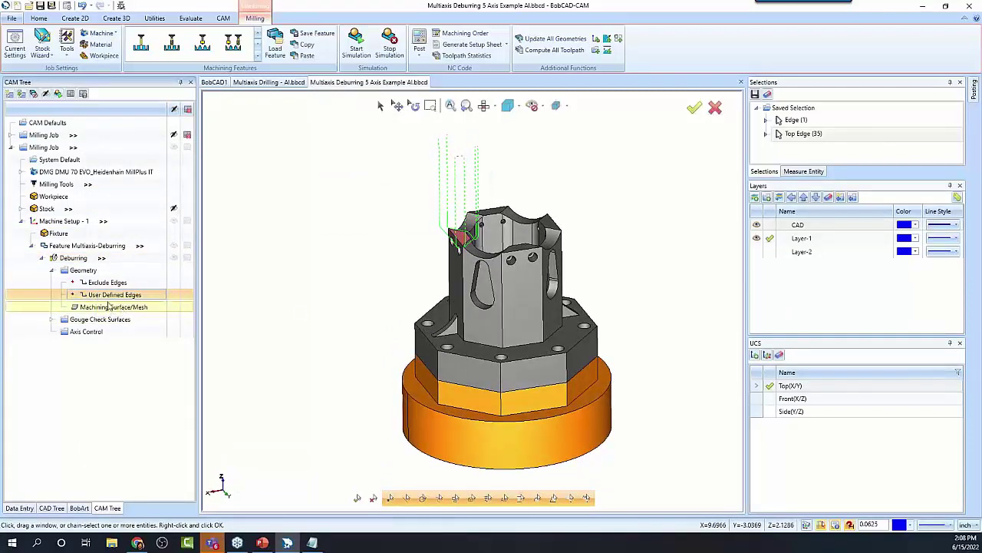
pyautogui.rightClick(115, 299)
pyautogui.click(135, 305)
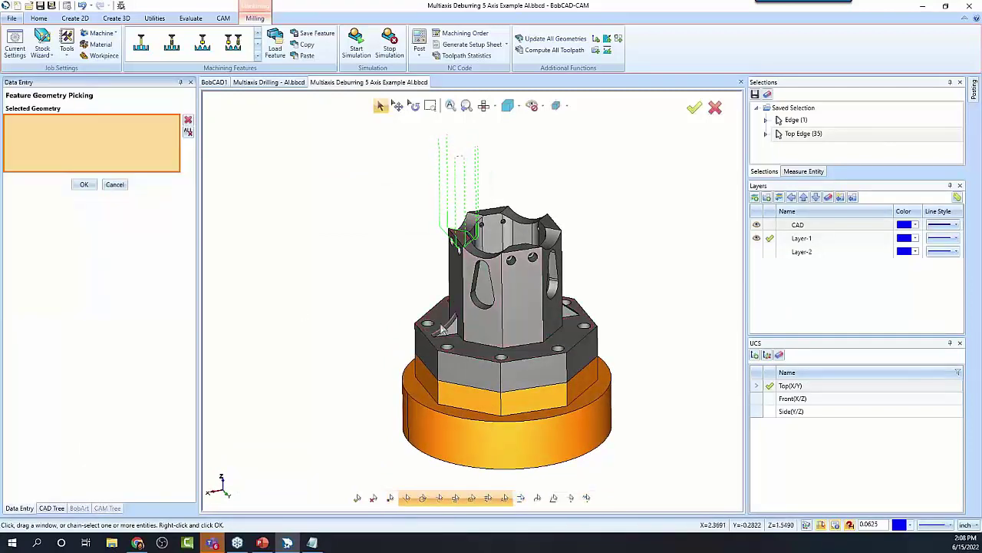
pyautogui.click(85, 185)
pyautogui.rightClick(73, 258)
pyautogui.click(113, 282)
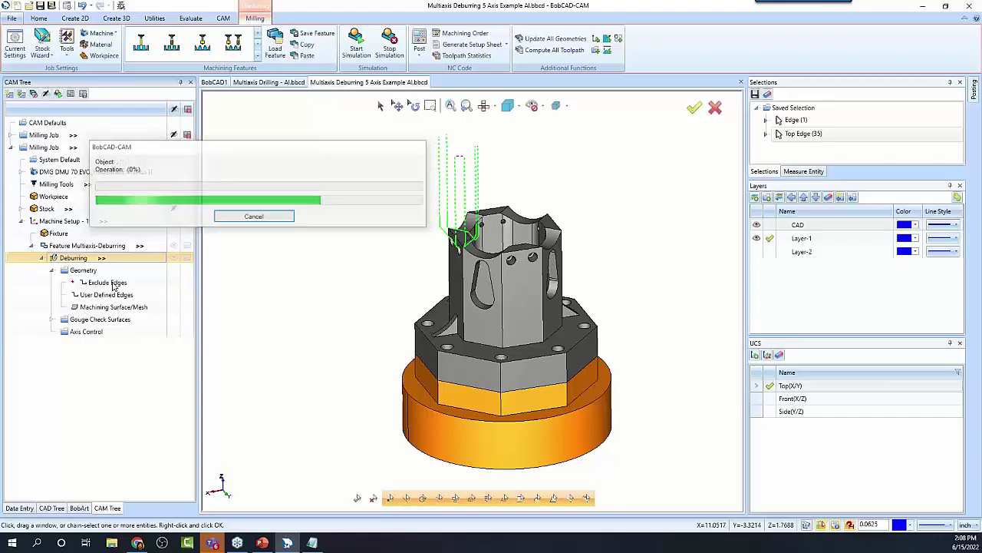
pyautogui.scroll(3, 436, 351)
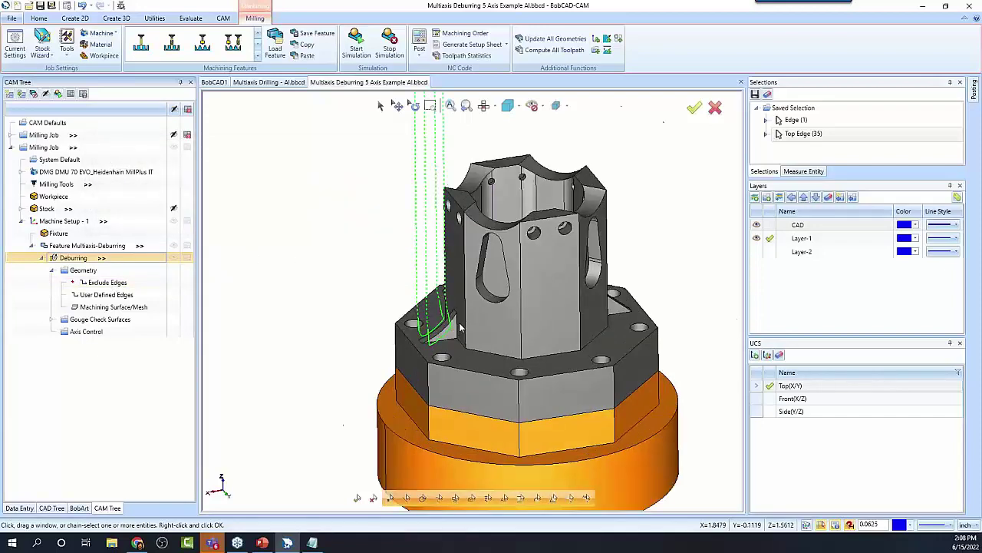
pyautogui.scroll(-1, 455, 332)
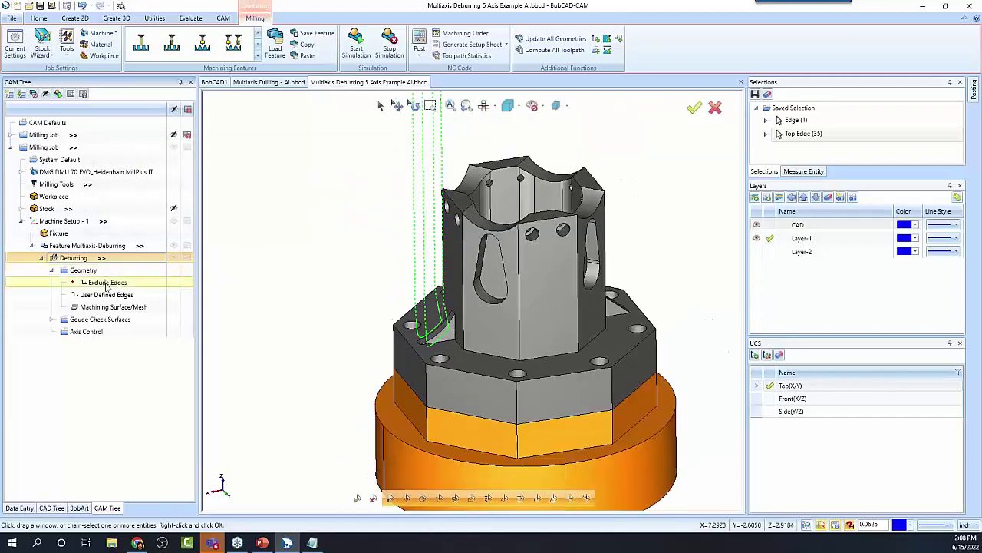
# Step: Replace the gusset face with individual edges on the tower, gusset and octagonal flange, including a vertical flange corner, and compute the toolpath
pyautogui.doubleClick(145, 294)
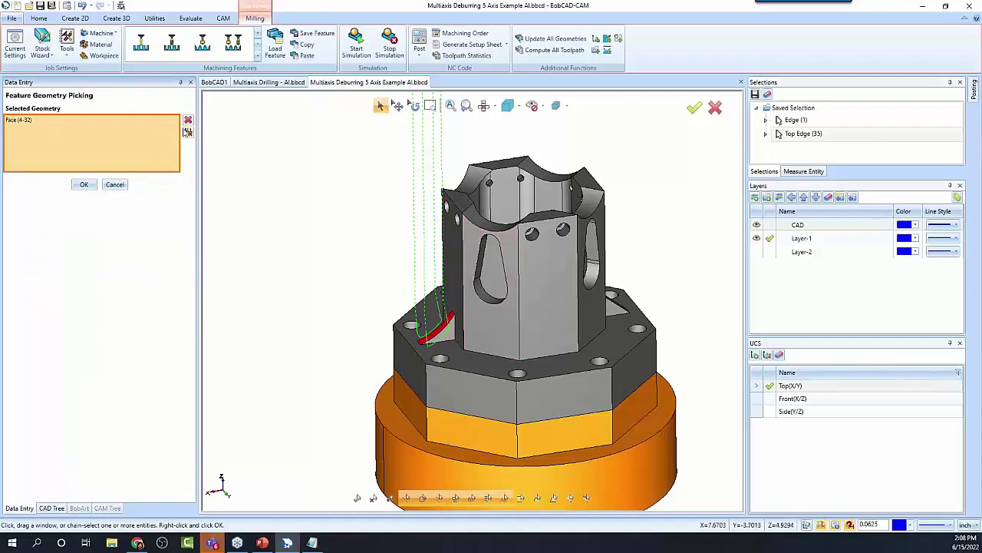
pyautogui.click(462, 290)
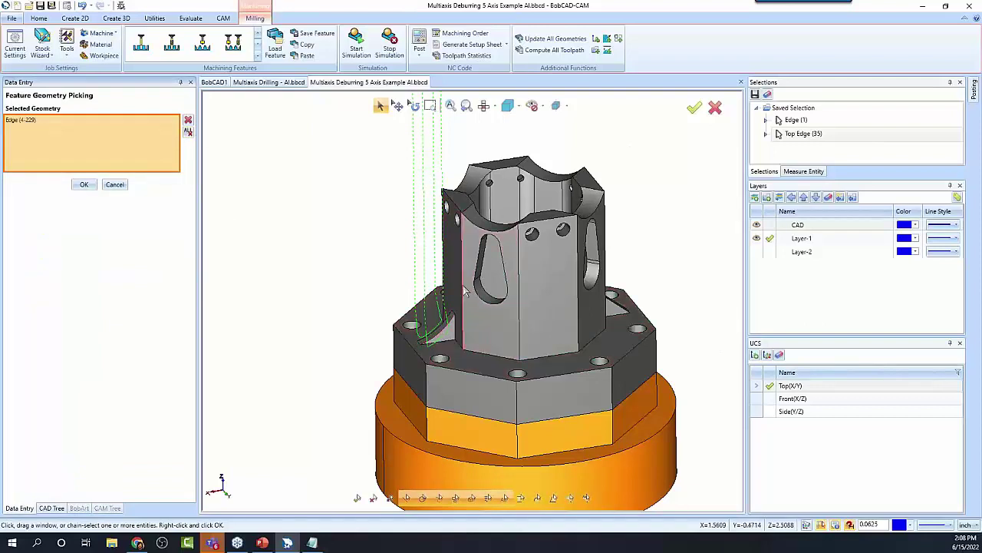
pyautogui.click(518, 405)
pyautogui.click(82, 186)
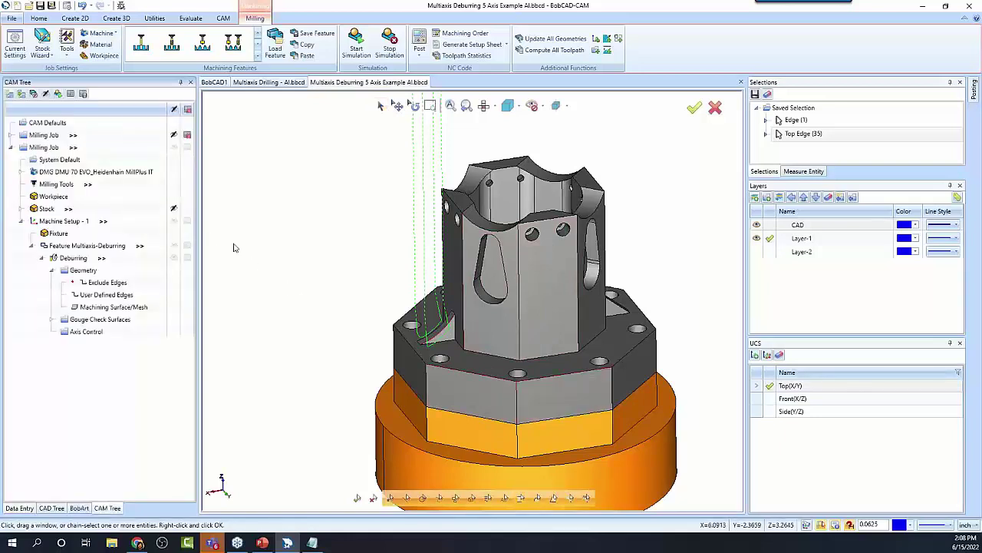
pyautogui.rightClick(83, 258)
pyautogui.click(115, 277)
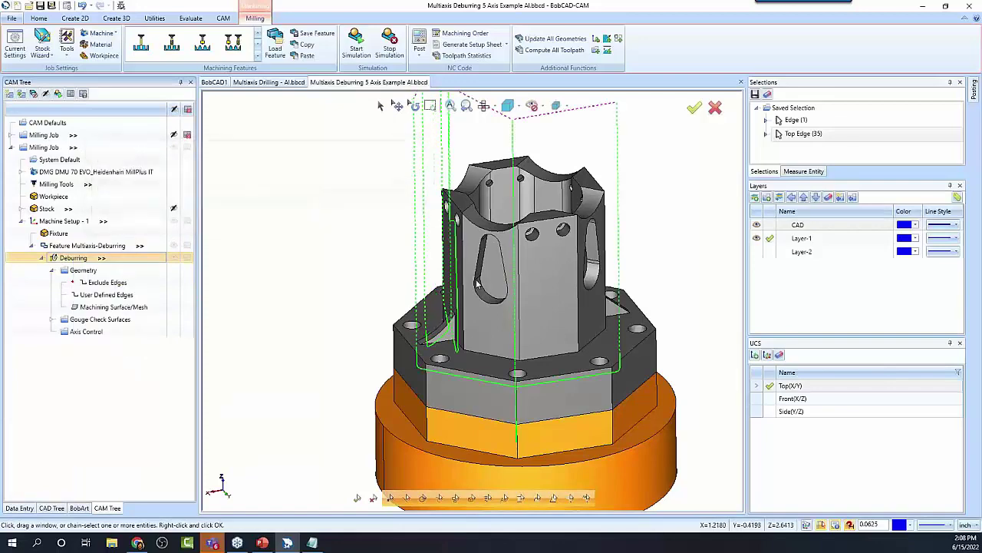
# Step: Inspect the individual-edge deburring toolpath around the tower and flange in the backplot, and close it
pyautogui.moveTo(574, 288); pyautogui.dragTo(482, 264, button='middle')
pyautogui.moveTo(470, 349); pyautogui.dragTo(499, 355, button='middle')
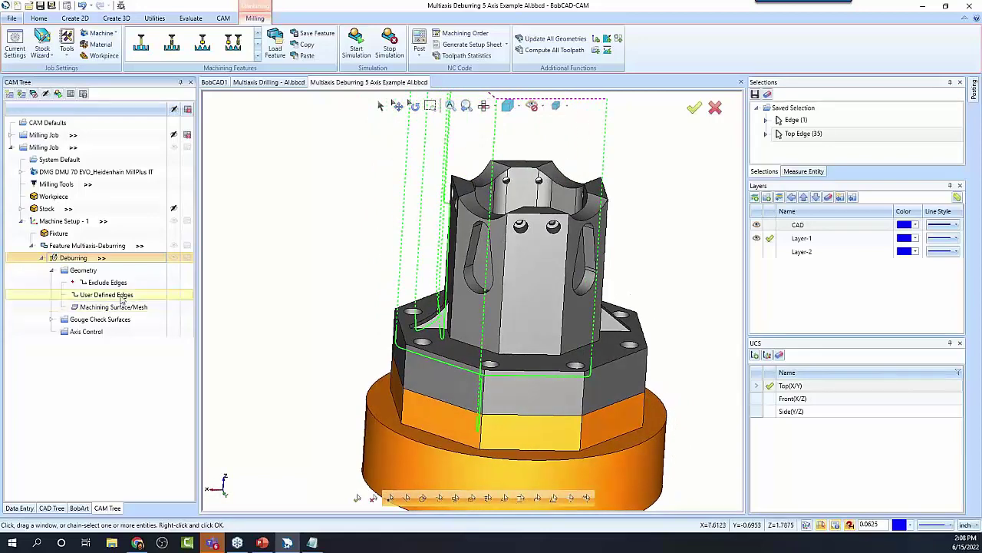
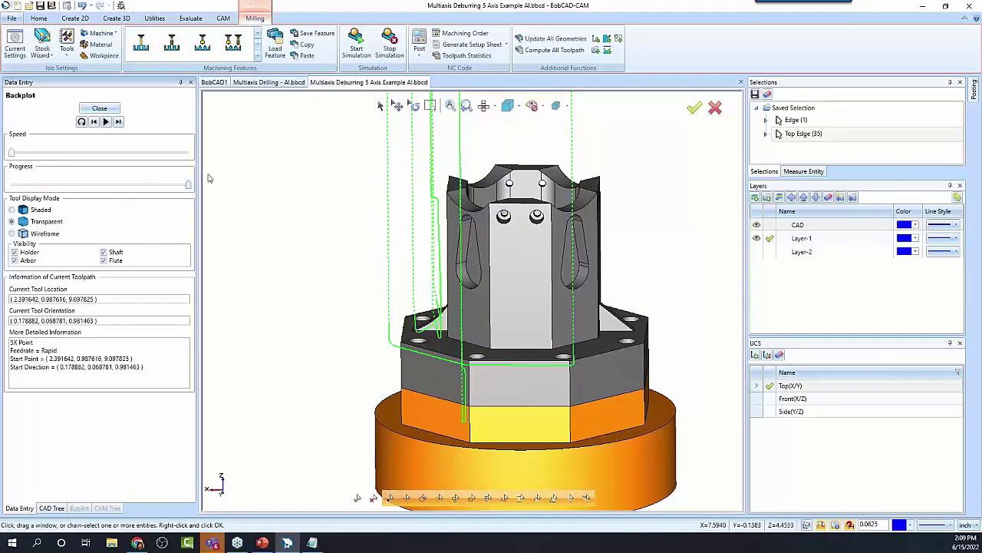
pyautogui.click(115, 109)
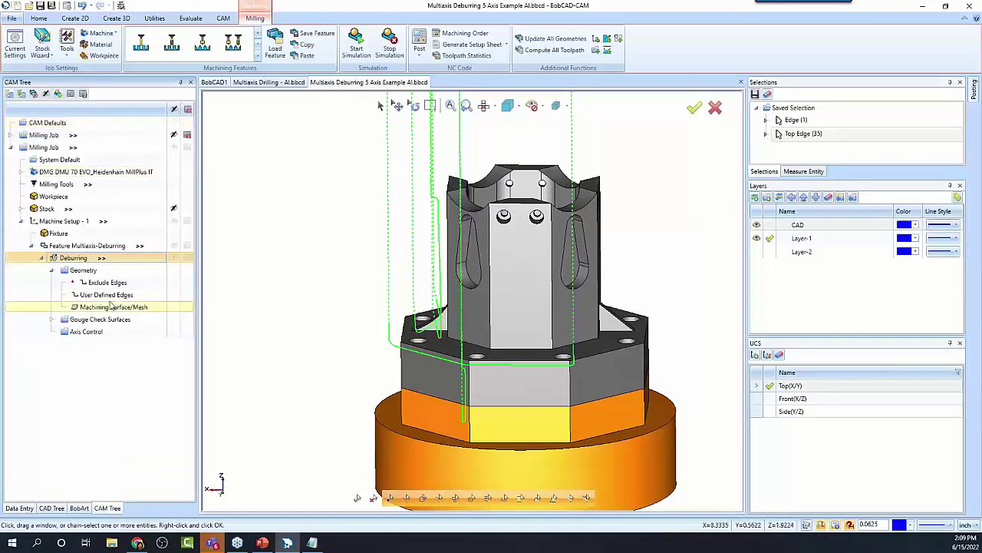
# Step: Swap the vertical flange corner for the opposite gusset edge, another vertical tower edge and the adjacent upper flange edge, and recompute the toolpath
pyautogui.click(112, 295)
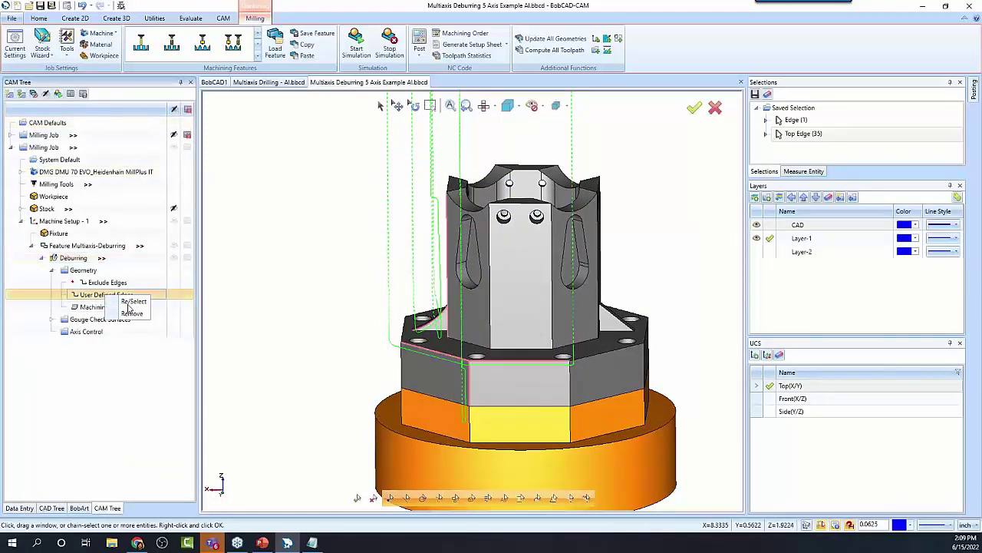
pyautogui.click(615, 321)
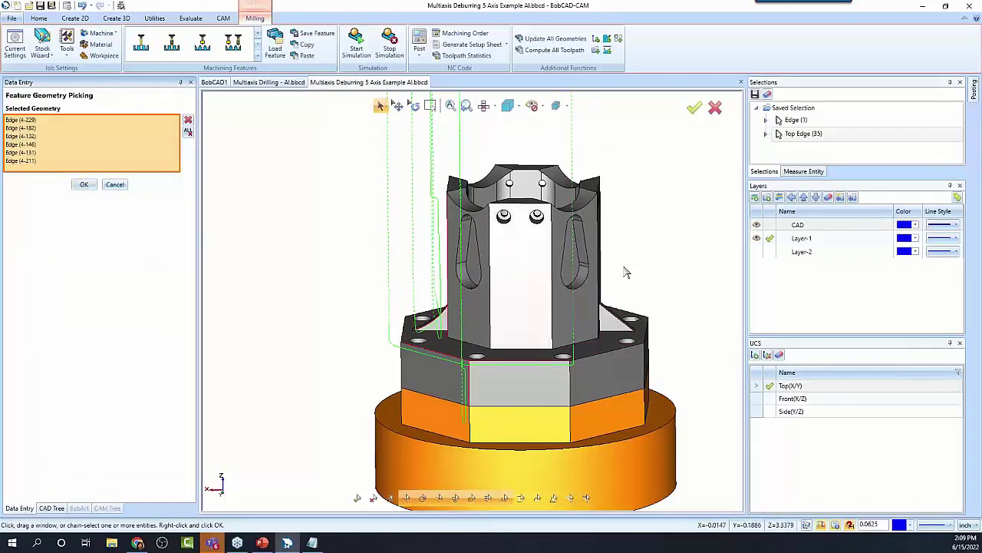
pyautogui.click(553, 296)
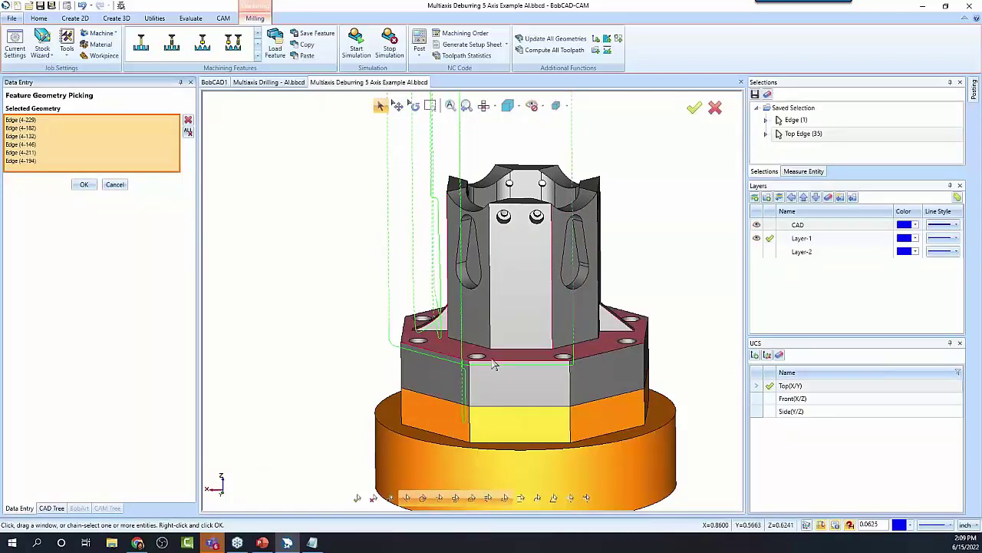
pyautogui.click(611, 355)
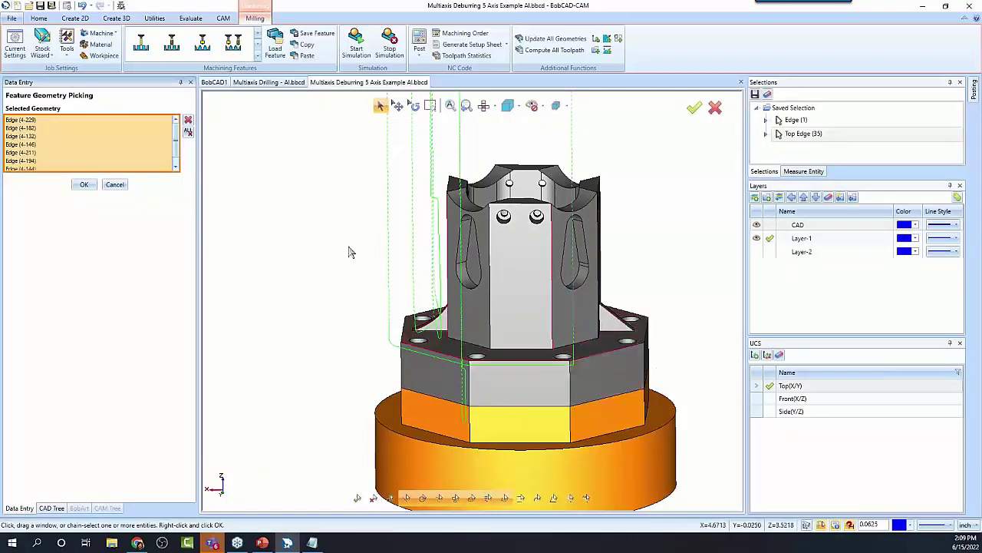
pyautogui.click(83, 185)
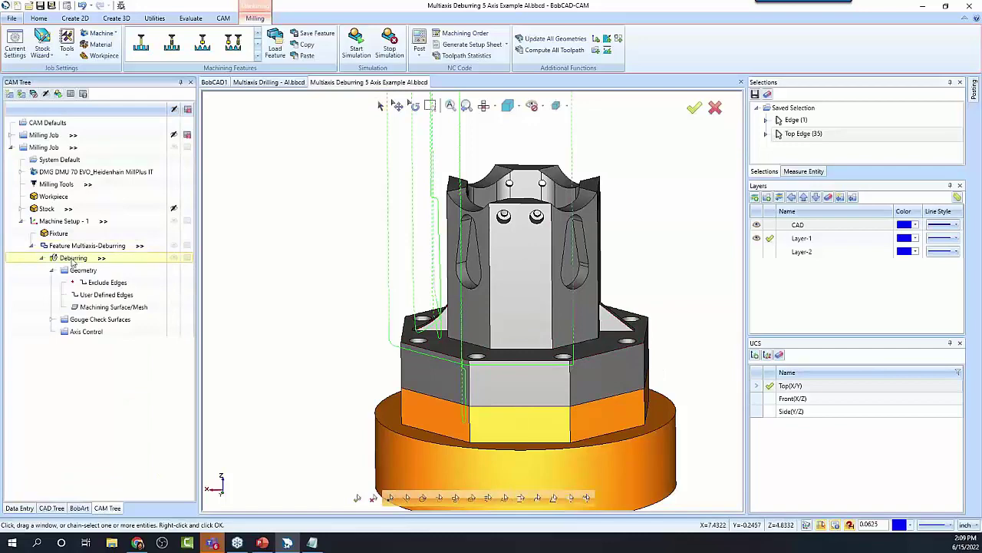
pyautogui.rightClick(71, 261)
pyautogui.click(109, 280)
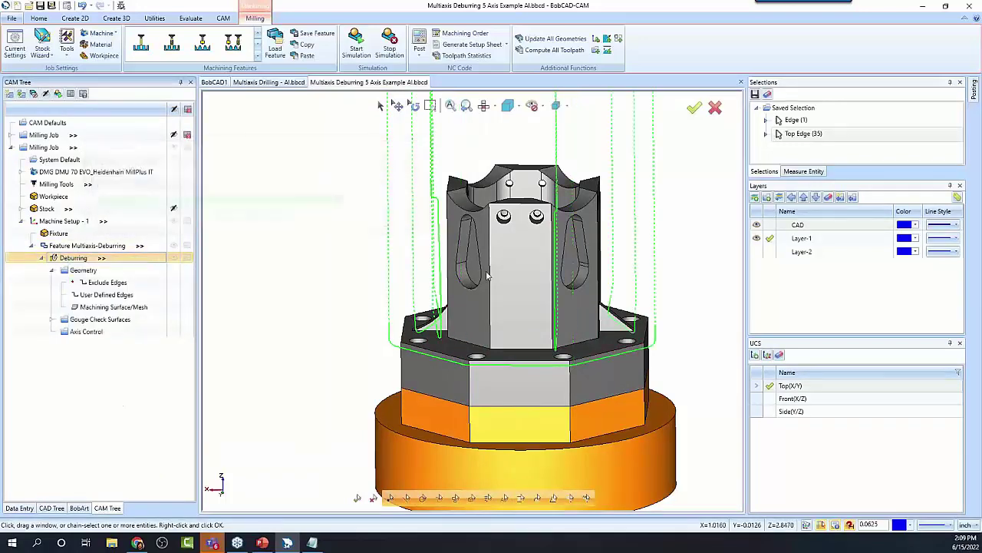
pyautogui.moveTo(488, 313); pyautogui.dragTo(537, 301, button='middle')
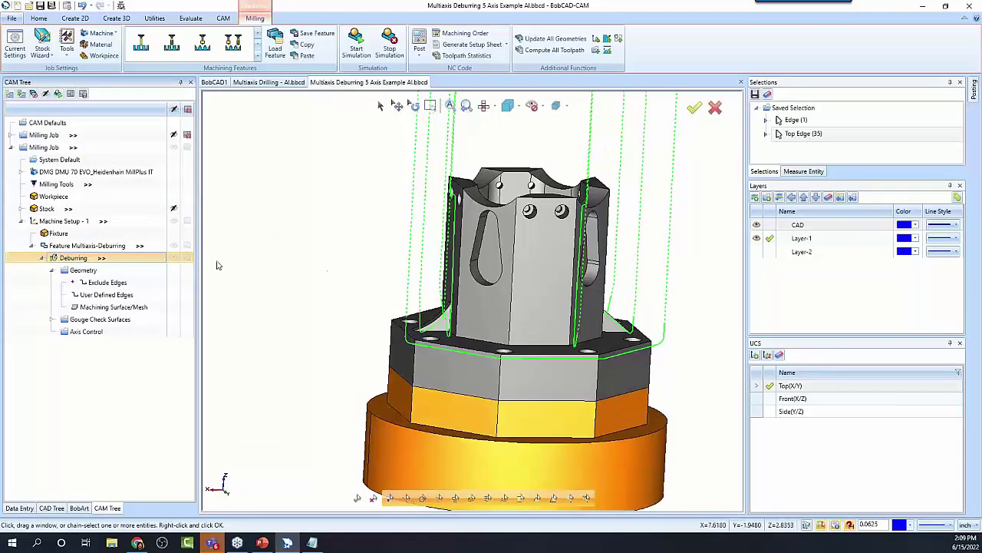
# Step: Drop the vertical tower edge beside the first gusset from the user-defined edges and recompute the deburring toolpath
pyautogui.click(105, 296)
pyautogui.doubleClick(105, 295)
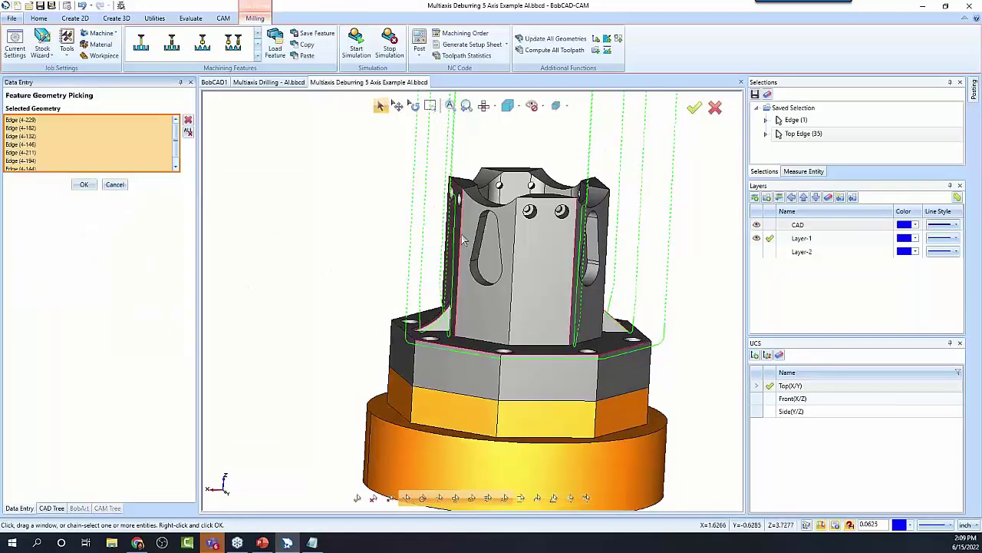
pyautogui.click(84, 185)
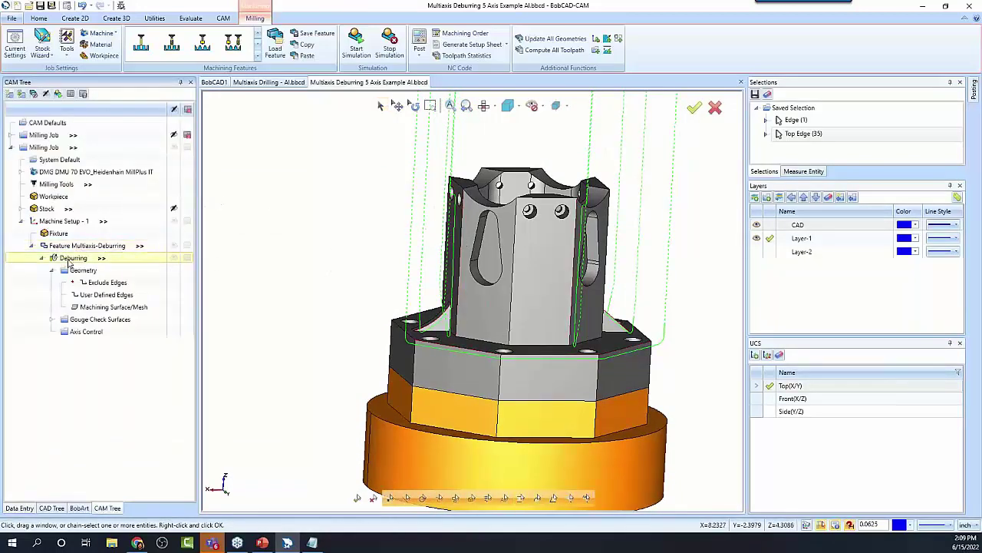
pyautogui.rightClick(73, 258)
pyautogui.click(96, 281)
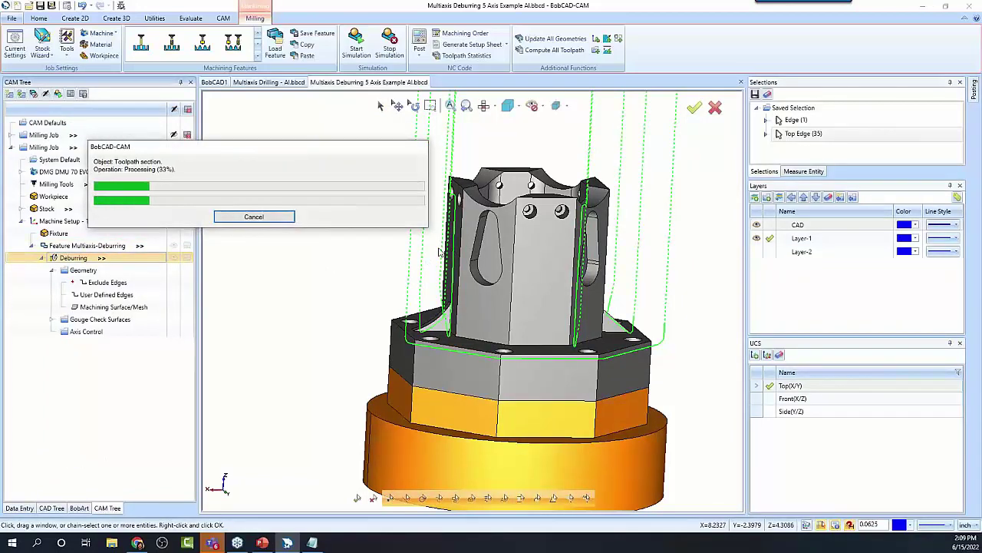
pyautogui.moveTo(547, 290); pyautogui.dragTo(515, 335, button='middle')
pyautogui.scroll(-3, 513, 353)
# Step: Backplot the revised edge deburring toolpath from start to end, examining the tool along the gussets, flange and tower edge
pyautogui.rightClick(76, 258)
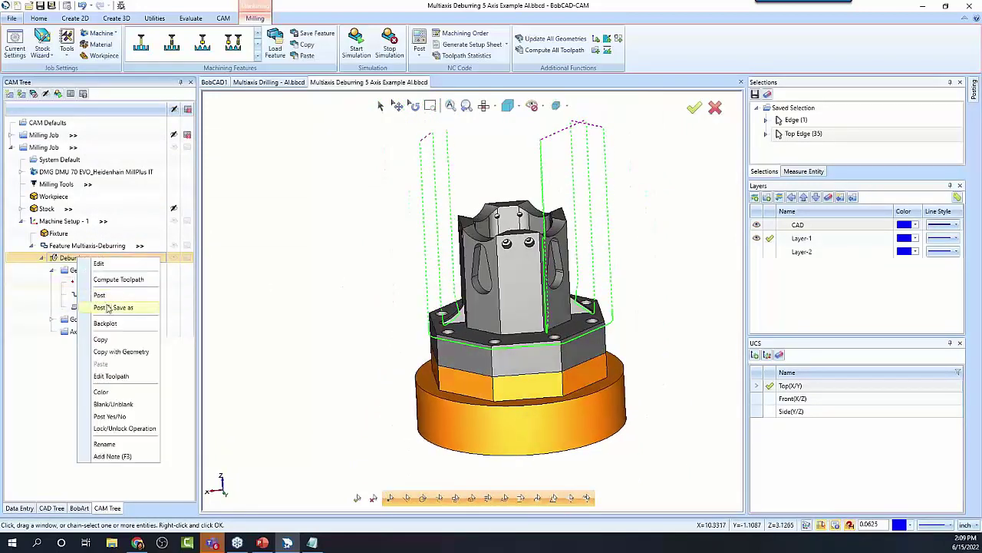
pyautogui.click(107, 326)
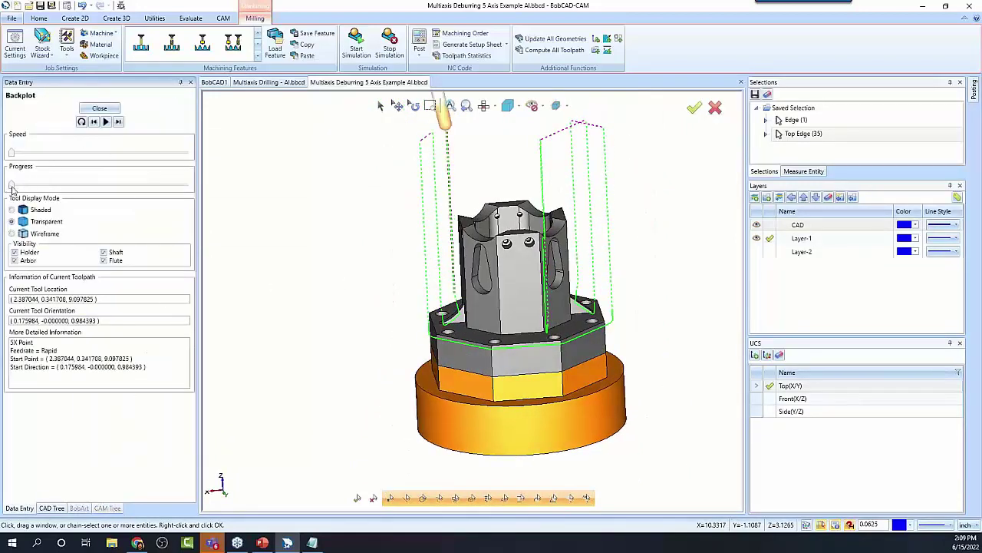
pyautogui.moveTo(13, 190); pyautogui.dragTo(197, 196)
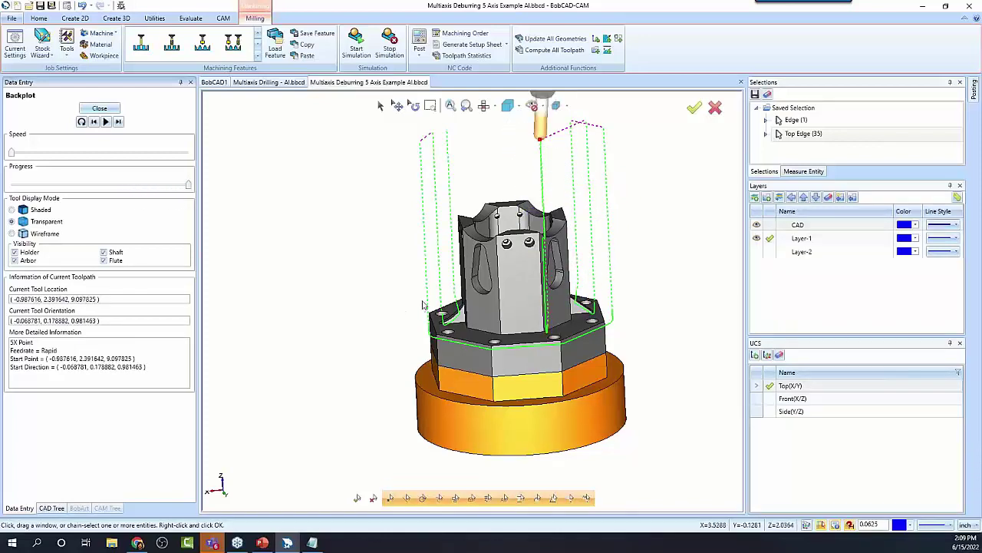
pyautogui.moveTo(554, 368); pyautogui.dragTo(542, 373, button='middle')
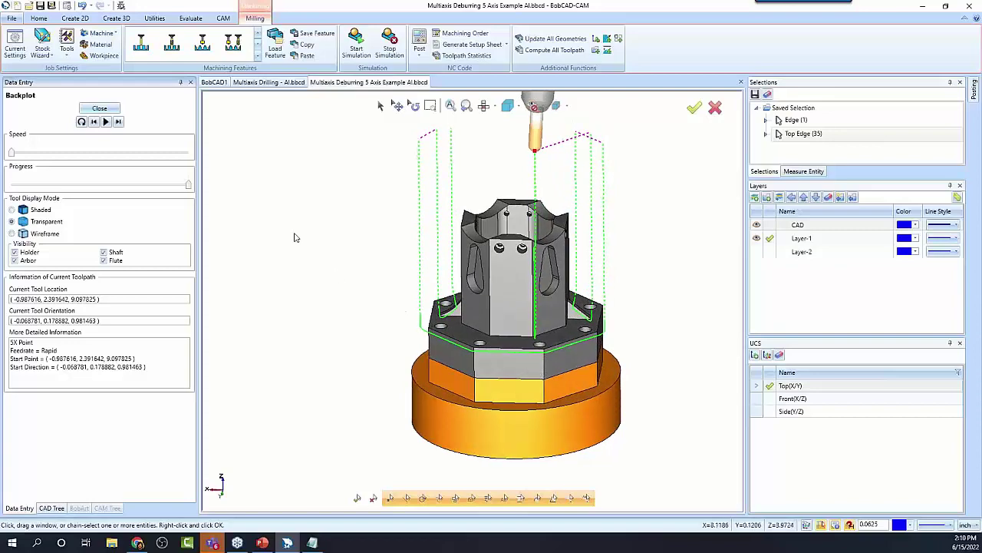
# Step: Set the deburring operation's machining type to 3+2 axis and recompute the toolpath
pyautogui.click(111, 112)
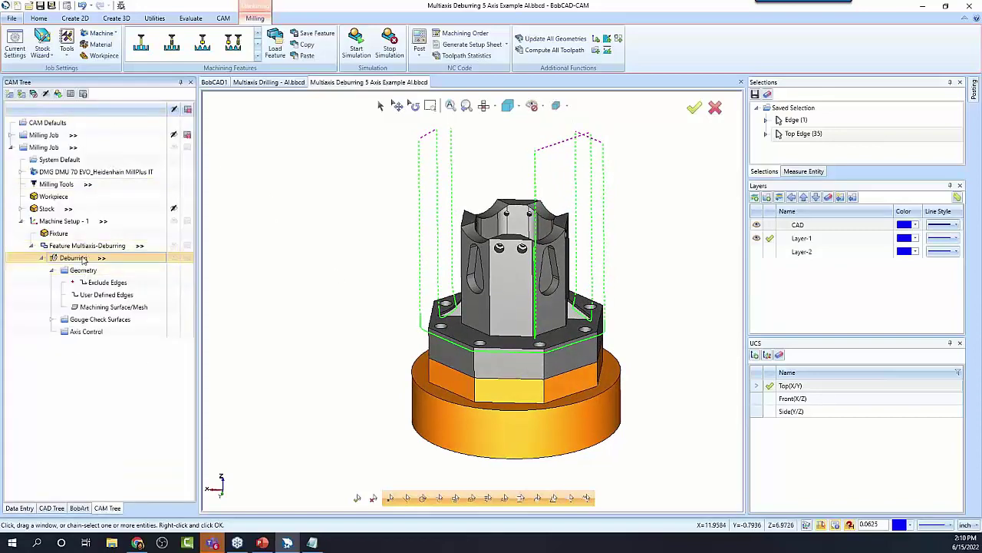
pyautogui.doubleClick(82, 260)
pyautogui.click(304, 143)
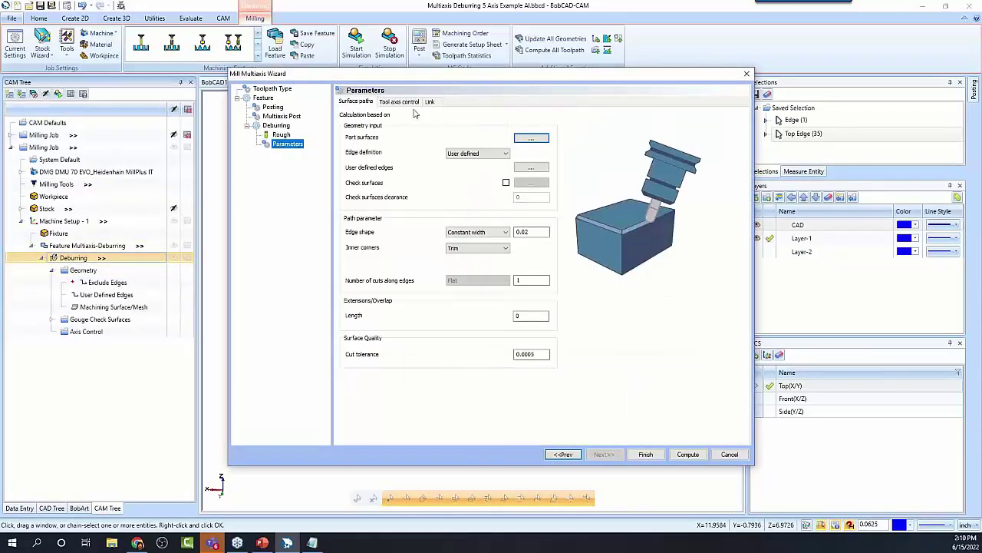
pyautogui.click(401, 102)
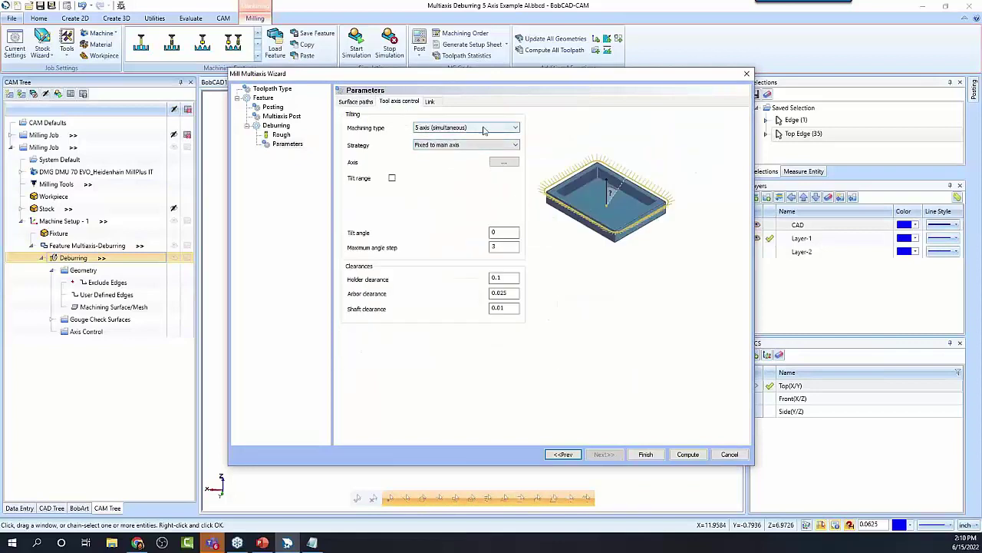
pyautogui.click(483, 129)
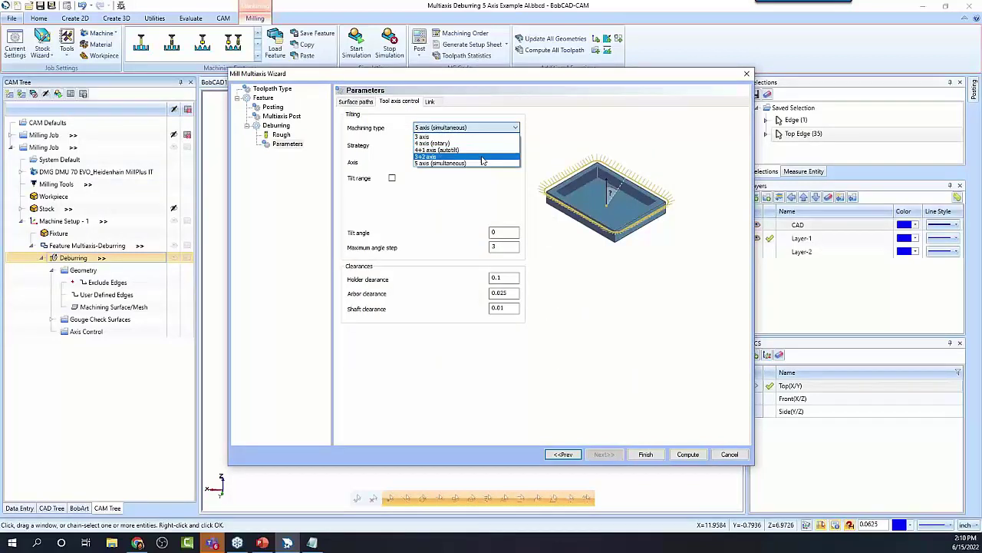
pyautogui.click(482, 157)
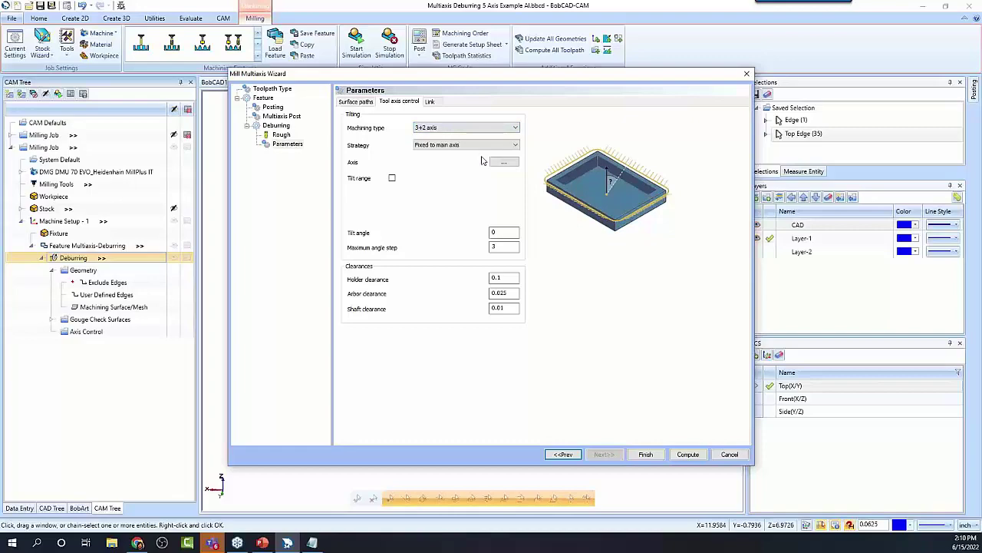
pyautogui.click(688, 454)
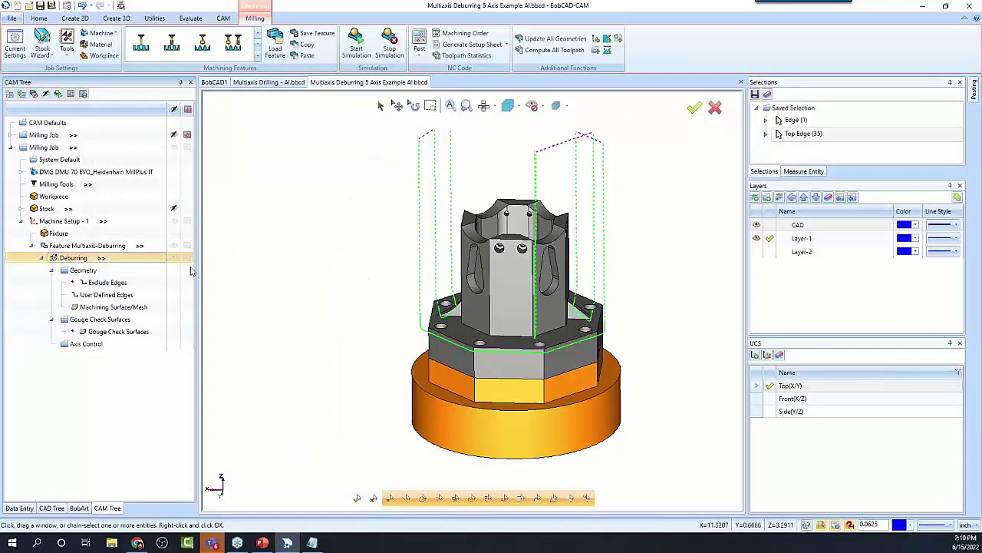
# Step: Backplot the 3+2 axis deburring toolpath from start to end, examining the tool orientation along the edges, and close the backplot
pyautogui.rightClick(70, 259)
pyautogui.click(107, 324)
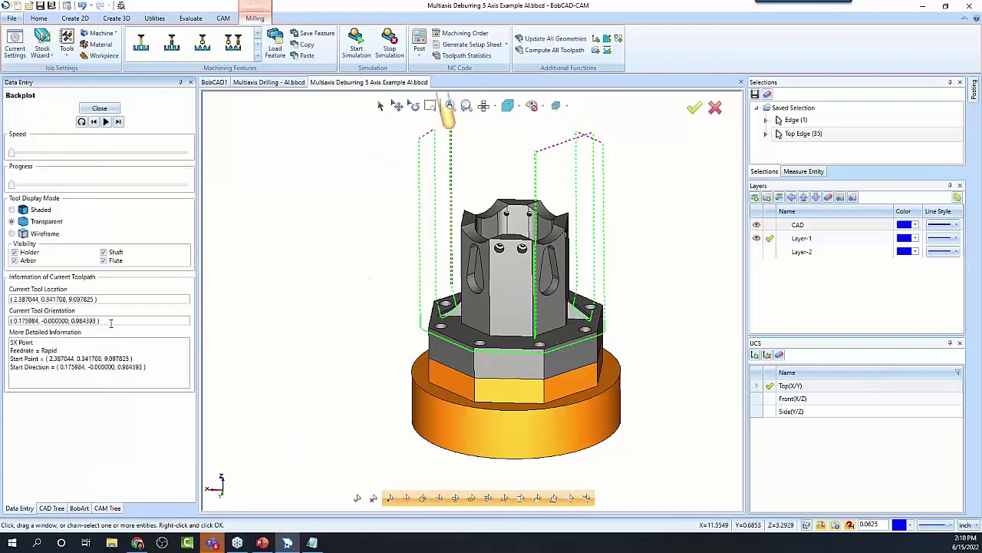
pyautogui.moveTo(12, 187); pyautogui.dragTo(209, 175)
pyautogui.scroll(-3, 499, 322)
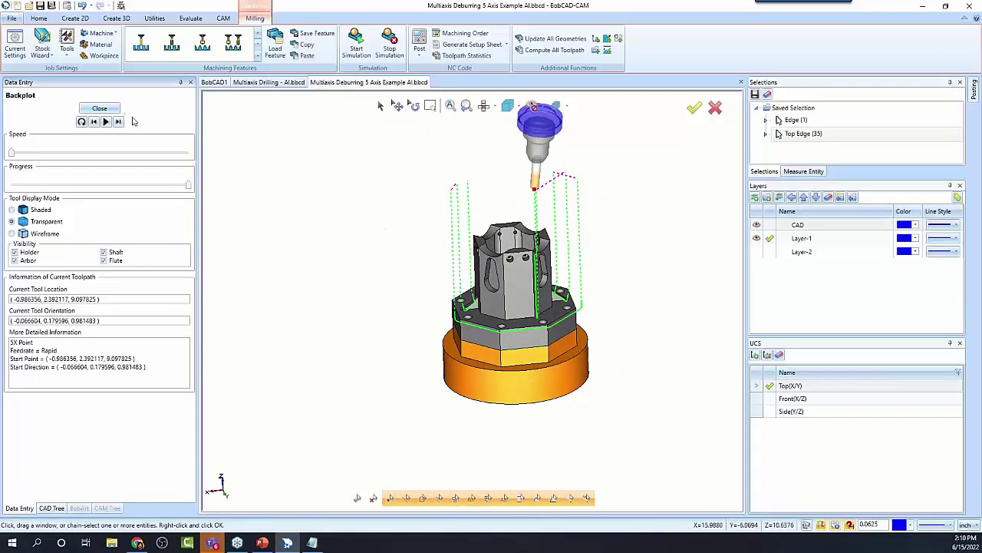
pyautogui.click(104, 109)
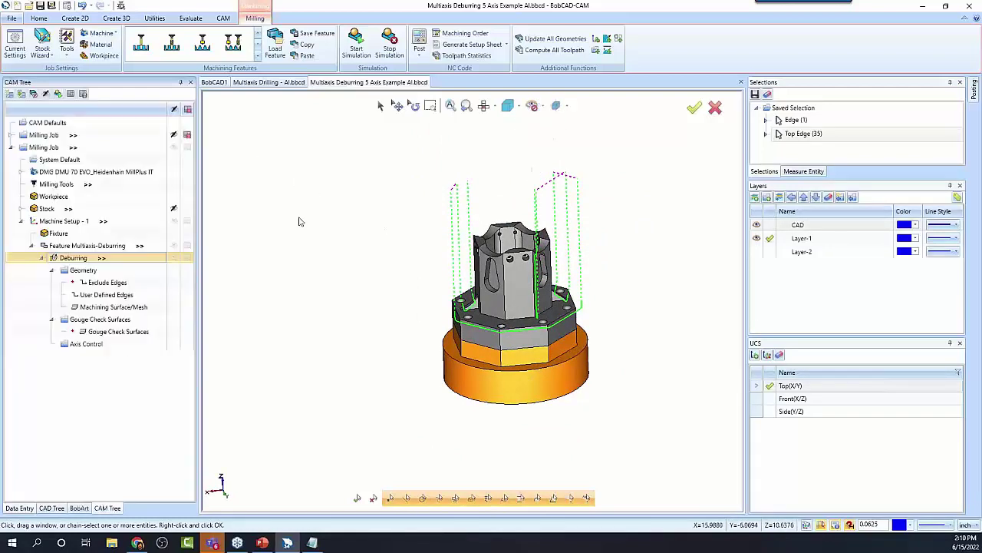
# Step: Duplicate the multiaxis deburring feature together with its geometry in the same machine setup
pyautogui.click(32, 245)
pyautogui.rightClick(88, 247)
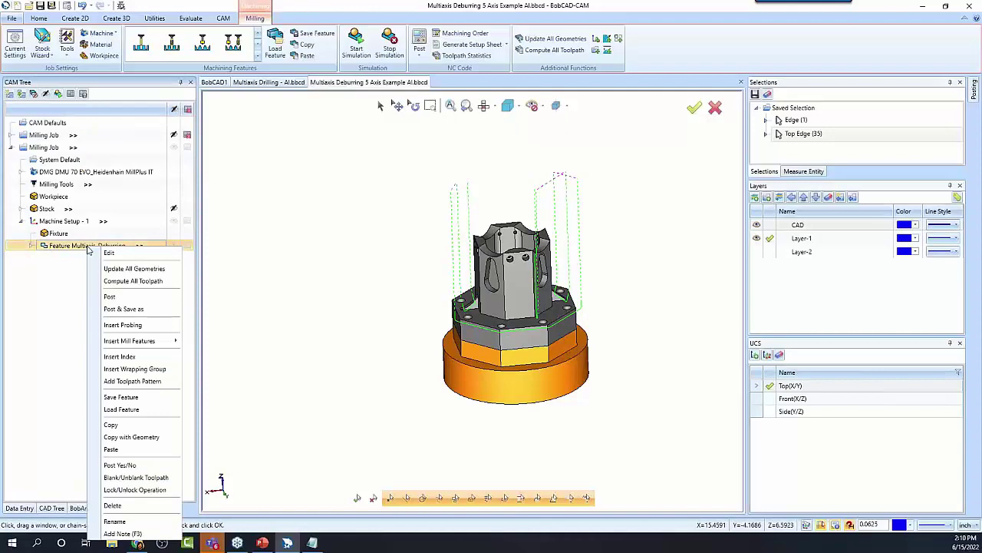
pyautogui.click(126, 437)
pyautogui.rightClick(80, 246)
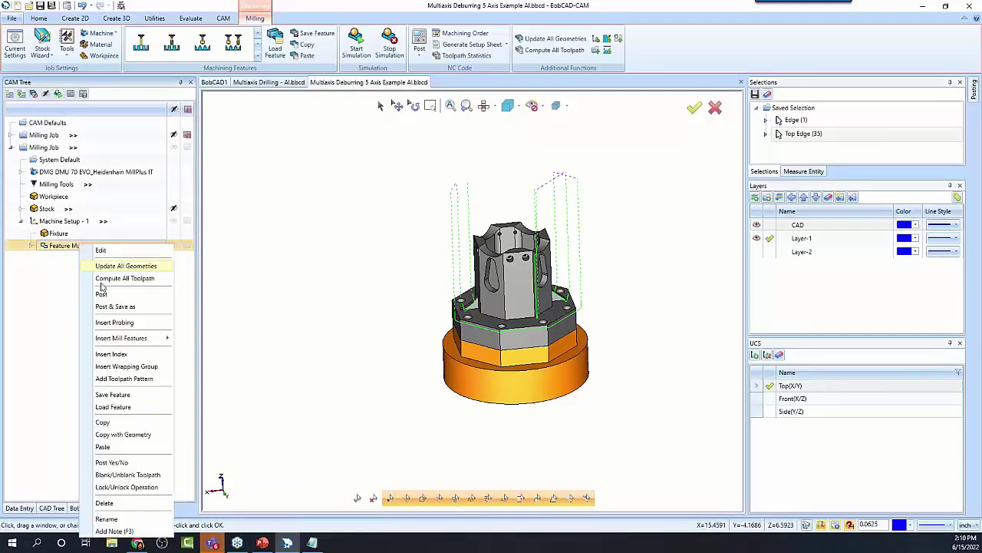
pyautogui.click(104, 449)
# Step: Set the copied deburring operation's machining type to 5 axis (simultaneous) and compute its toolpath
pyautogui.doubleClick(77, 271)
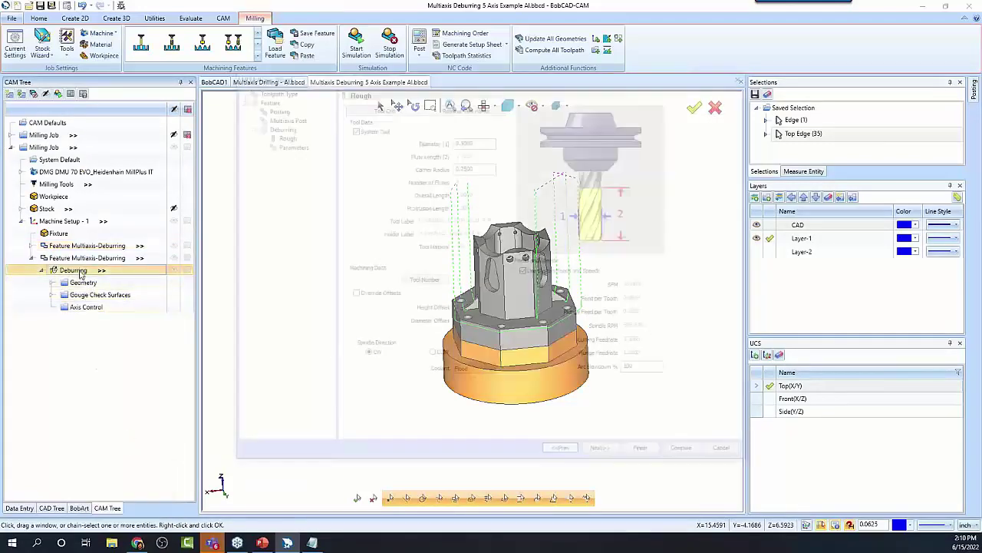
pyautogui.click(399, 101)
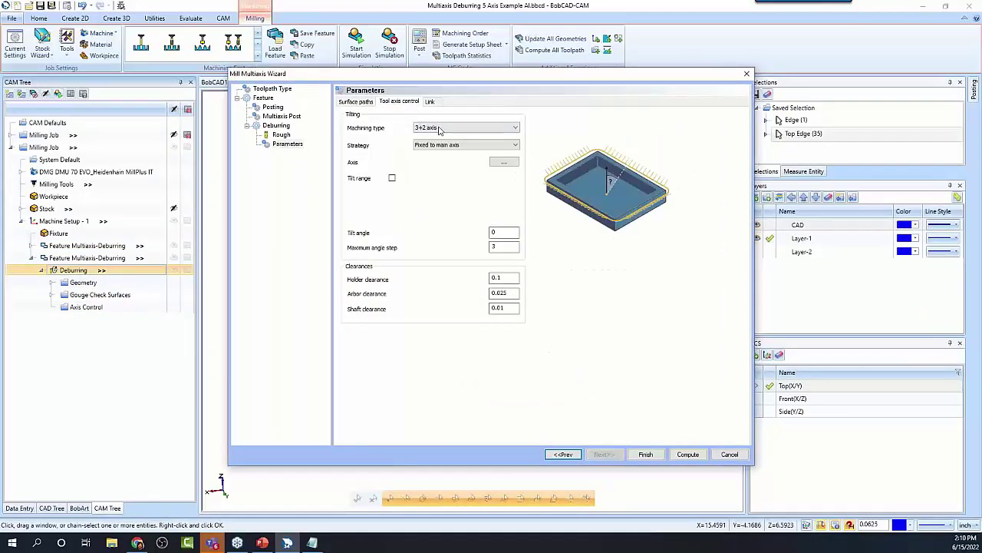
pyautogui.click(441, 127)
pyautogui.click(445, 163)
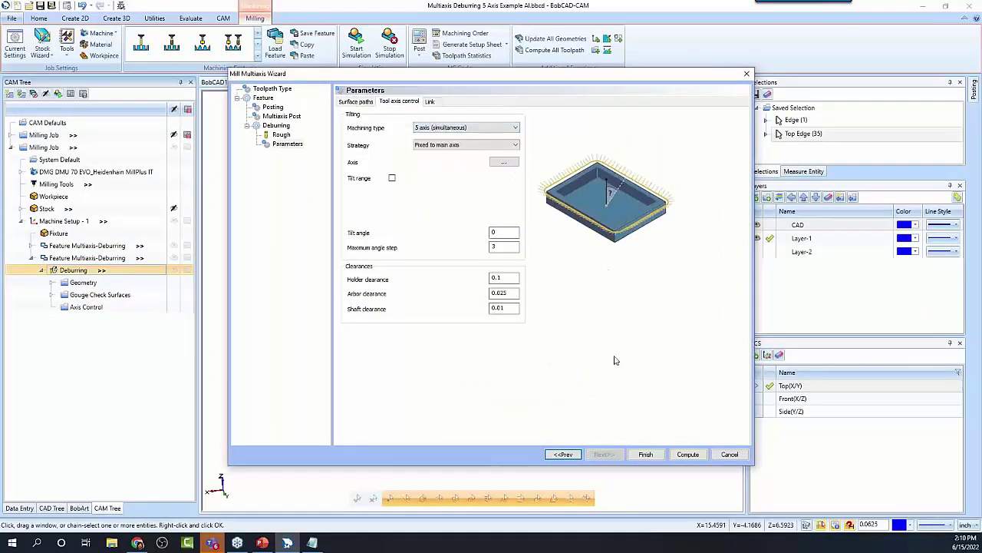
pyautogui.click(678, 456)
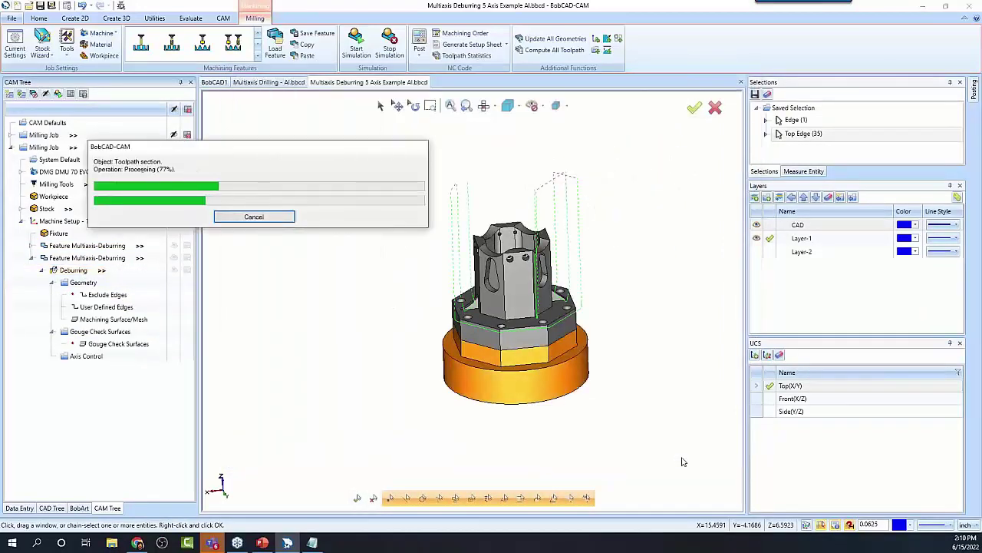
# Step: Examine the 5 axis toolpath along the gussets, flange and tower edge, and blank the copied operation's toolpath
pyautogui.scroll(6, 561, 296)
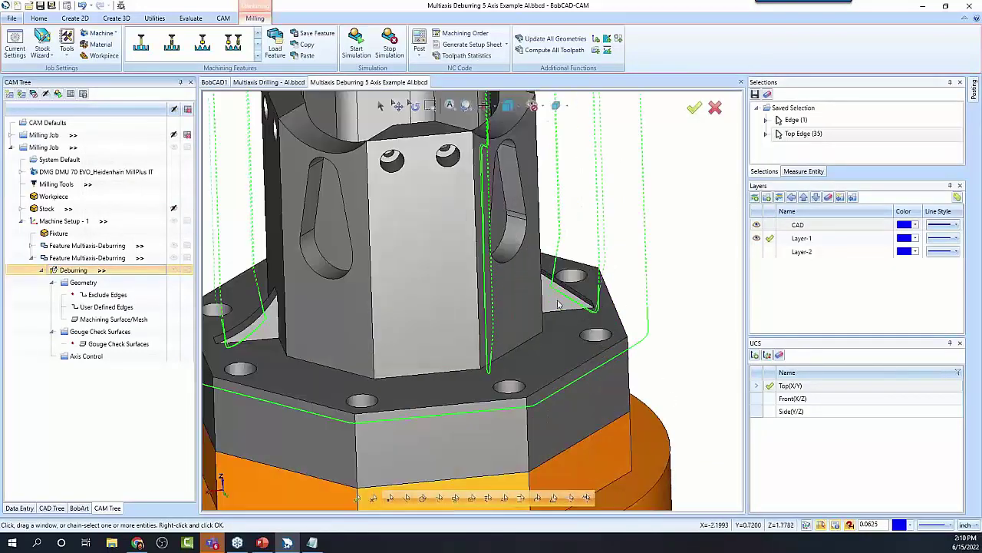
pyautogui.scroll(-8, 561, 297)
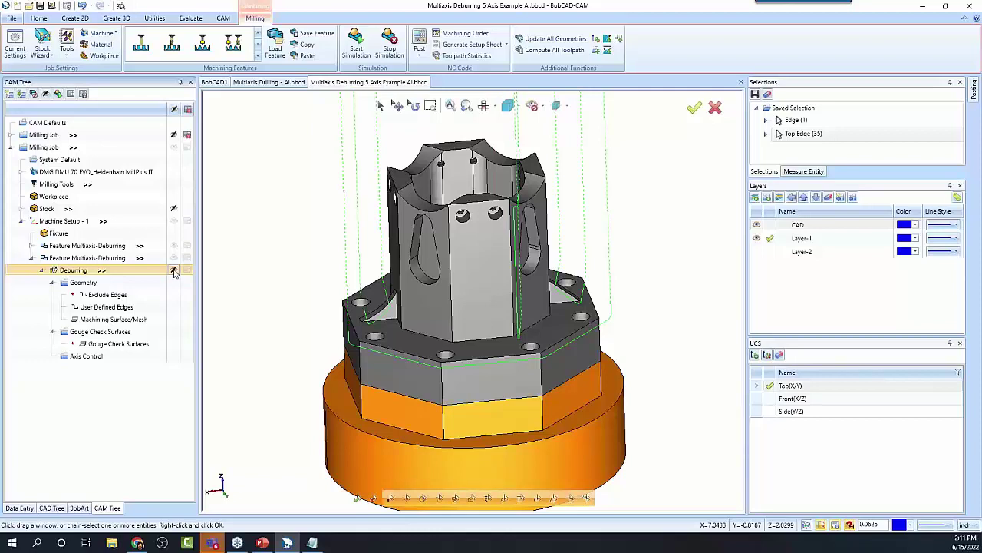
pyautogui.scroll(-3, 491, 327)
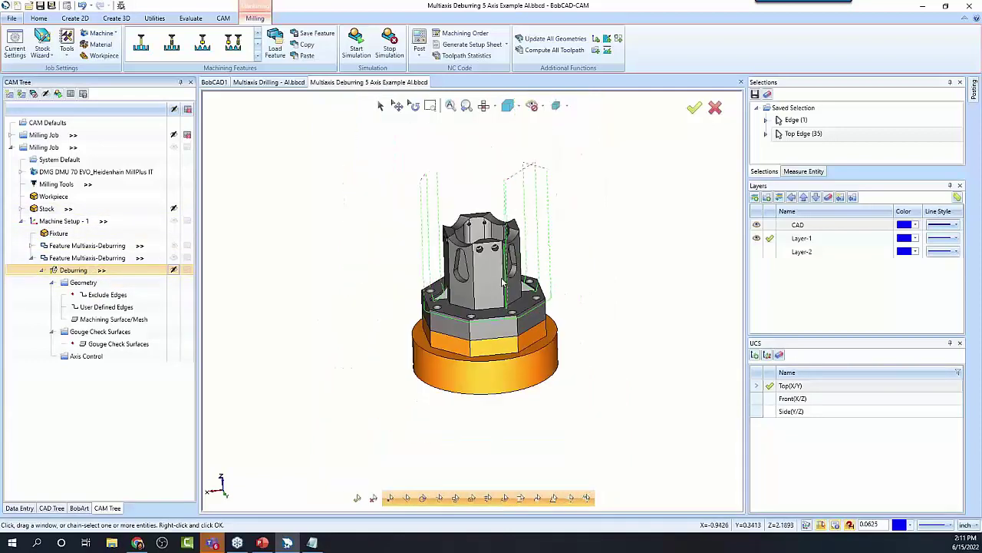
pyautogui.moveTo(491, 326); pyautogui.dragTo(505, 328, button='middle')
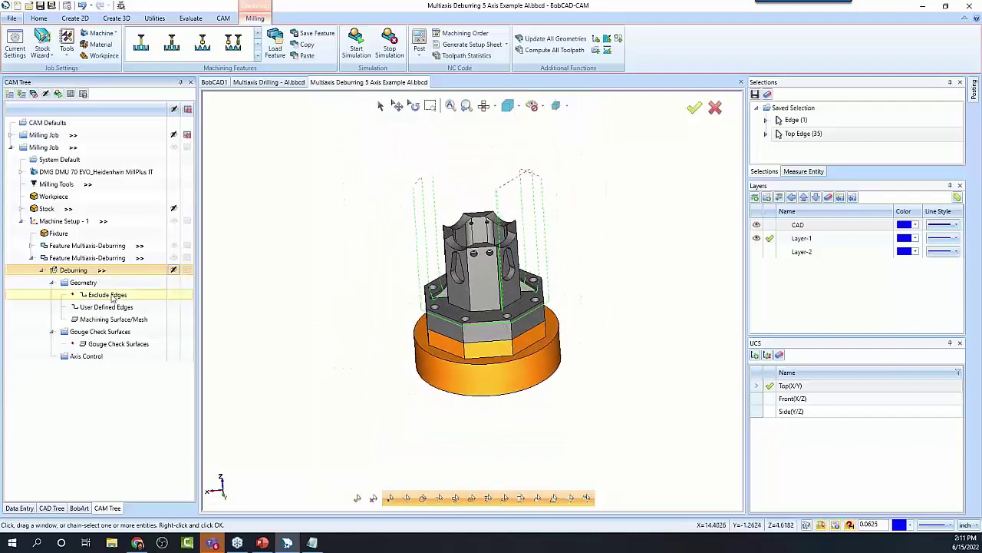
# Step: Enable smooth corners in the copied operation's clearance area, with links set to Retract to clearance area, and recompute the toolpath
pyautogui.doubleClick(80, 271)
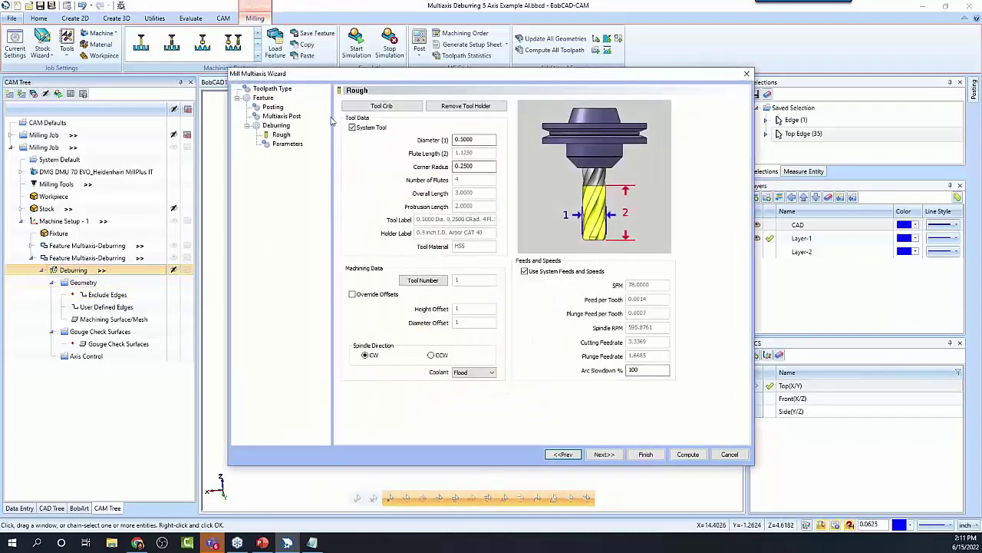
pyautogui.click(287, 144)
pyautogui.click(430, 102)
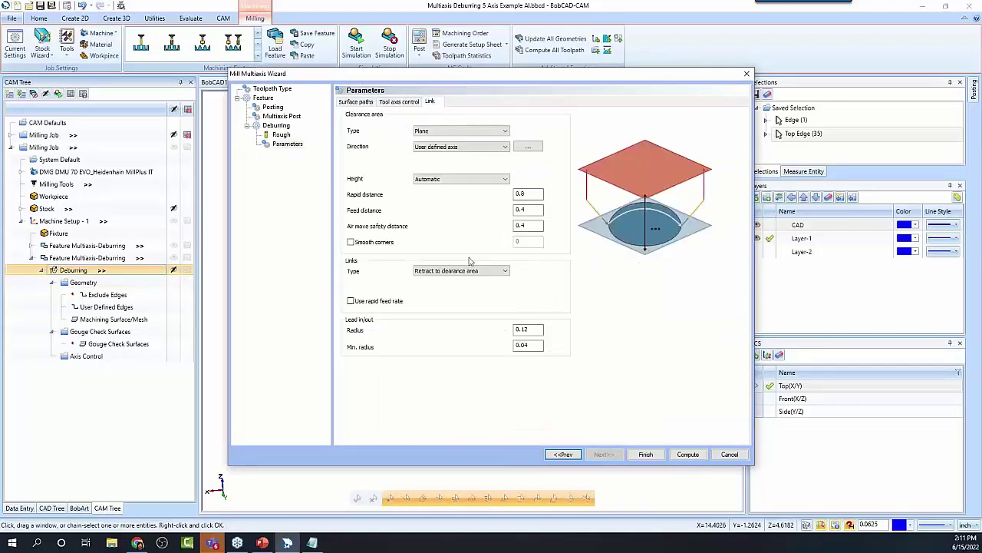
pyautogui.click(503, 271)
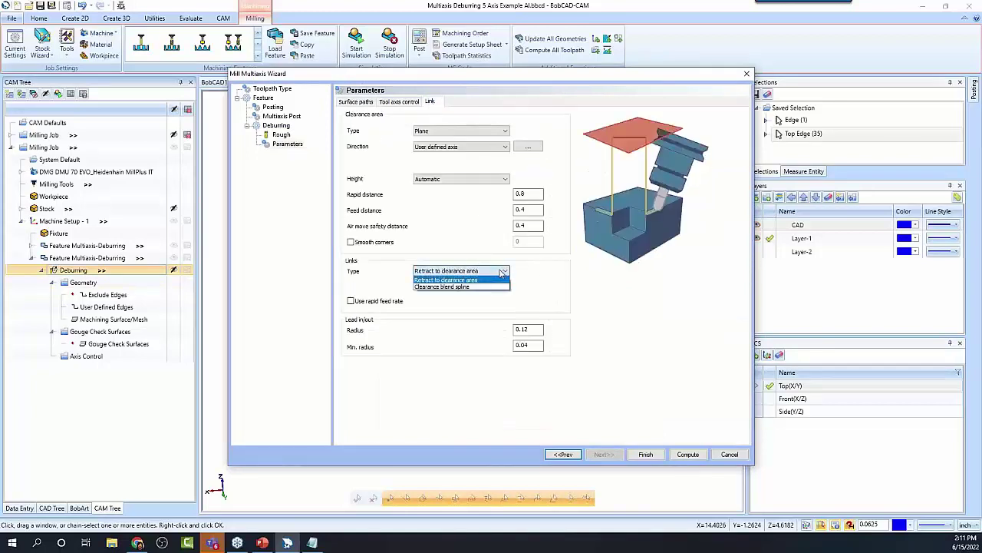
pyautogui.click(482, 287)
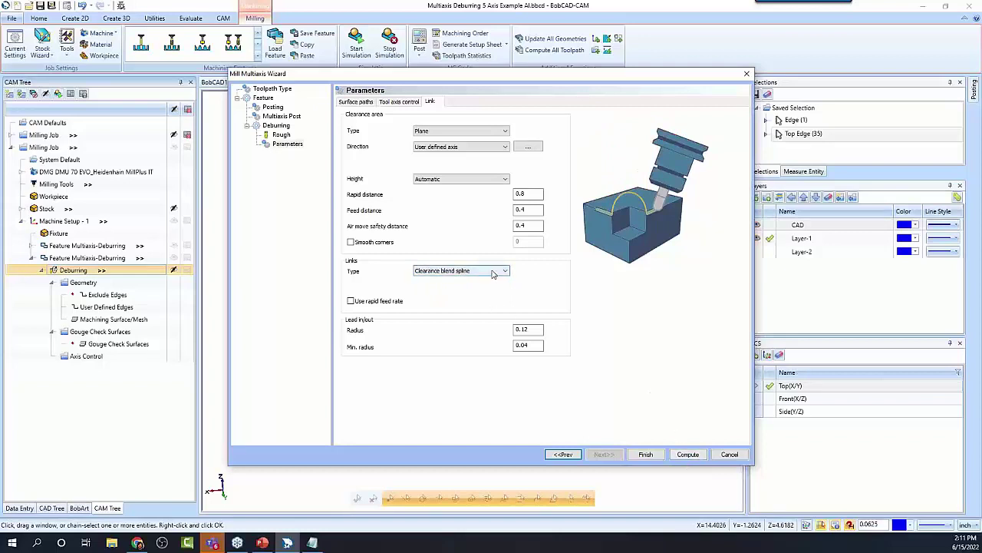
pyautogui.click(494, 271)
pyautogui.click(453, 281)
pyautogui.click(351, 243)
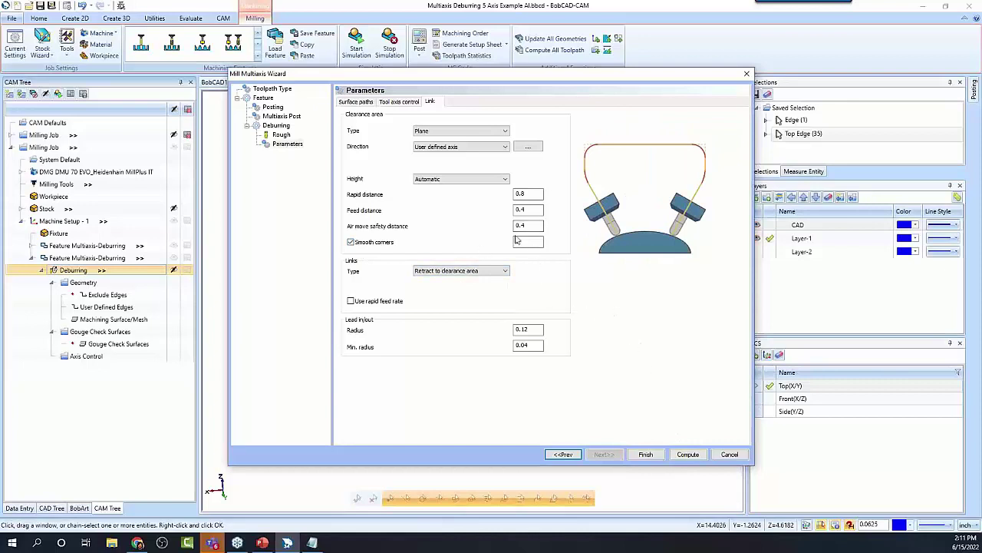
pyautogui.click(689, 455)
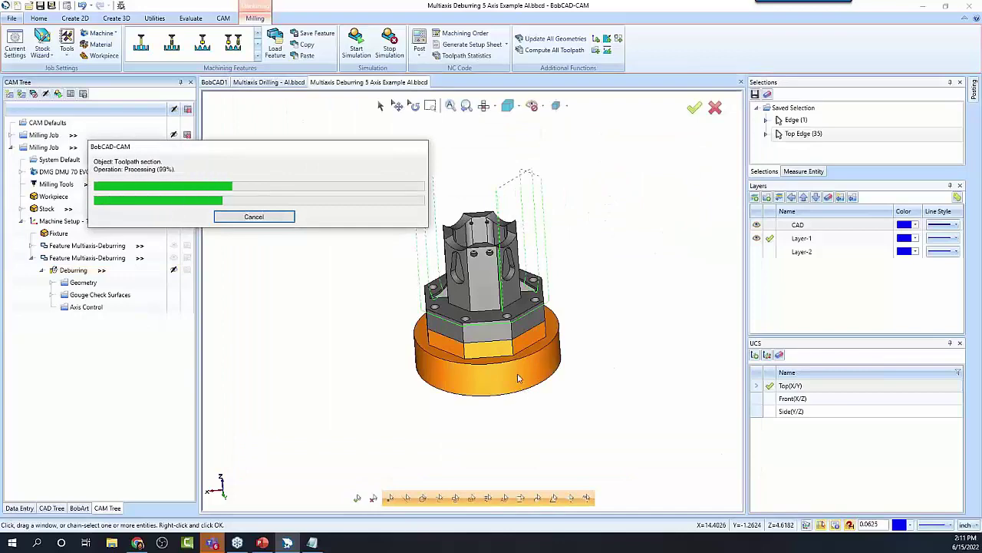
# Step: Compare the retract corners of the original and copied deburring toolpaths in a close-up above the part
pyautogui.moveTo(518, 378); pyautogui.dragTo(445, 192, button='middle')
pyautogui.scroll(5, 422, 125)
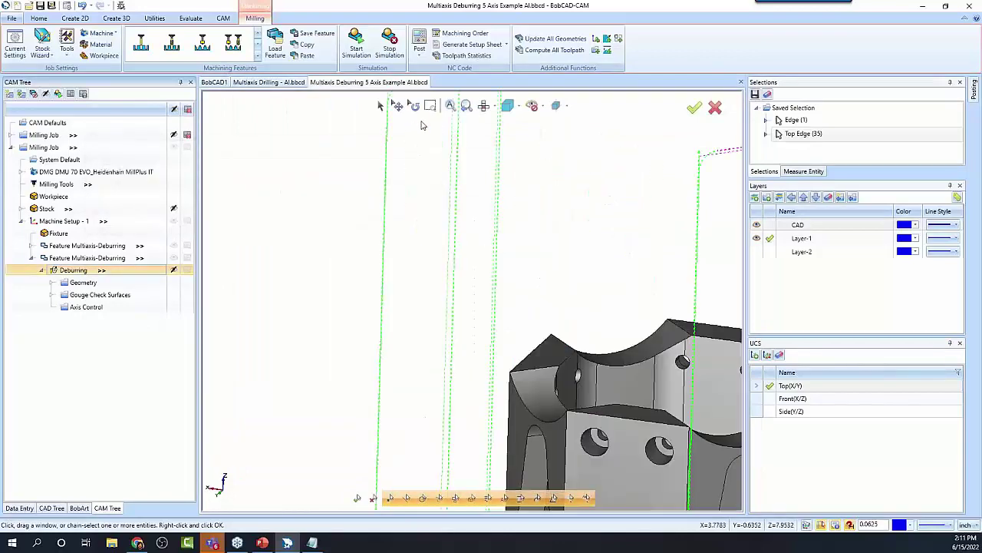
pyautogui.moveTo(421, 125); pyautogui.dragTo(463, 154, button='middle')
pyautogui.scroll(3, 463, 153)
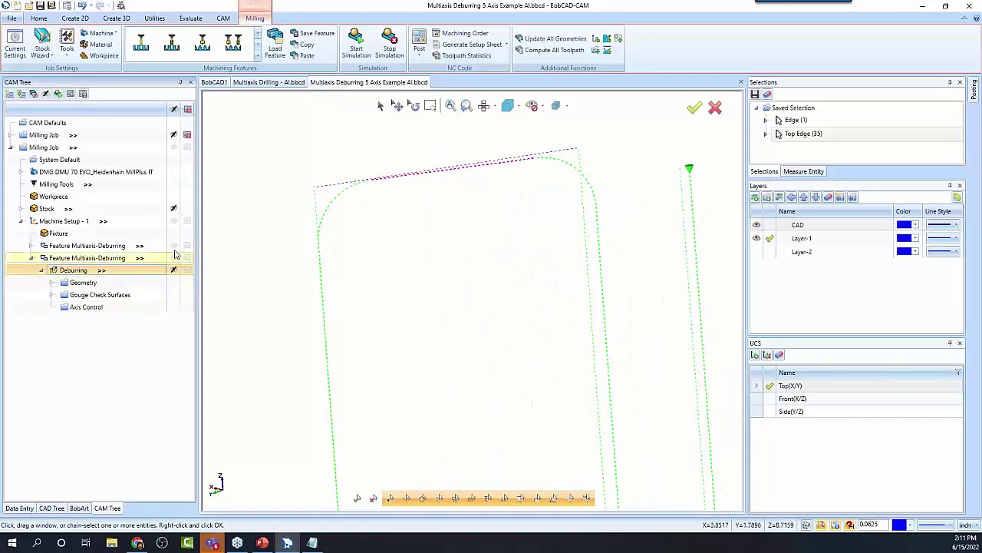
pyautogui.click(109, 245)
pyautogui.click(106, 259)
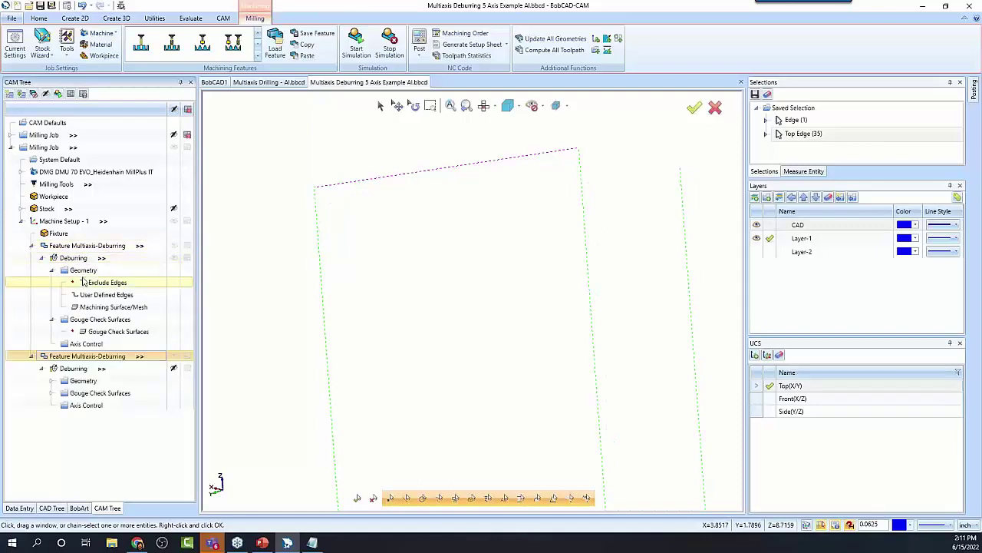
pyautogui.click(77, 258)
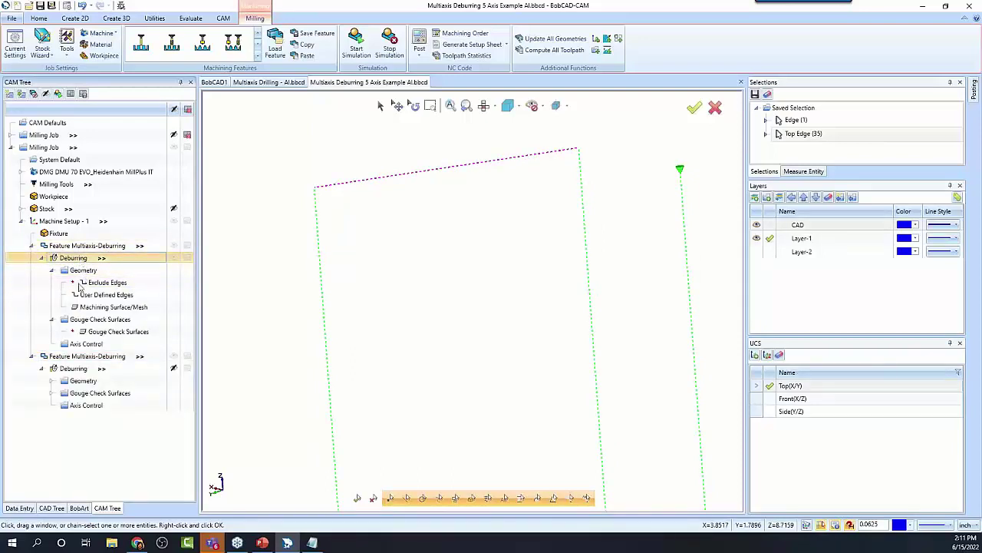
pyautogui.click(74, 369)
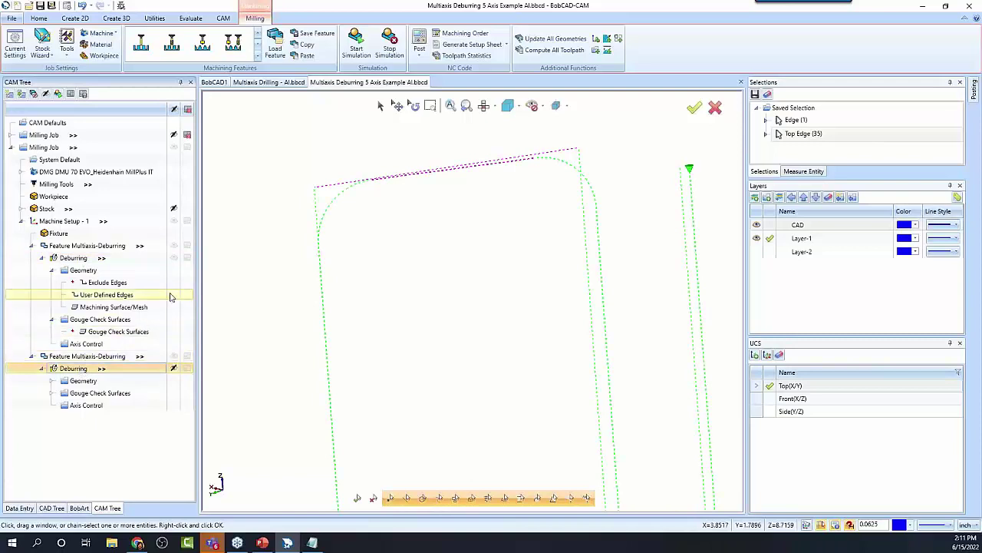
# Step: Blank the original operation's toolpath and view each version separately, examining the copy's smoothed retracts around the tower
pyautogui.click(80, 369)
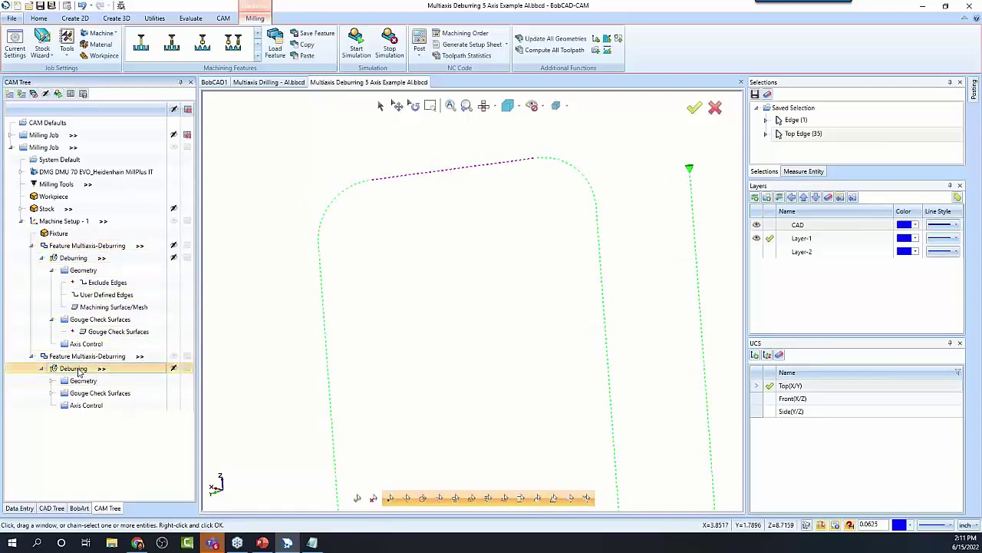
pyautogui.click(80, 259)
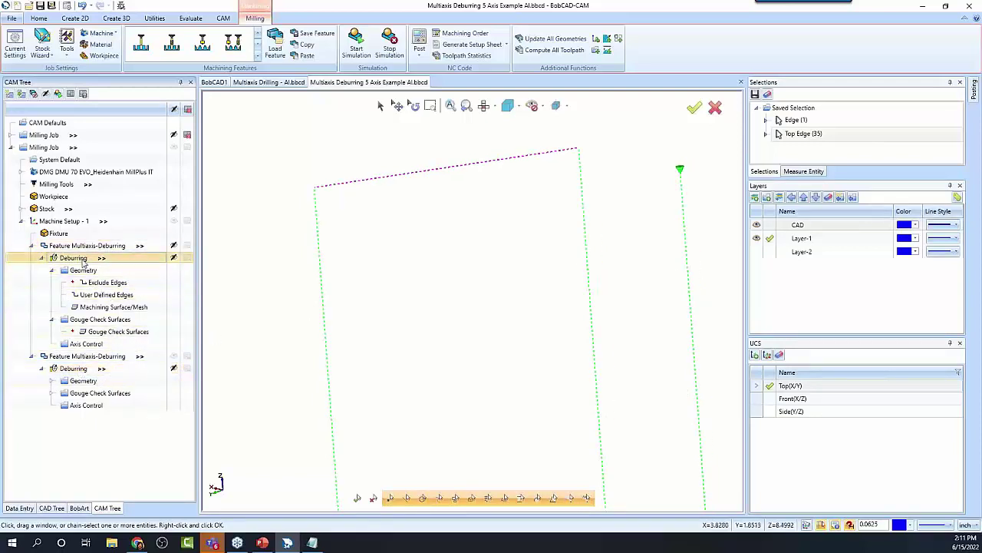
pyautogui.click(75, 369)
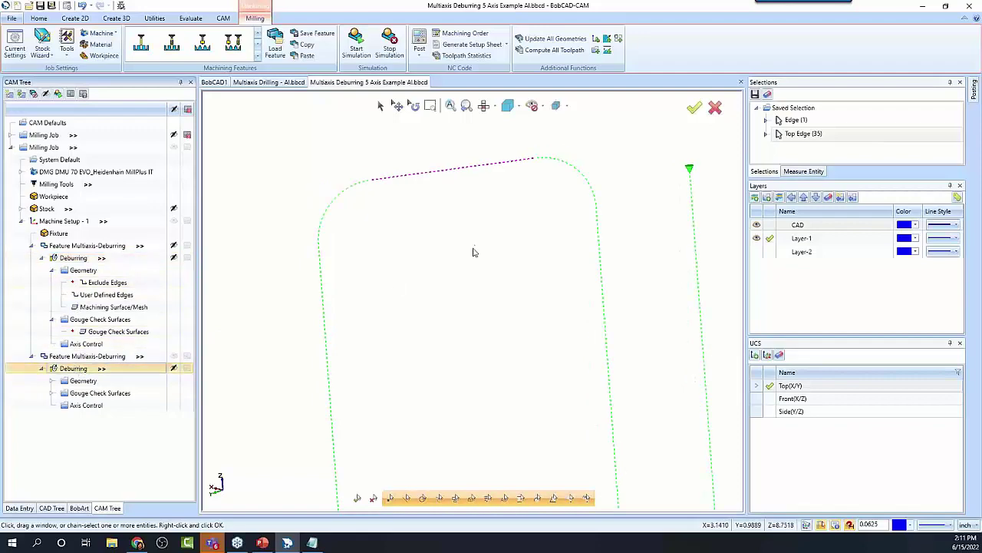
pyautogui.moveTo(474, 251); pyautogui.dragTo(437, 227, button='middle')
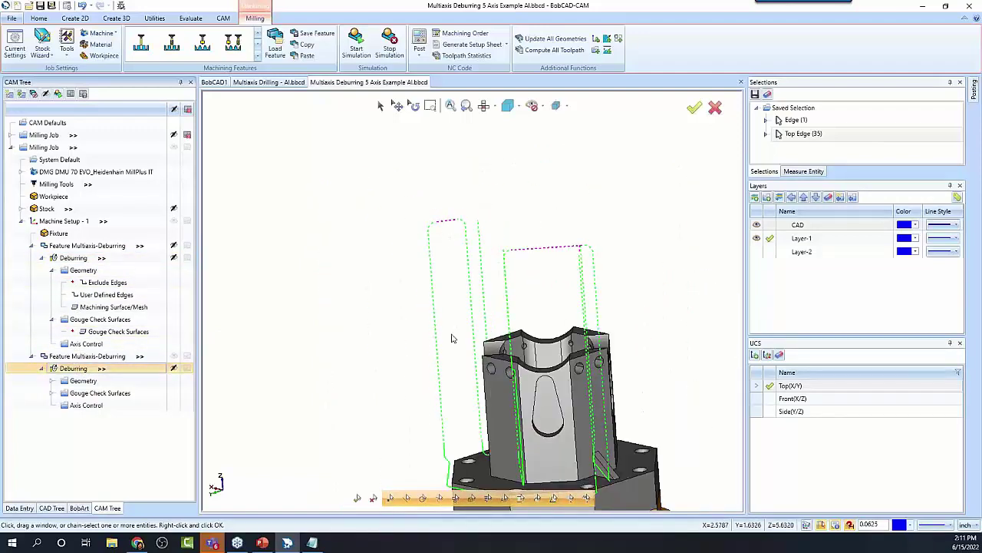
pyautogui.moveTo(452, 338); pyautogui.dragTo(238, 299, button='middle')
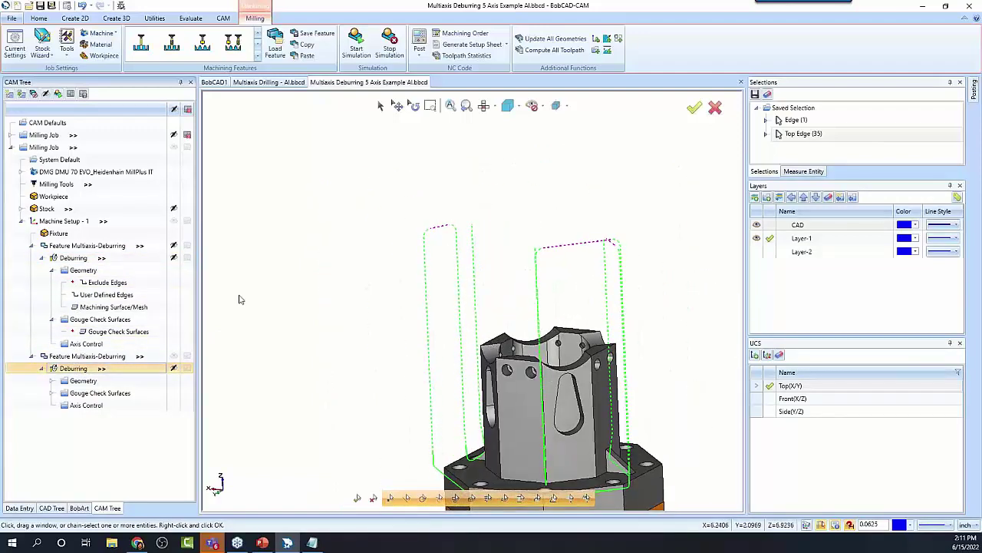
# Step: Disable smooth corners in the copied deburring operation, set its link type to Clearance blend spline, and compute the toolpath
pyautogui.doubleClick(75, 371)
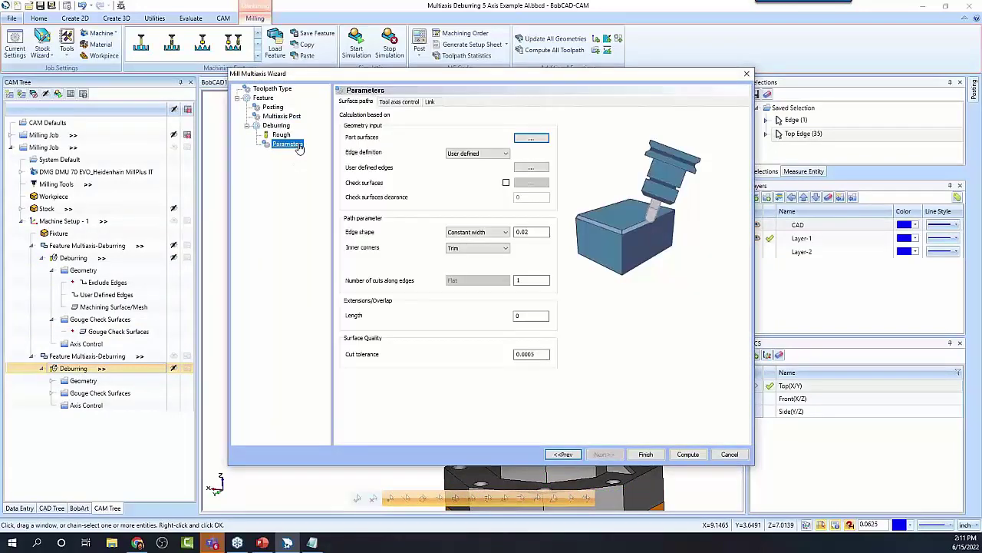
pyautogui.click(399, 102)
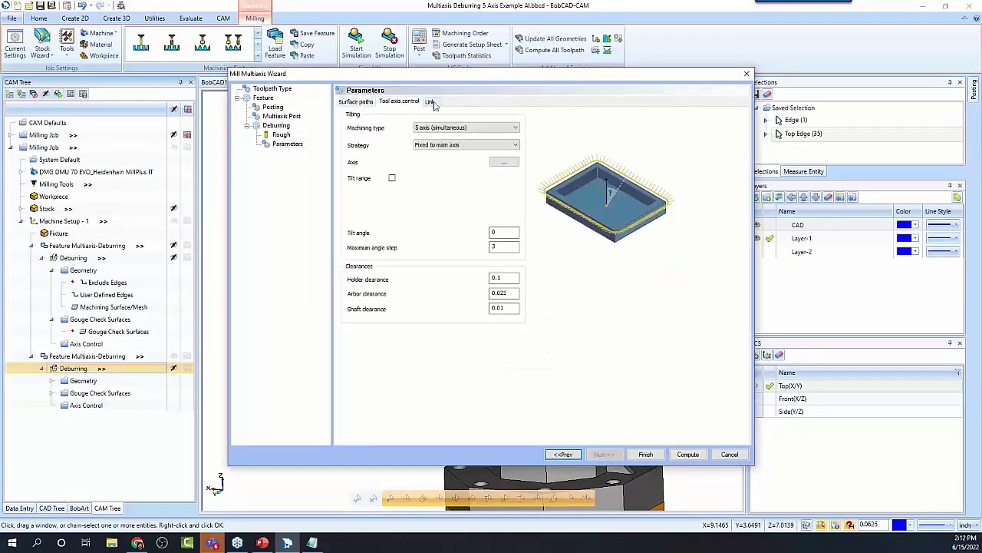
pyautogui.click(430, 103)
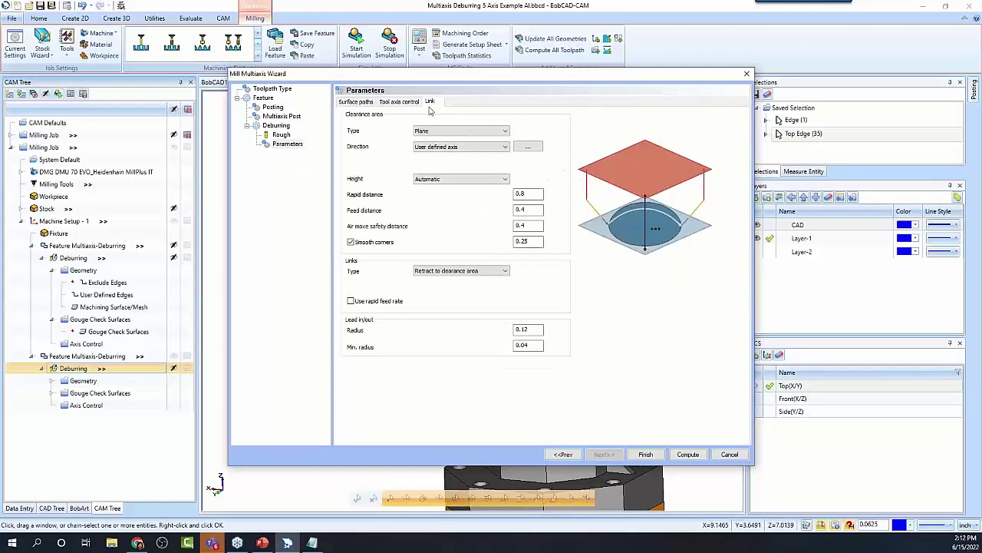
pyautogui.click(350, 242)
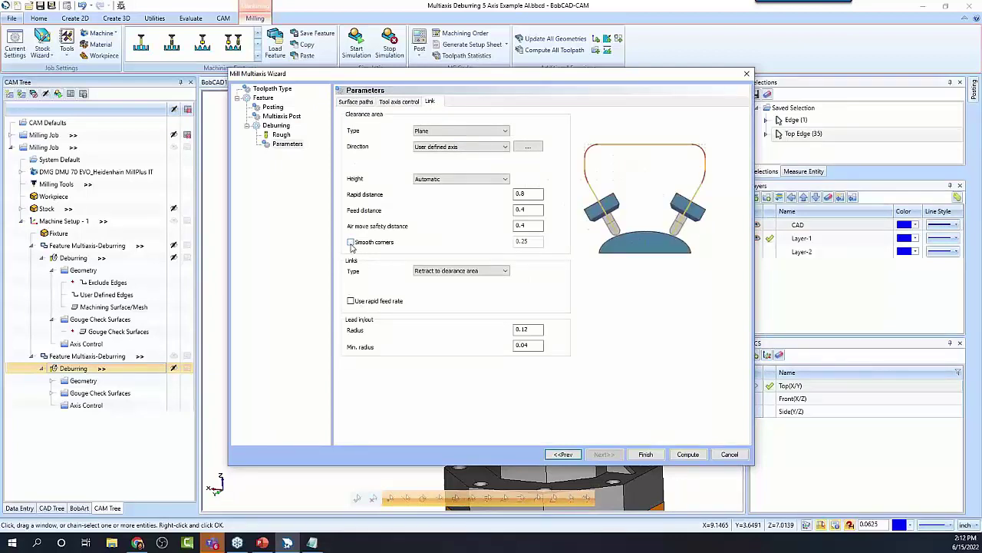
pyautogui.click(487, 274)
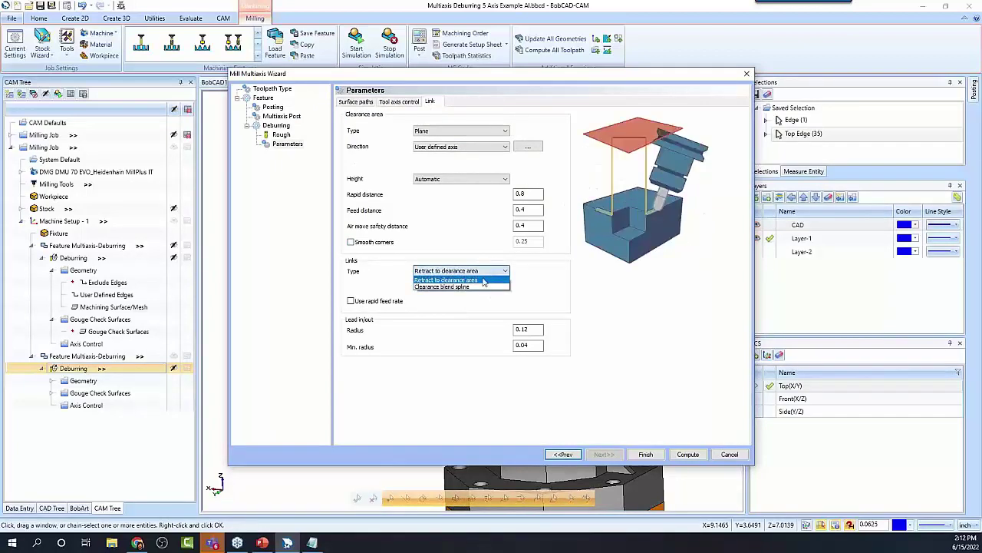
pyautogui.click(473, 287)
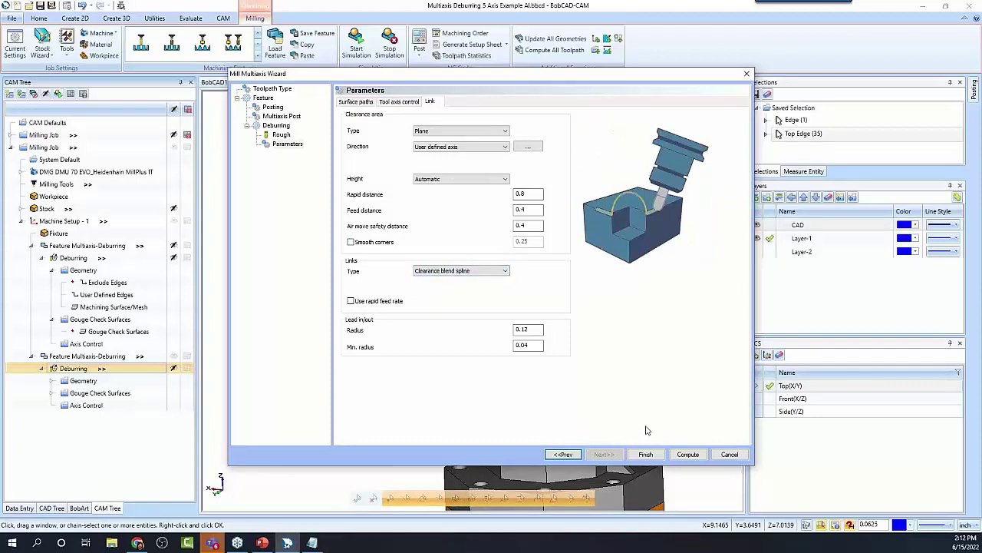
pyautogui.click(688, 455)
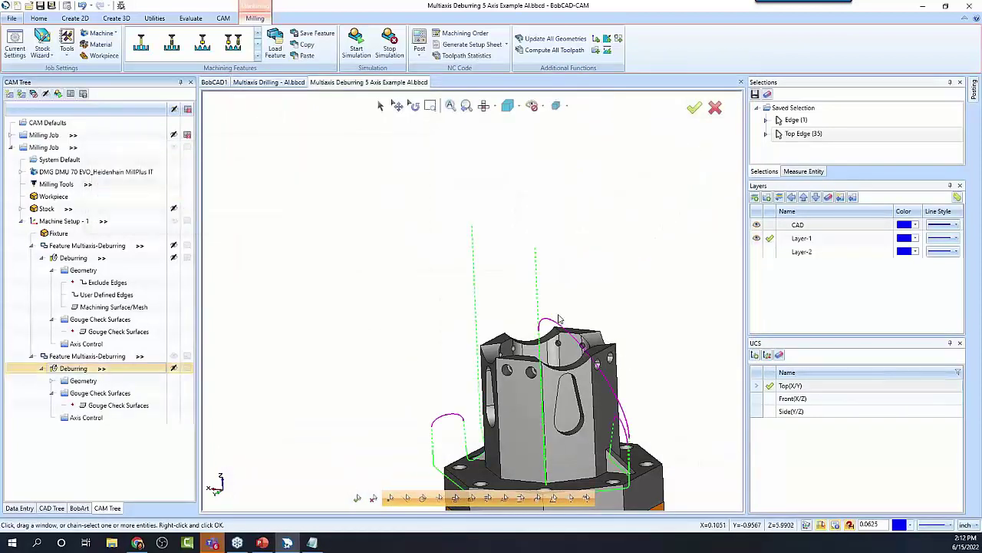
# Step: Backplot the copied operation, scrubbing the tool through the toolpath's progress to examine the blend spline links
pyautogui.moveTo(559, 318); pyautogui.dragTo(529, 337, button='middle')
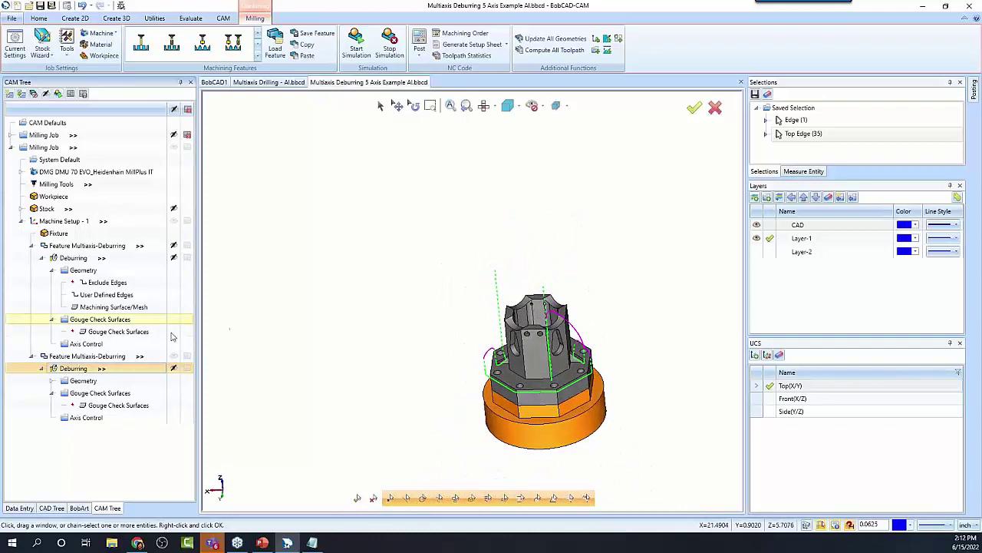
pyautogui.rightClick(79, 374)
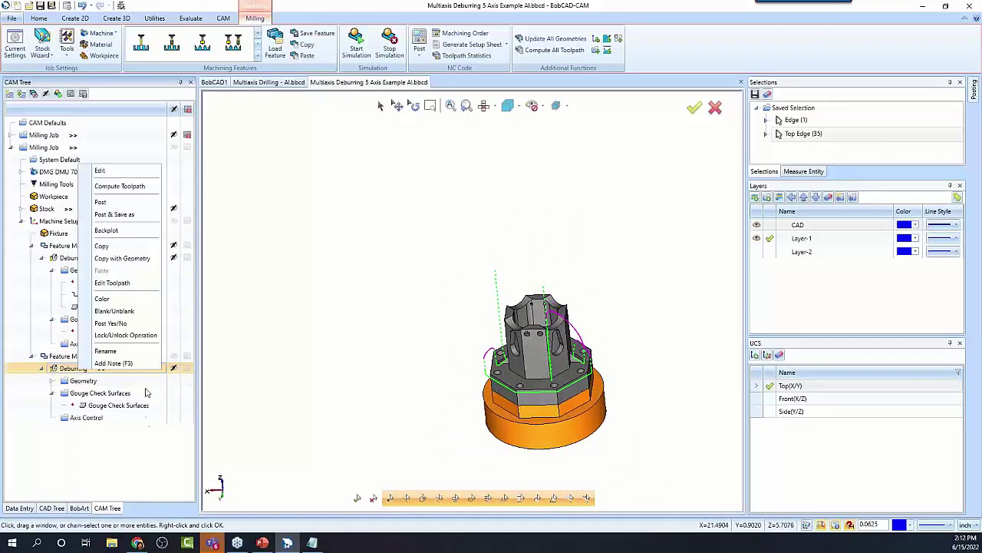
pyautogui.click(107, 231)
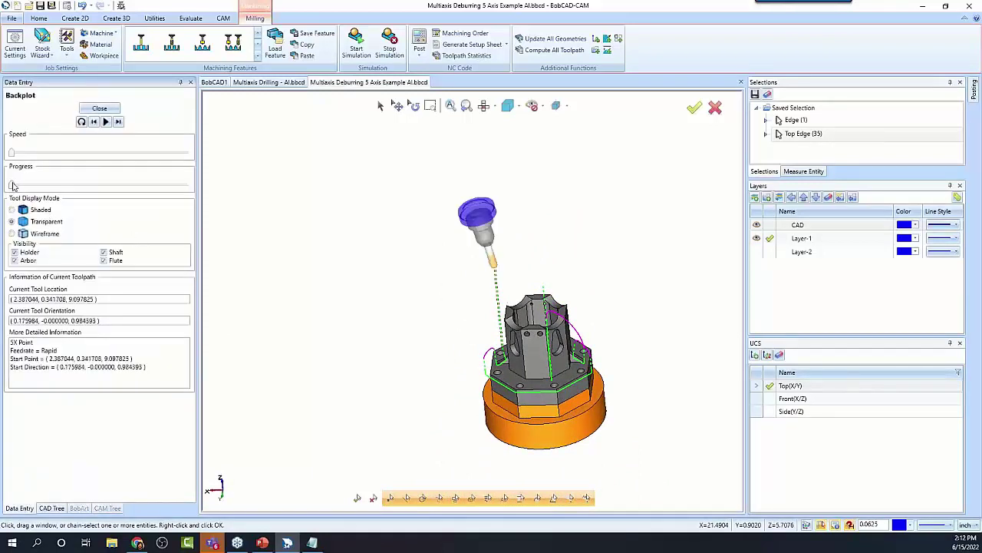
pyautogui.moveTo(12, 185); pyautogui.dragTo(87, 192)
pyautogui.moveTo(105, 191); pyautogui.dragTo(205, 201)
pyautogui.click(101, 108)
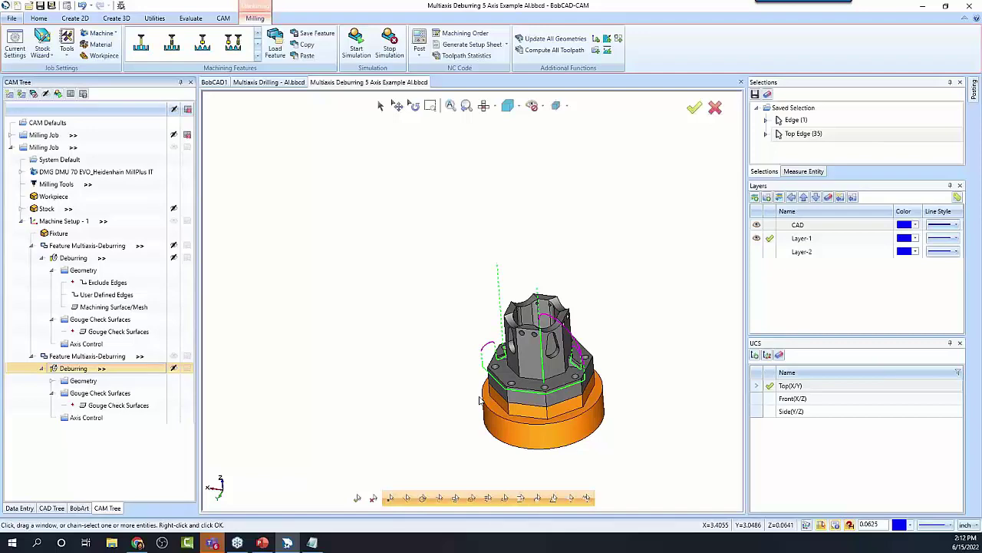
# Step: Examine the copied operation's blend spline links up close and highlight the original operation's machining surface
pyautogui.scroll(2, 480, 399)
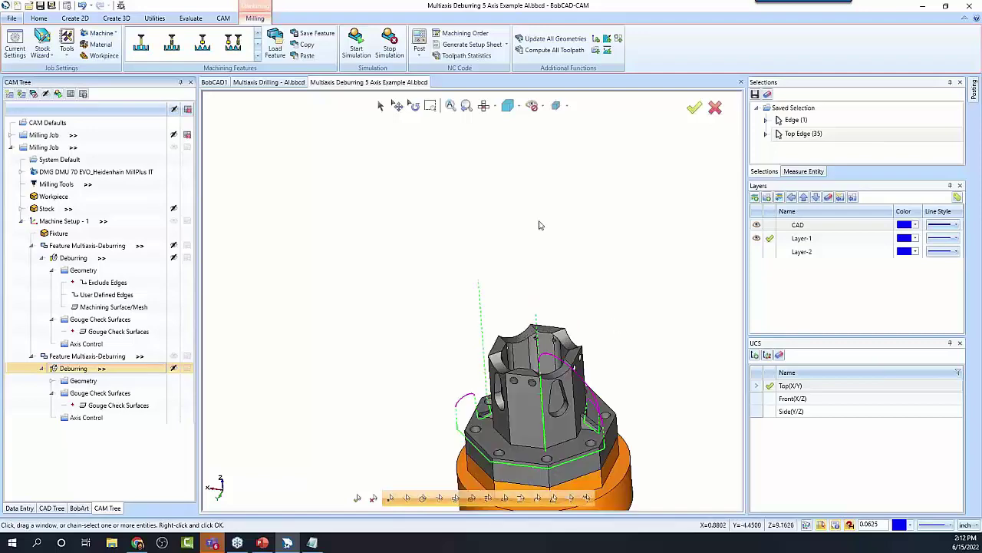
pyautogui.scroll(-2, 523, 245)
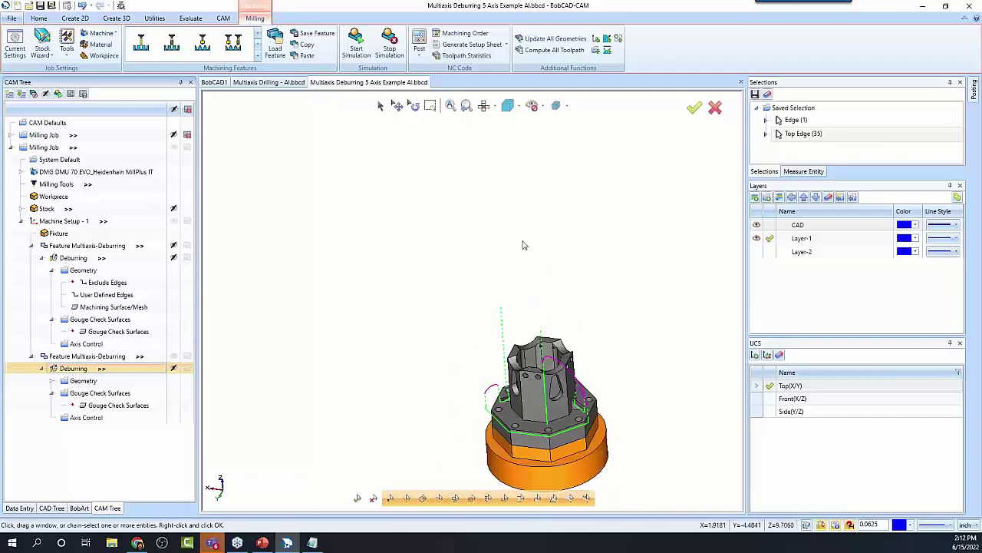
pyautogui.click(99, 308)
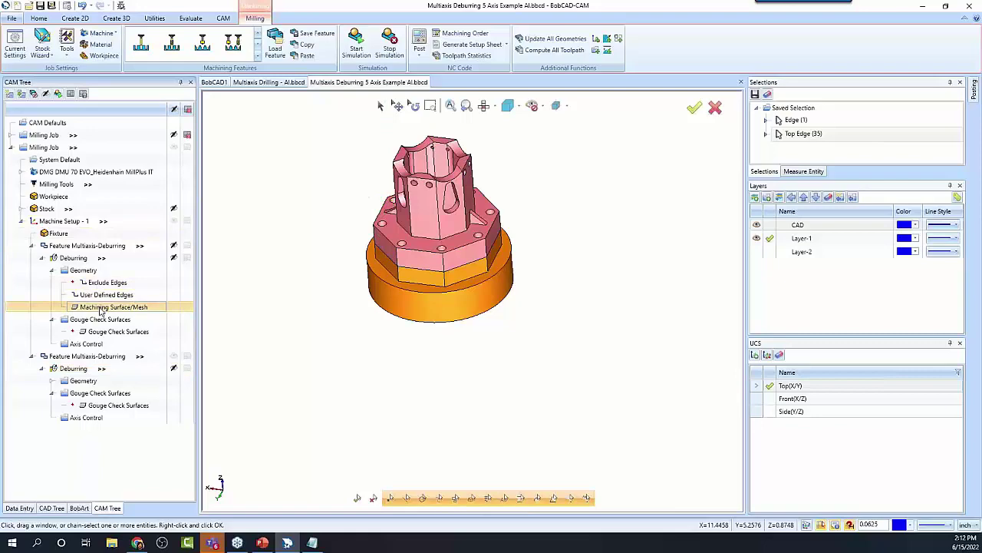
pyautogui.click(85, 270)
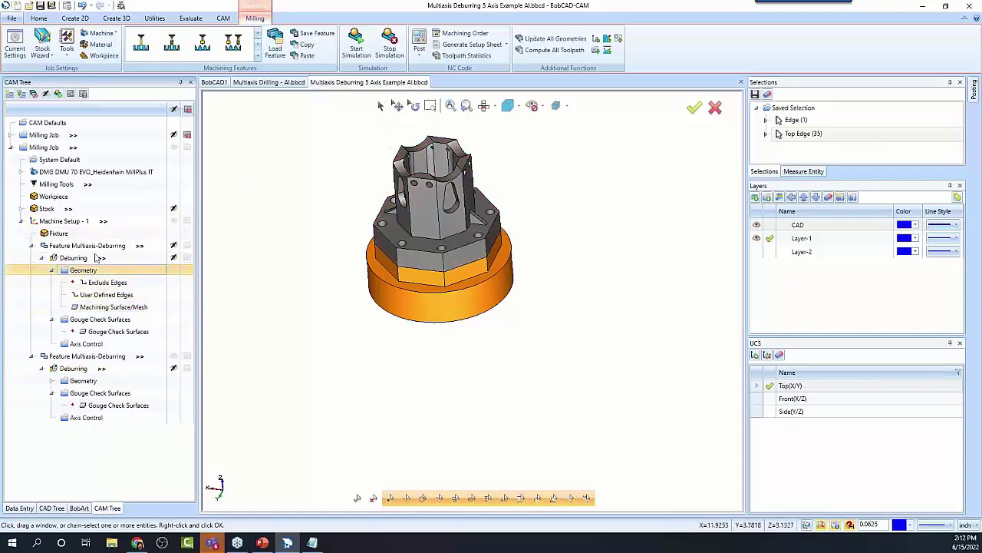
# Step: View the advanced auto edge detection settings of the original deburring operation using Auto detect, and return the edge definition to User defined
pyautogui.doubleClick(96, 258)
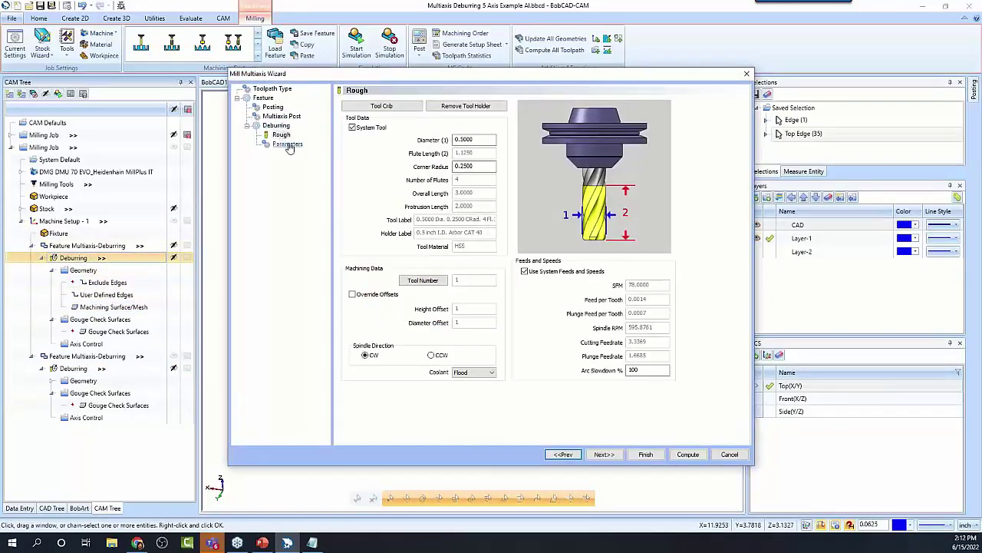
pyautogui.click(288, 144)
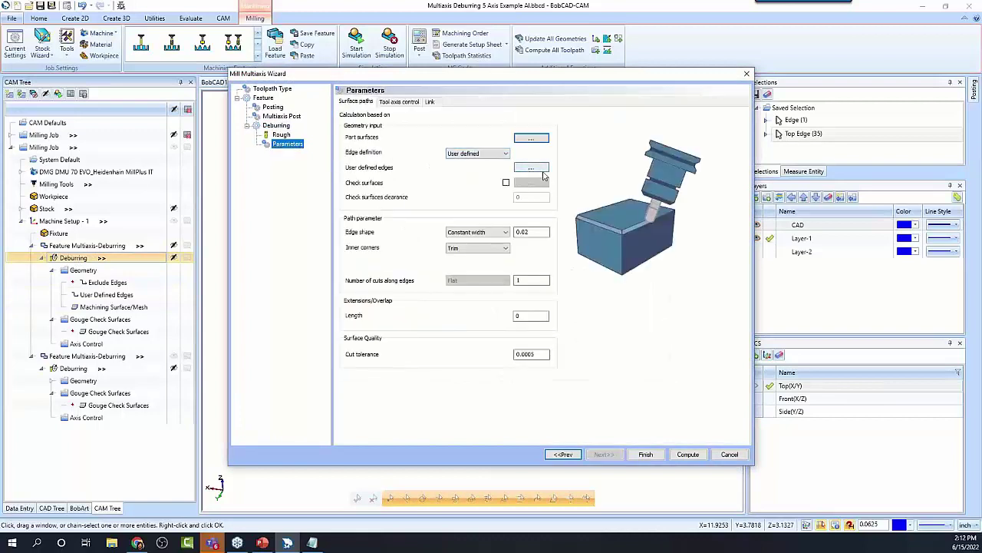
pyautogui.click(463, 154)
pyautogui.click(472, 171)
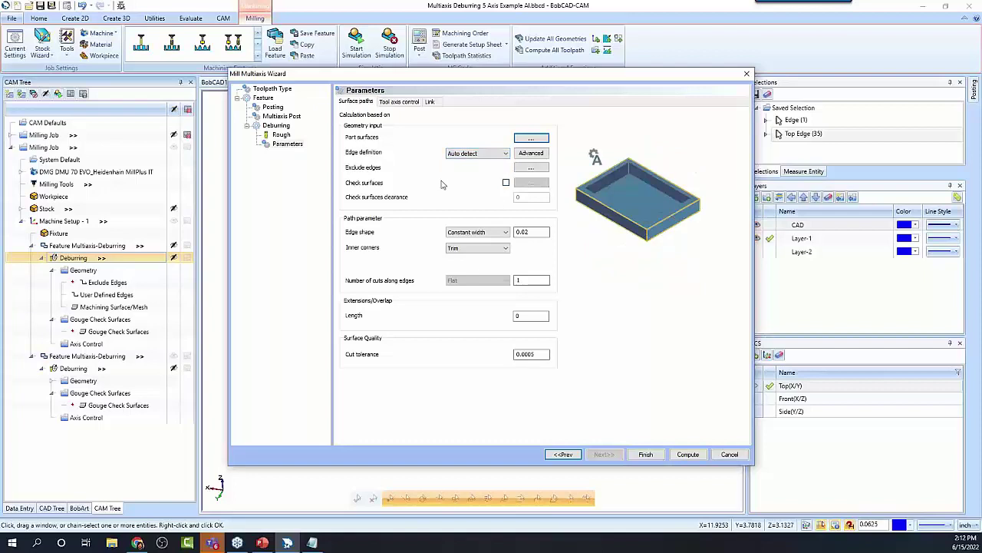
pyautogui.click(534, 156)
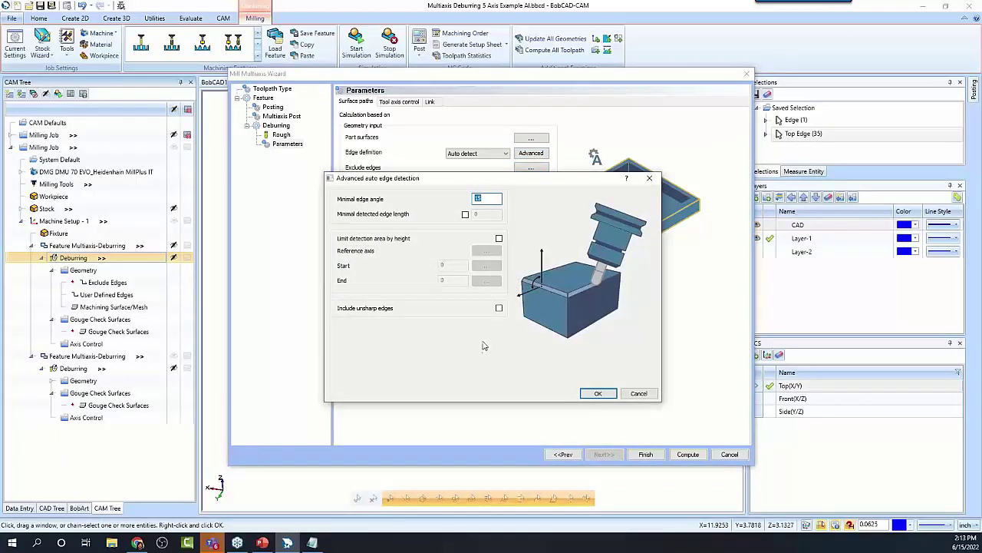
pyautogui.click(652, 393)
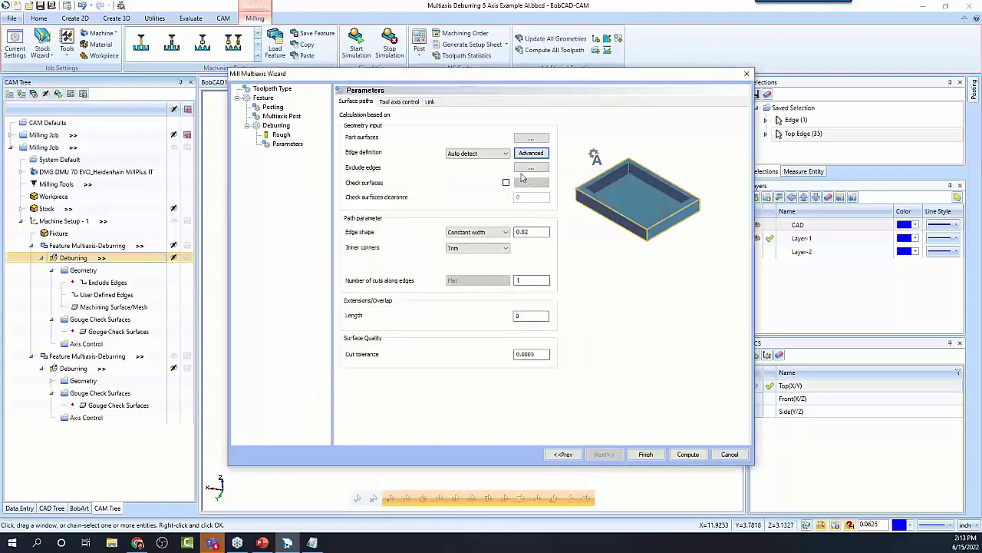
pyautogui.click(506, 153)
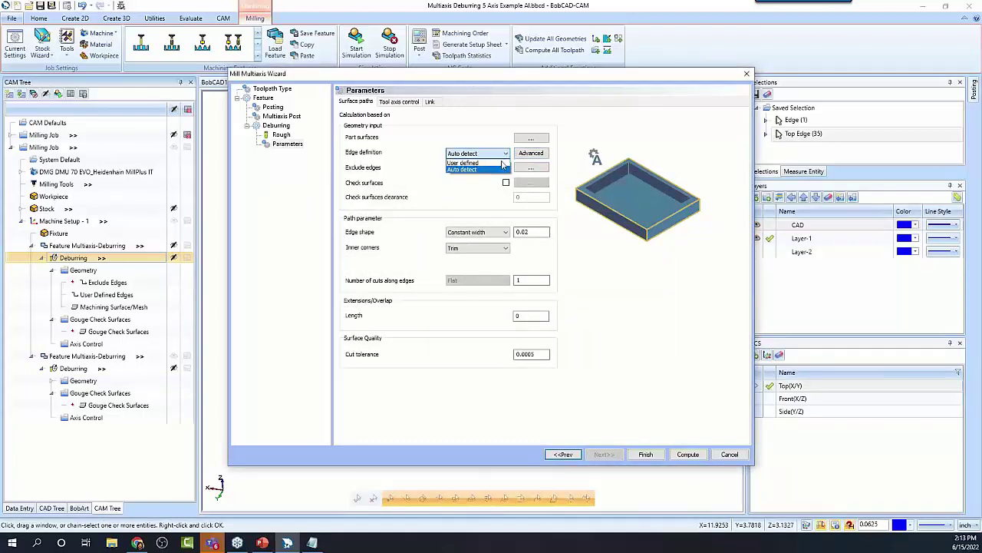
pyautogui.click(503, 167)
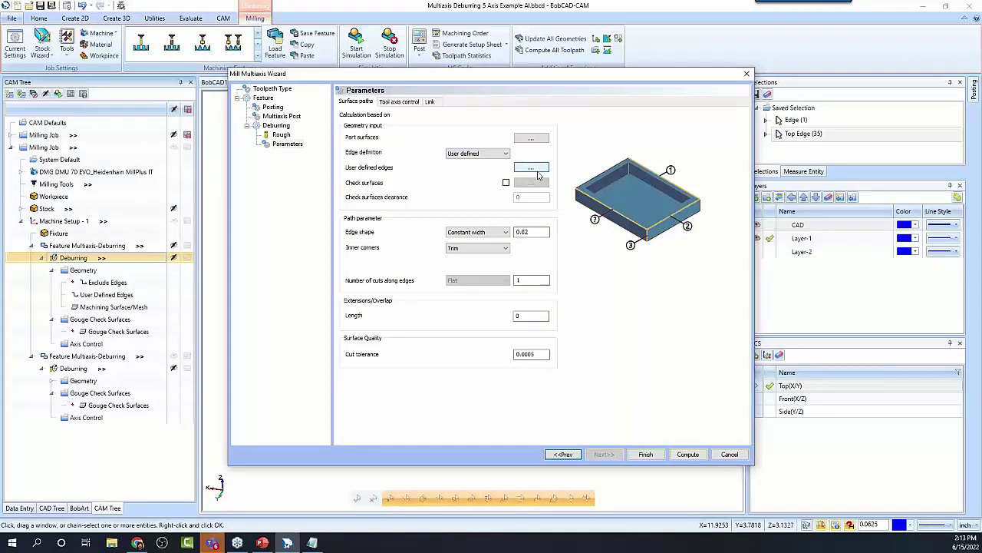
# Step: Compare the Auto detect and User defined edge definitions, rechecking the advanced auto edge detection options
pyautogui.click(502, 154)
pyautogui.click(492, 170)
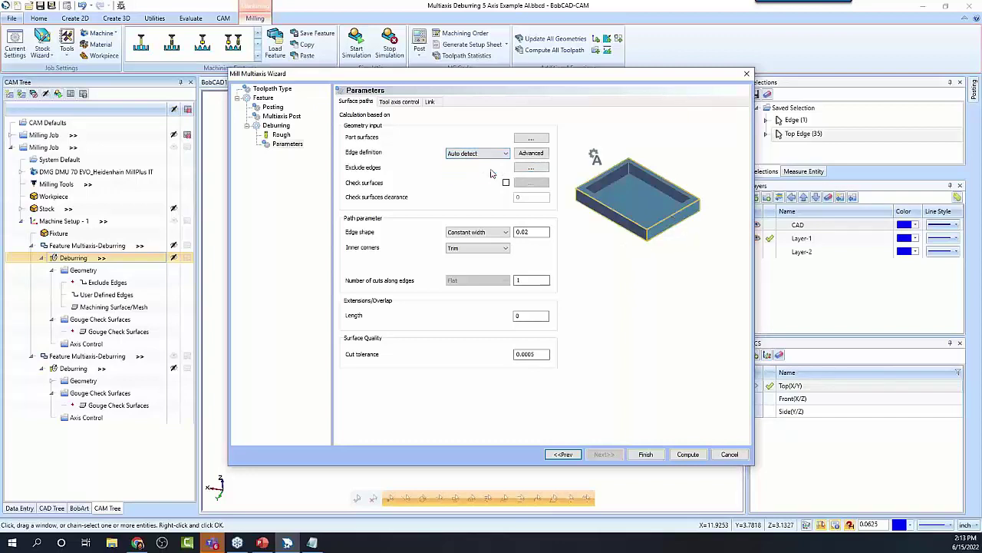
pyautogui.click(532, 153)
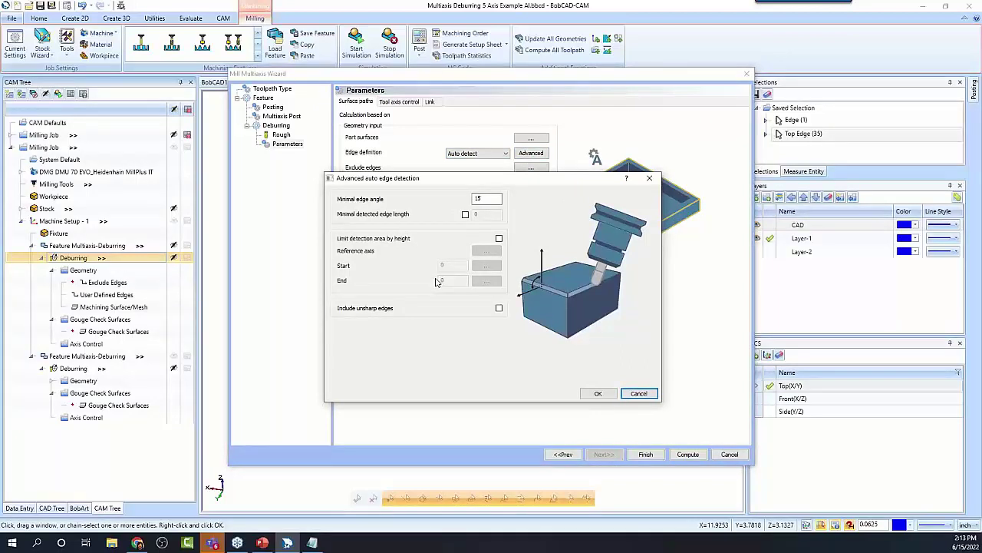
pyautogui.click(636, 393)
pyautogui.click(501, 154)
pyautogui.click(474, 167)
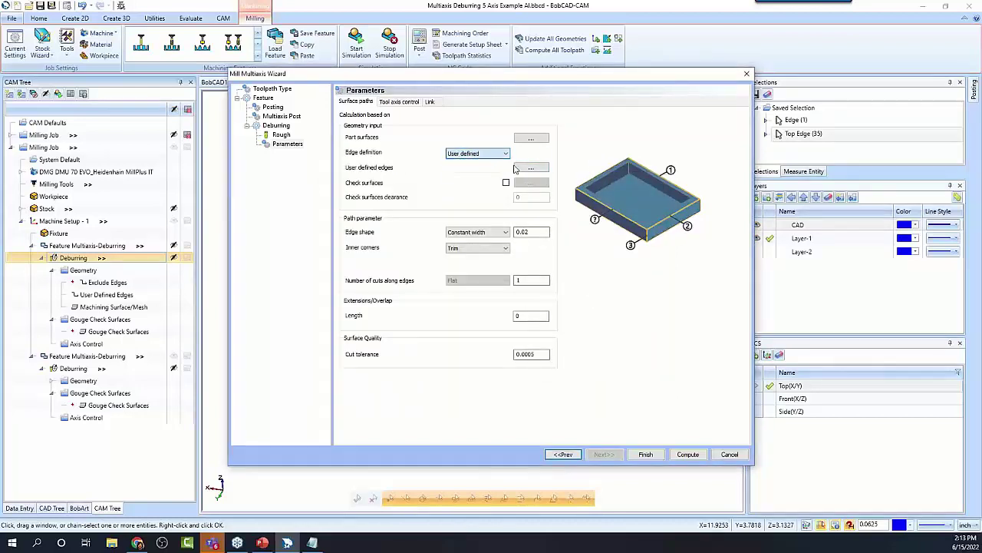
pyautogui.click(505, 154)
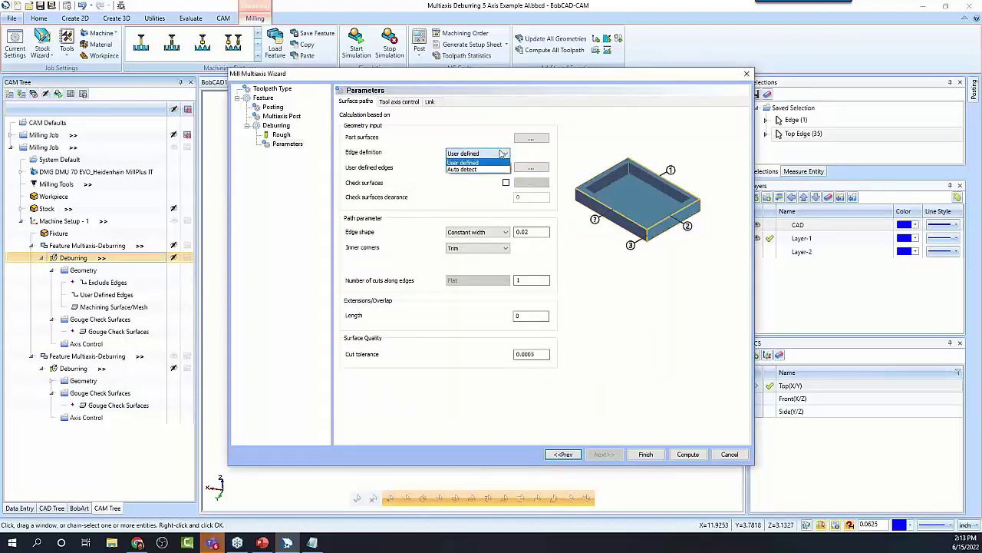
pyautogui.click(484, 170)
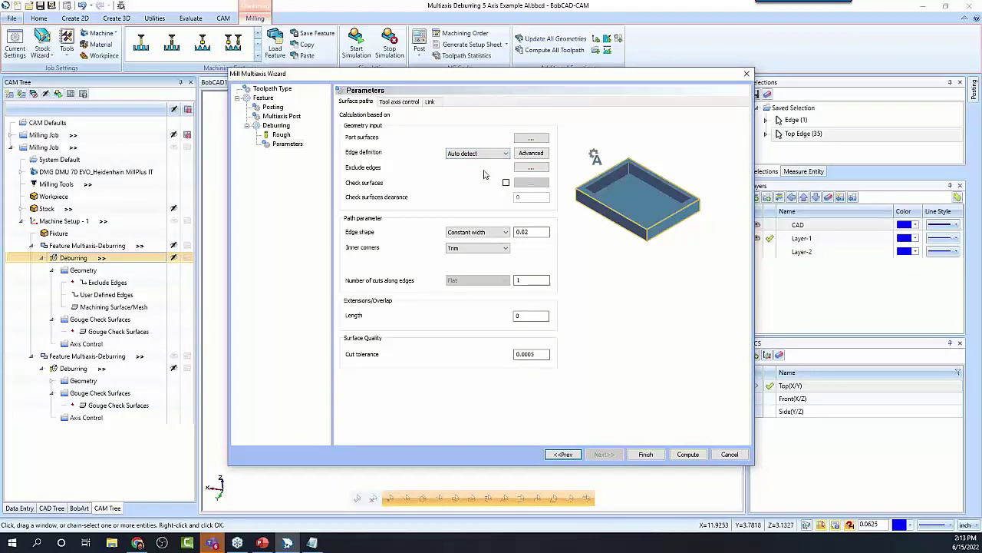
pyautogui.click(531, 152)
# Step: Set the original operation's edge definition to User defined and recompute its toolpath
pyautogui.click(479, 155)
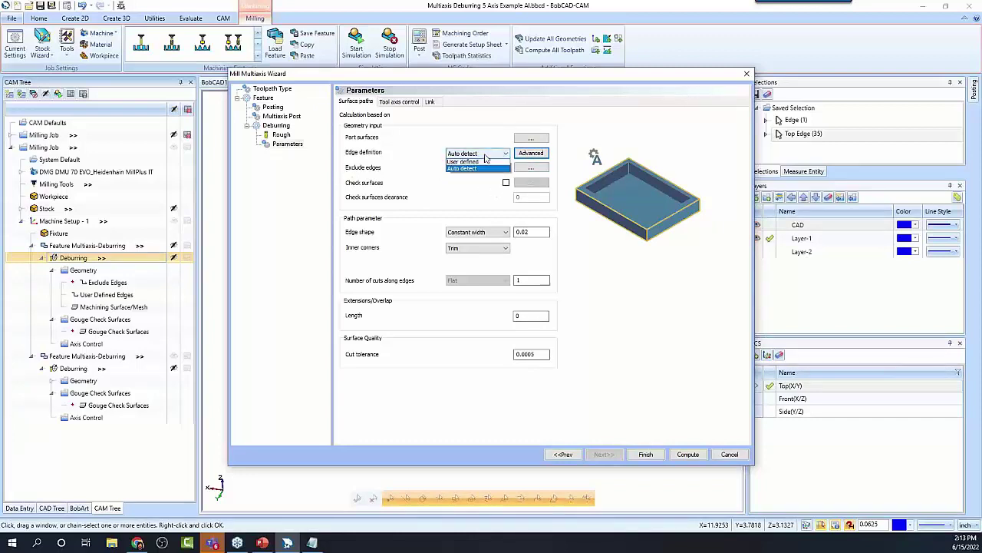
pyautogui.click(470, 165)
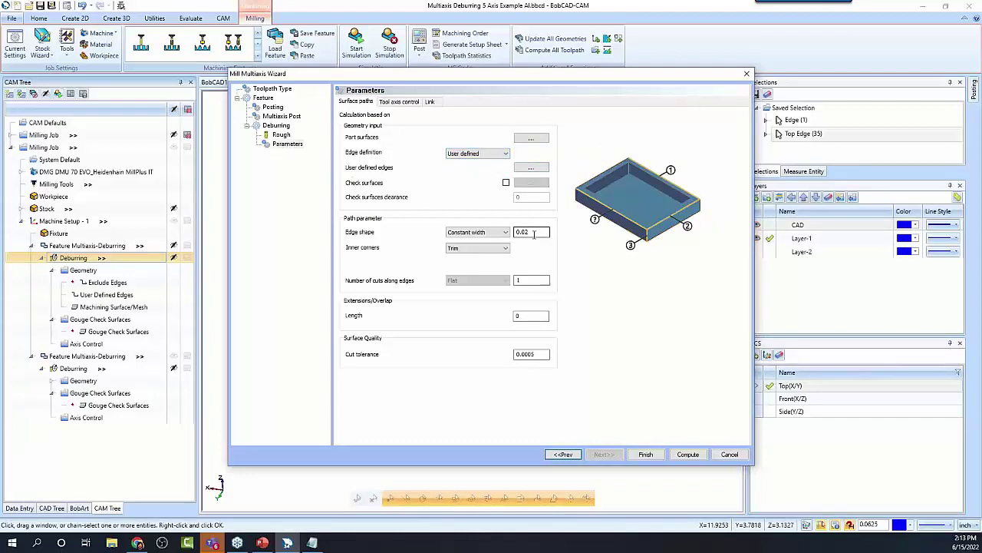
pyautogui.click(495, 154)
pyautogui.click(482, 164)
pyautogui.click(688, 455)
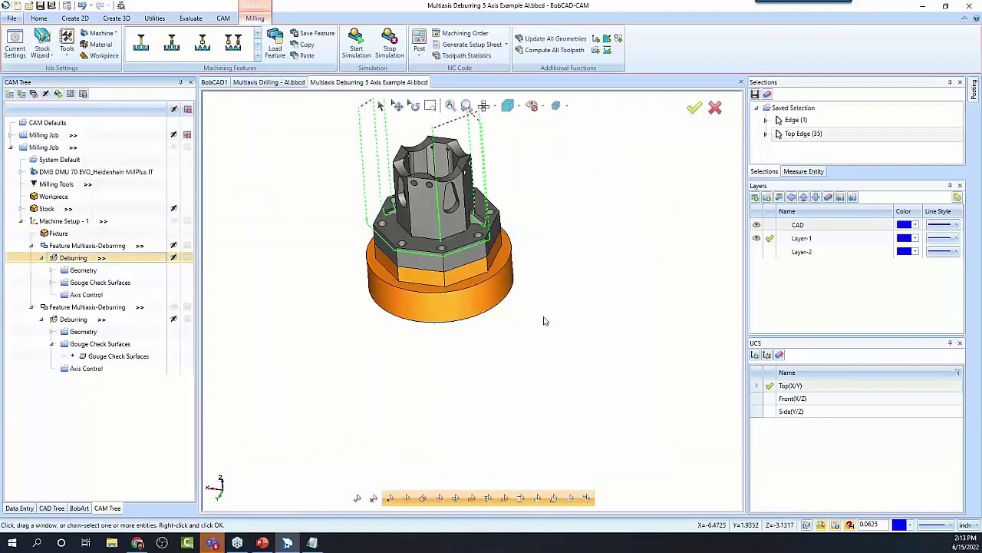
# Step: Examine the original operation's recomputed toolpath around the tower and flange
pyautogui.scroll(-2, 473, 328)
pyautogui.scroll(3, 442, 273)
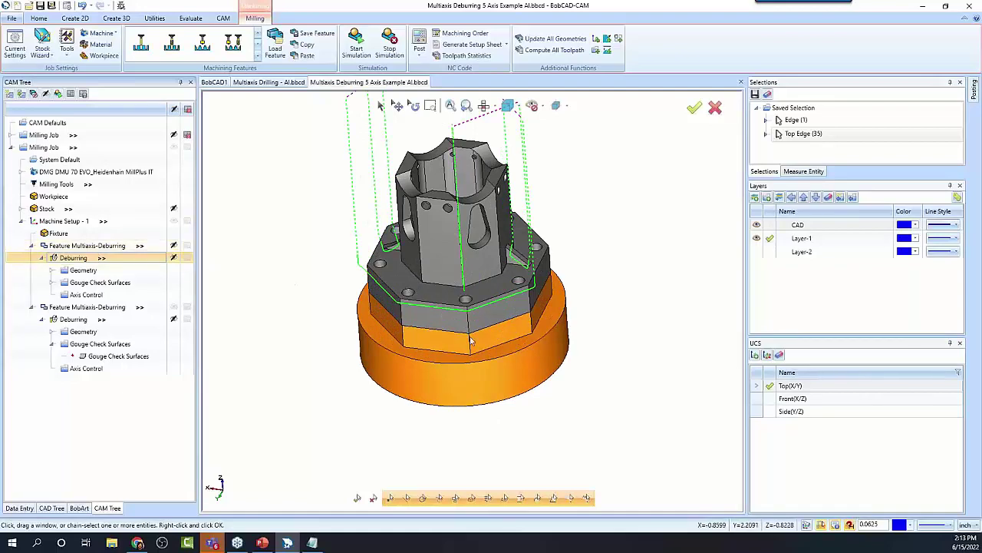
pyautogui.moveTo(461, 323); pyautogui.dragTo(491, 340, button='middle')
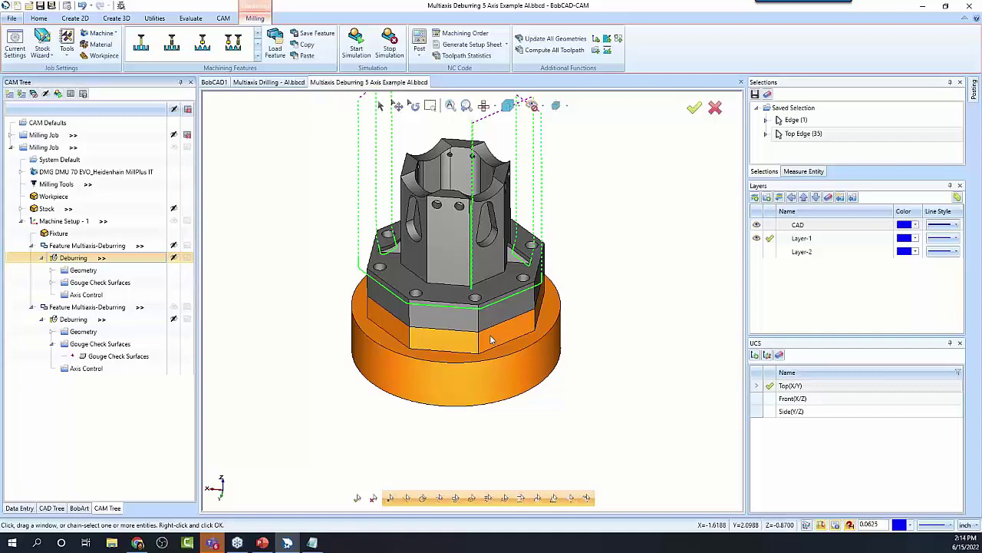
pyautogui.click(32, 247)
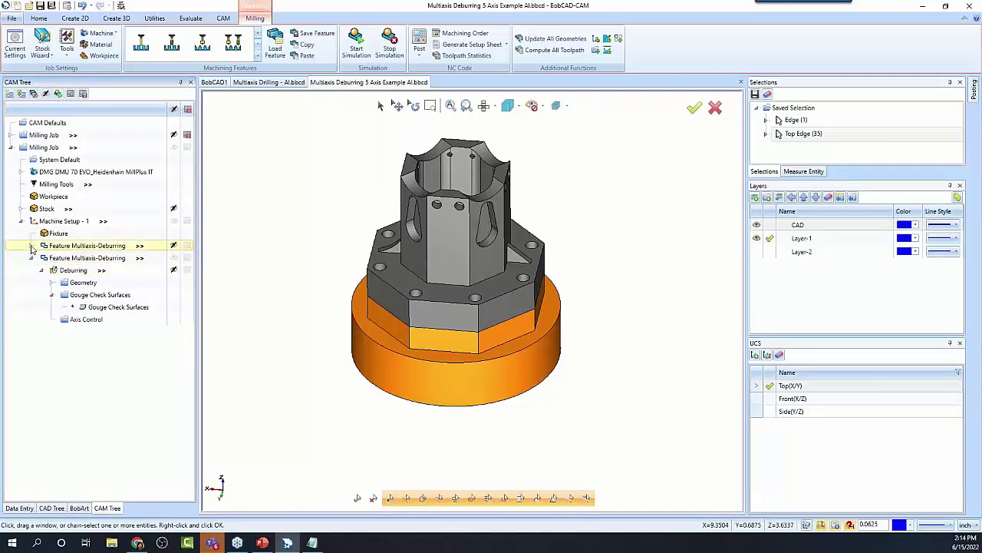
pyautogui.click(32, 246)
# Step: Set the original operation's number of cuts along edges to 3 and review the Flat and Rounded choices
pyautogui.doubleClick(76, 261)
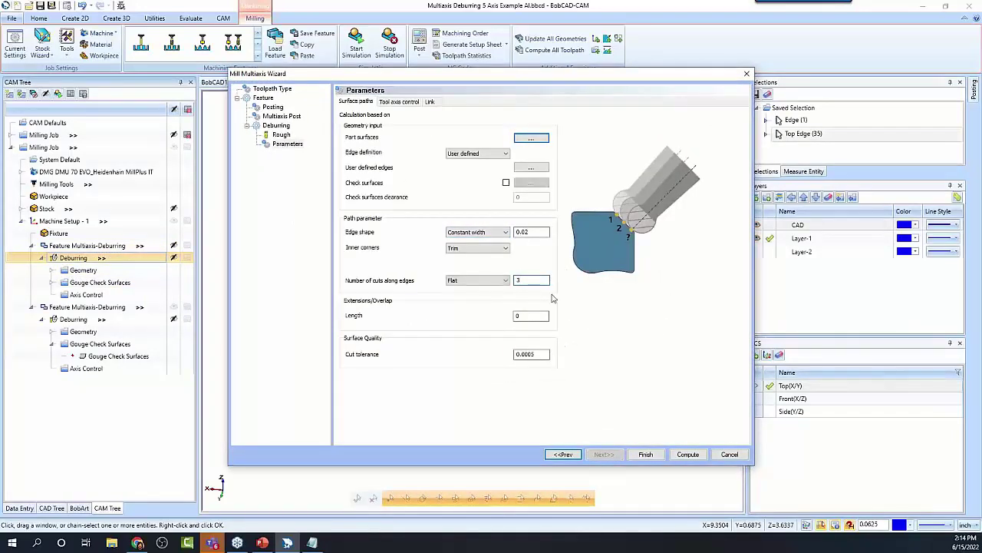
pyautogui.click(503, 281)
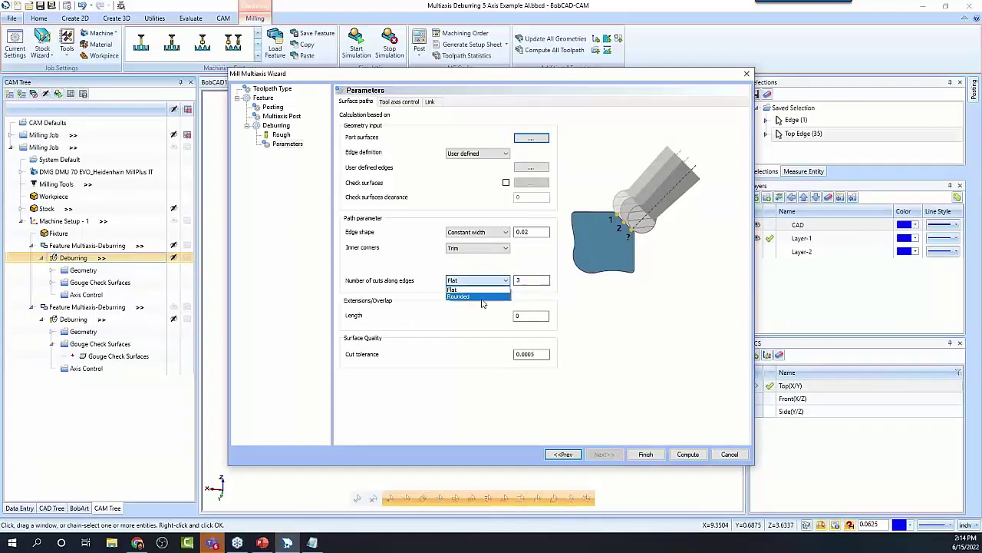
pyautogui.click(535, 280)
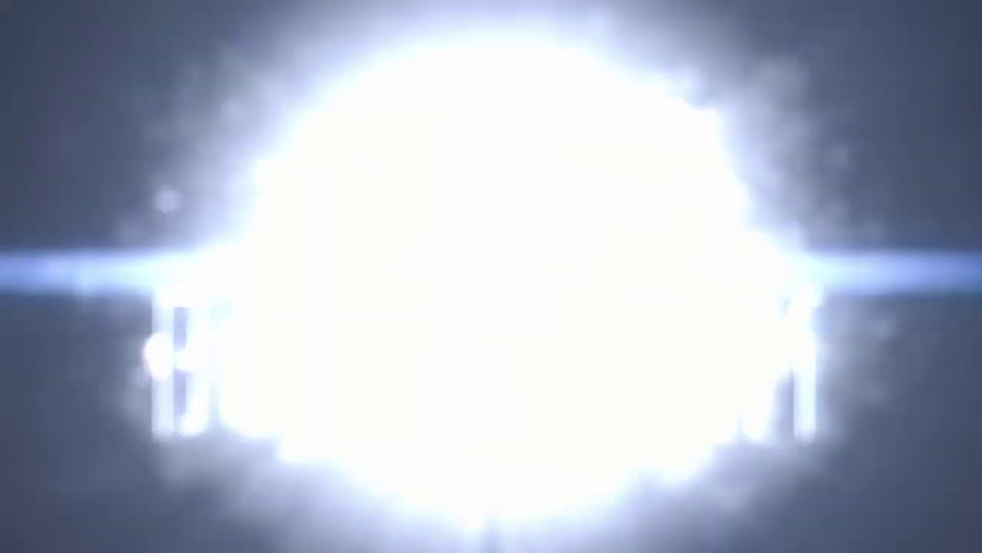